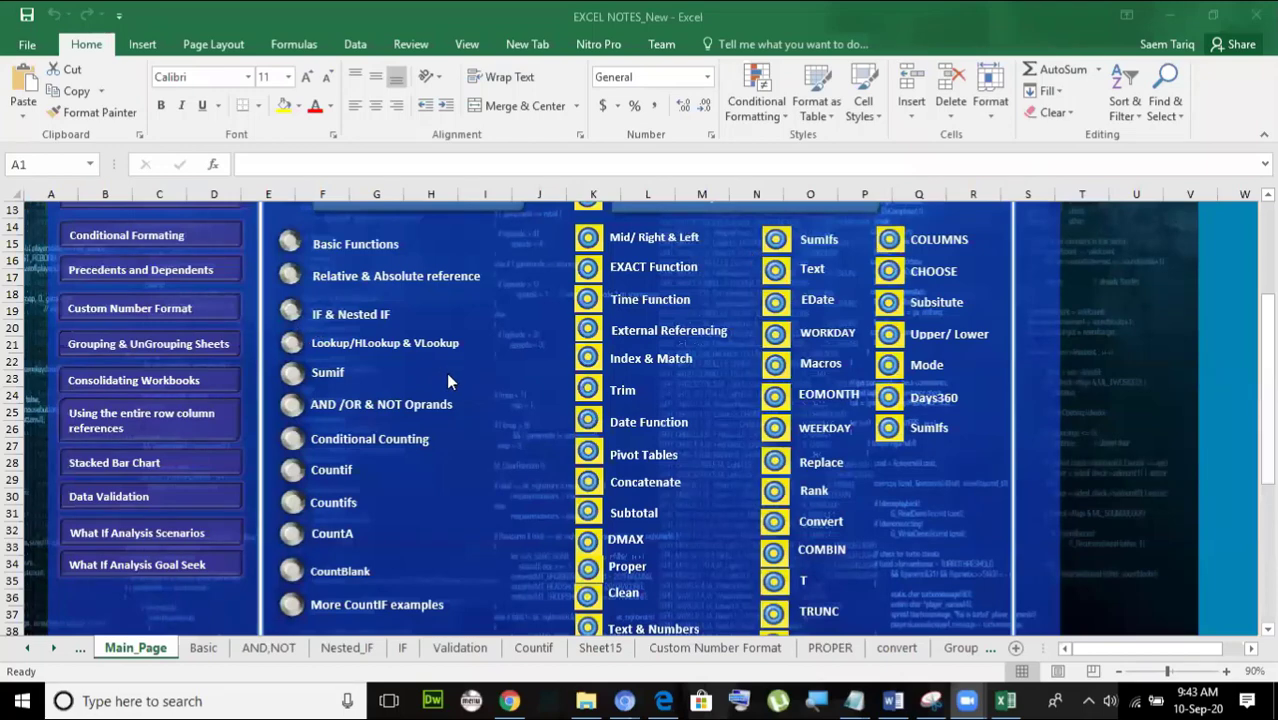
Open the AND/OR & NOT sheet from the main page and view the OR, AND and Result formulas in row 2.
left_click(404, 405)
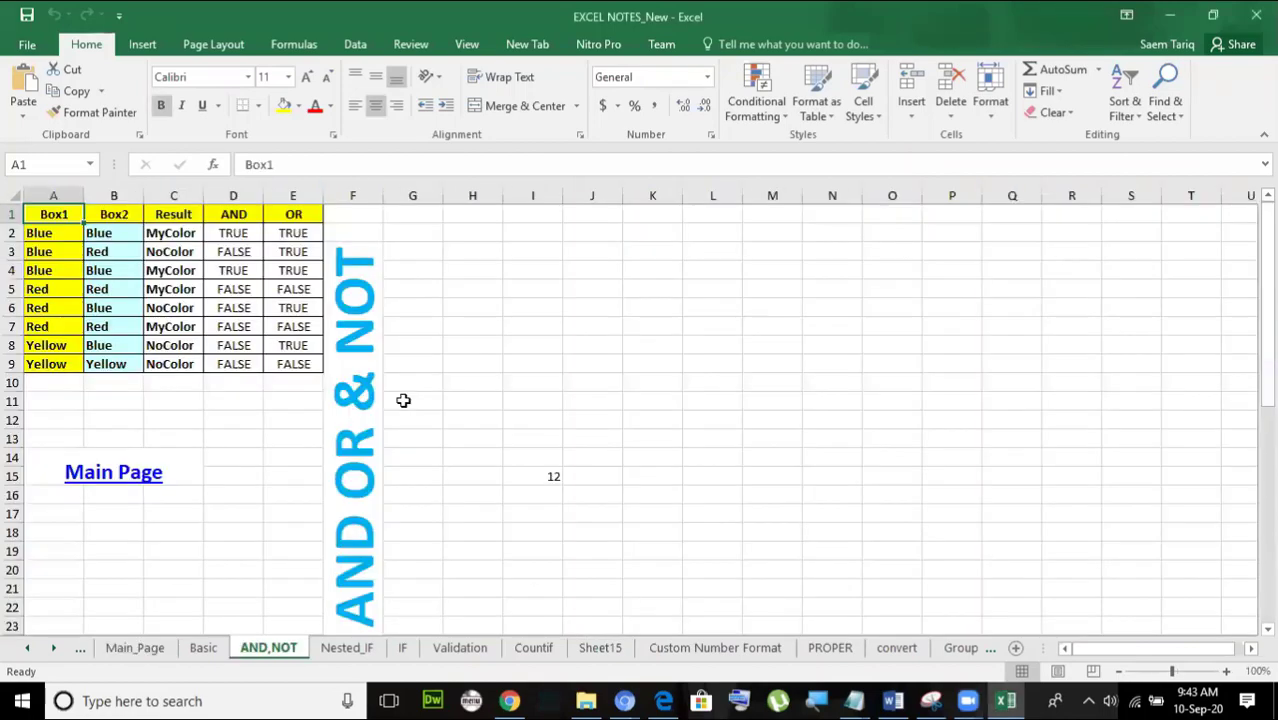
left_click(290, 233)
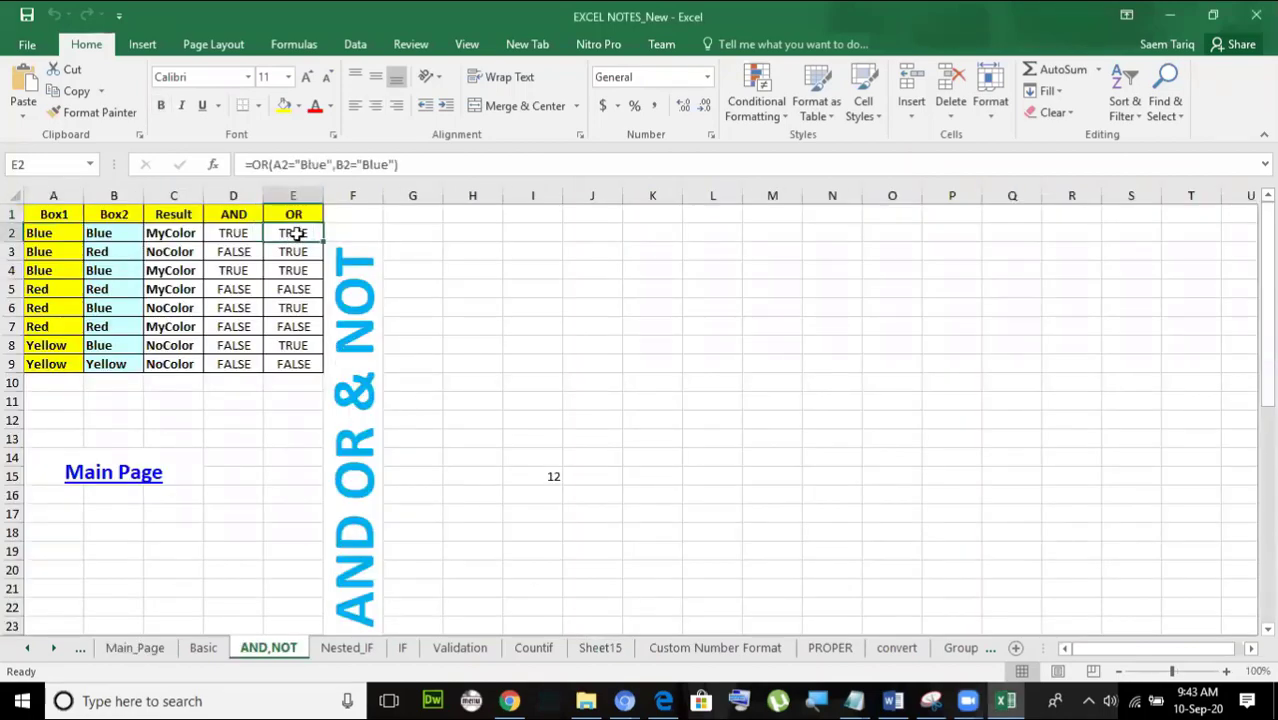
left_click(240, 234)
left_click(174, 234)
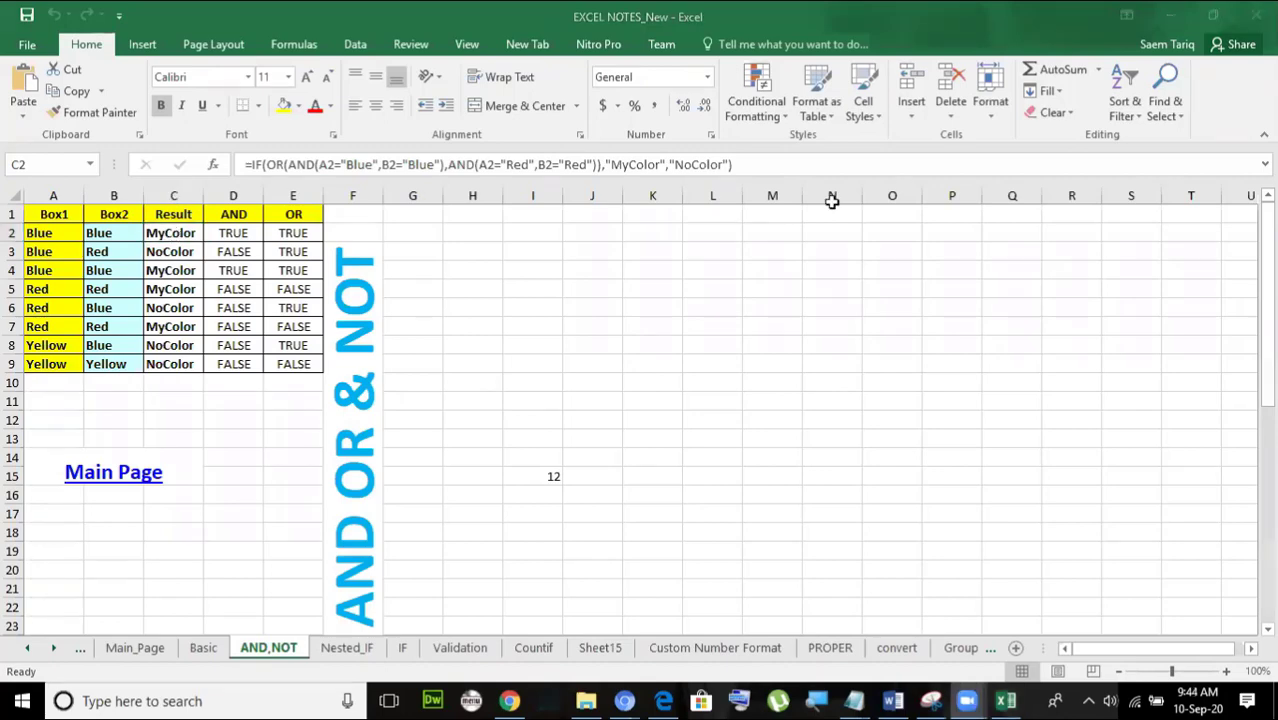
Examine the OR formula in E2 and its referenced cells, and compare it with E5 and its inputs A5 and B5.
left_click(303, 232)
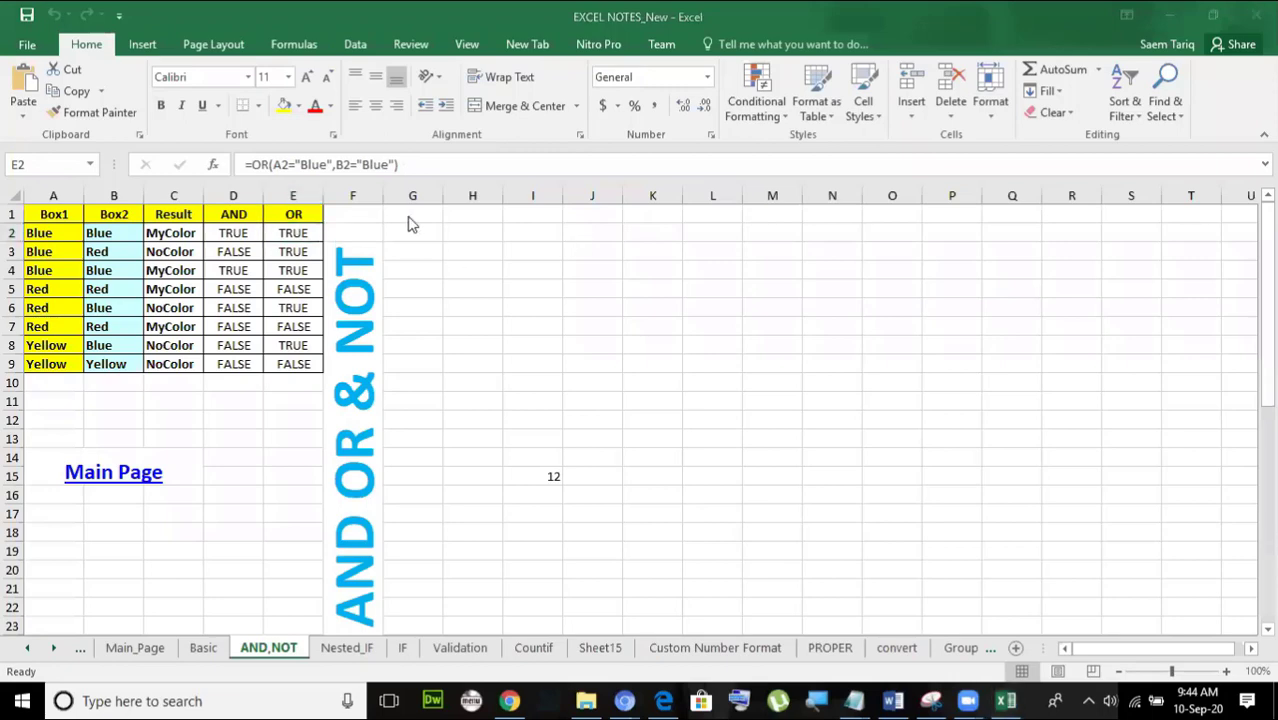
left_click(309, 233)
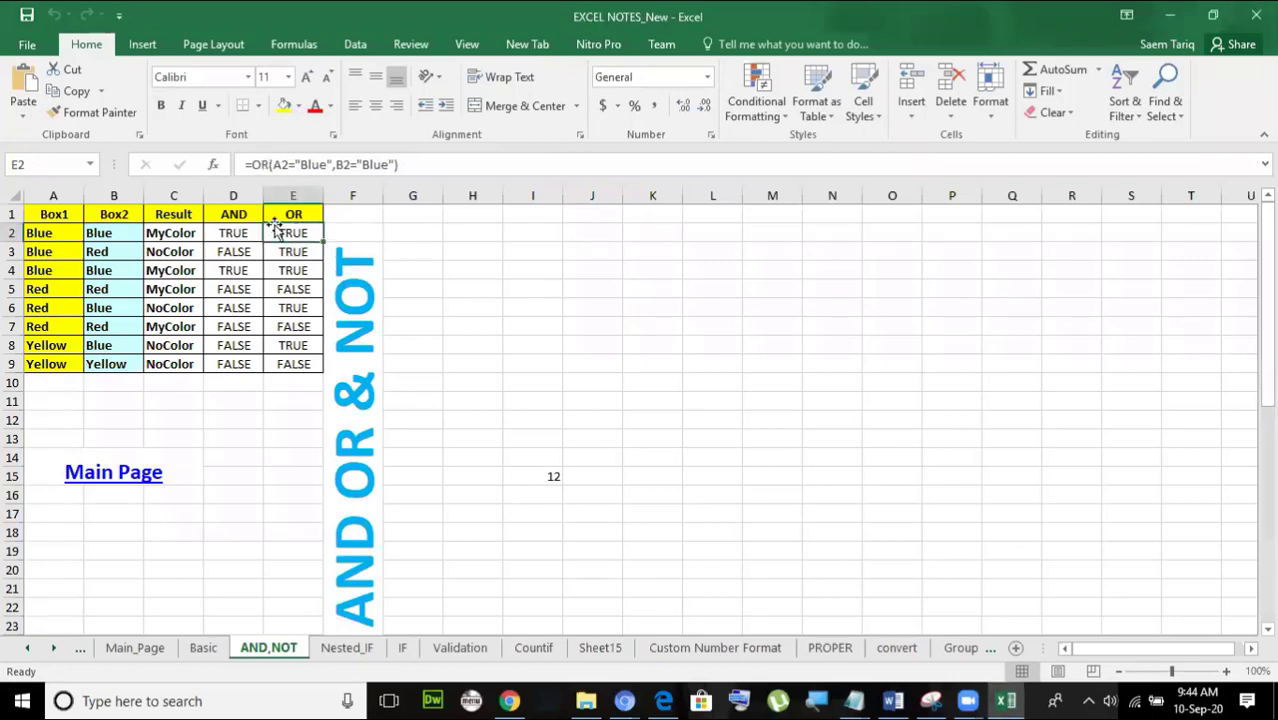
left_click(272, 166)
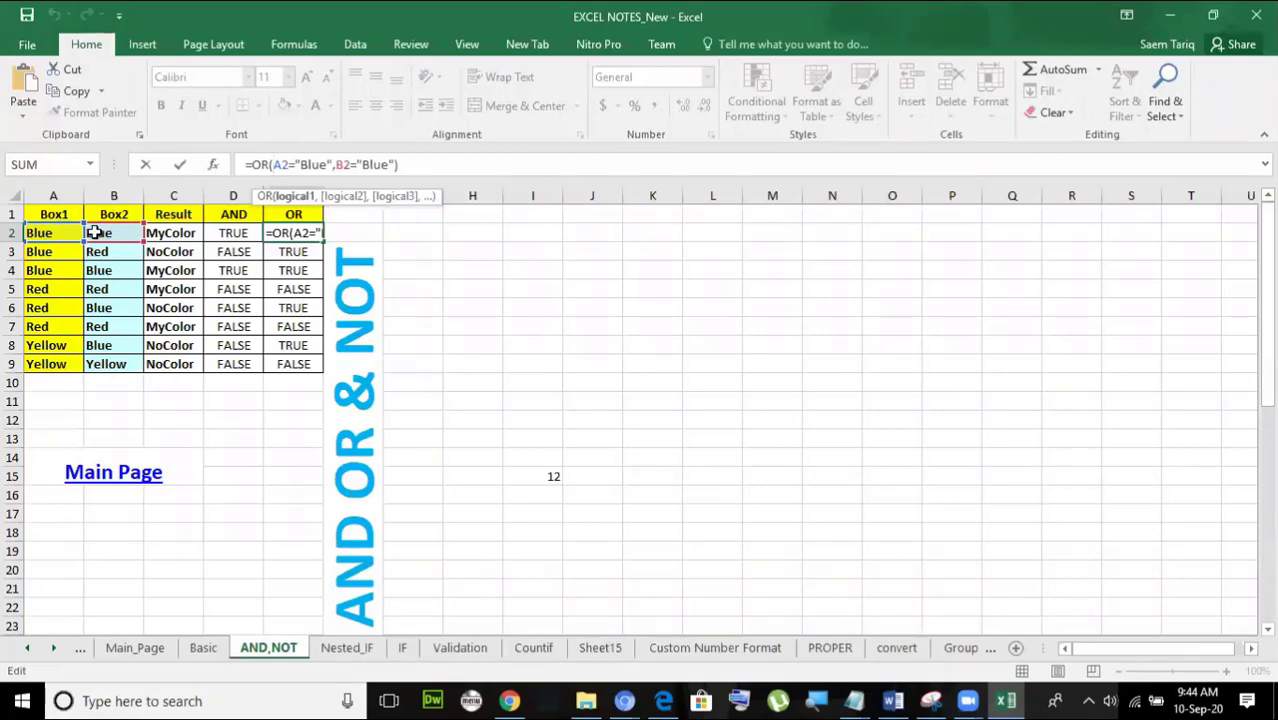
left_click(180, 162)
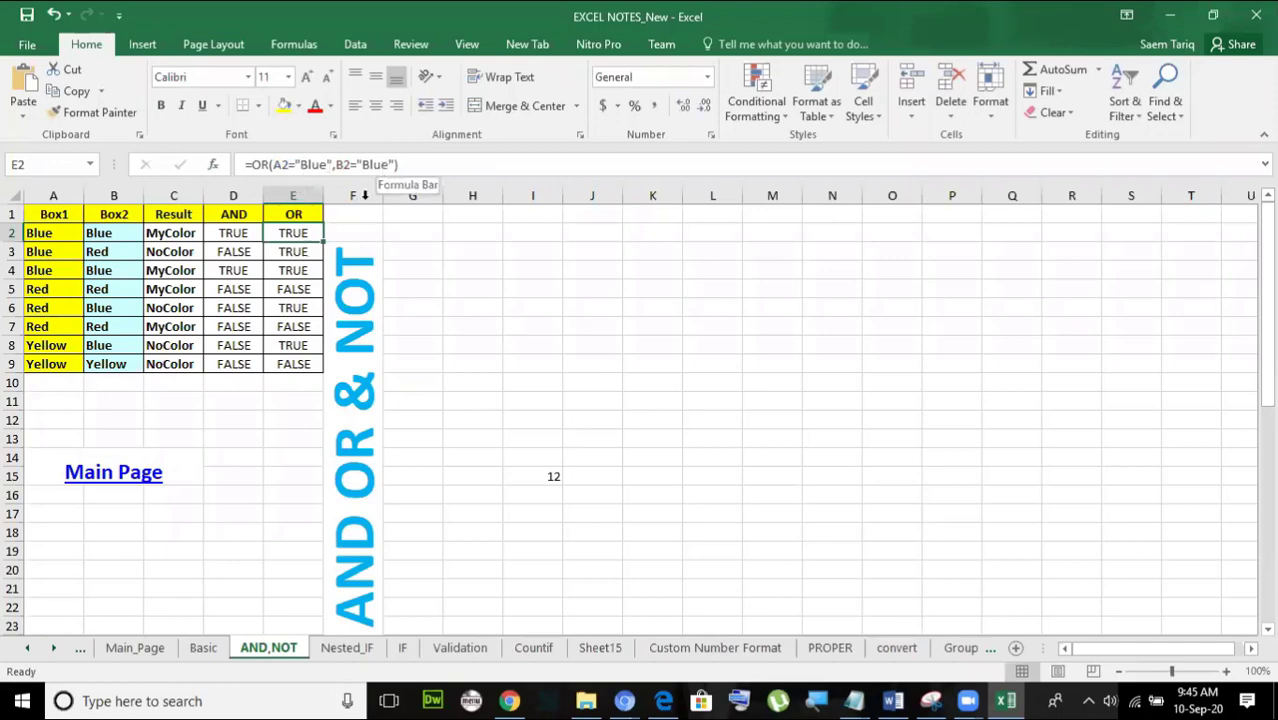
left_click(296, 288)
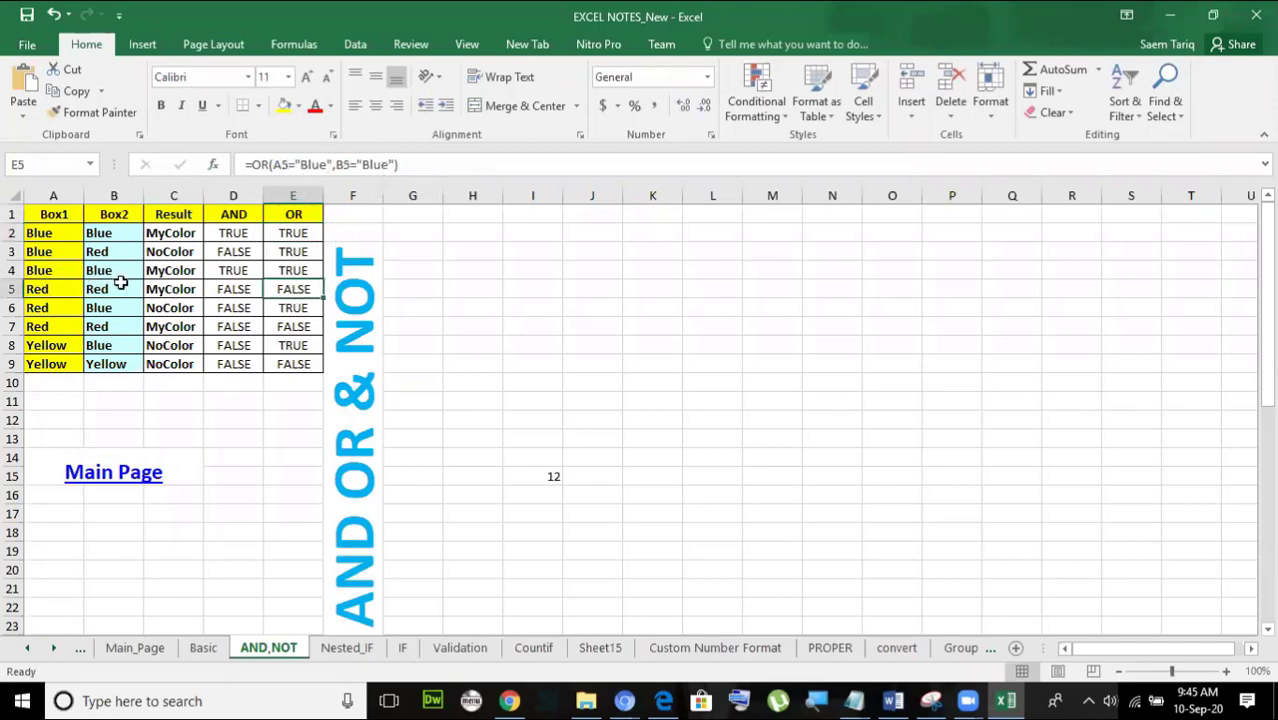
left_click(50, 285)
left_click(93, 289)
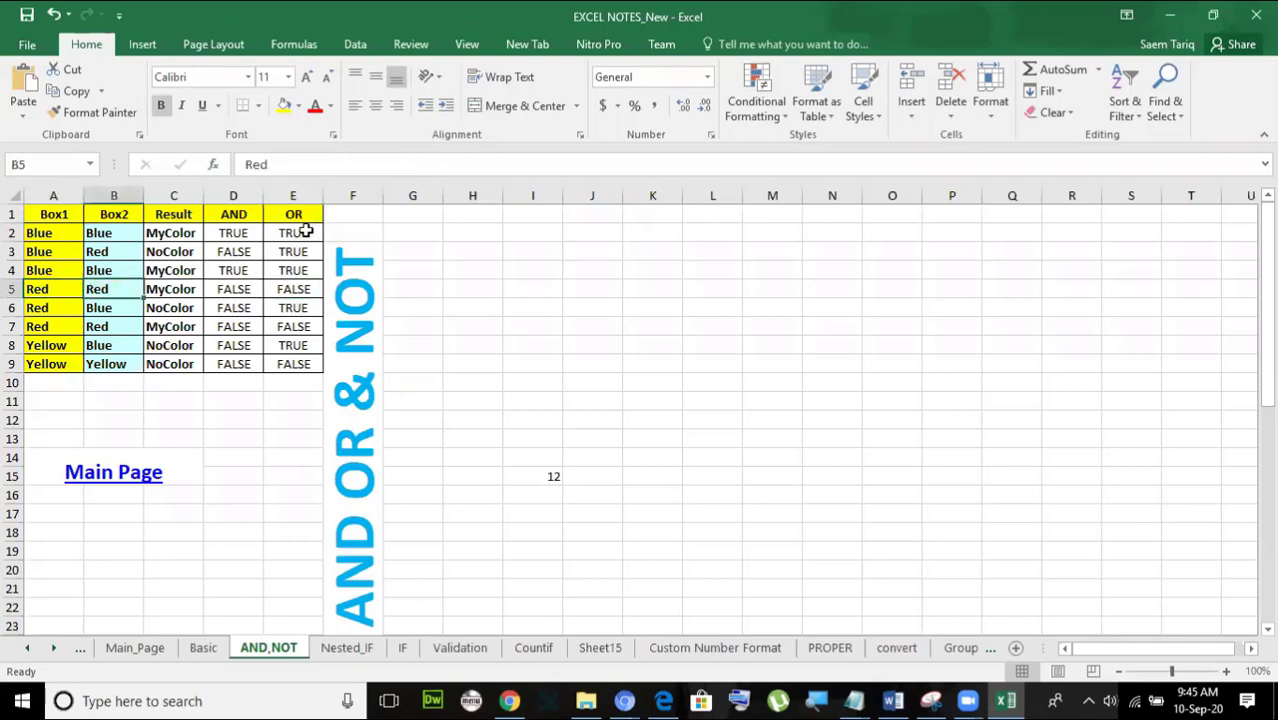
left_click(305, 231)
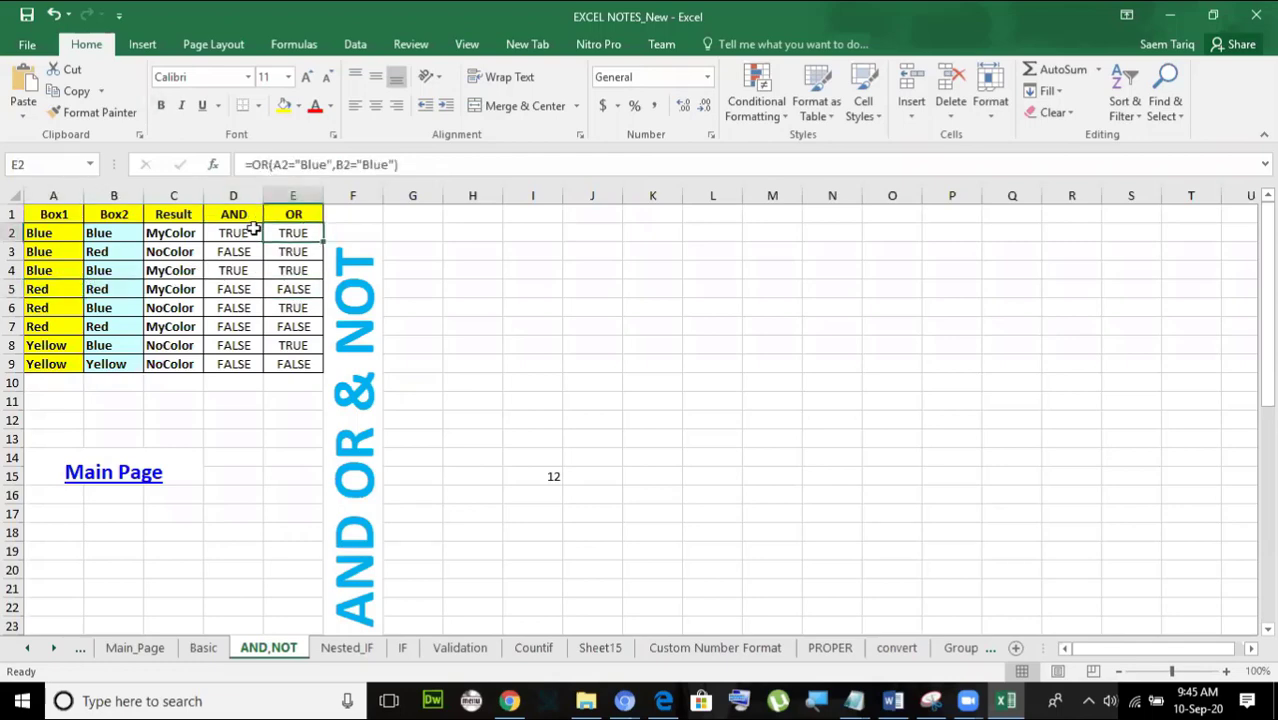
Examine the two logical tests of the AND formula in D2 and compare them with the OR formula in E2.
left_click(236, 226)
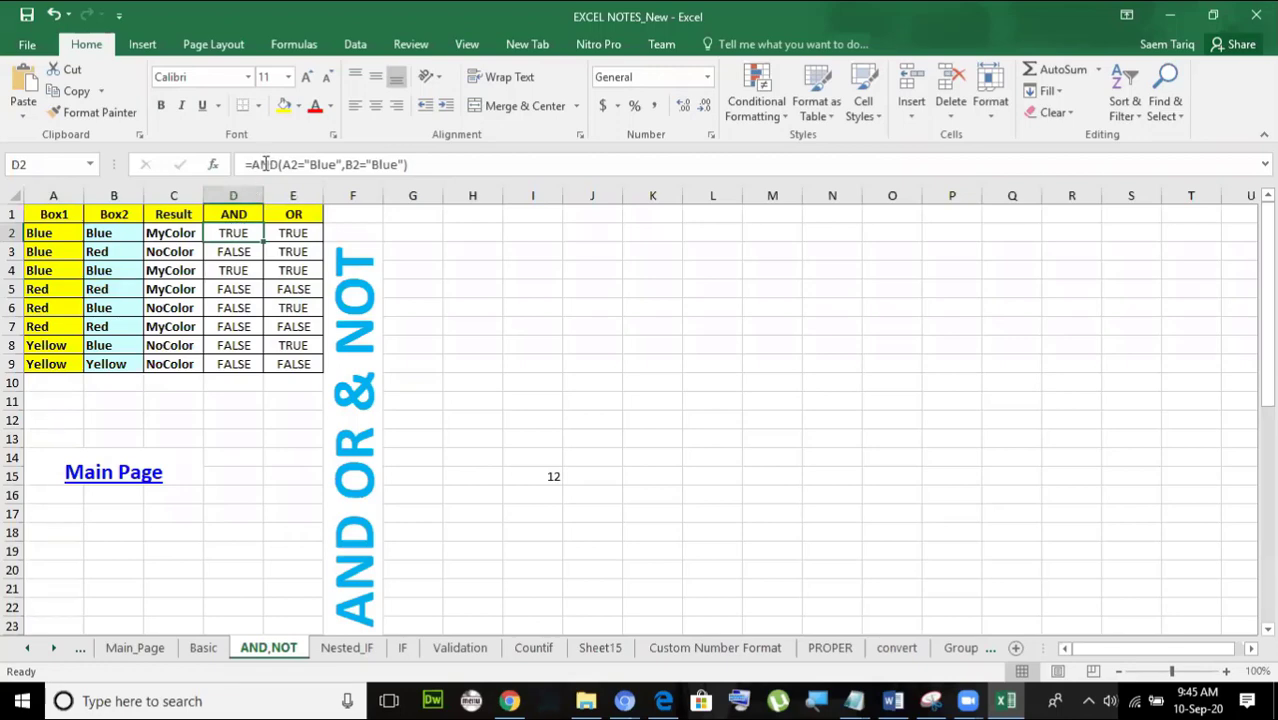
left_click_drag(284, 164, 393, 164)
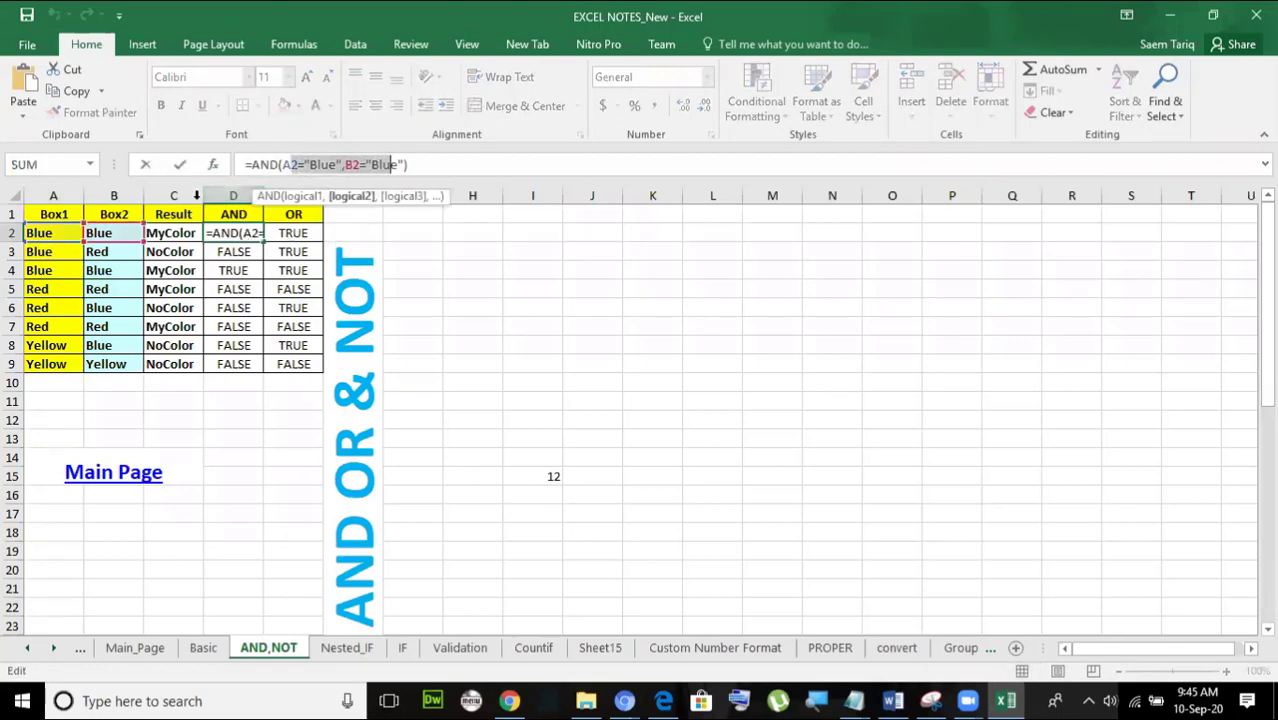
left_click(296, 236)
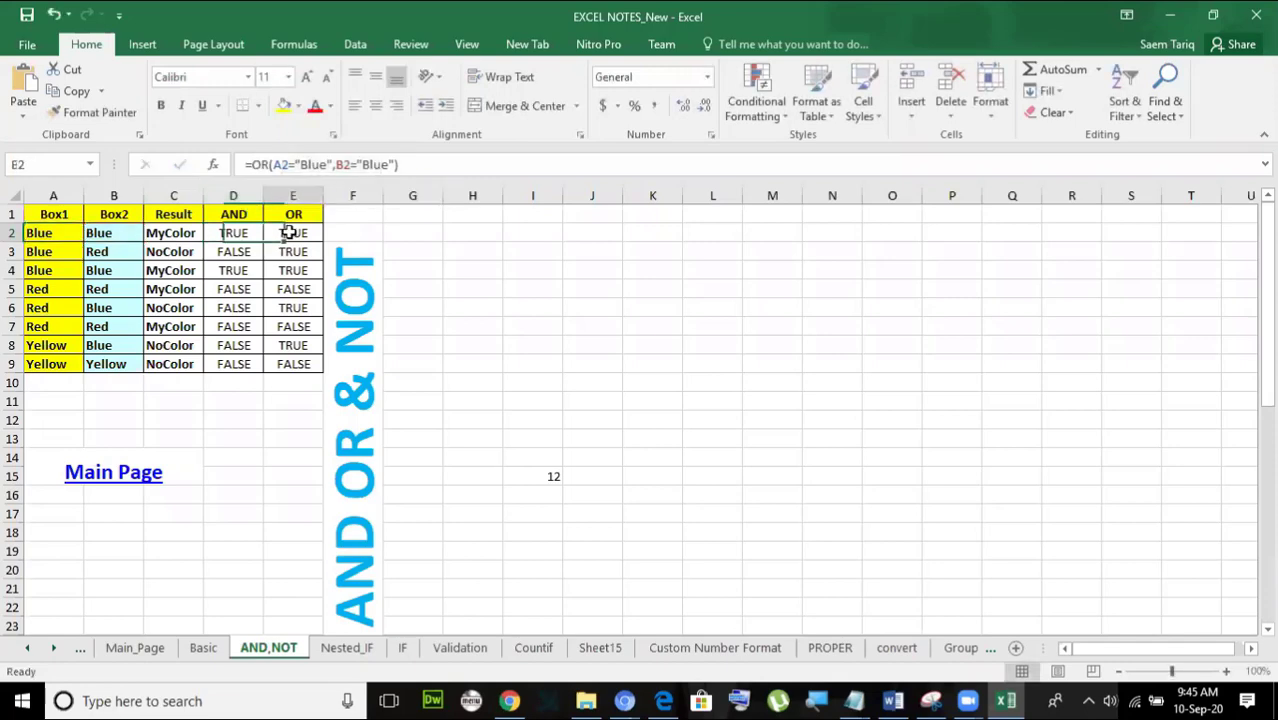
left_click(247, 233)
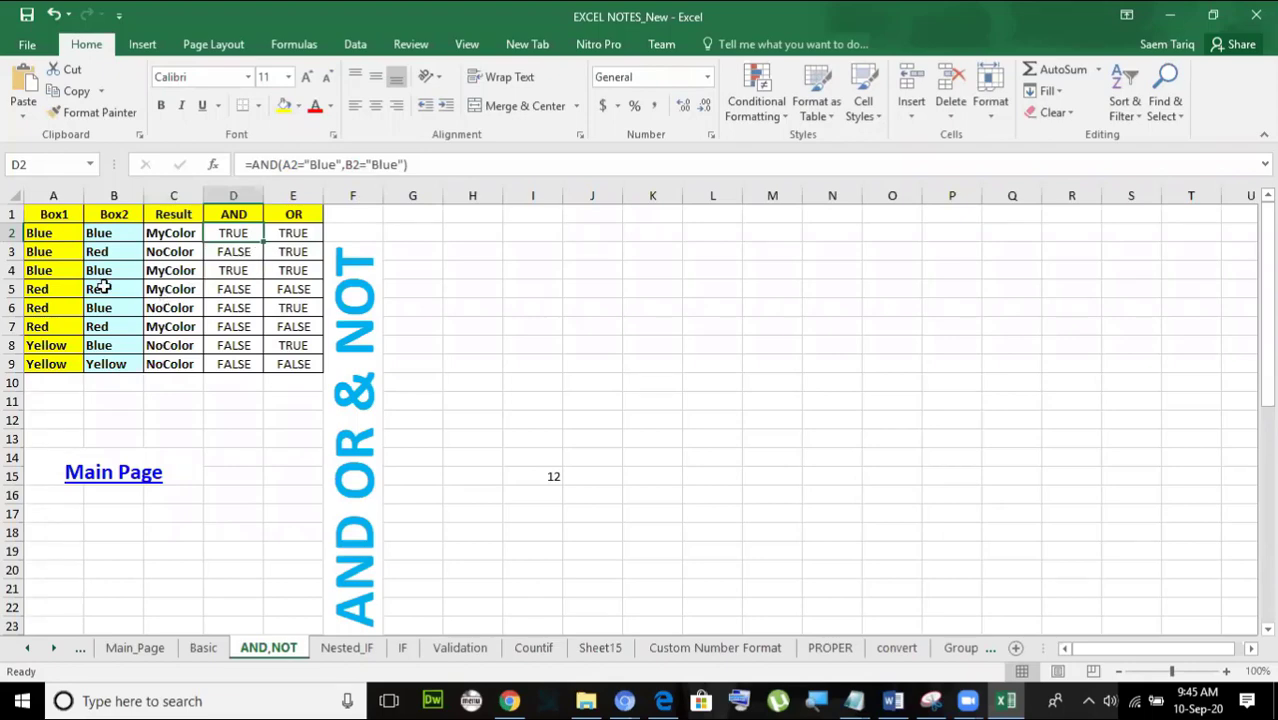
Review the Box1 and Box2 colour pairs down the table against the OR formula in E2 and the AND formula in D2.
left_click_drag(61, 270, 102, 273)
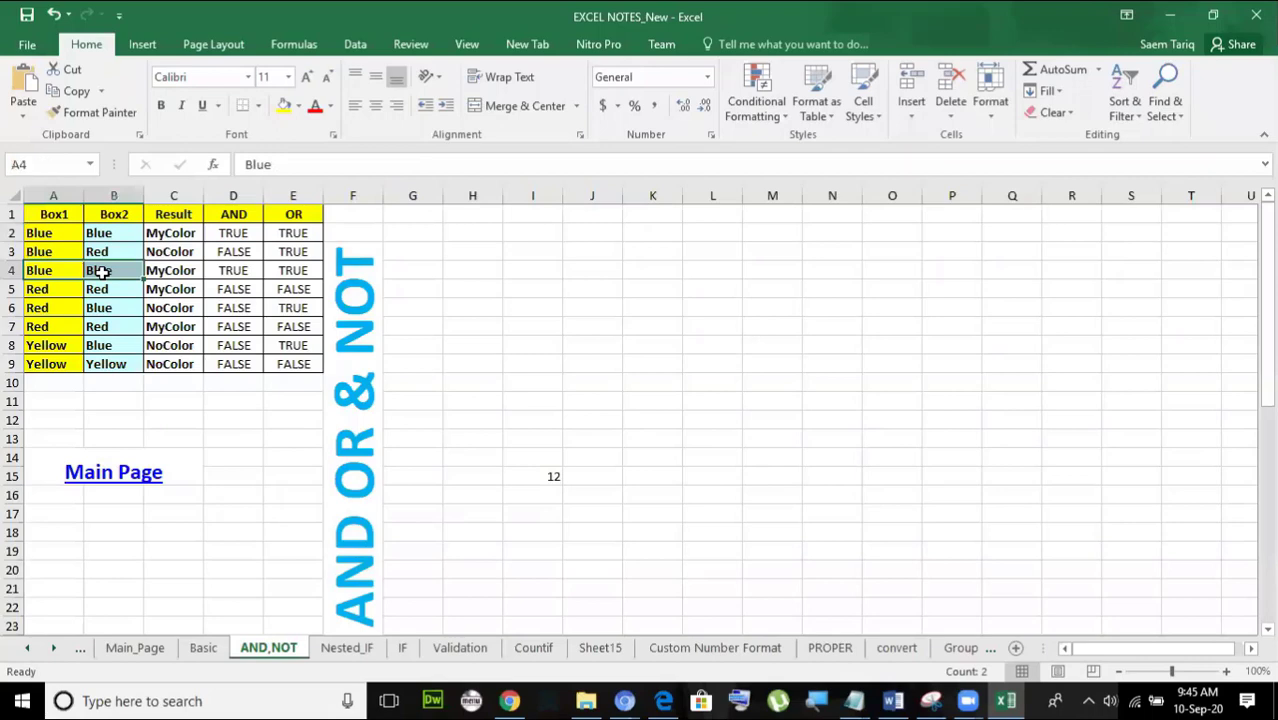
left_click_drag(63, 233, 102, 236)
left_click(278, 232)
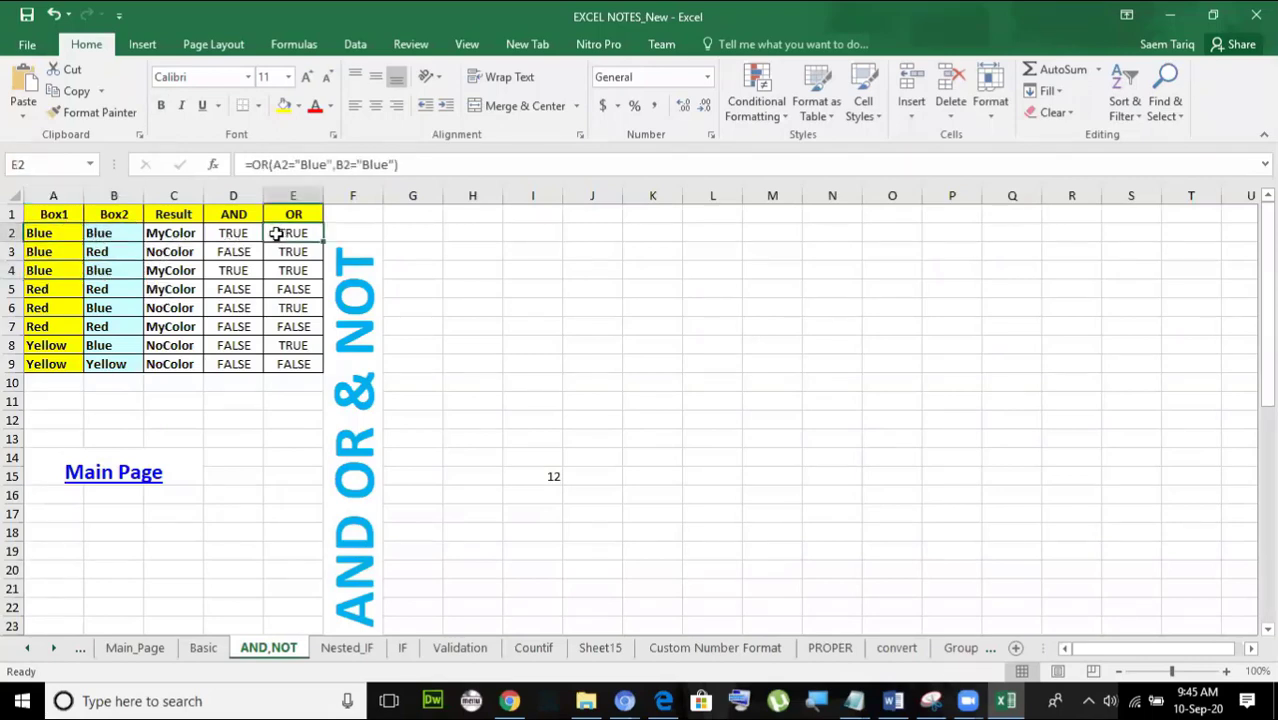
left_click(58, 232)
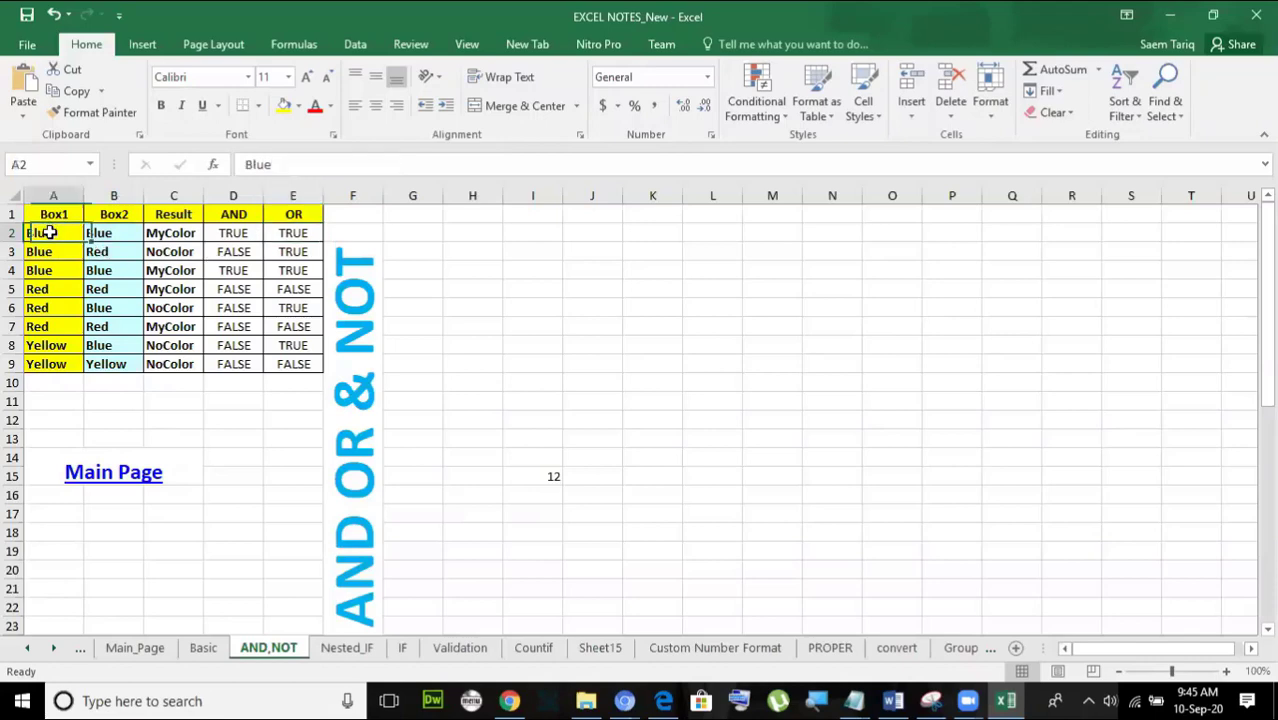
left_click(108, 235)
left_click(67, 254)
left_click(117, 258)
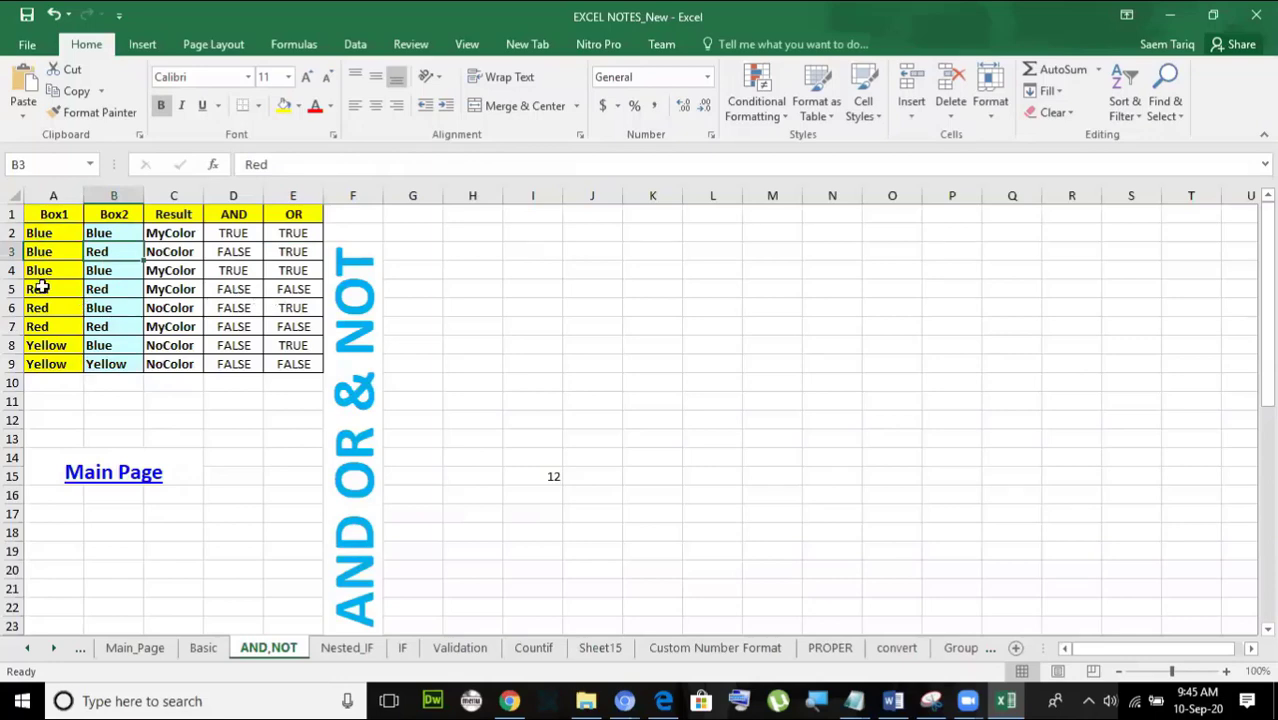
left_click_drag(42, 287, 106, 287)
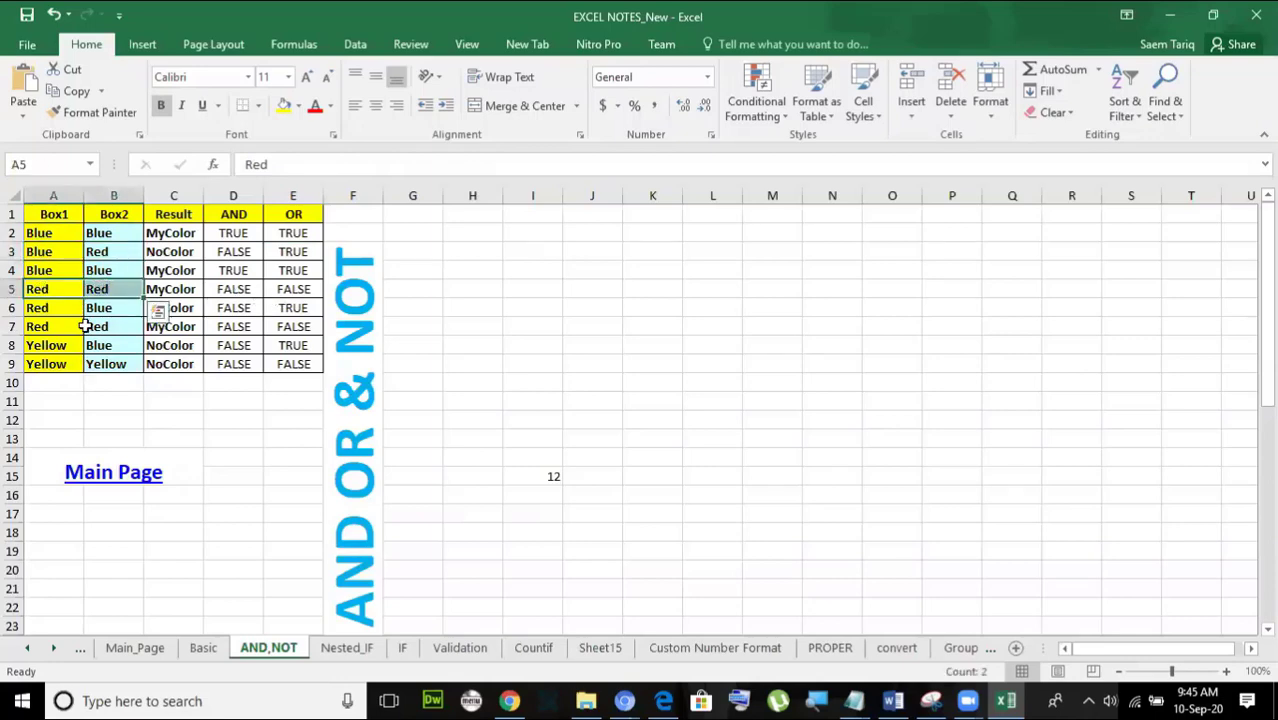
left_click_drag(64, 328, 110, 365)
left_click(294, 227)
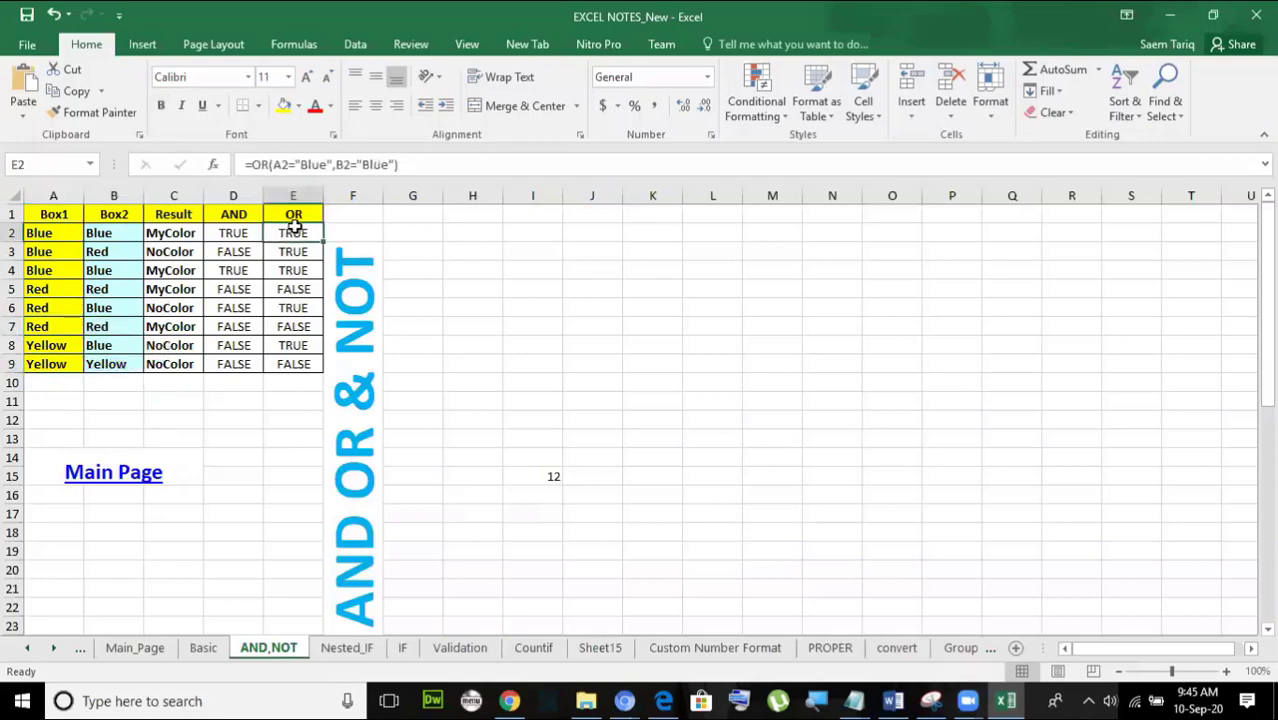
left_click(250, 230)
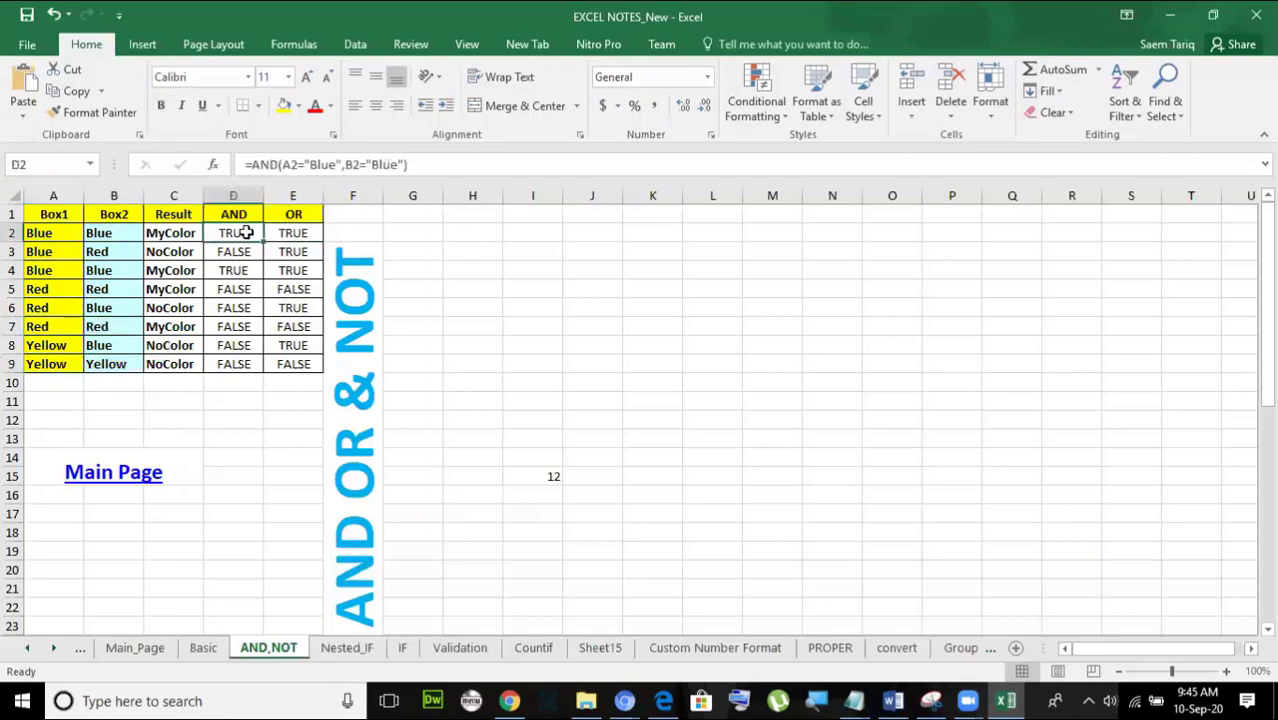
left_click(293, 232)
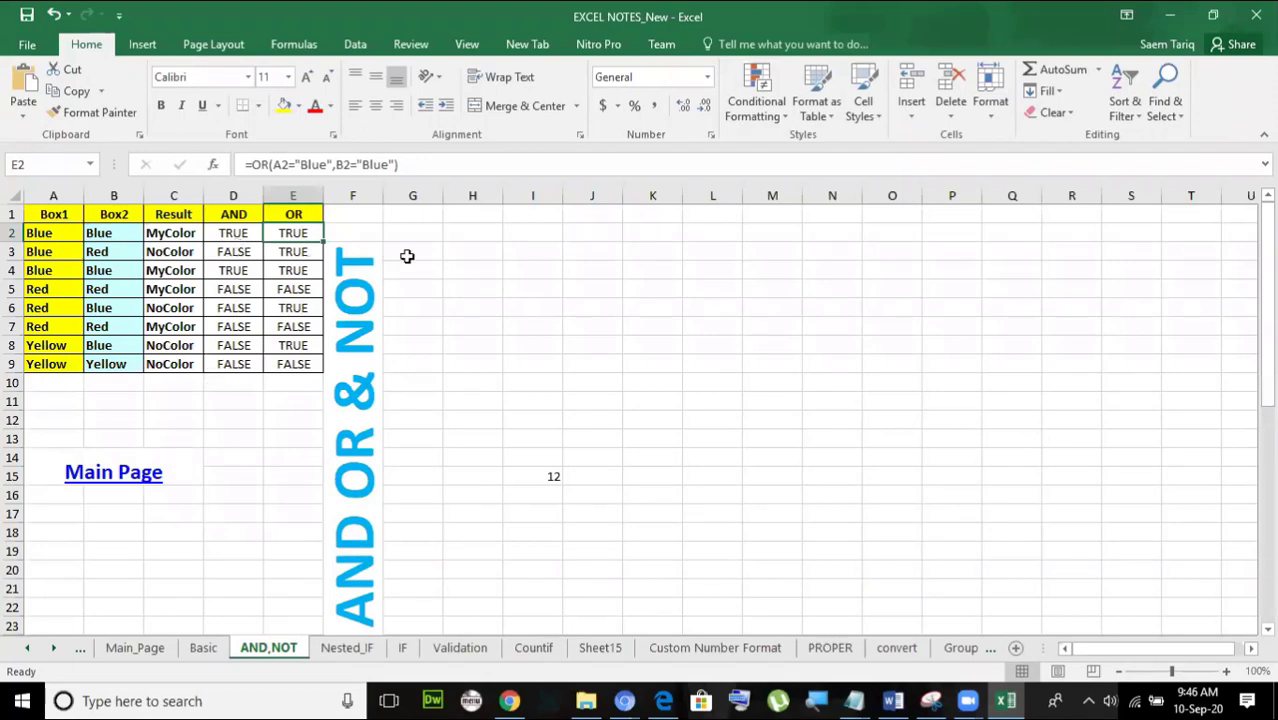
Start an IF formula in cell G2 with a nested AND function as its logical test.
left_click(431, 238)
left_click(298, 163)
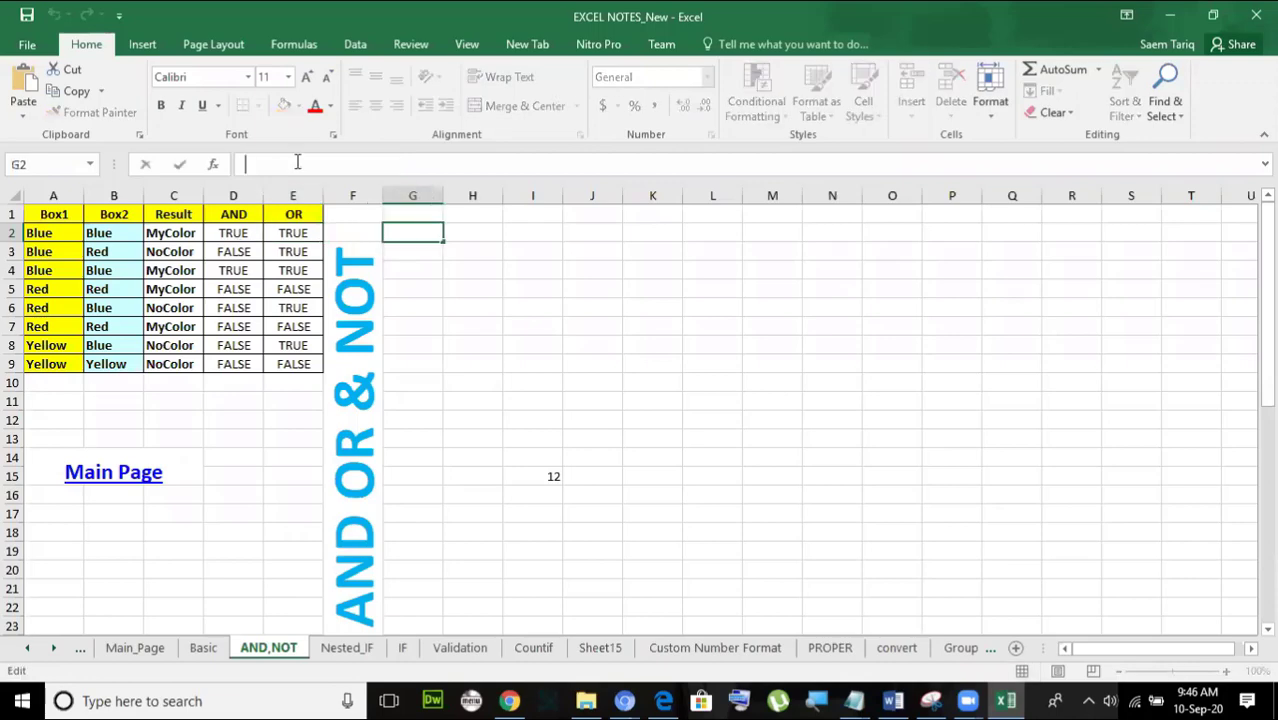
left_click(170, 233)
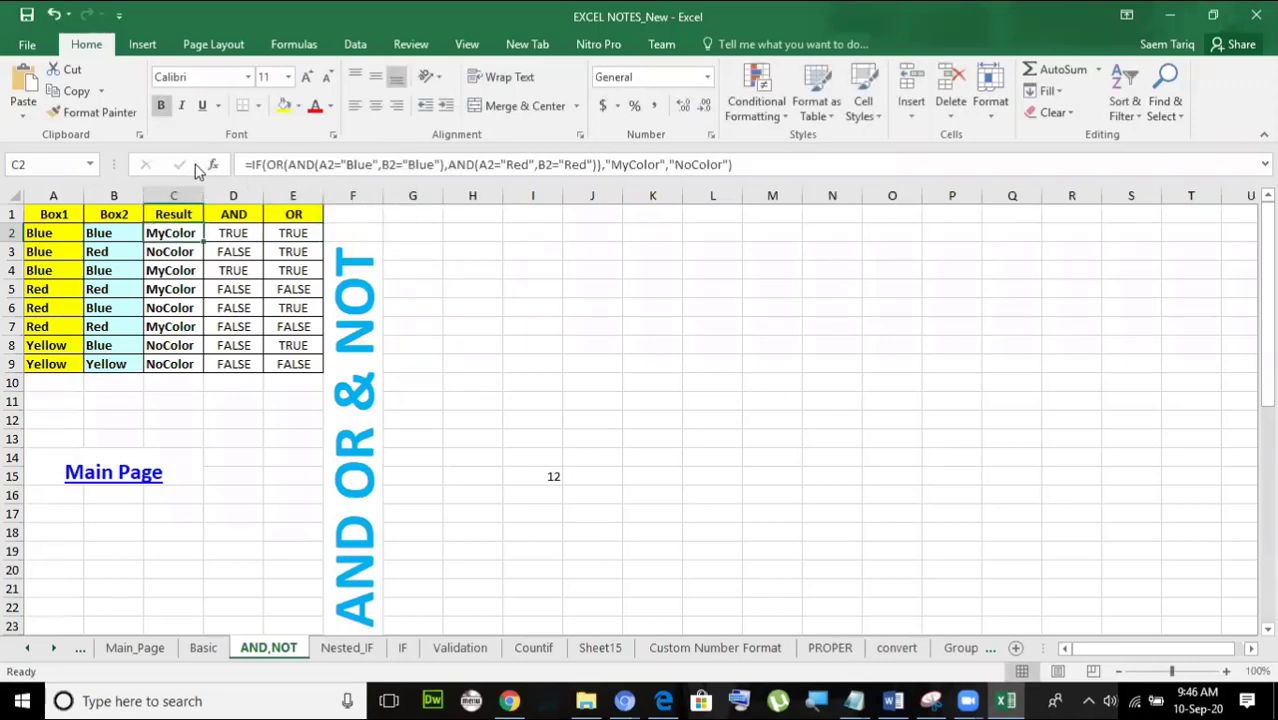
left_click(388, 230)
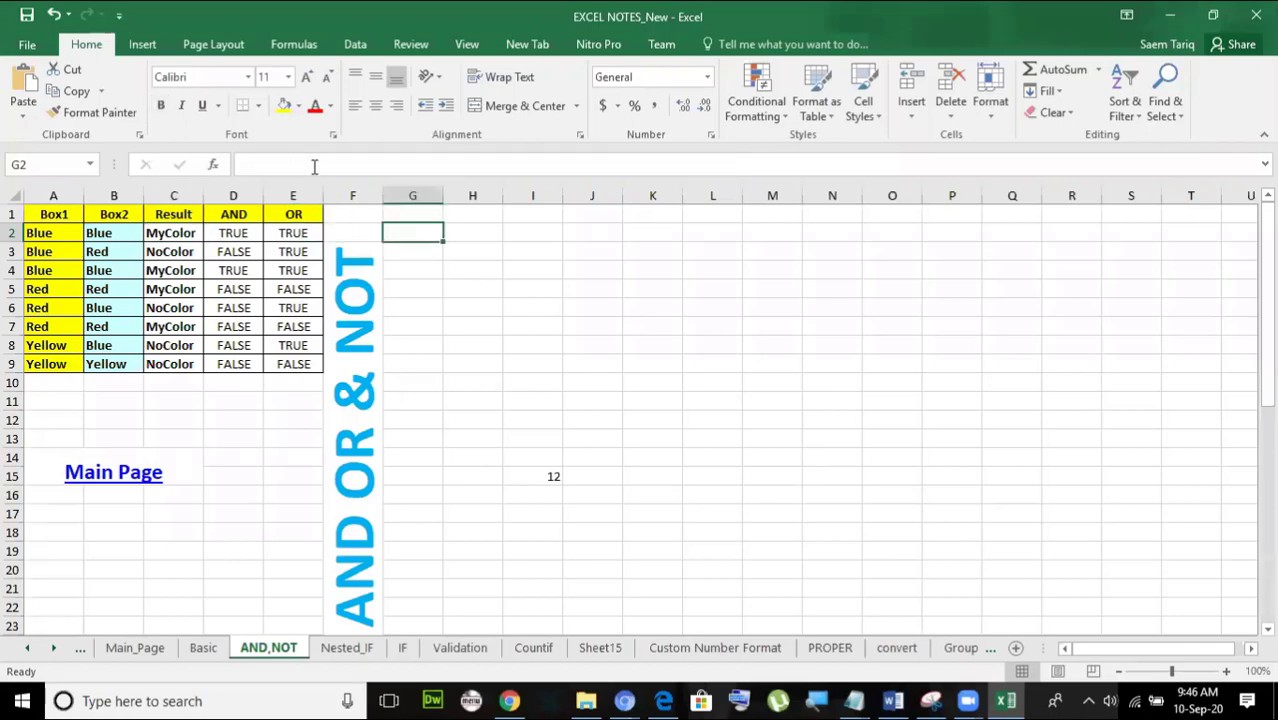
left_click(314, 166)
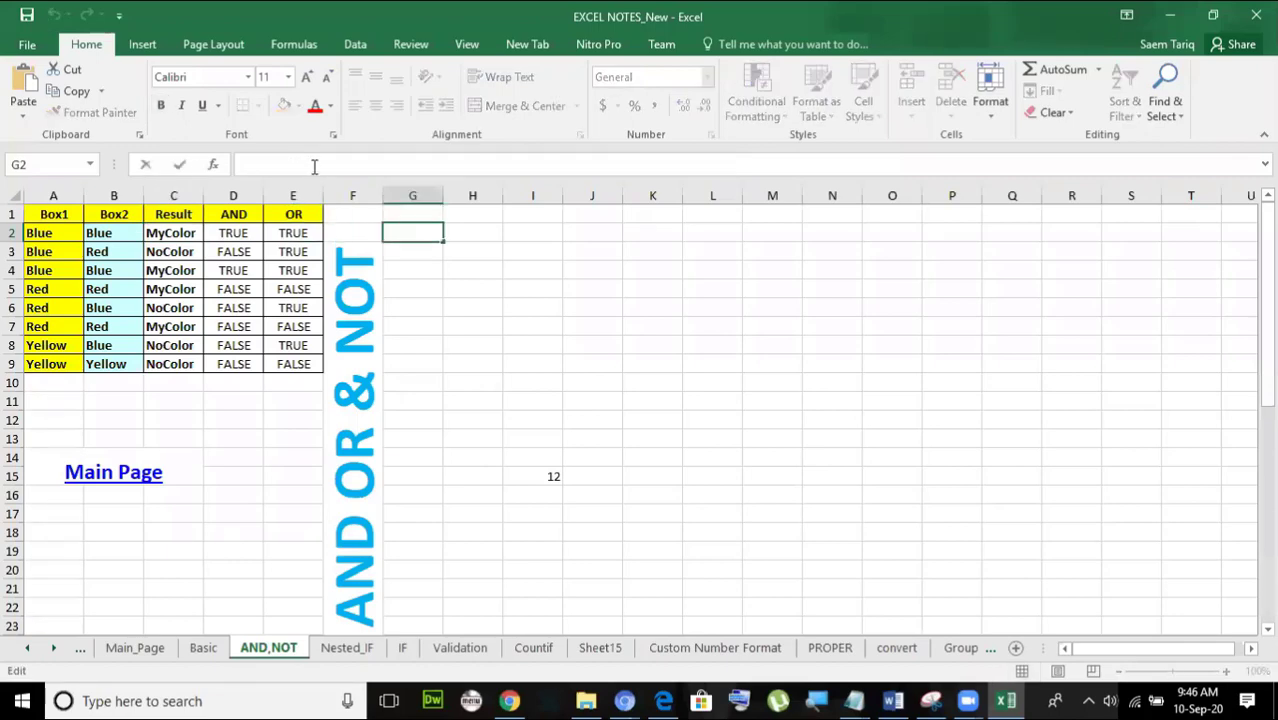
type("=IF()")
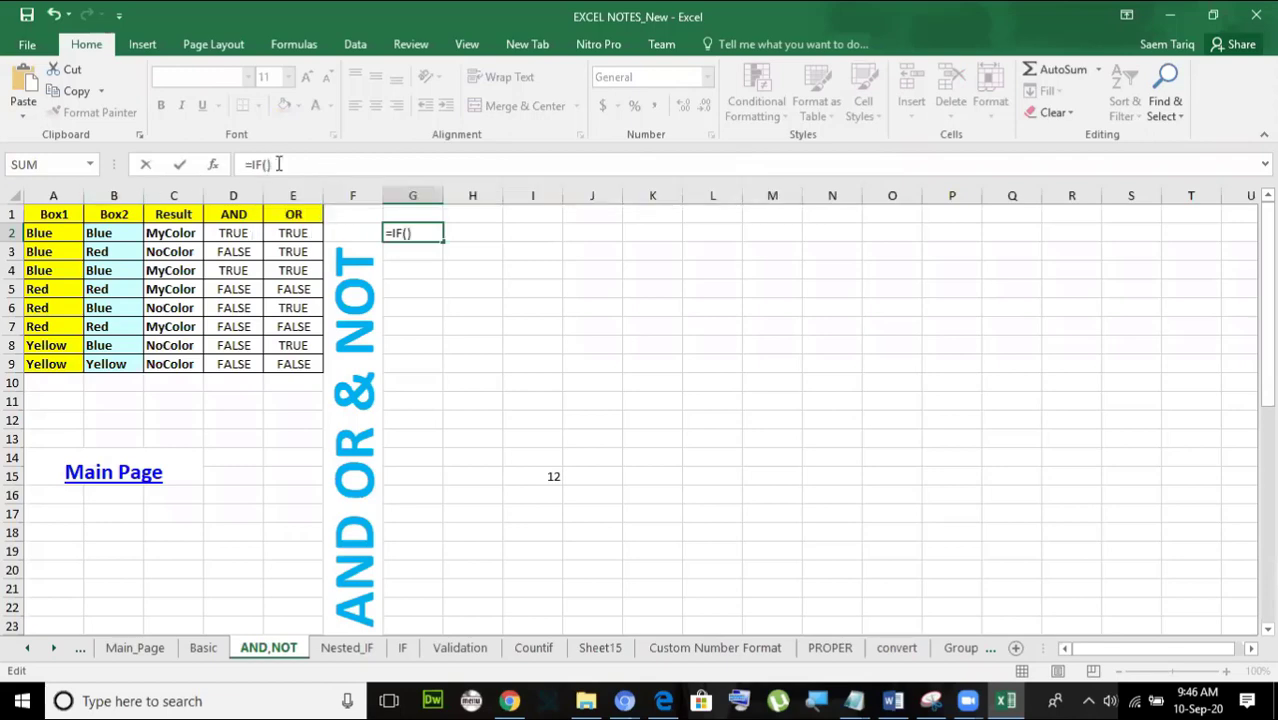
left_click(266, 164)
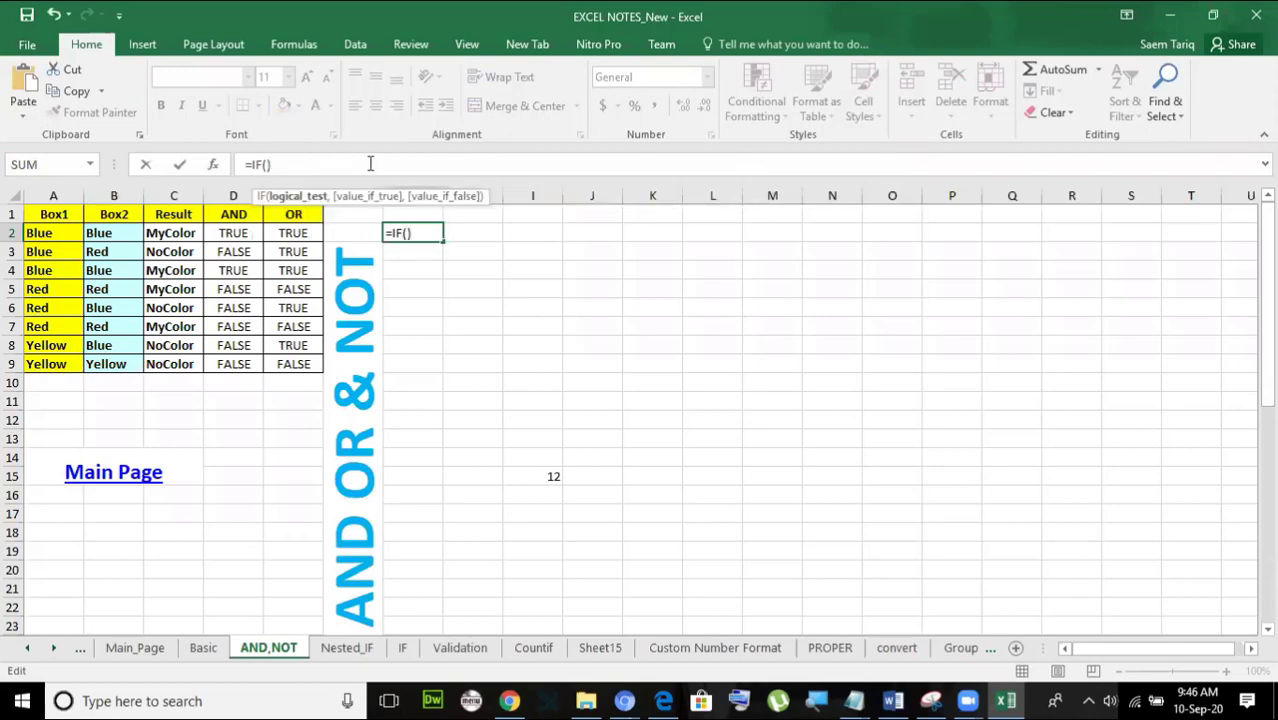
type("AND")
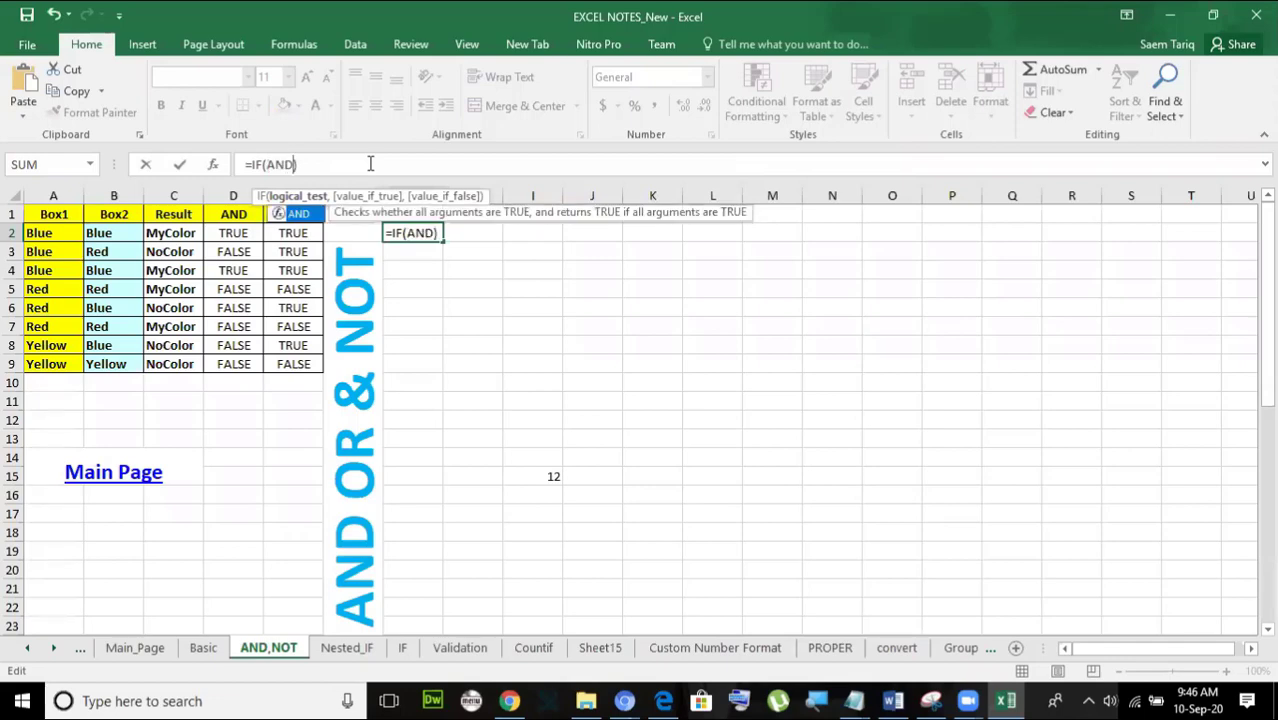
type("(")
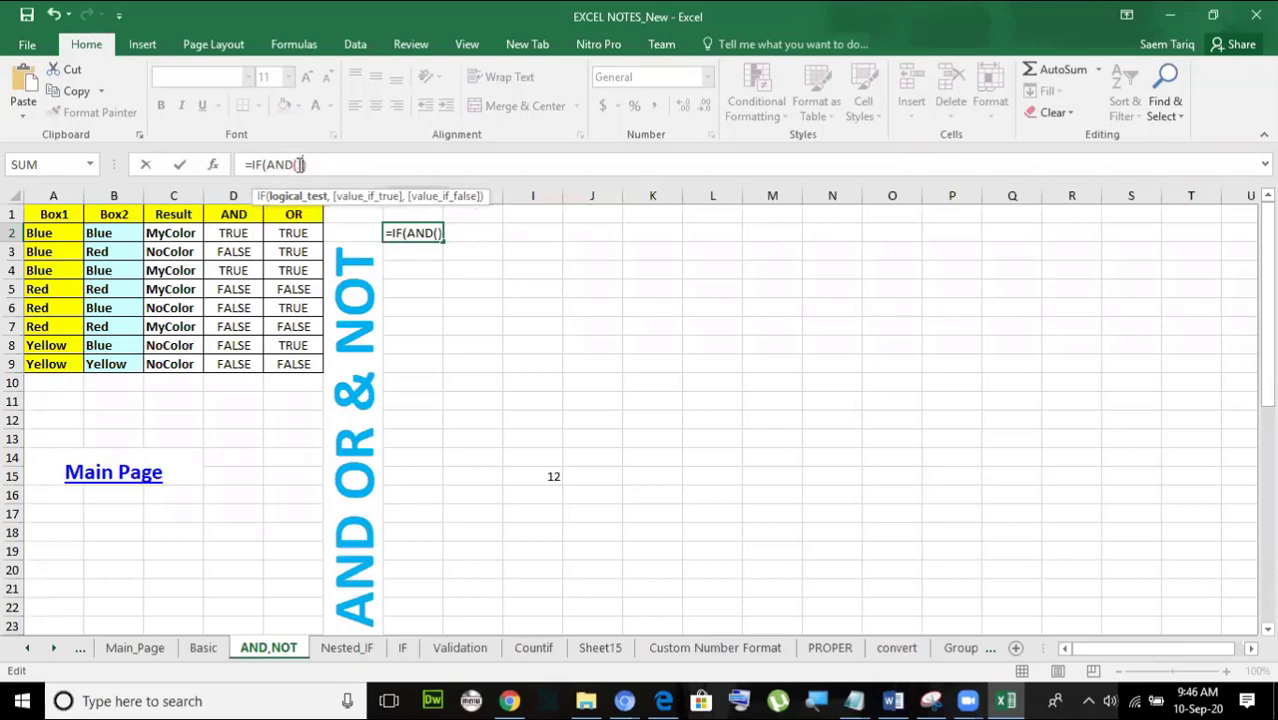
Fill the nested AND function in G2 with the conditions A2="Blue" and B2="Blue".
left_click(299, 165)
left_click(57, 232)
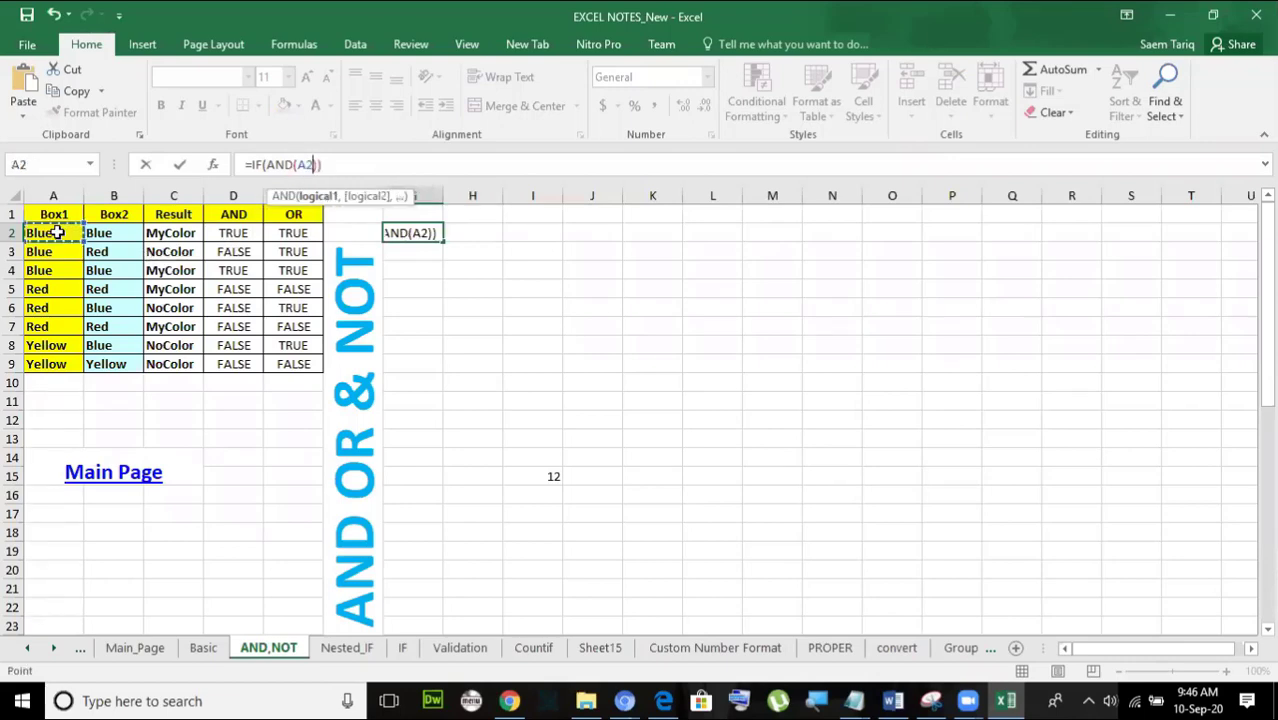
type("=")
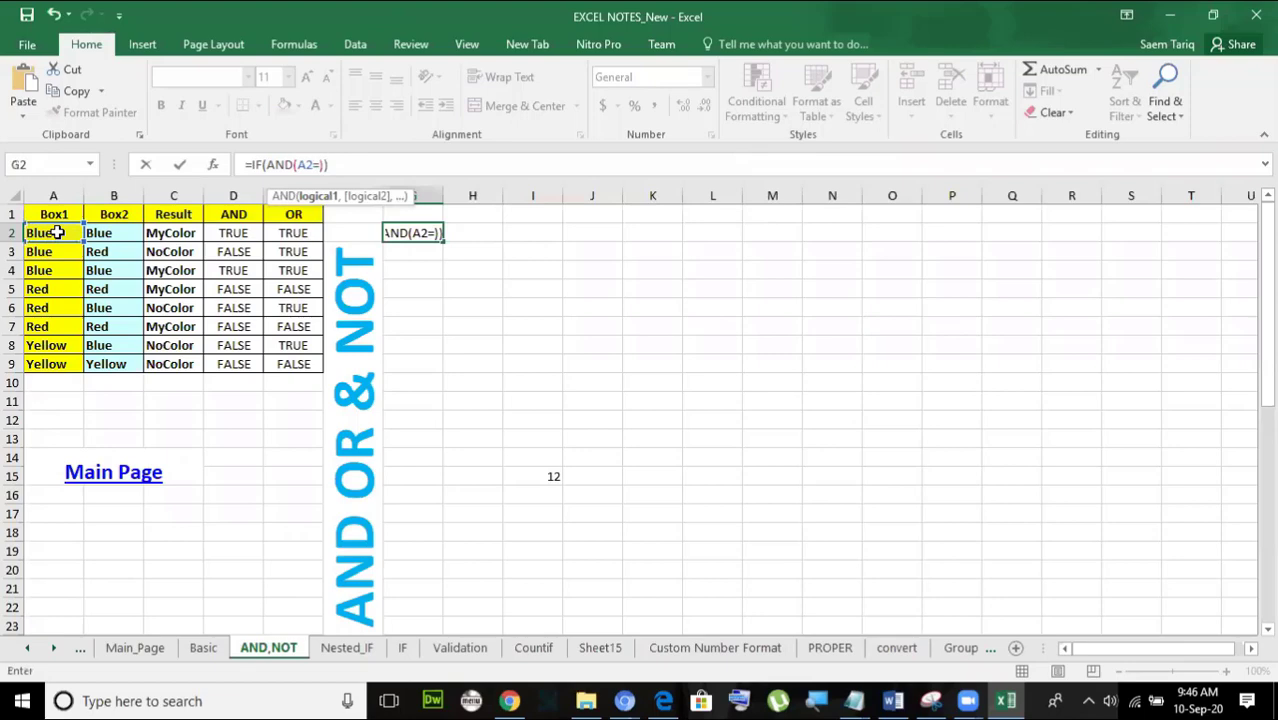
type("\"Blue\"")
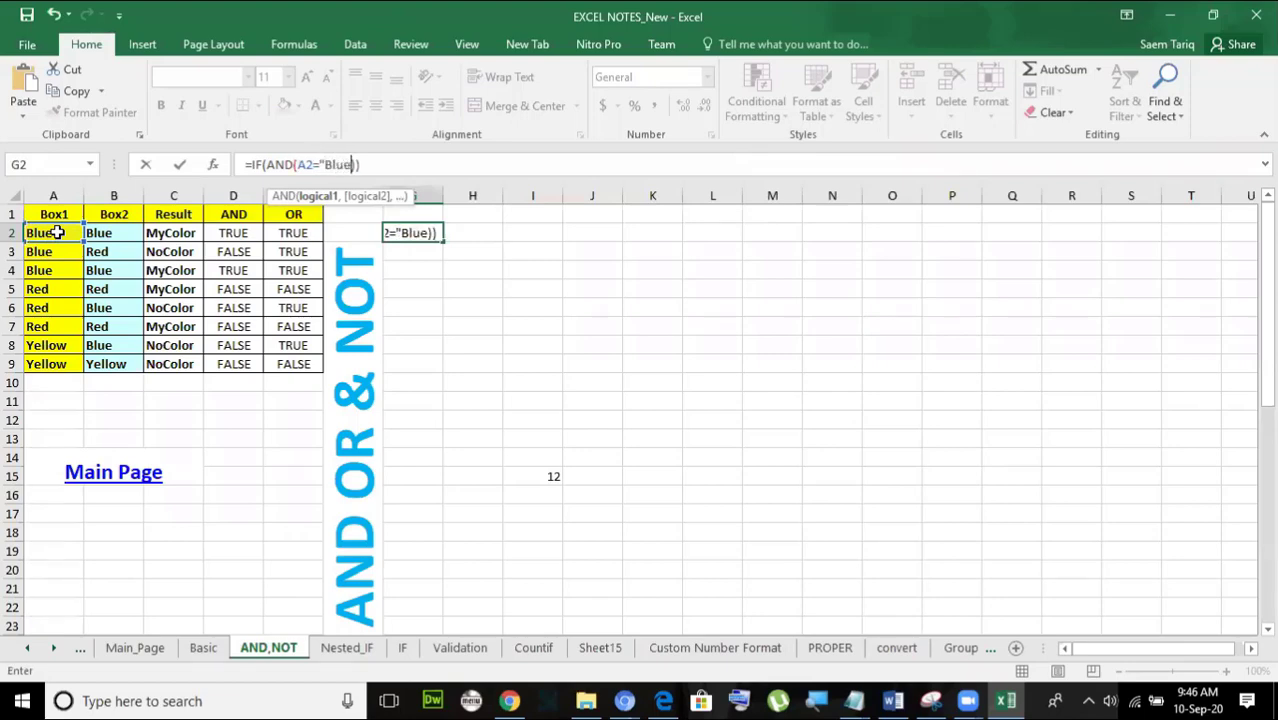
type(",")
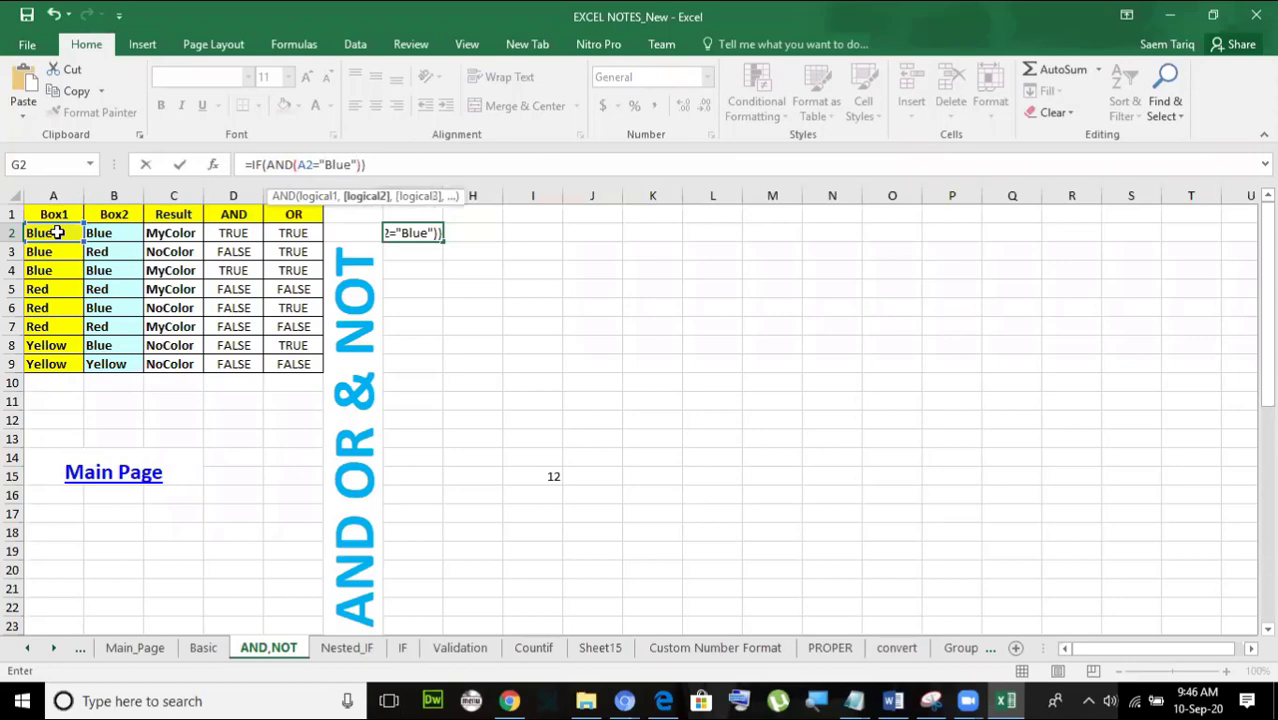
left_click(104, 232)
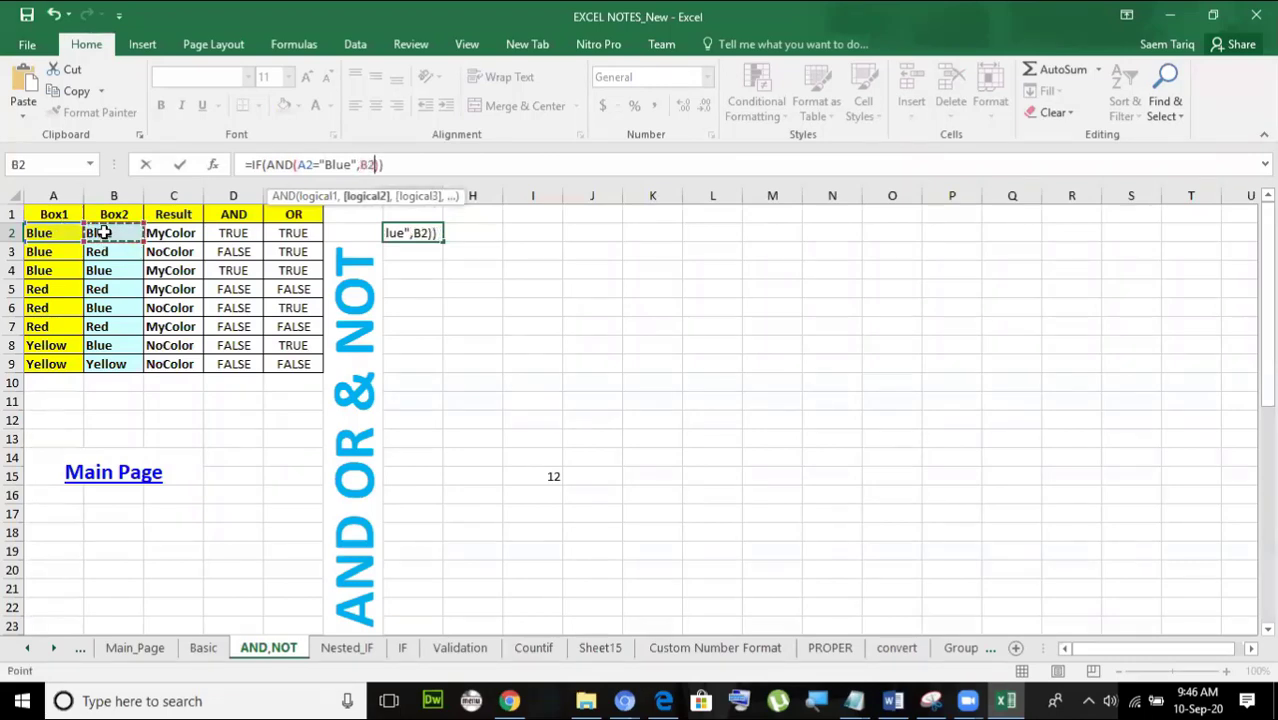
type("=\"")
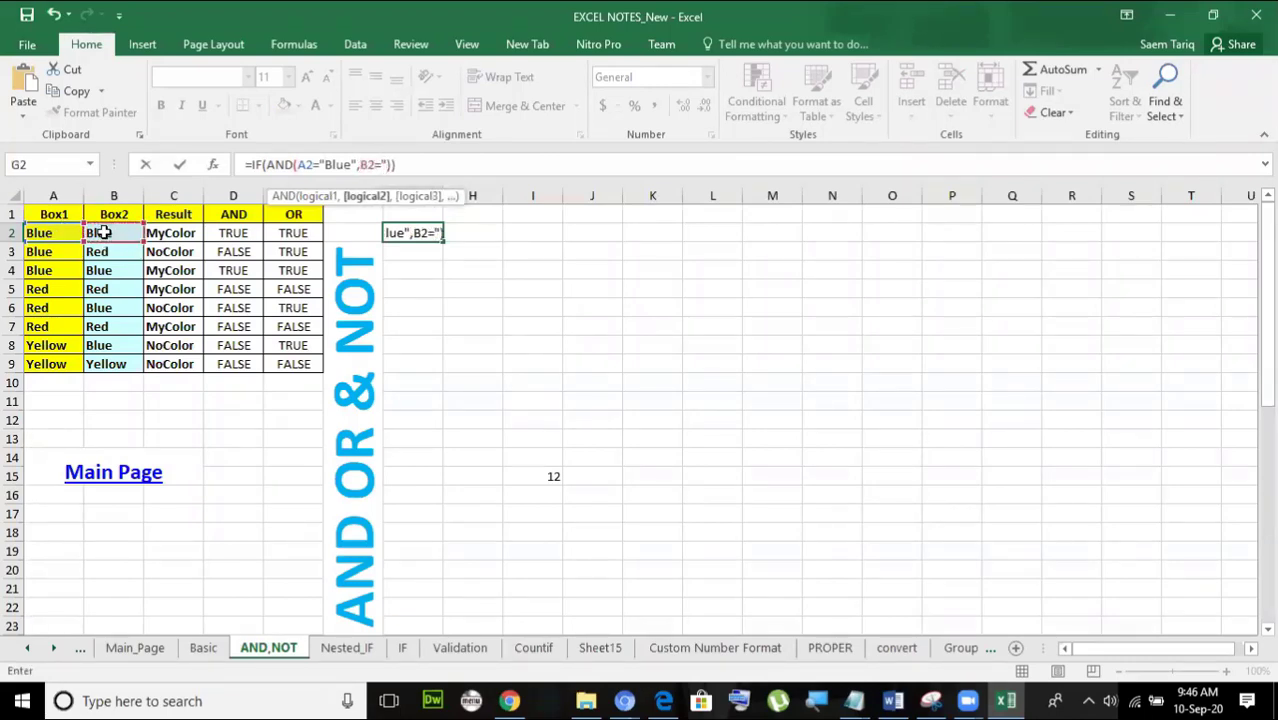
type("Blue\"")
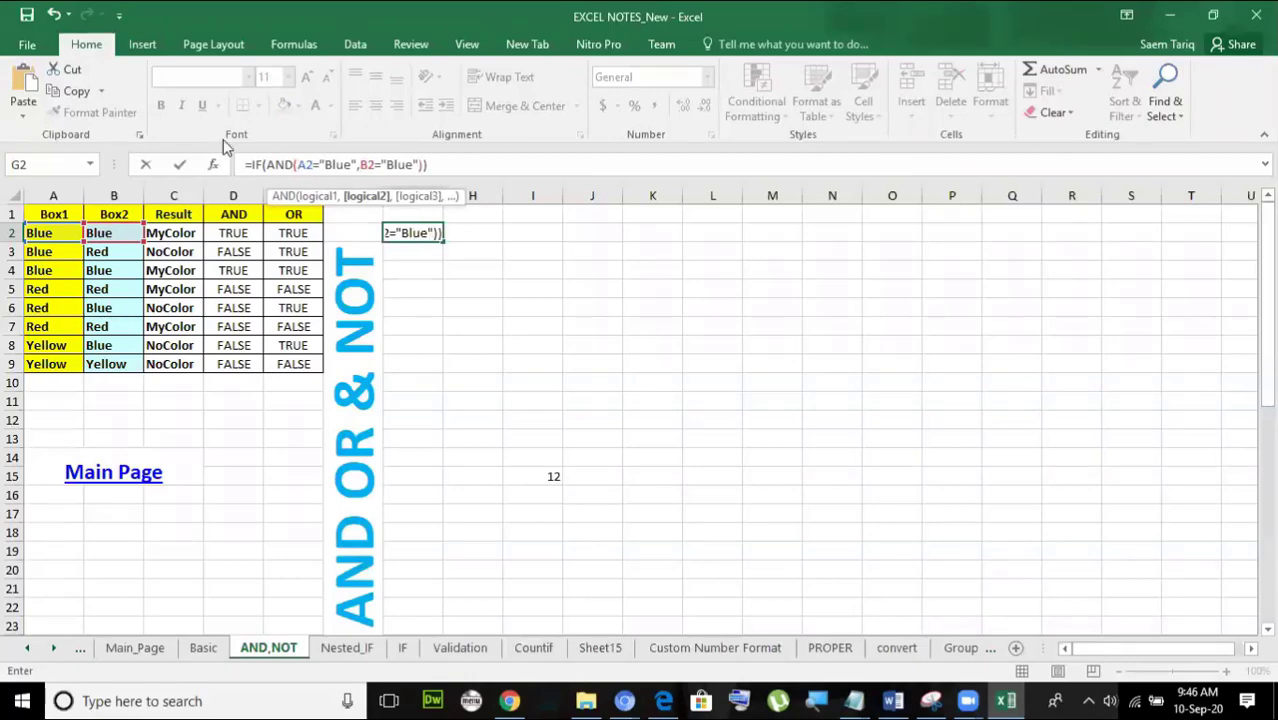
Complete the IF formula in G2 with "Both Are Blue" as the true value and "Not Blue" as the false value.
left_click(427, 164)
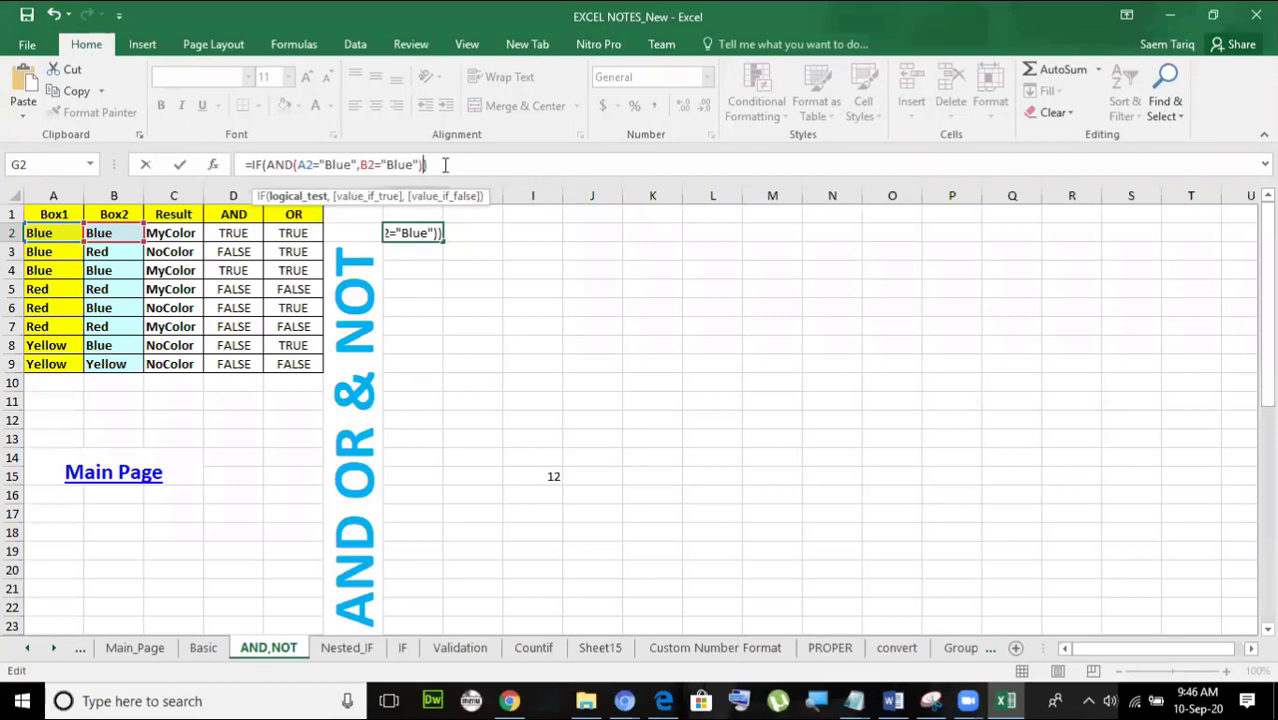
type(",")
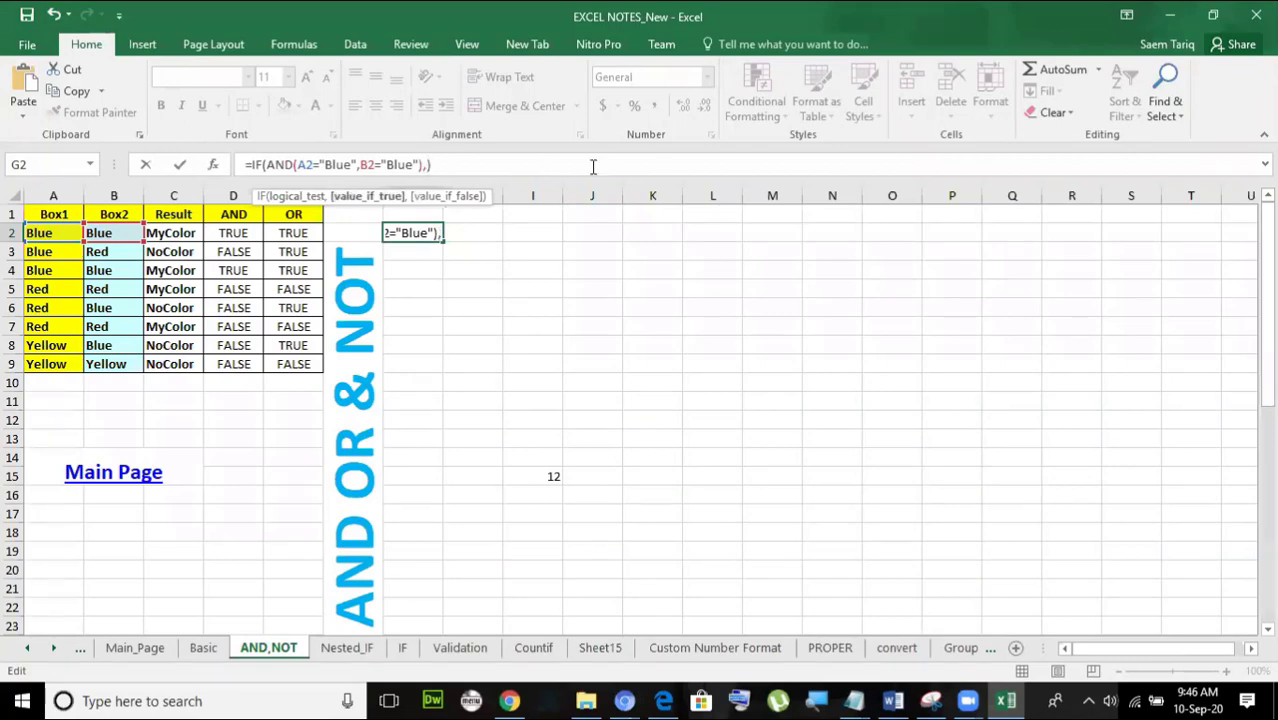
type("\"Both Are")
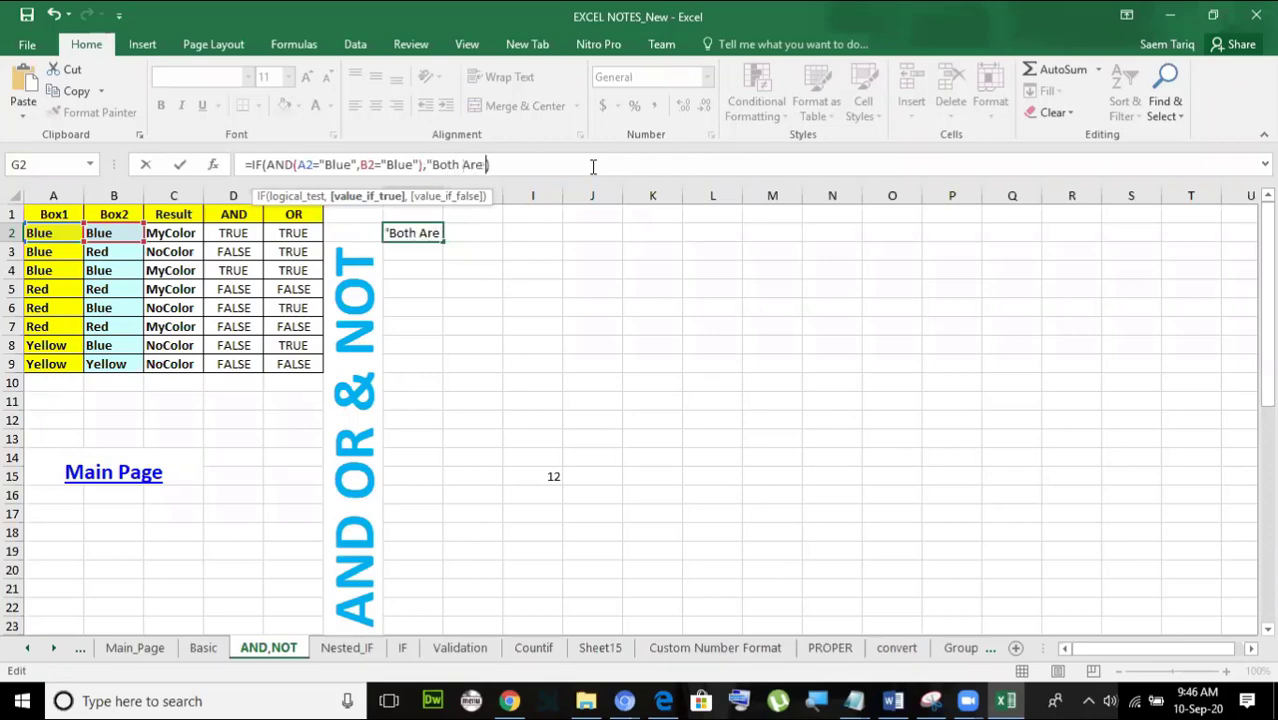
type("Blue\",")
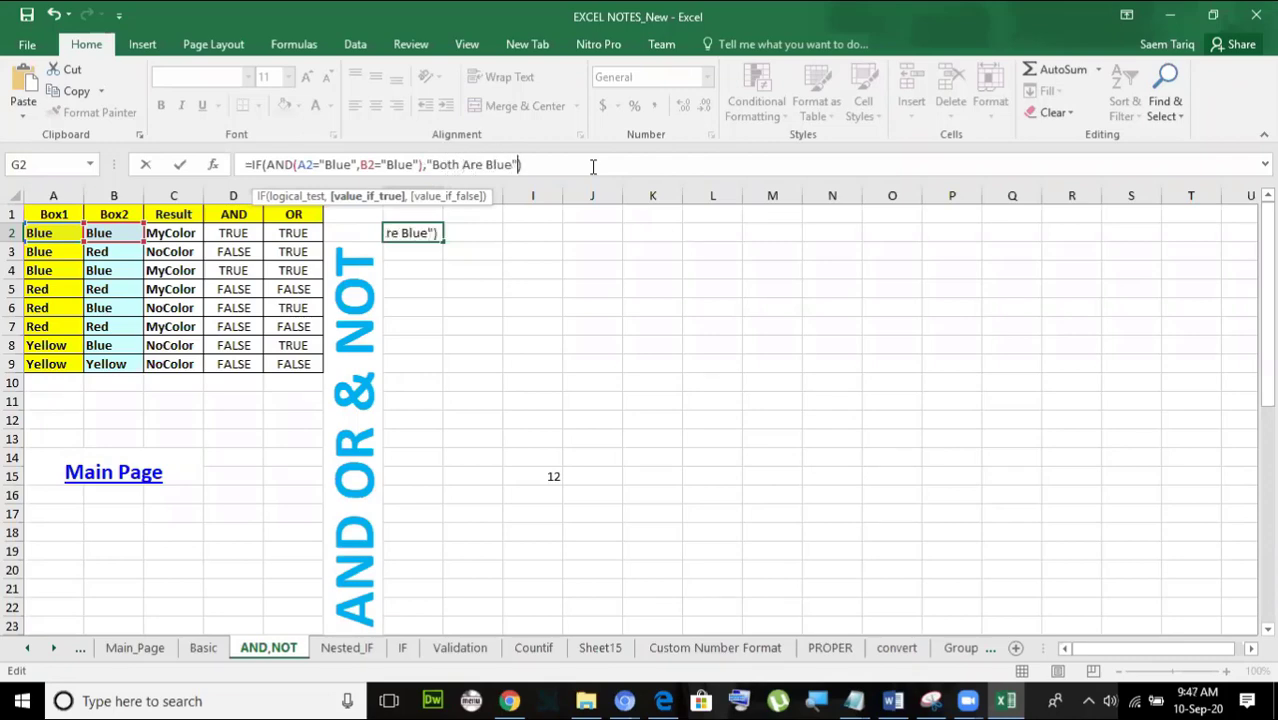
type("\"")
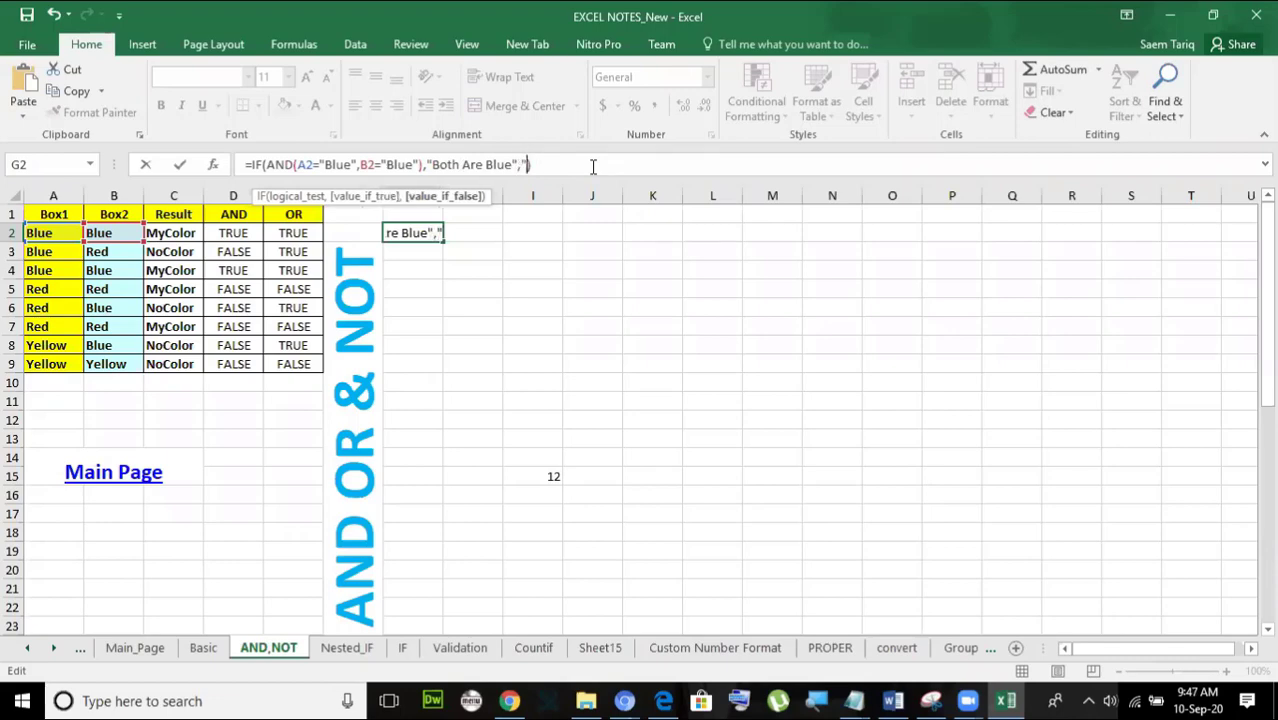
type("Not Blue\"")
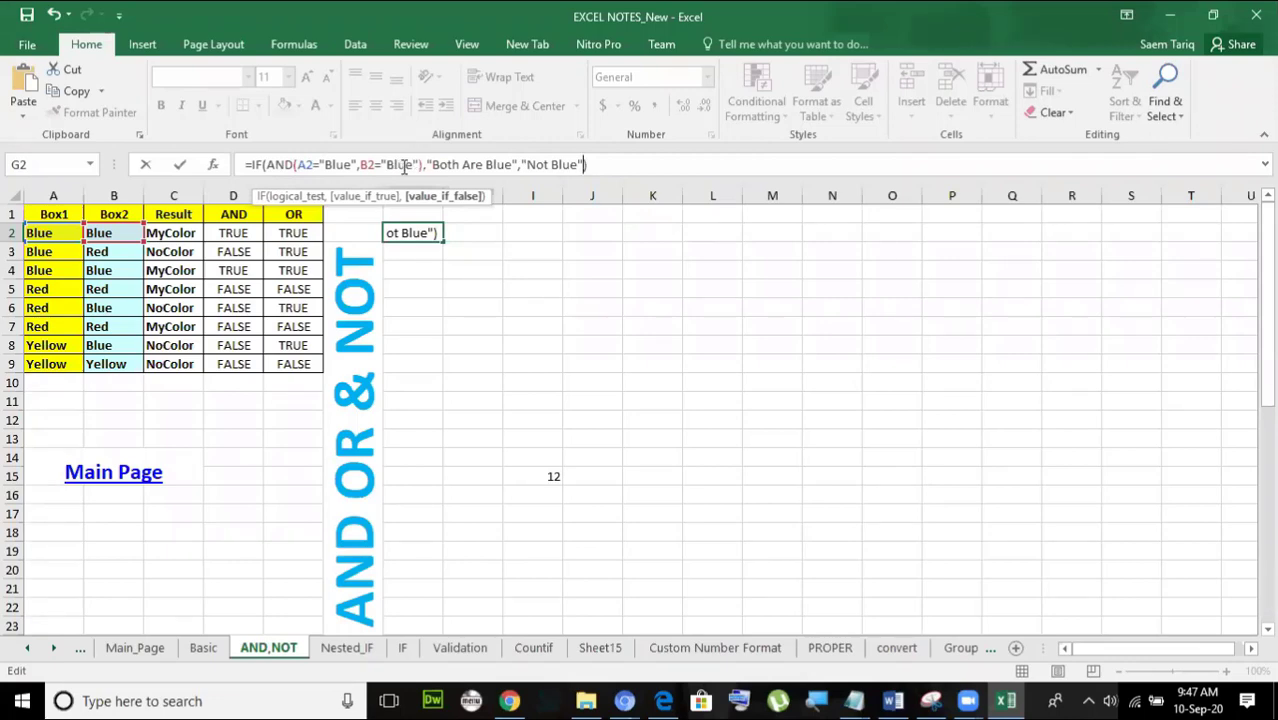
left_click(179, 164)
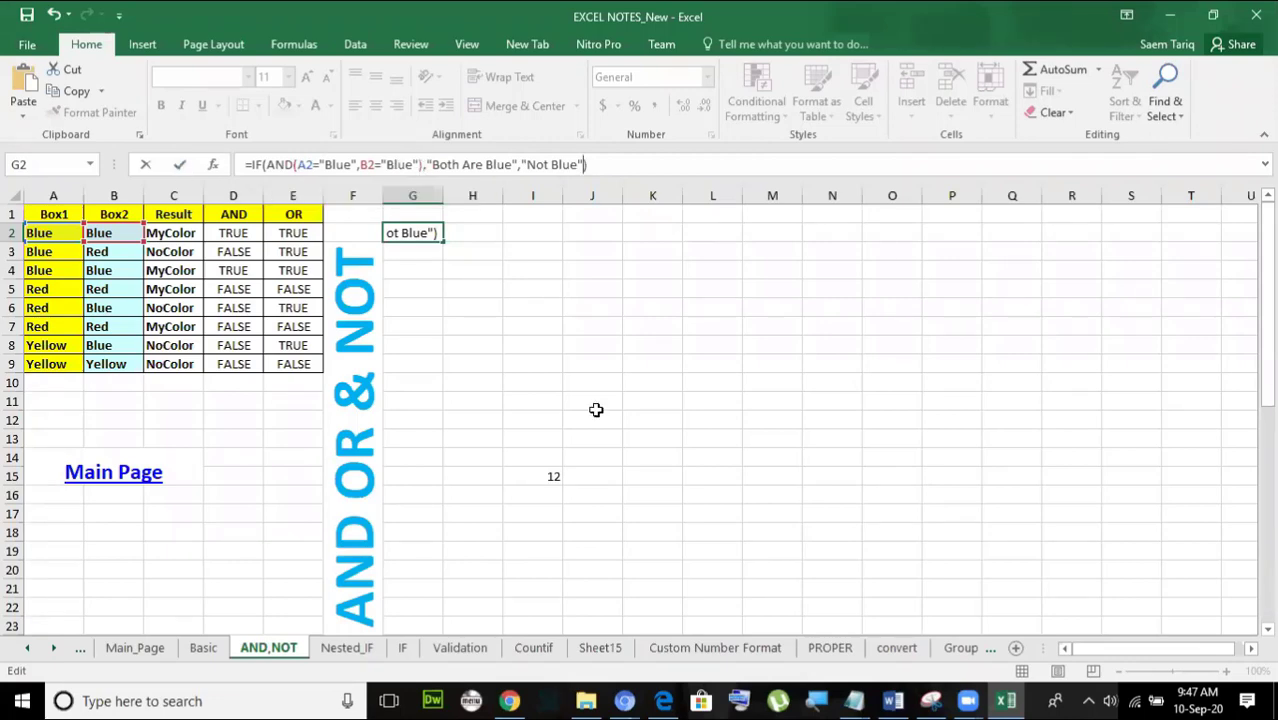
Copy the G2 formula down to G9 and widen column G to fit the result texts.
double_click(443, 195)
left_click_drag(466, 240, 467, 371)
left_click_drag(470, 196, 476, 197)
left_click(448, 233)
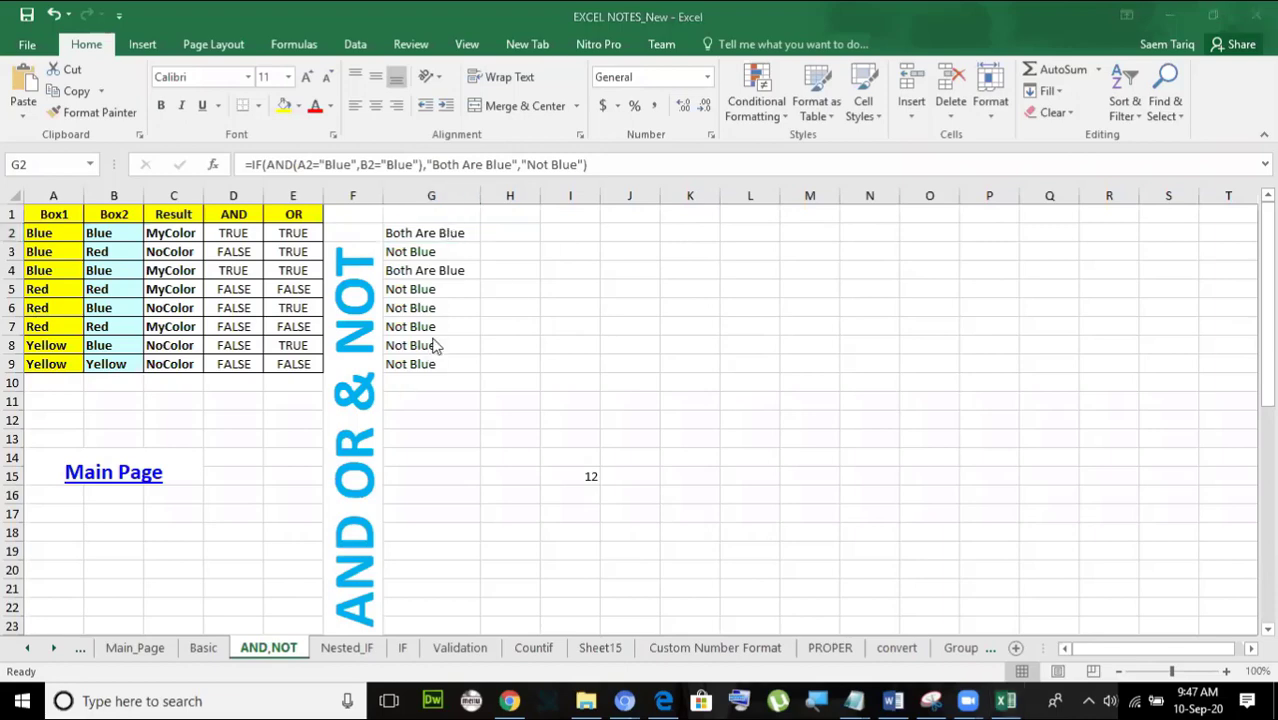
Examine the nested AND function that serves as the logical test of the IF formula in G2.
left_click(438, 232)
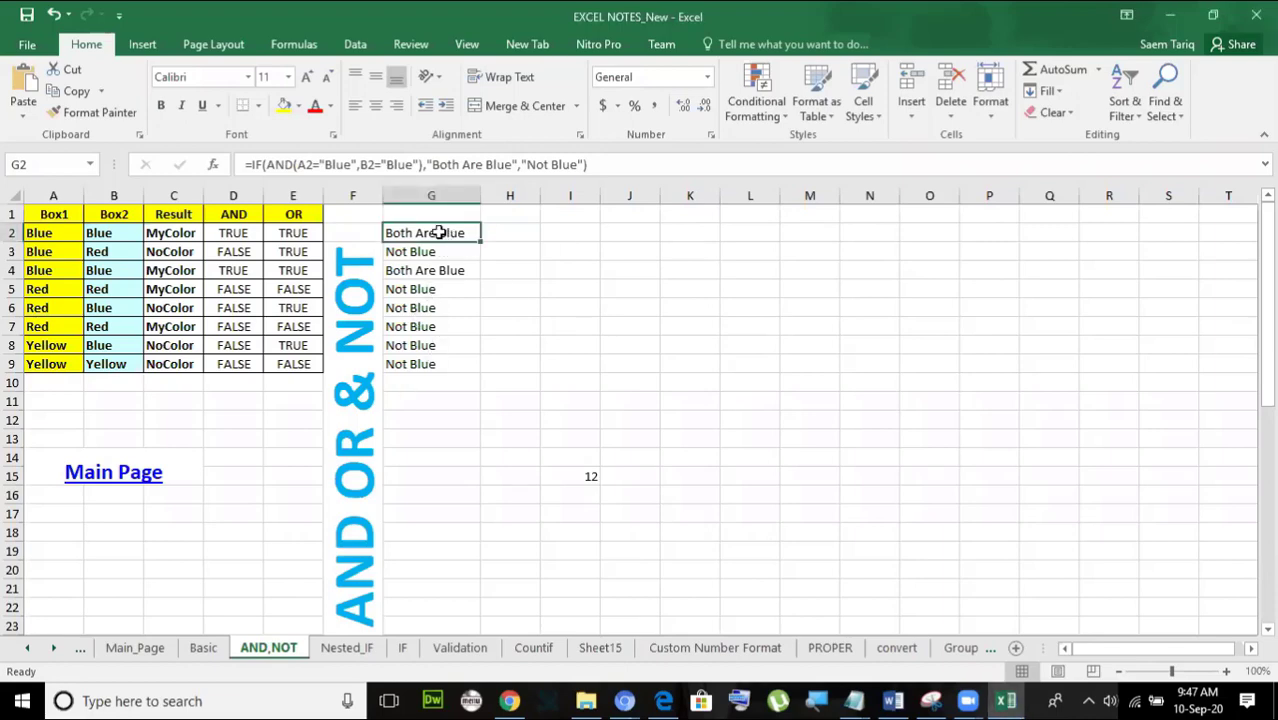
left_click(267, 164)
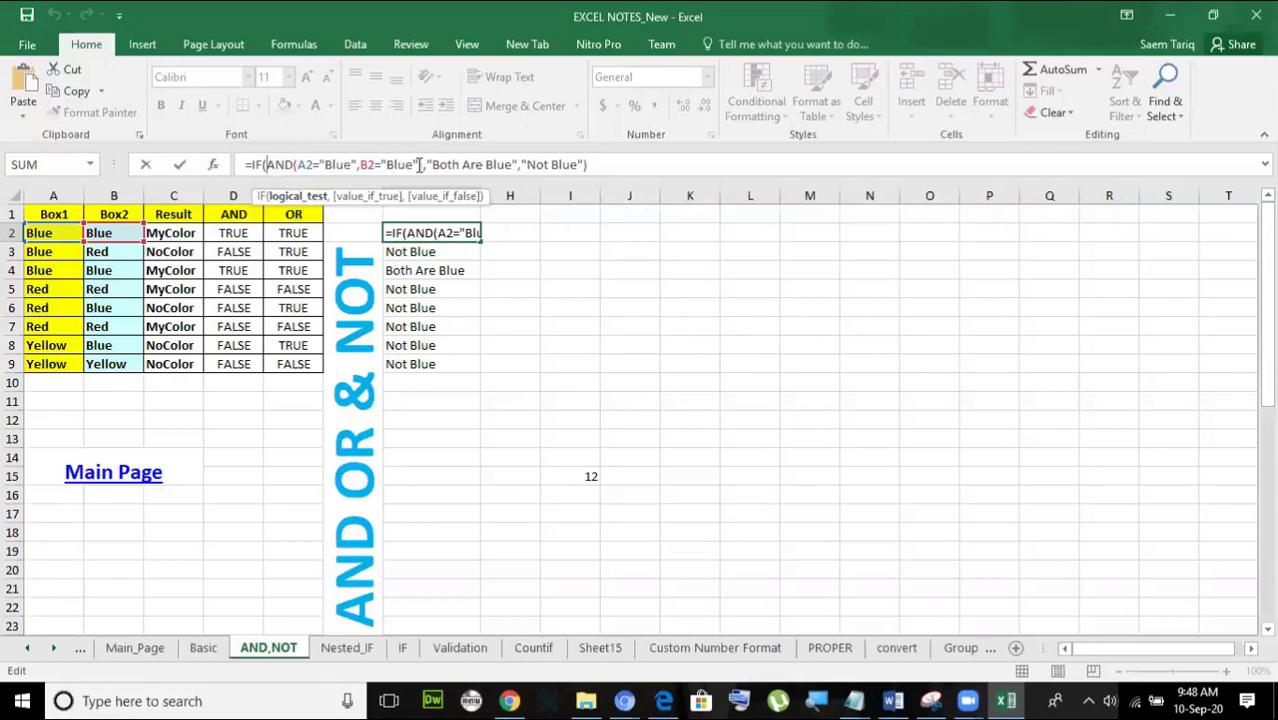
left_click_drag(424, 165, 265, 172)
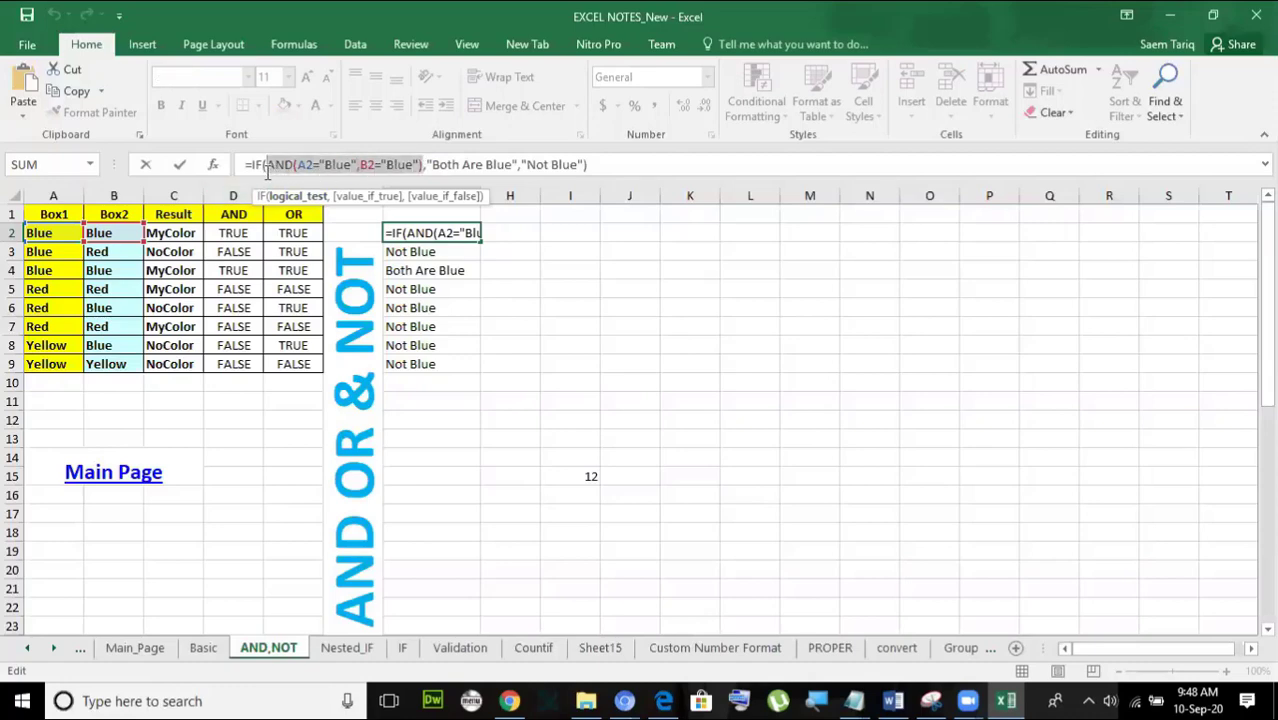
left_click(179, 164)
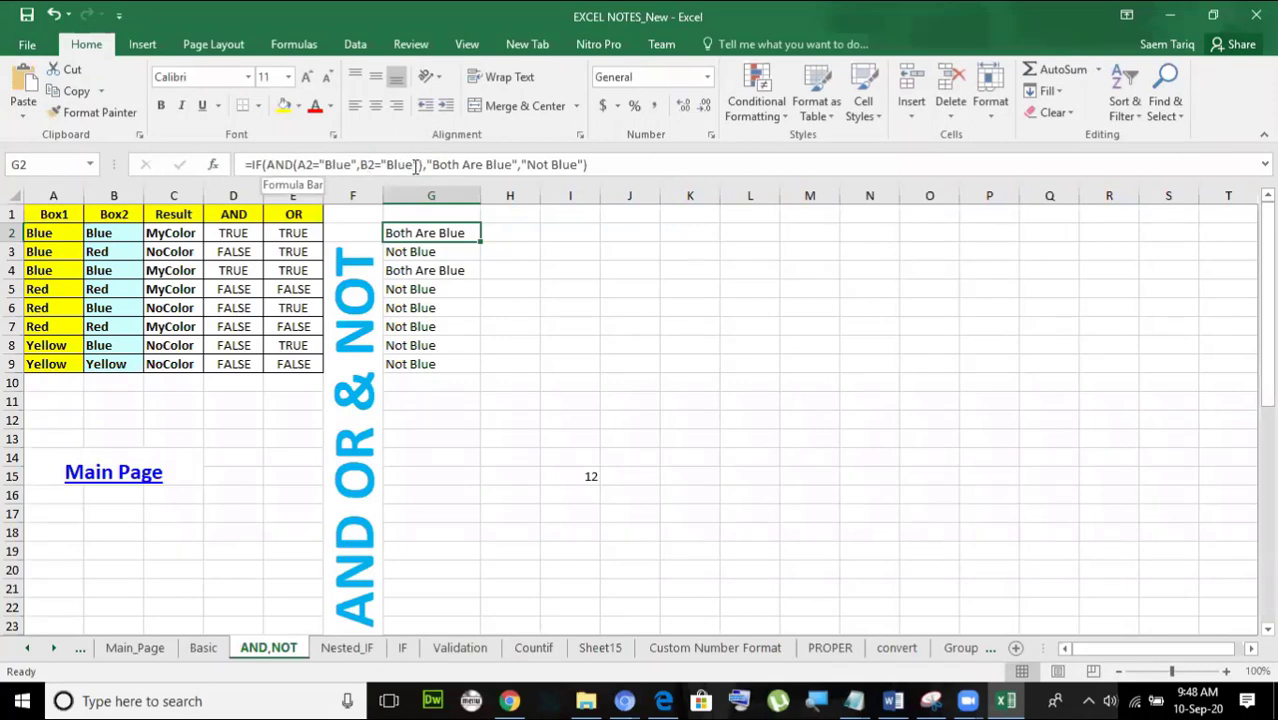
Examine both AND conditions in the G2 formula and how they relate to its true and false values.
left_click(268, 164)
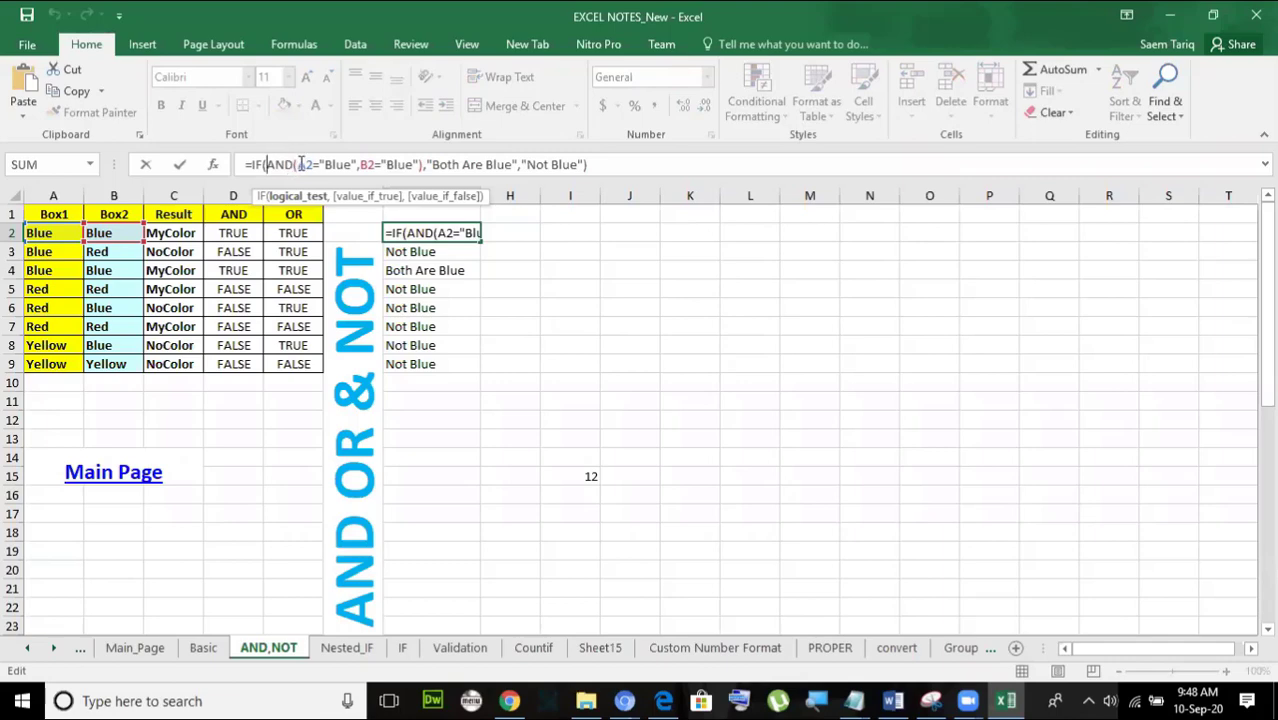
left_click_drag(299, 164, 354, 163)
left_click(363, 163)
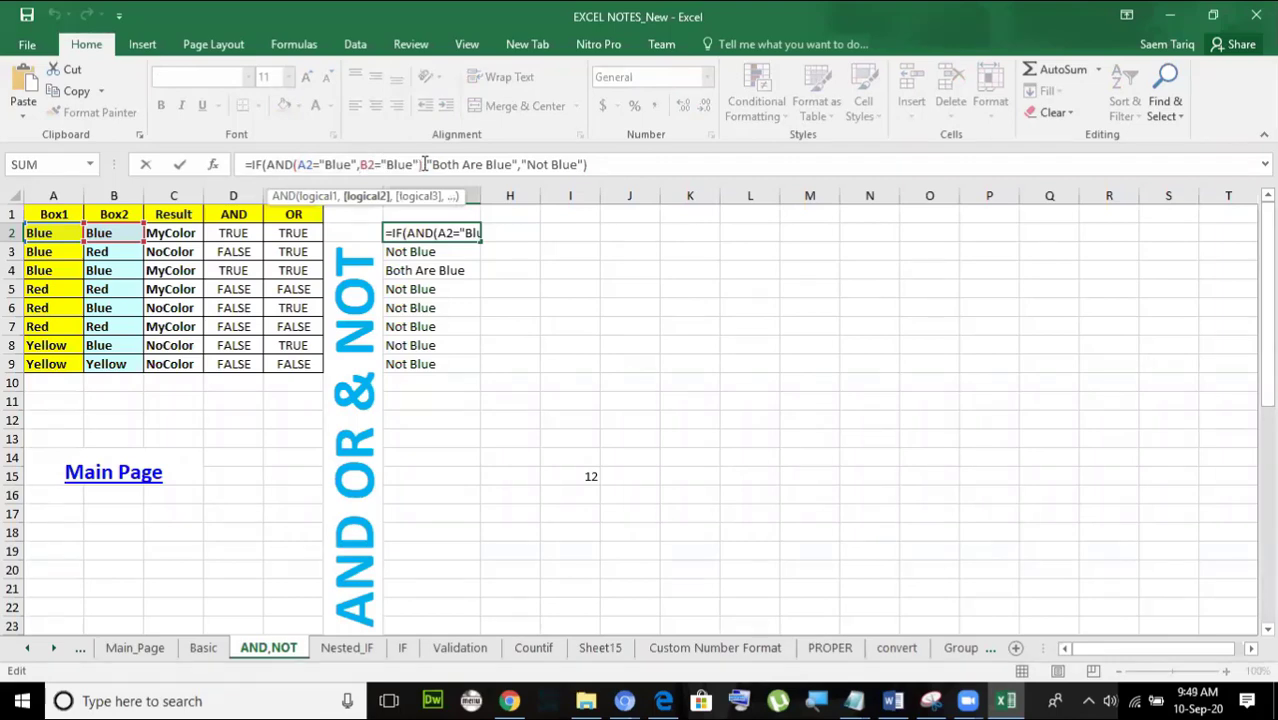
left_click_drag(422, 164, 268, 164)
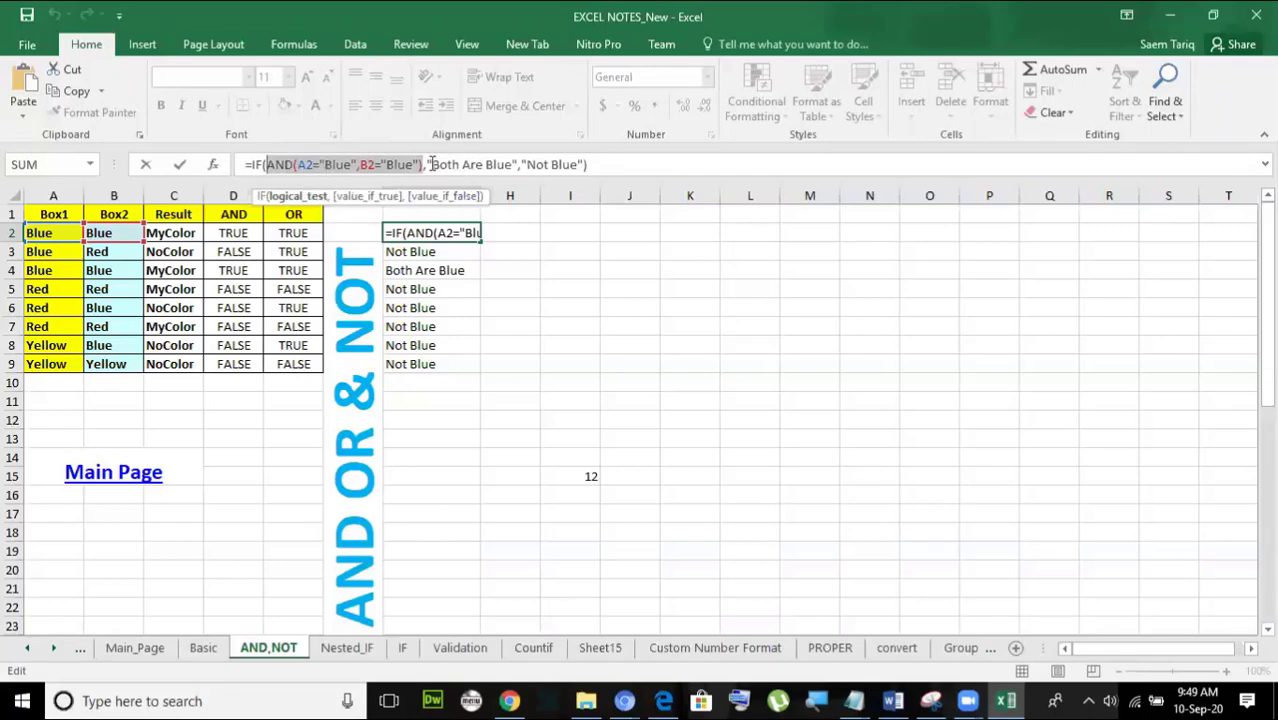
left_click_drag(431, 164, 515, 164)
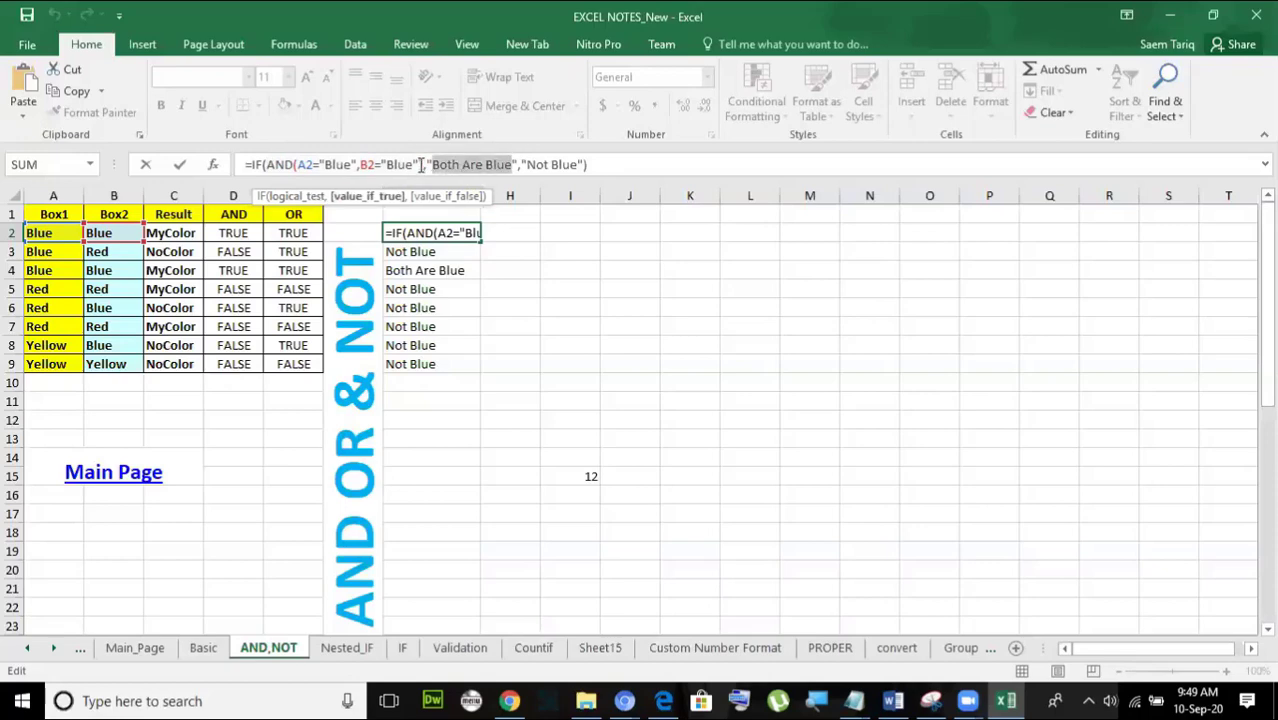
left_click_drag(422, 164, 266, 164)
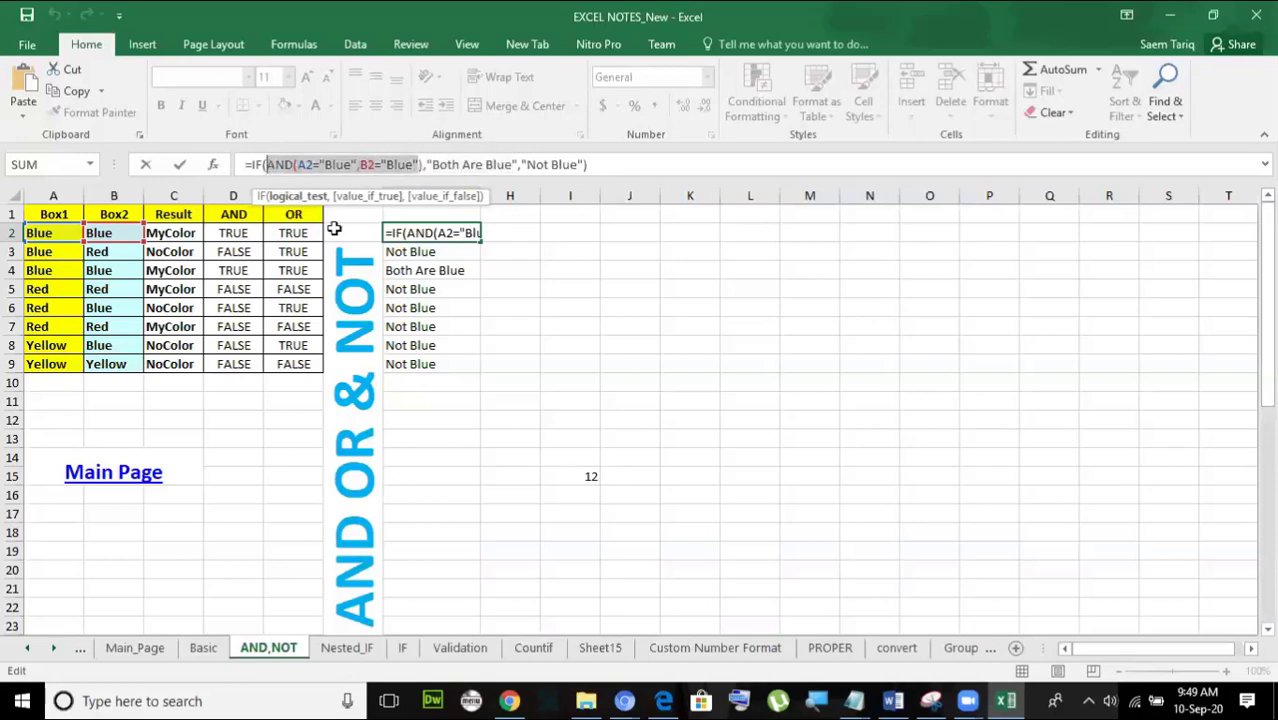
left_click(549, 165)
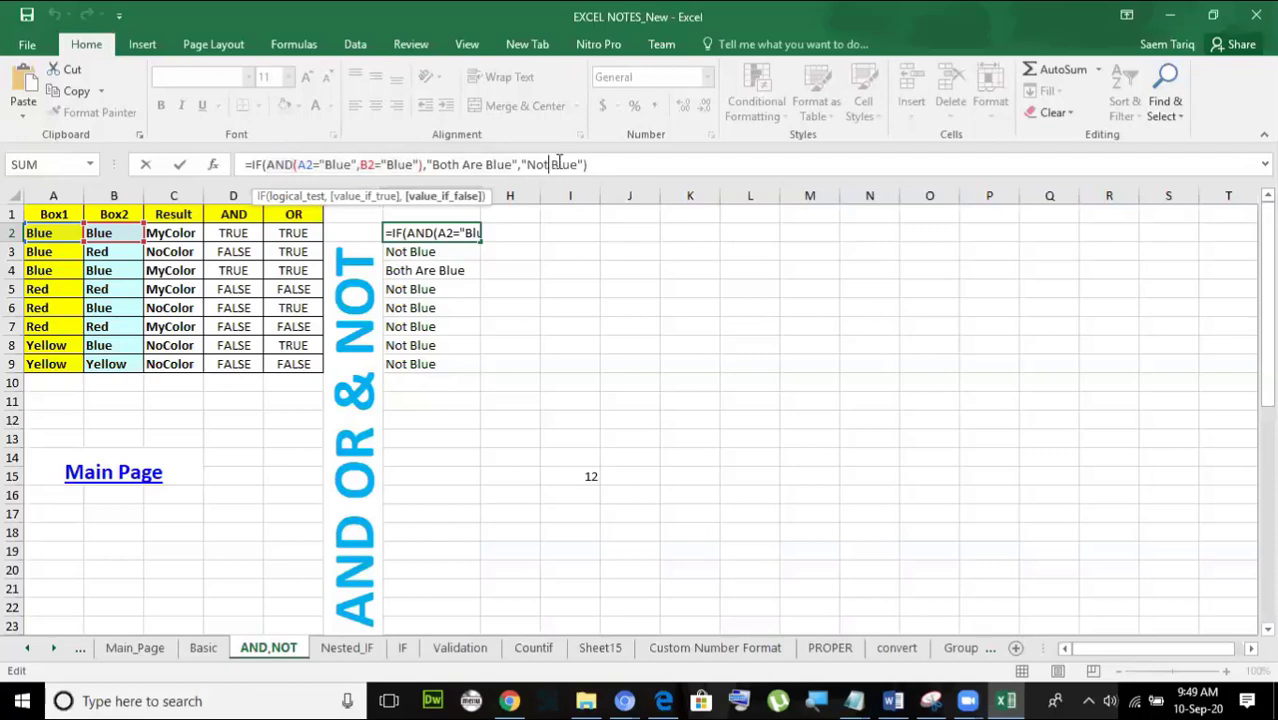
left_click_drag(579, 165, 527, 166)
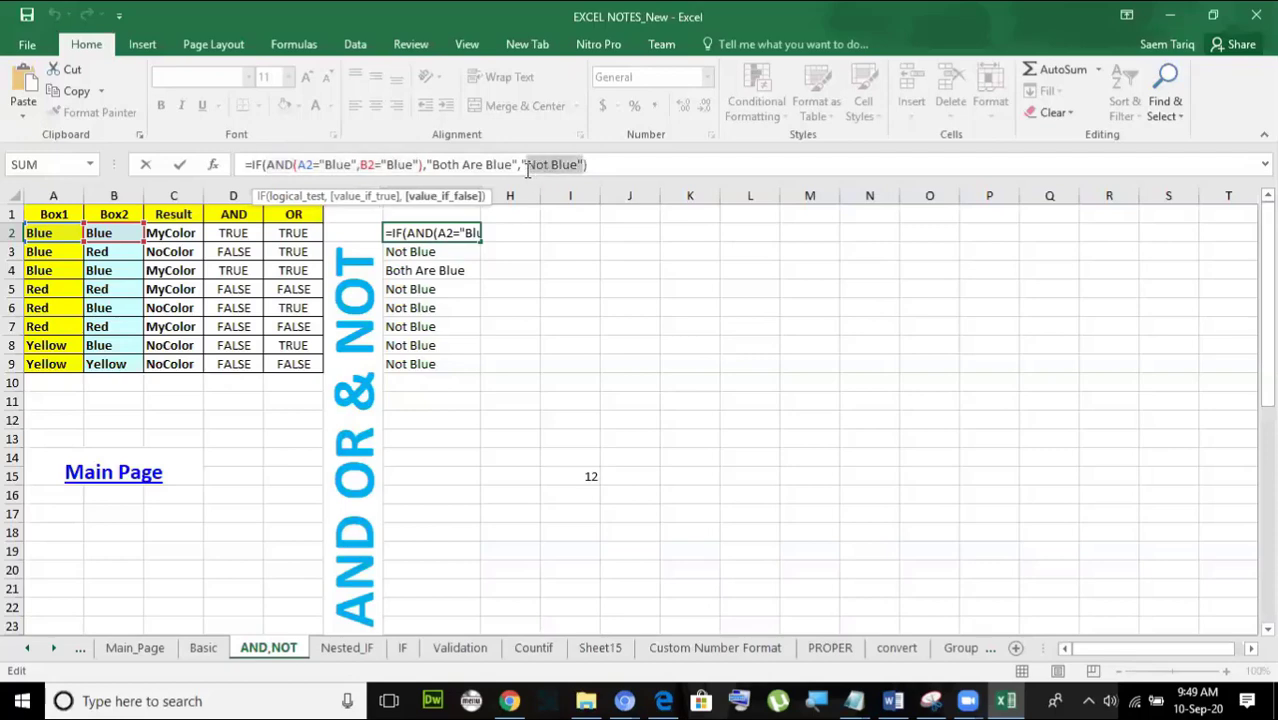
left_click(266, 164)
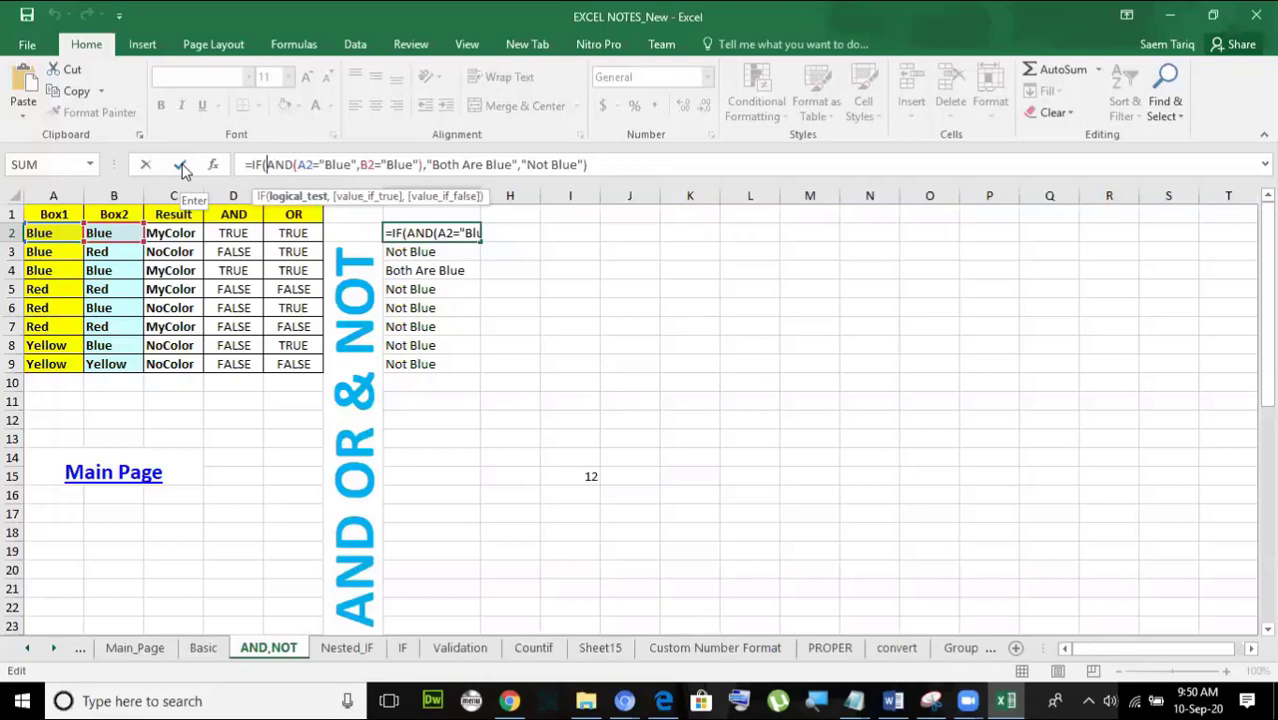
left_click(181, 166)
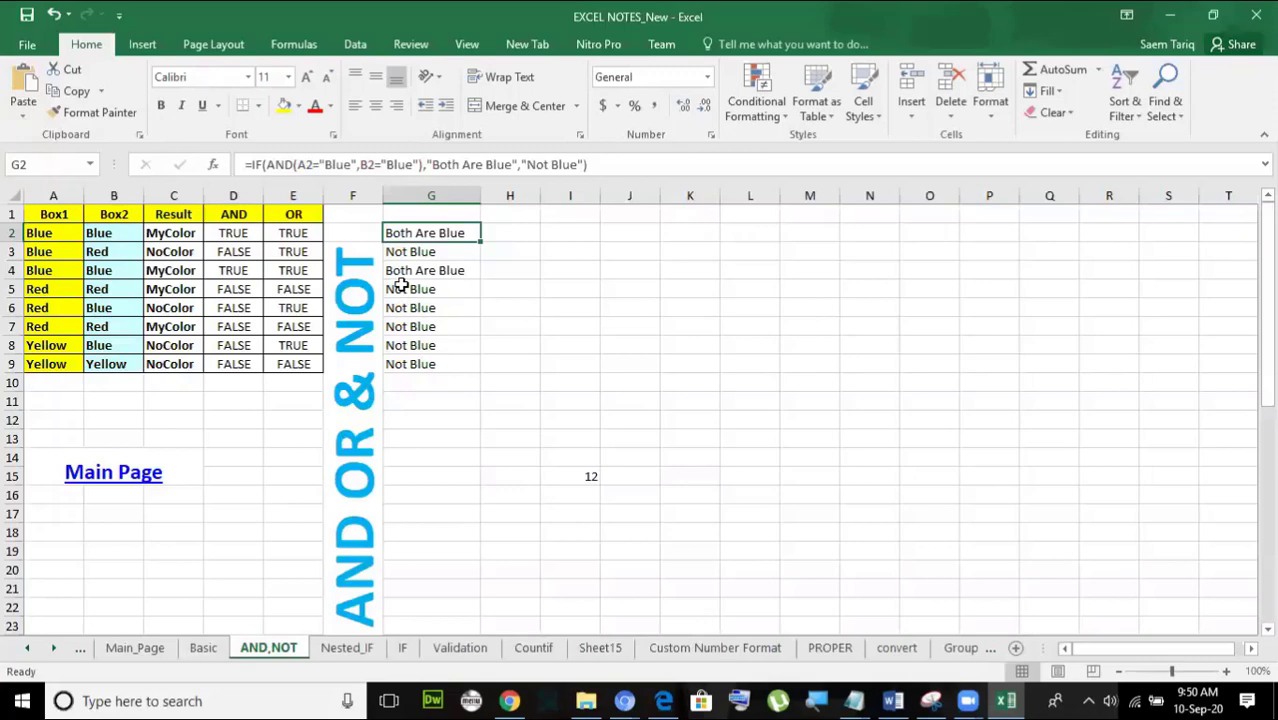
Compare the AND formula in D2 and the OR formula in E2 with the IF formula in G2 and its inputs A2:B2.
left_click(246, 232)
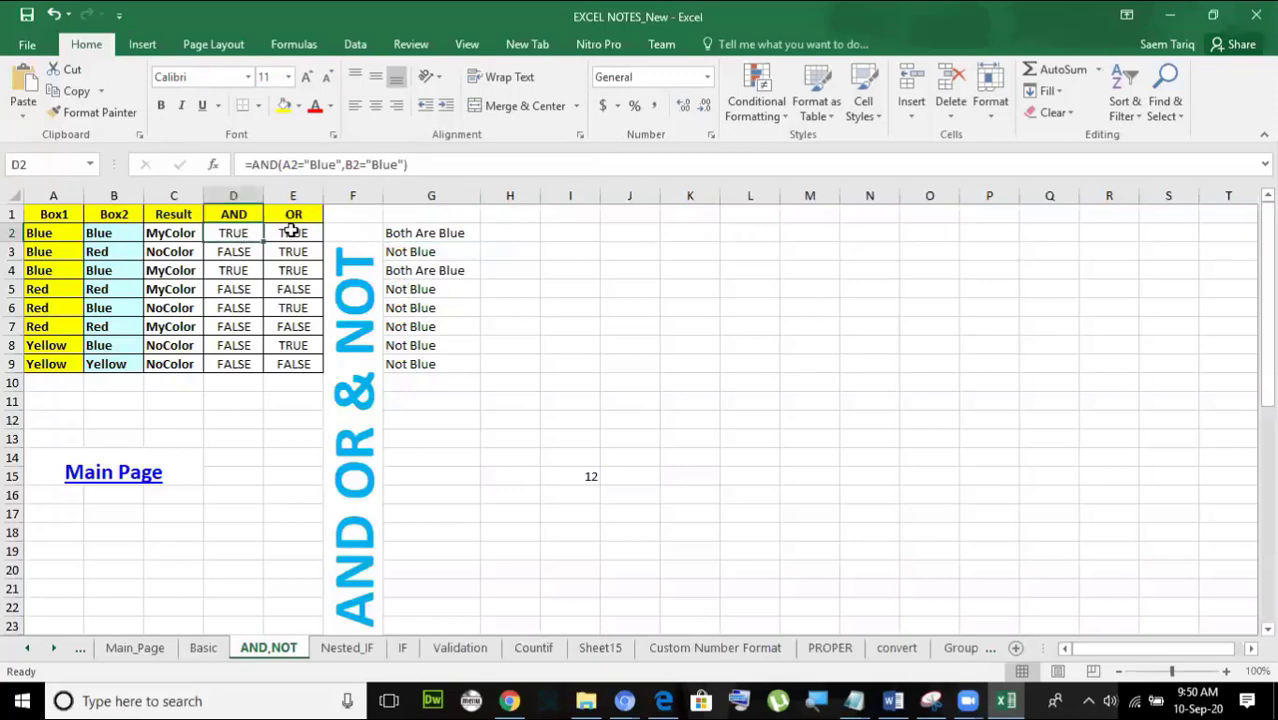
left_click(296, 232)
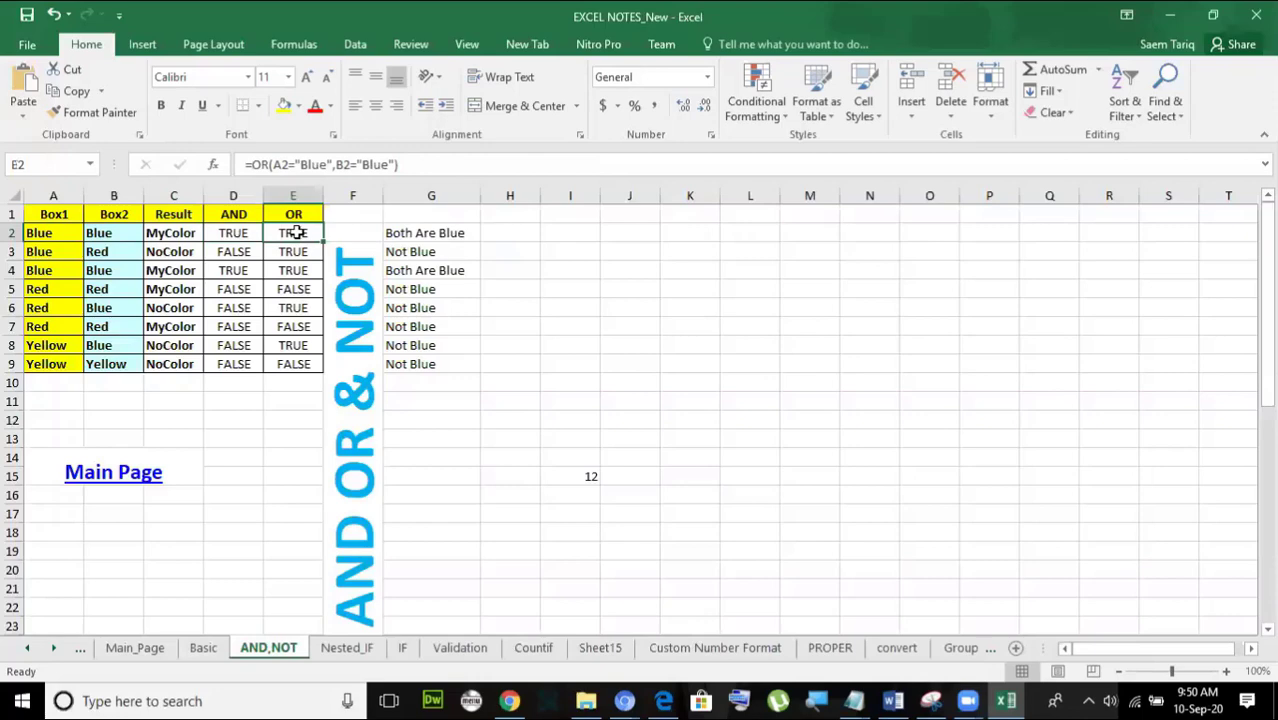
left_click(233, 232)
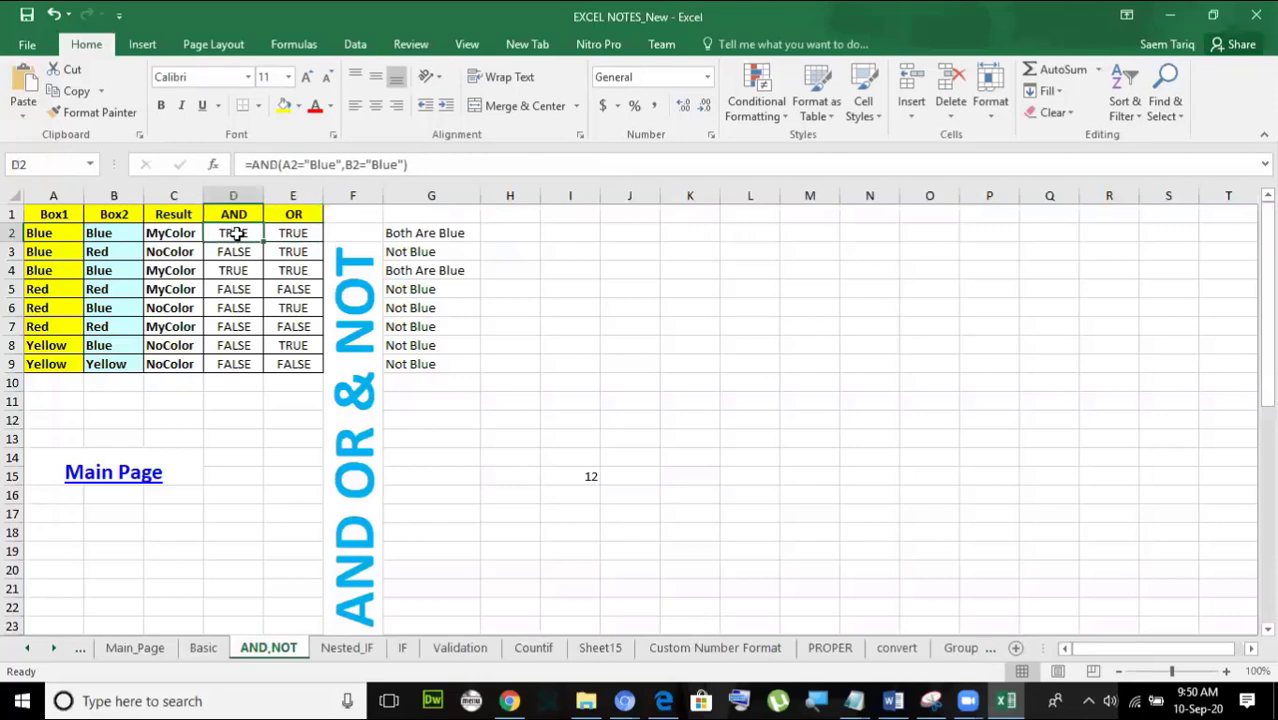
left_click(288, 232)
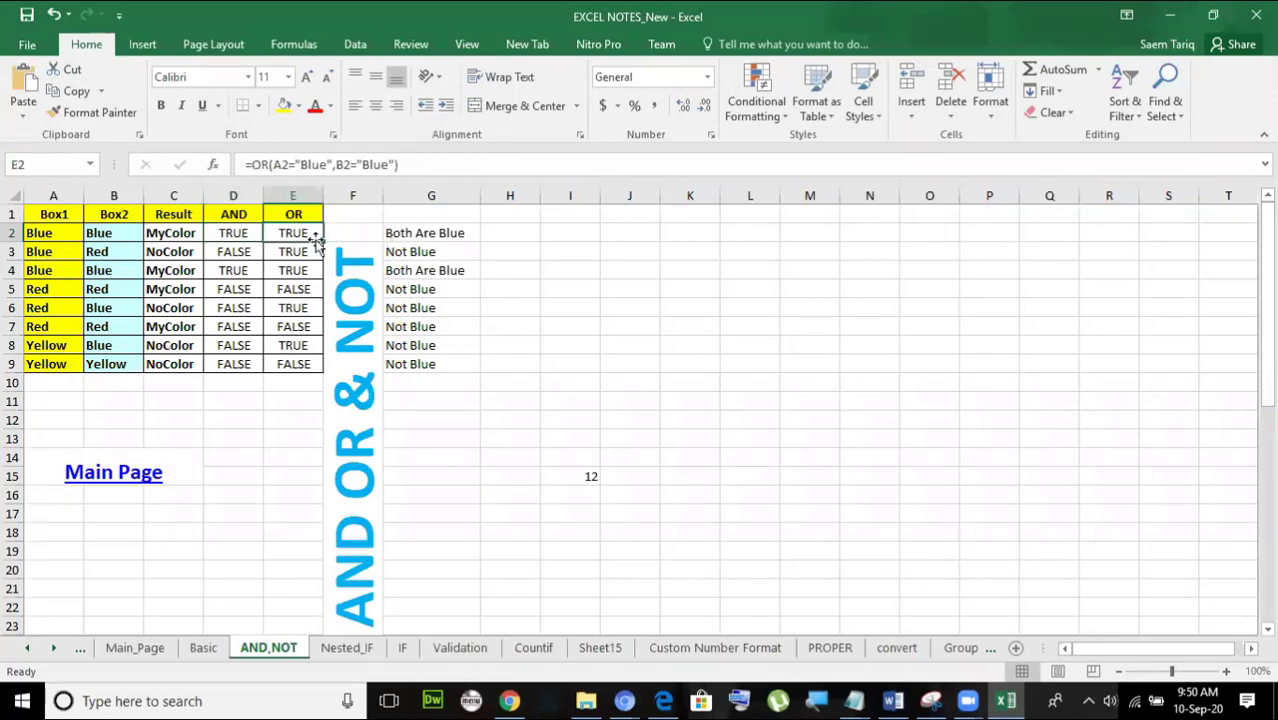
left_click(424, 234)
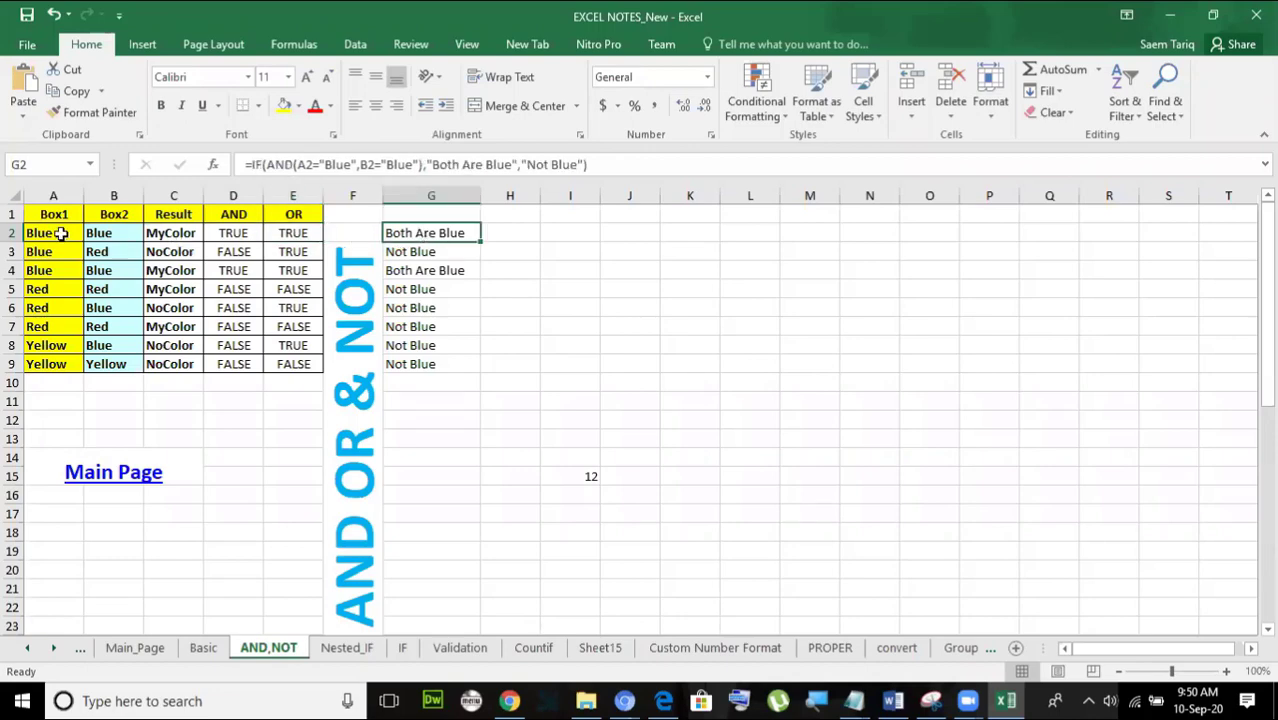
left_click_drag(58, 232, 108, 231)
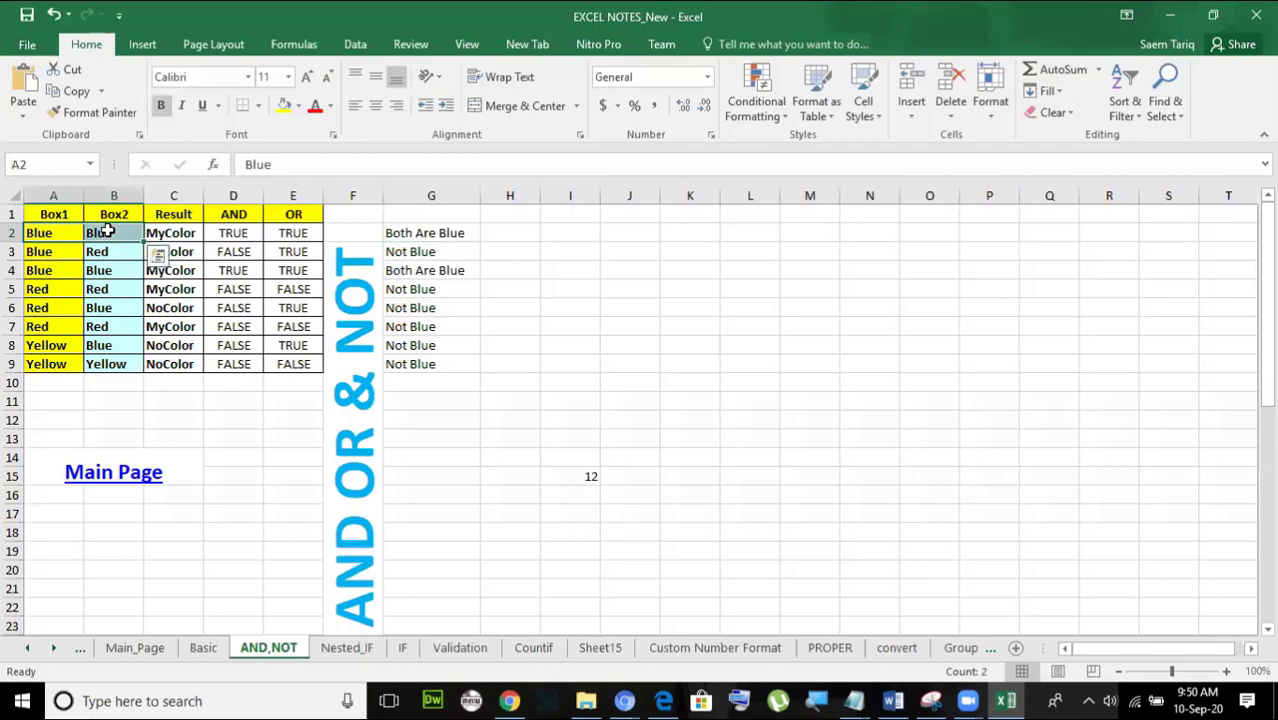
left_click(398, 238)
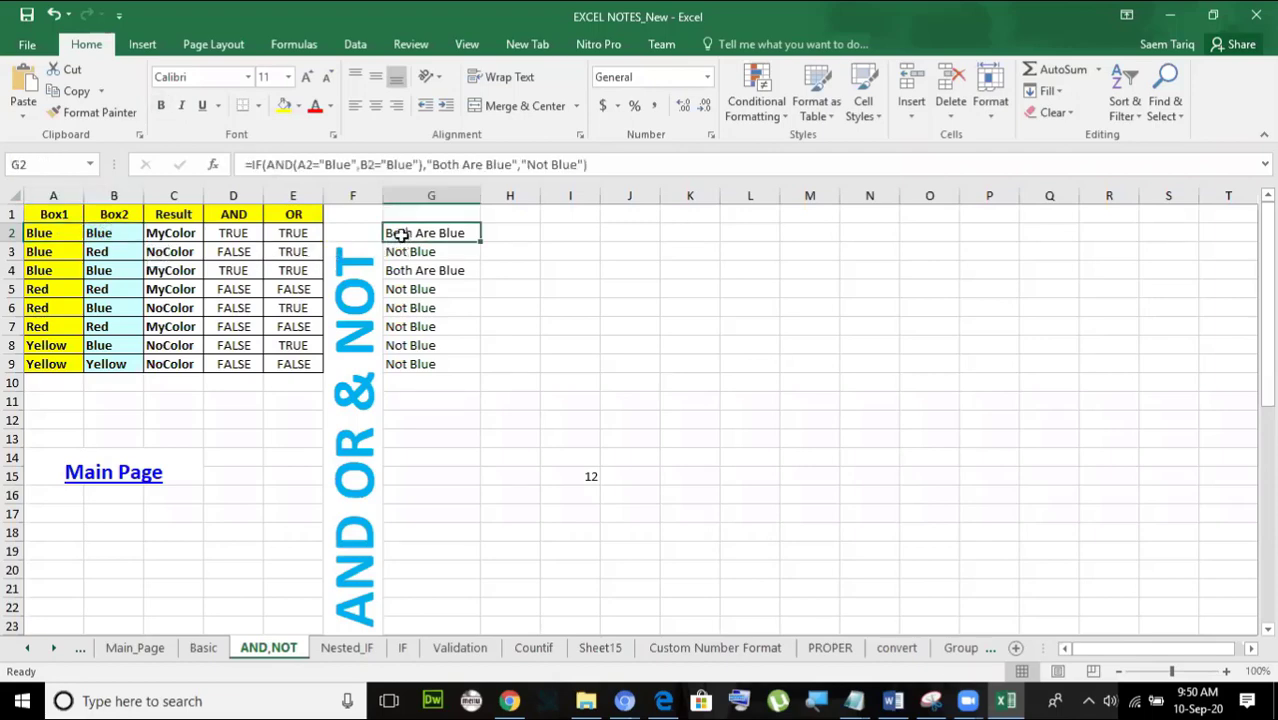
Replace AND with OR in the logical test of the G2 formula and copy it down to G9.
left_click_drag(428, 164, 507, 165)
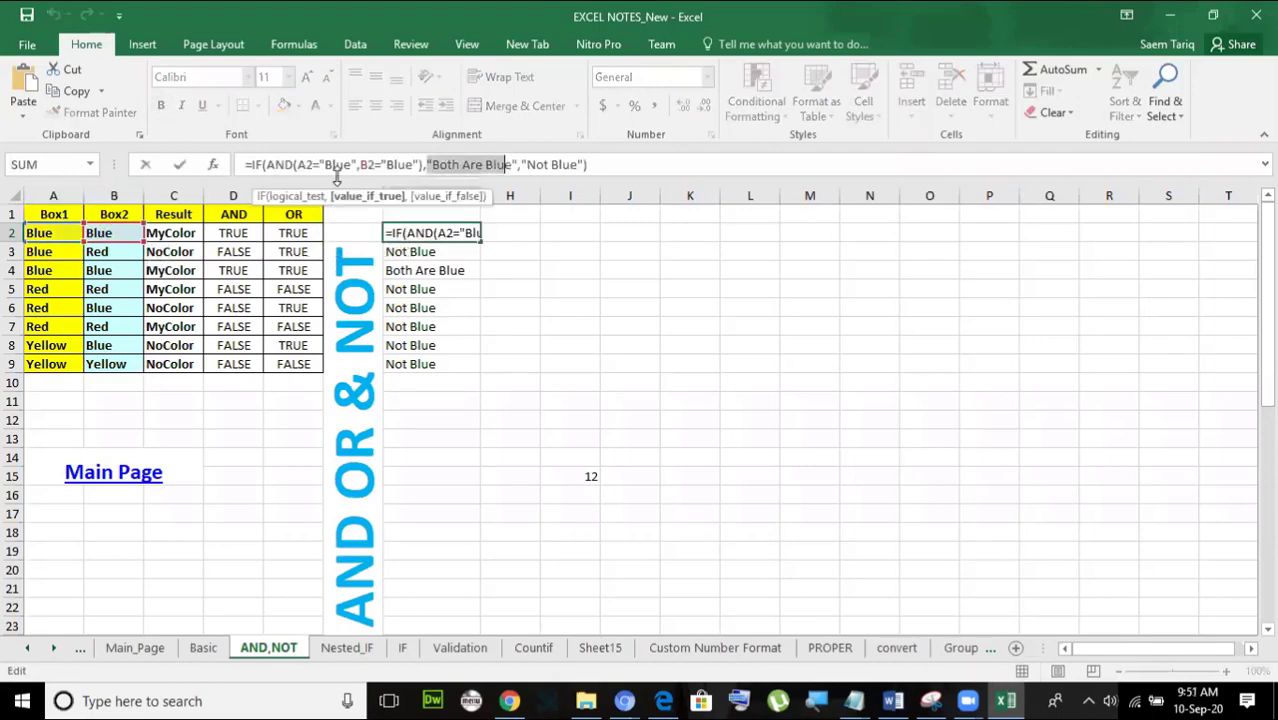
left_click(182, 167)
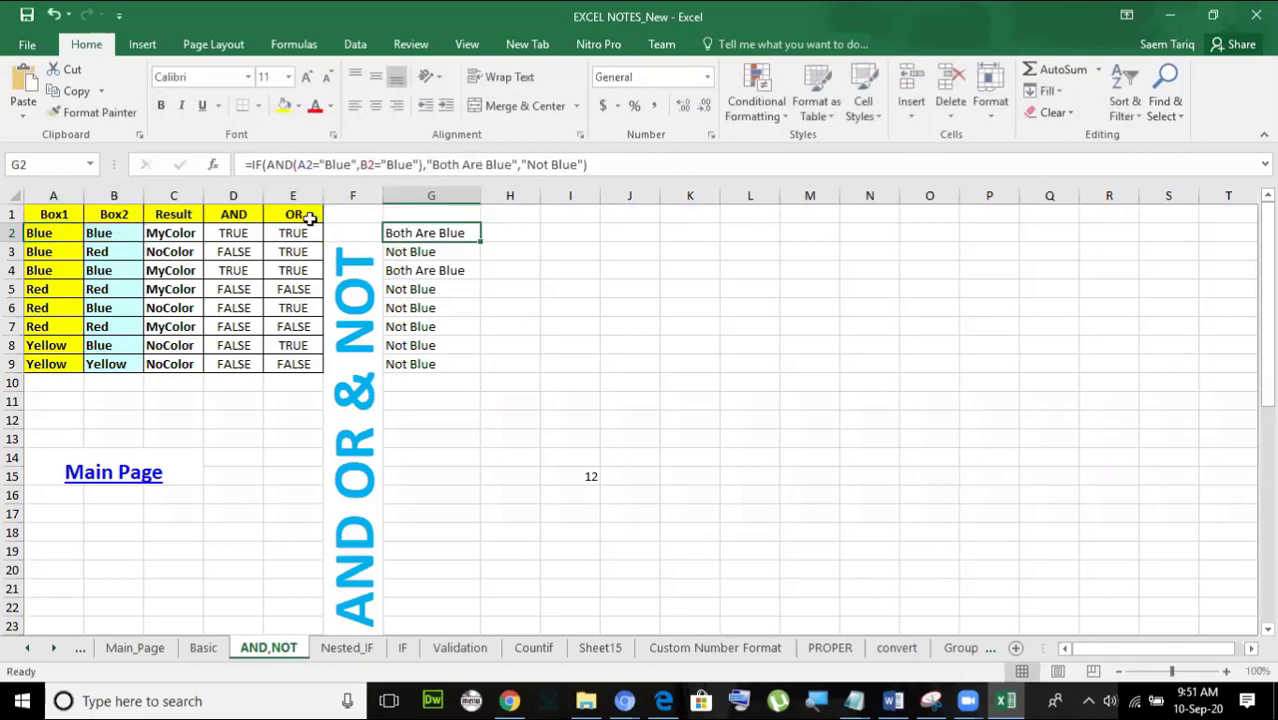
left_click_drag(294, 165, 267, 164)
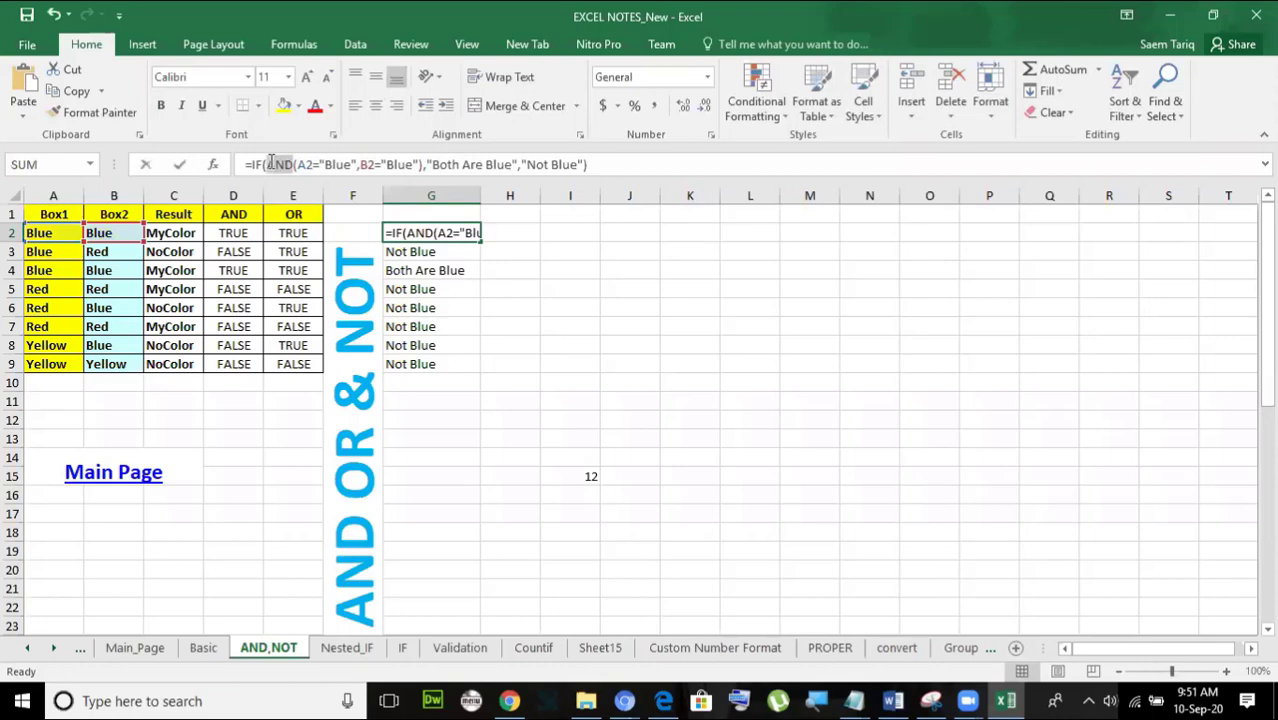
type("or")
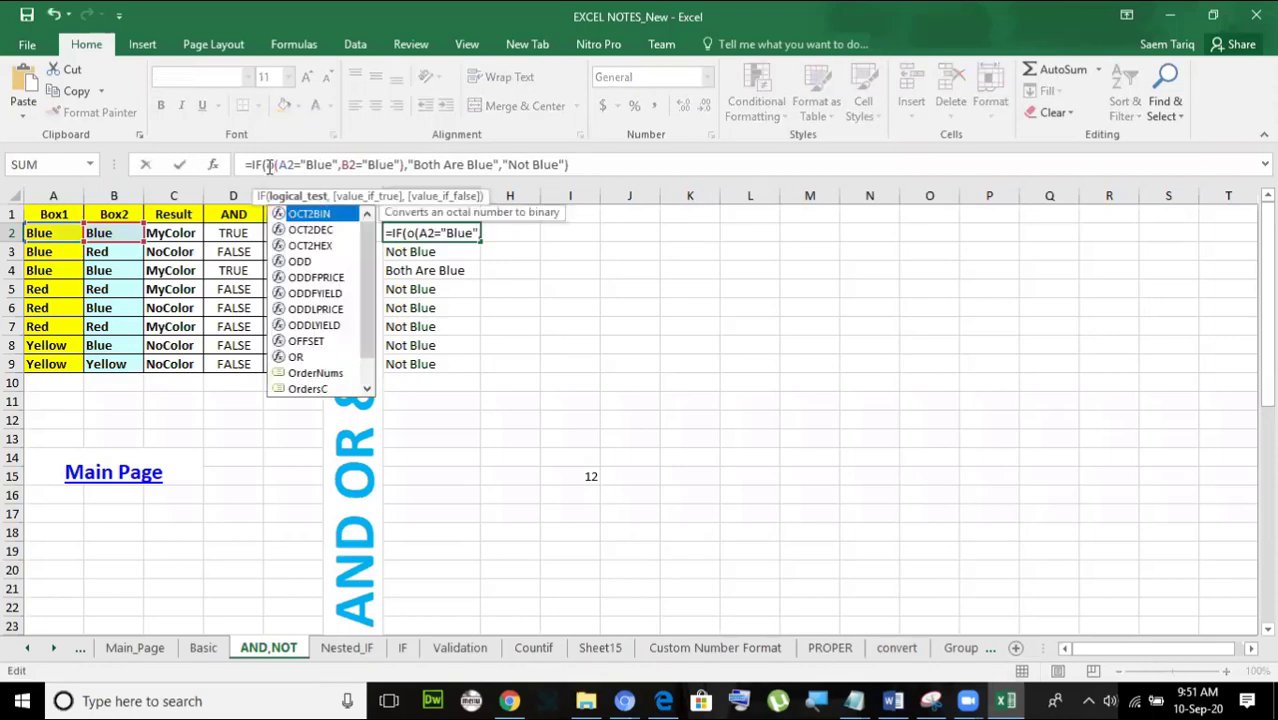
key("Return")
left_click(462, 232)
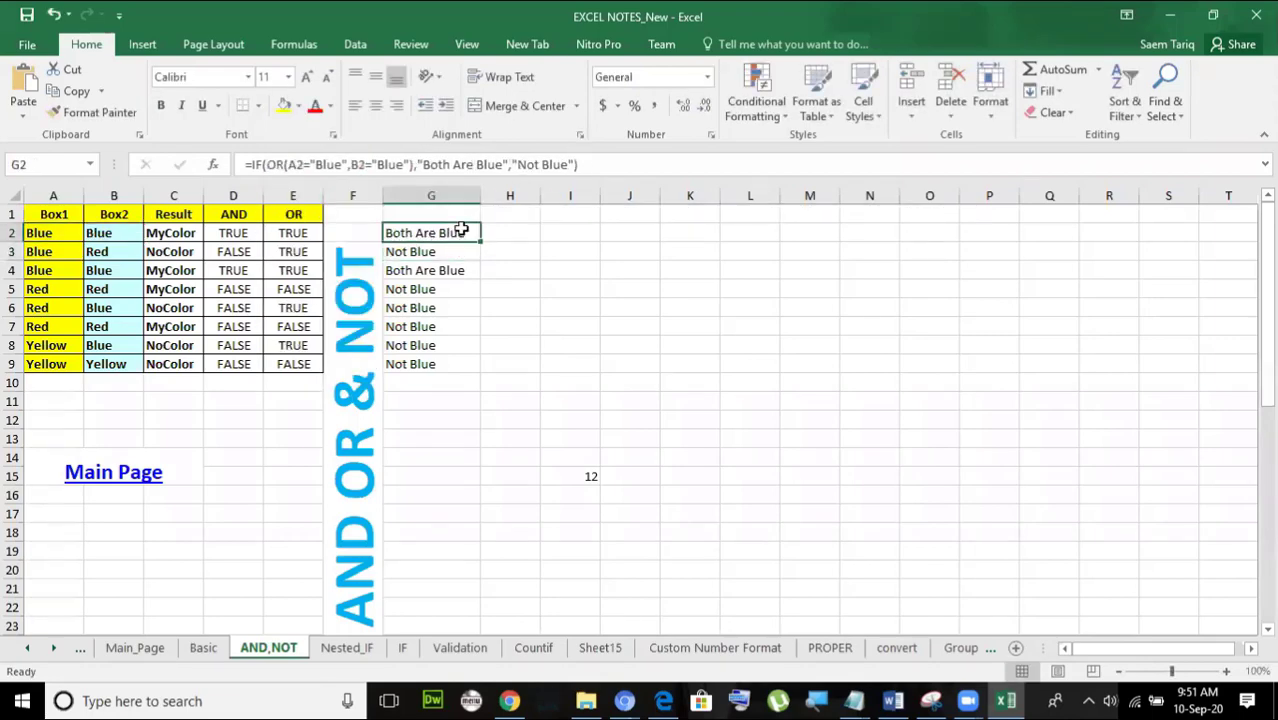
left_click_drag(481, 240, 472, 368)
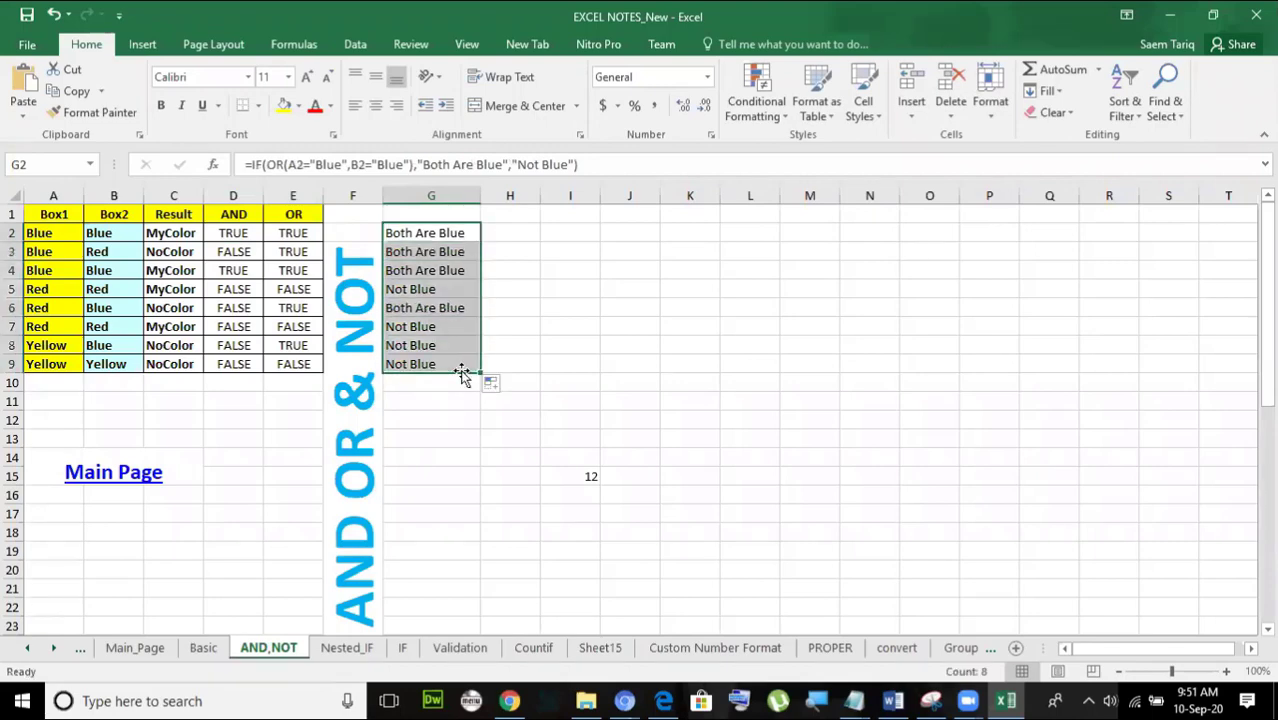
Examine the OR-based IF formula in G2 and its results in G2:G9, comparing it with the formulas in D2, E2 and C2.
left_click(441, 234)
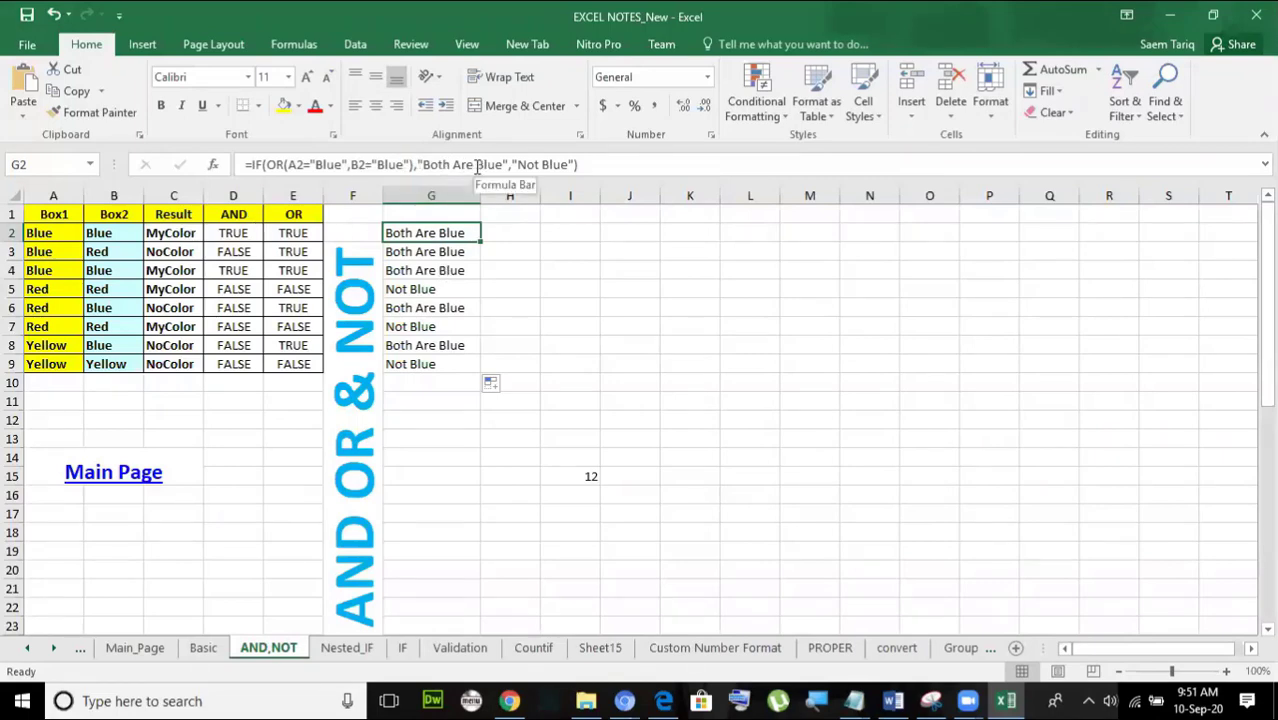
left_click_drag(477, 165, 425, 170)
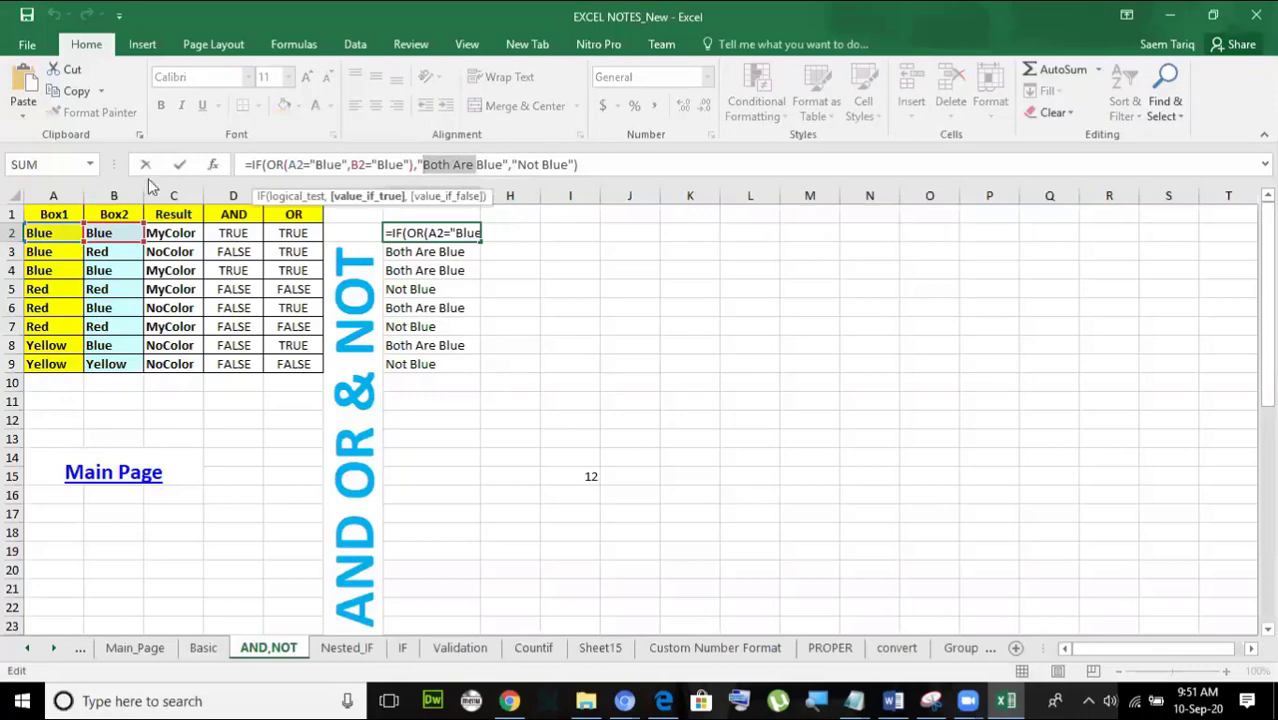
left_click(179, 164)
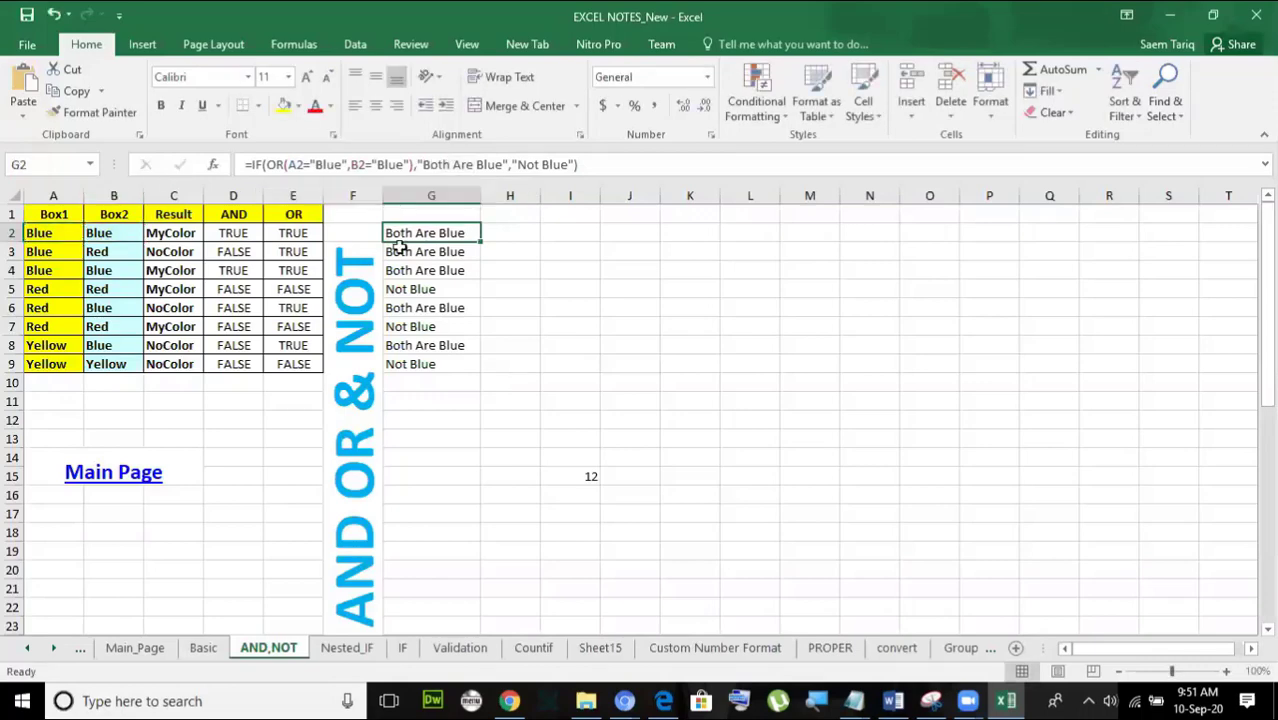
left_click_drag(408, 234, 417, 364)
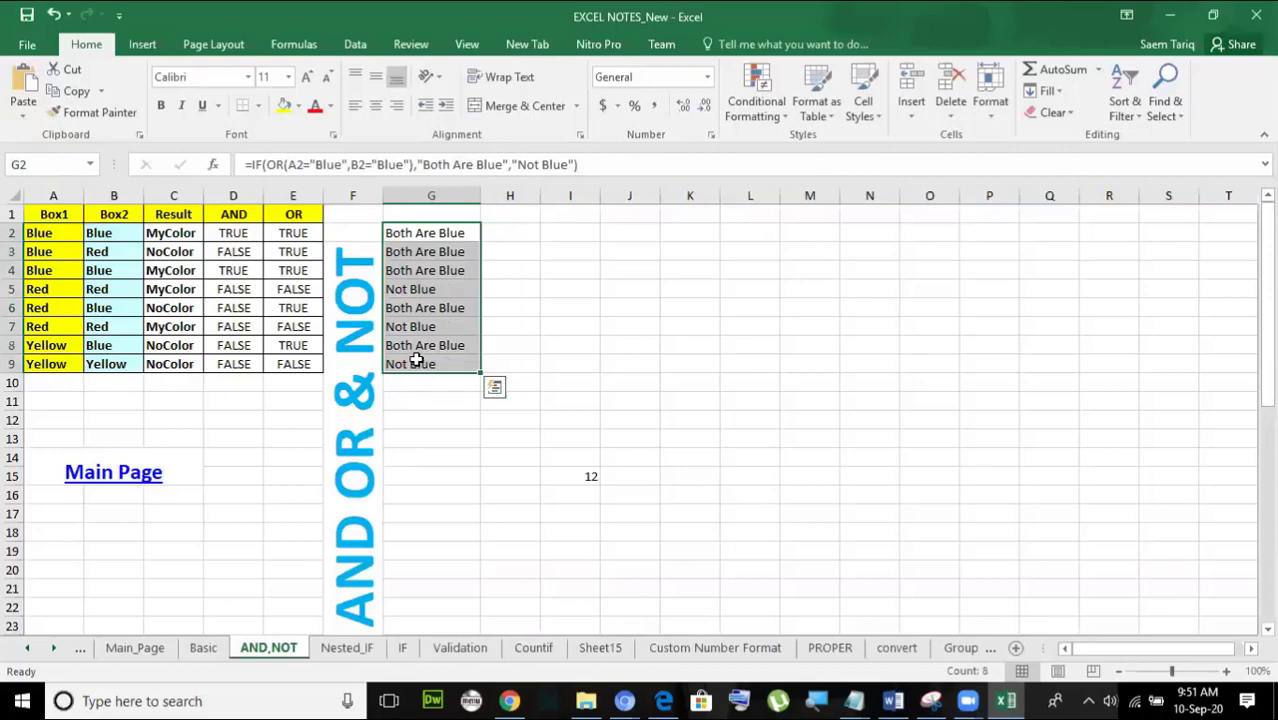
left_click(445, 234)
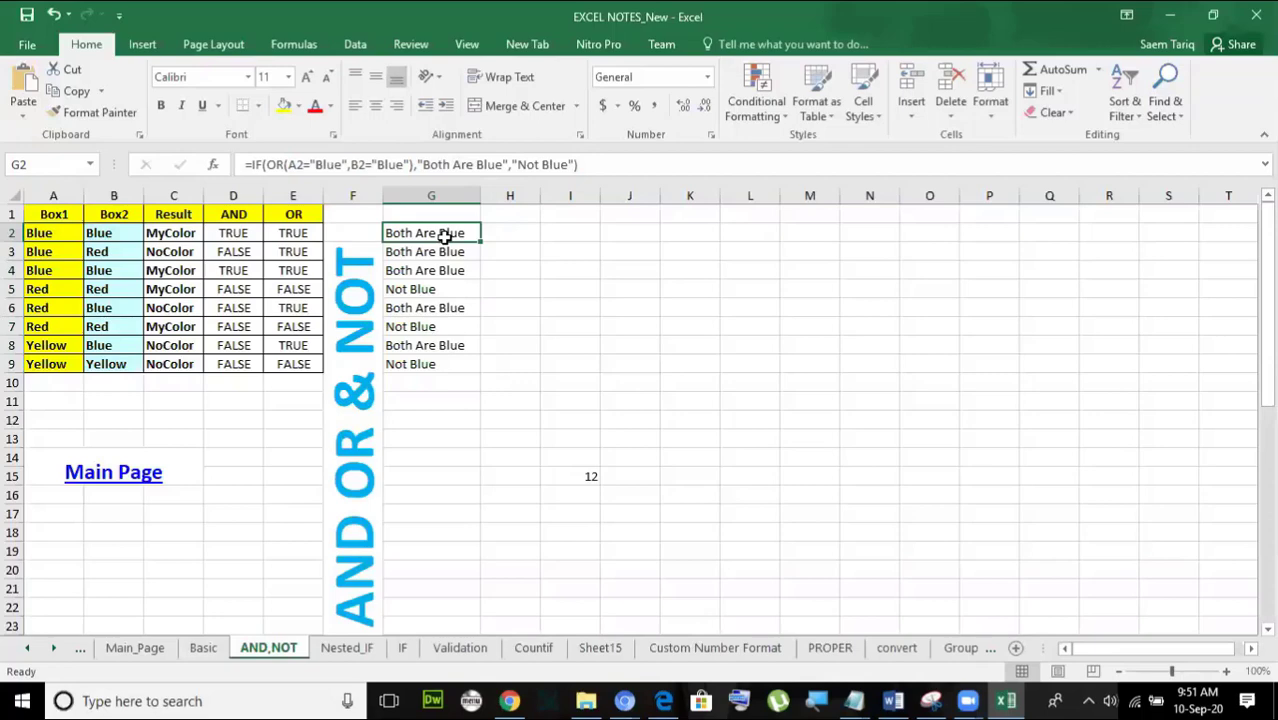
left_click(240, 233)
left_click(305, 232)
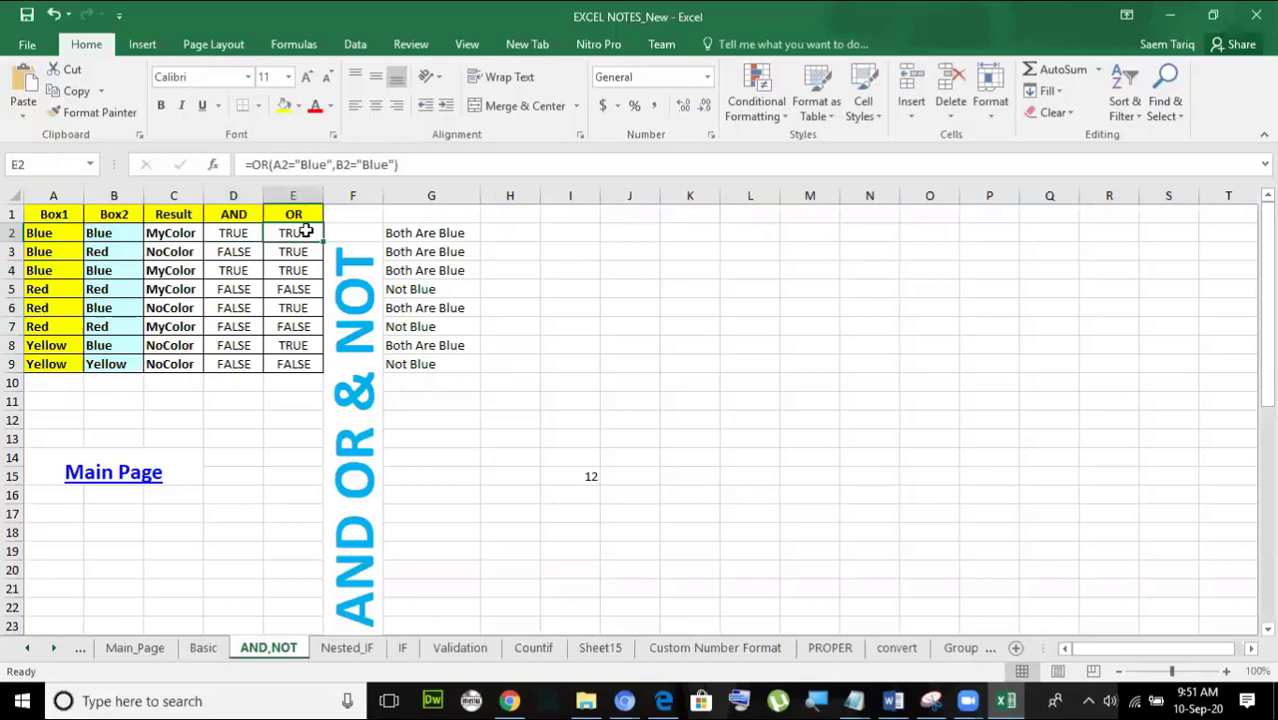
left_click(212, 233)
left_click(190, 233)
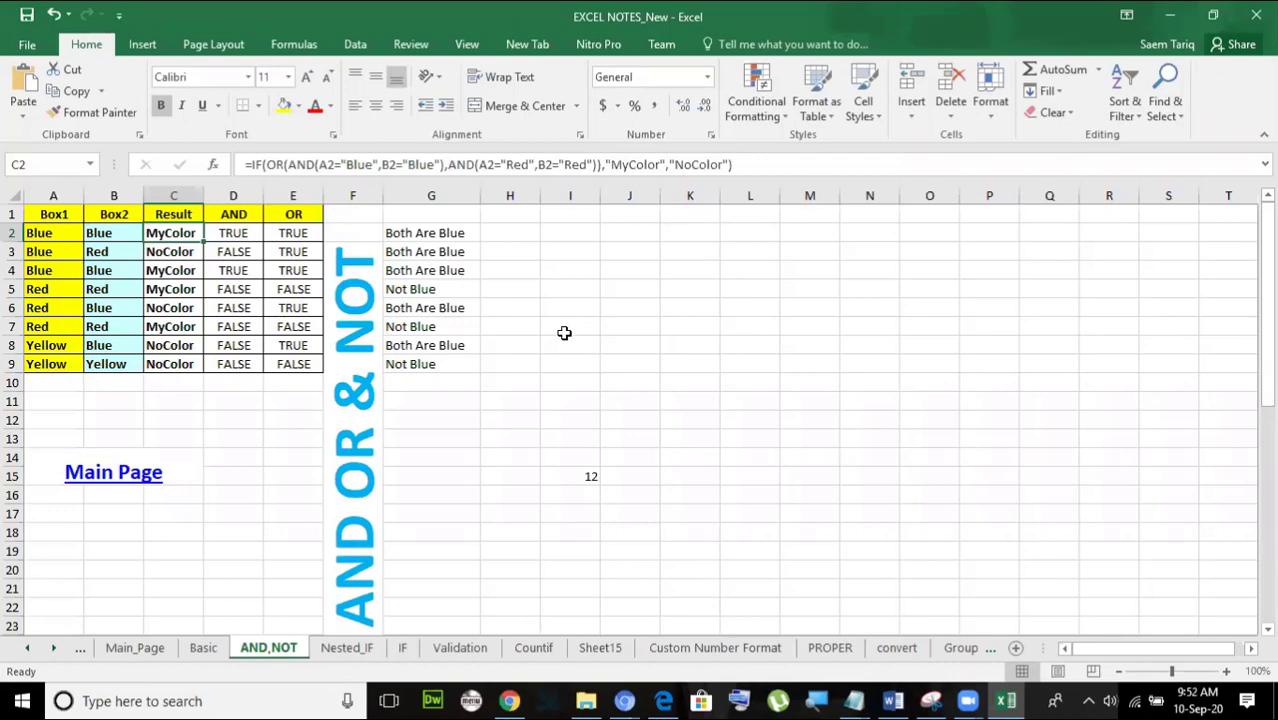
left_click(447, 236)
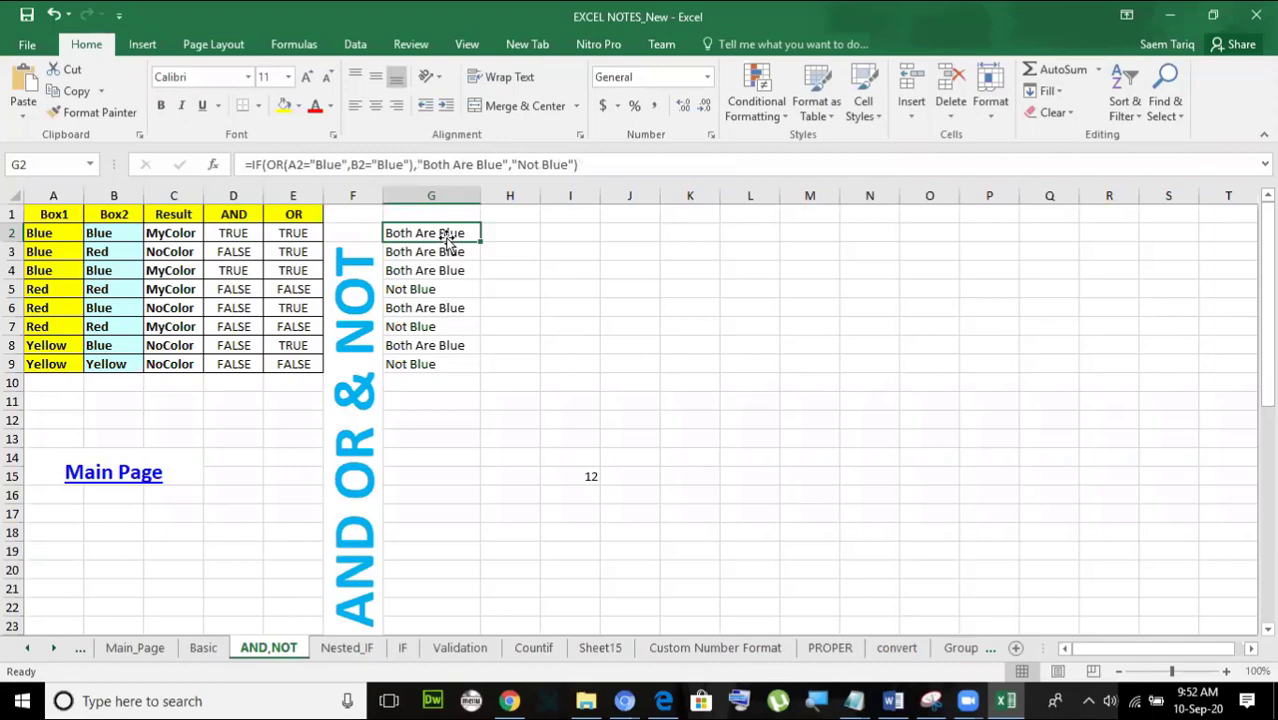
Examine the nested IF formula in C2 against the matching Box1/Box2 color pairs in rows 2, 5 and 7.
left_click(182, 233)
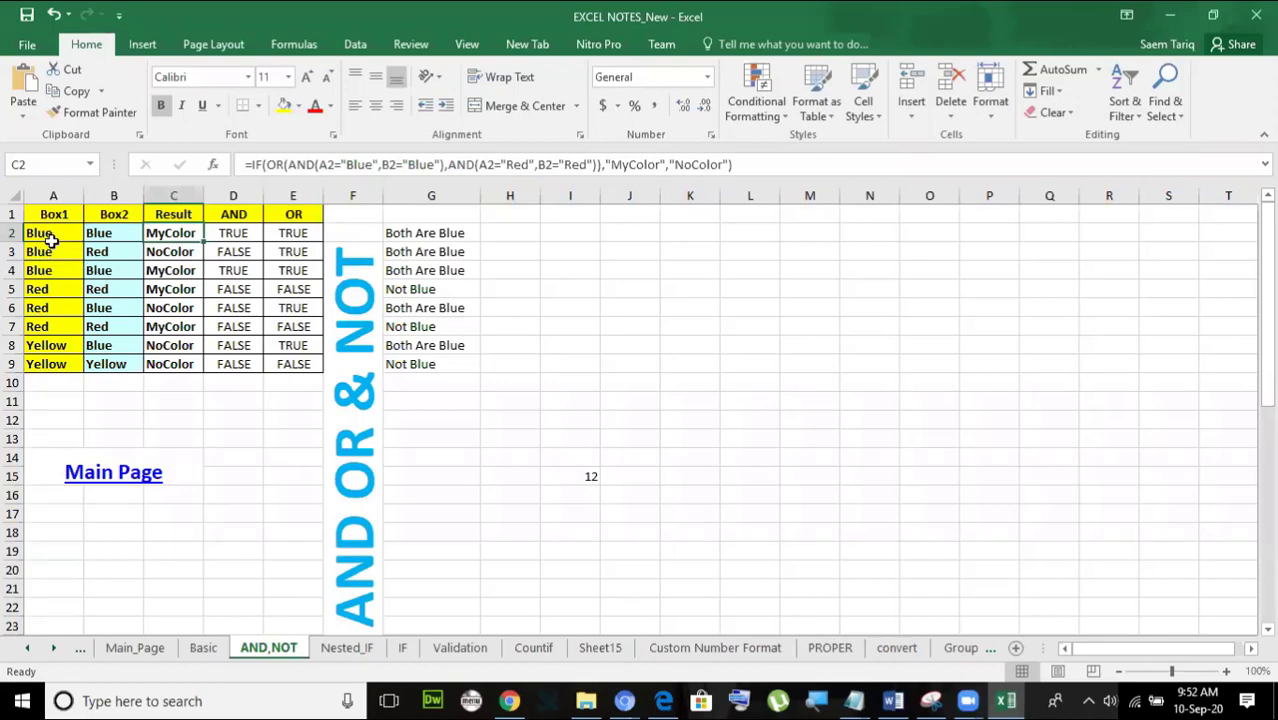
left_click_drag(64, 238, 101, 236)
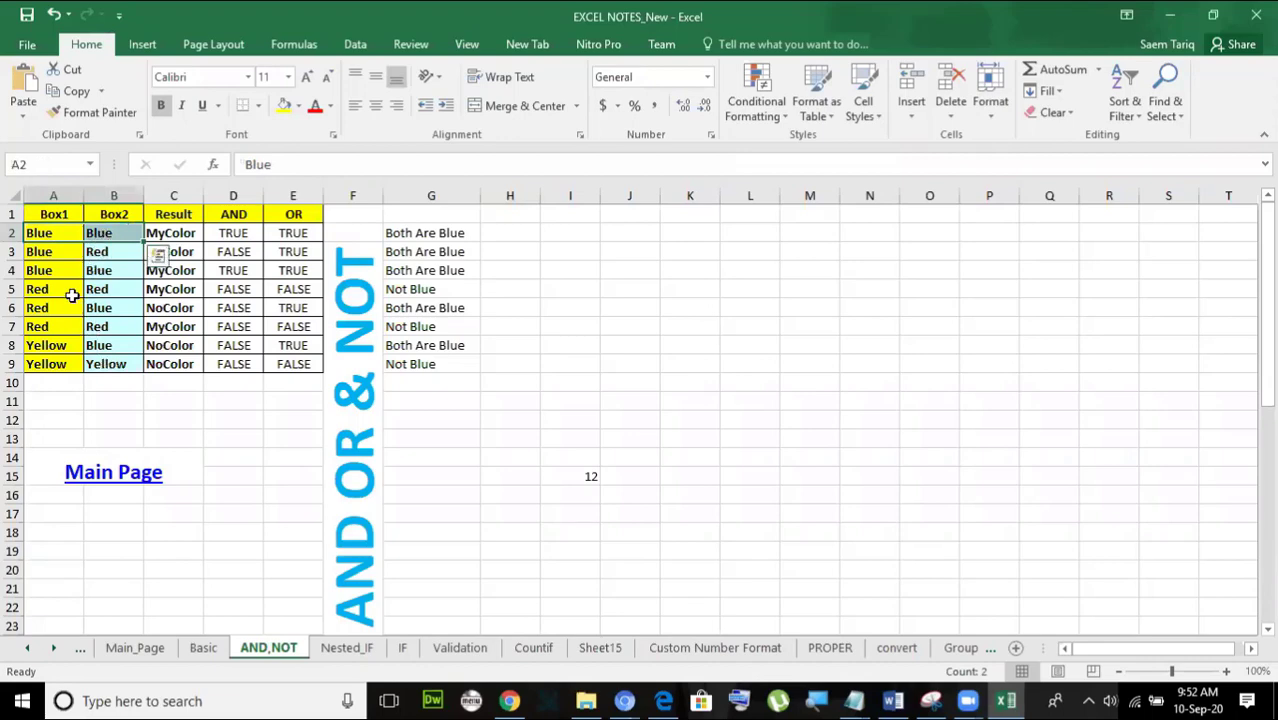
left_click_drag(68, 292, 99, 288)
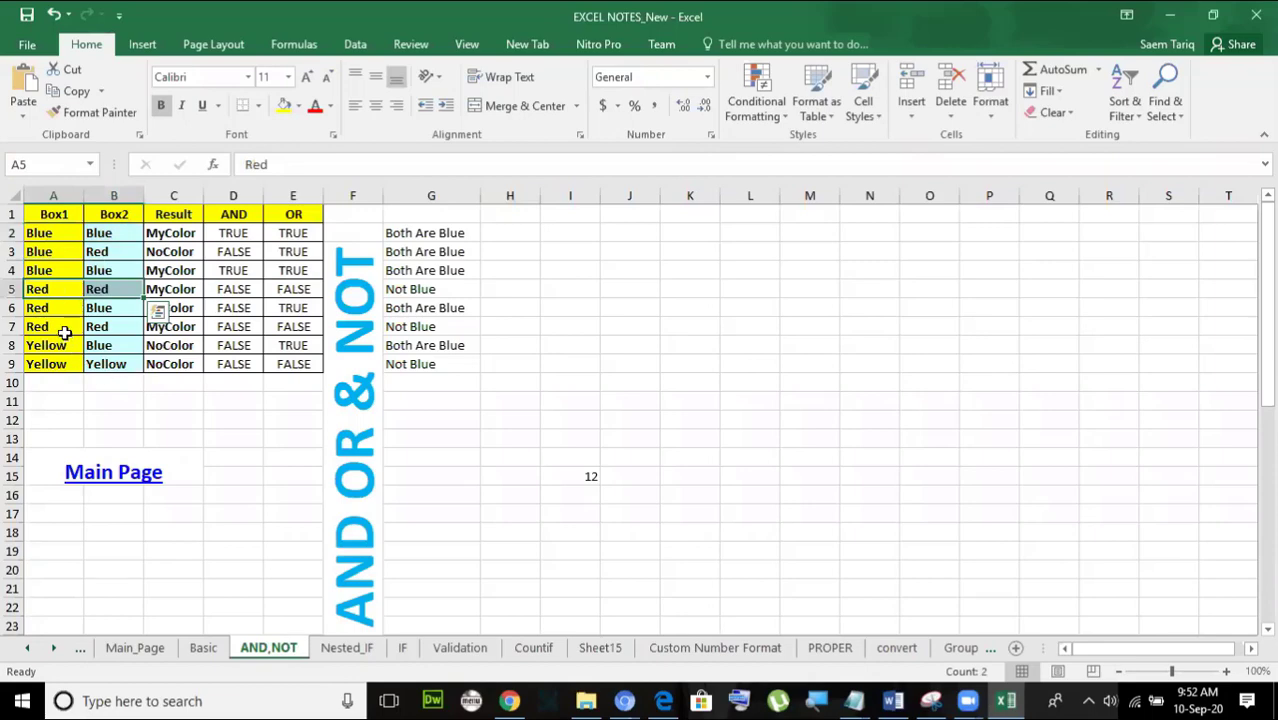
left_click_drag(63, 328, 93, 326)
left_click(120, 418)
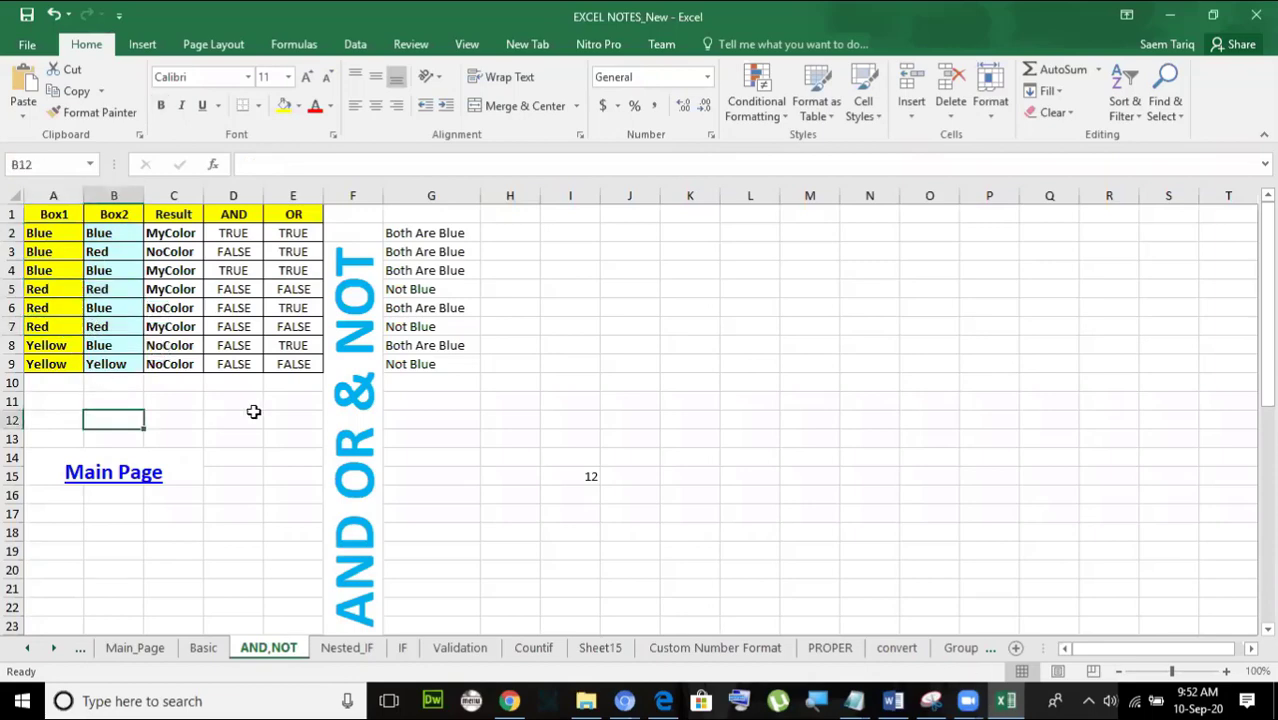
left_click(170, 236)
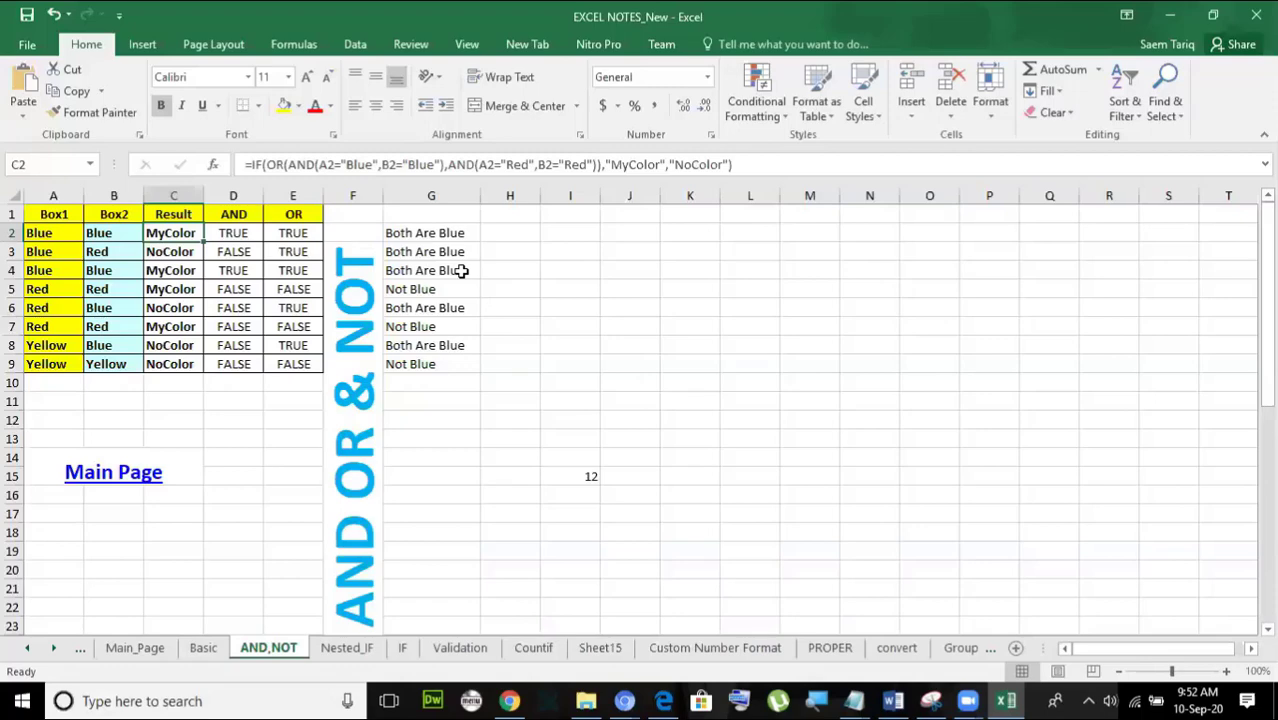
Switch to the blank Notepad window and adjust its height and position so the C2 formula's worksheet table stays visible.
left_click(852, 700)
left_click(752, 652)
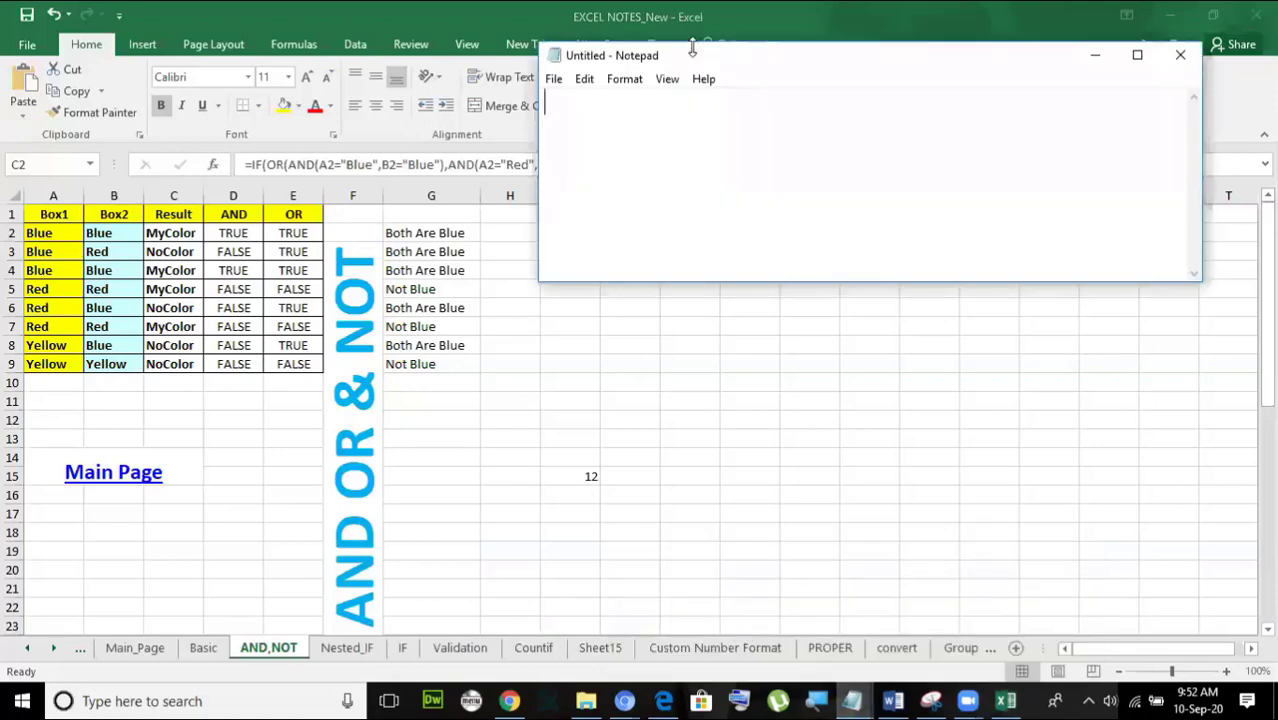
left_click_drag(724, 50, 724, 140)
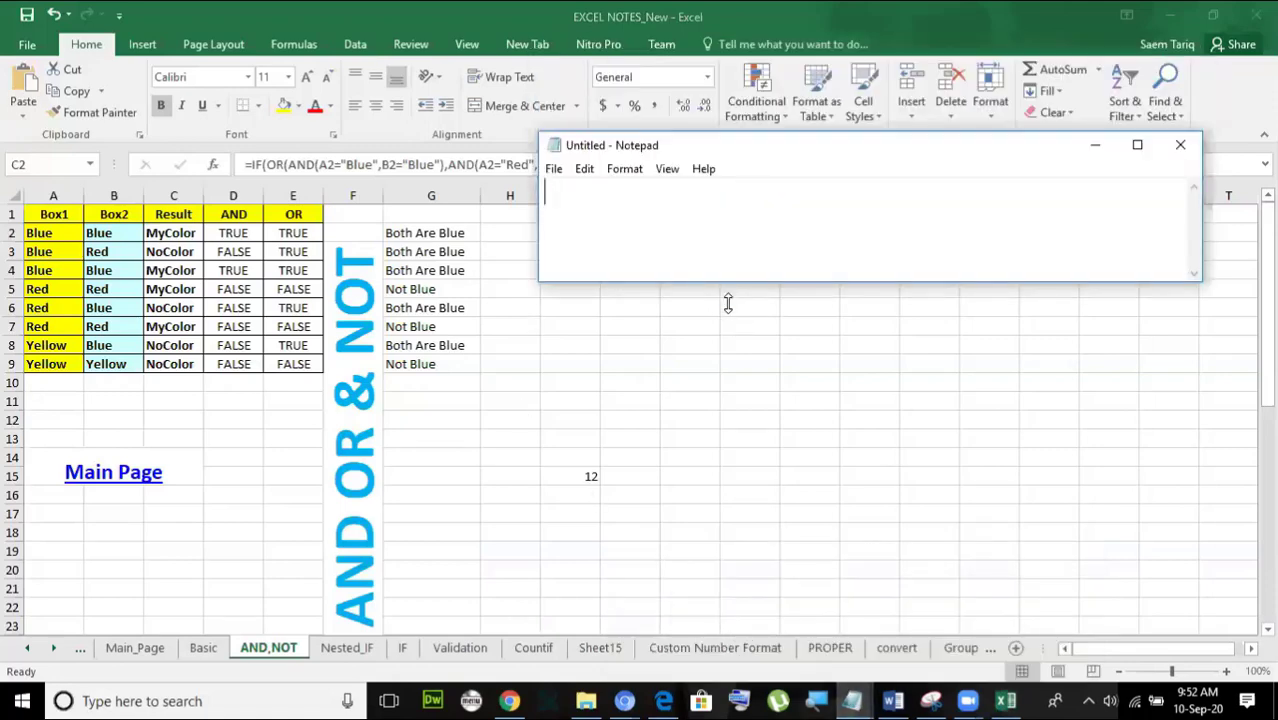
left_click_drag(728, 281, 728, 312)
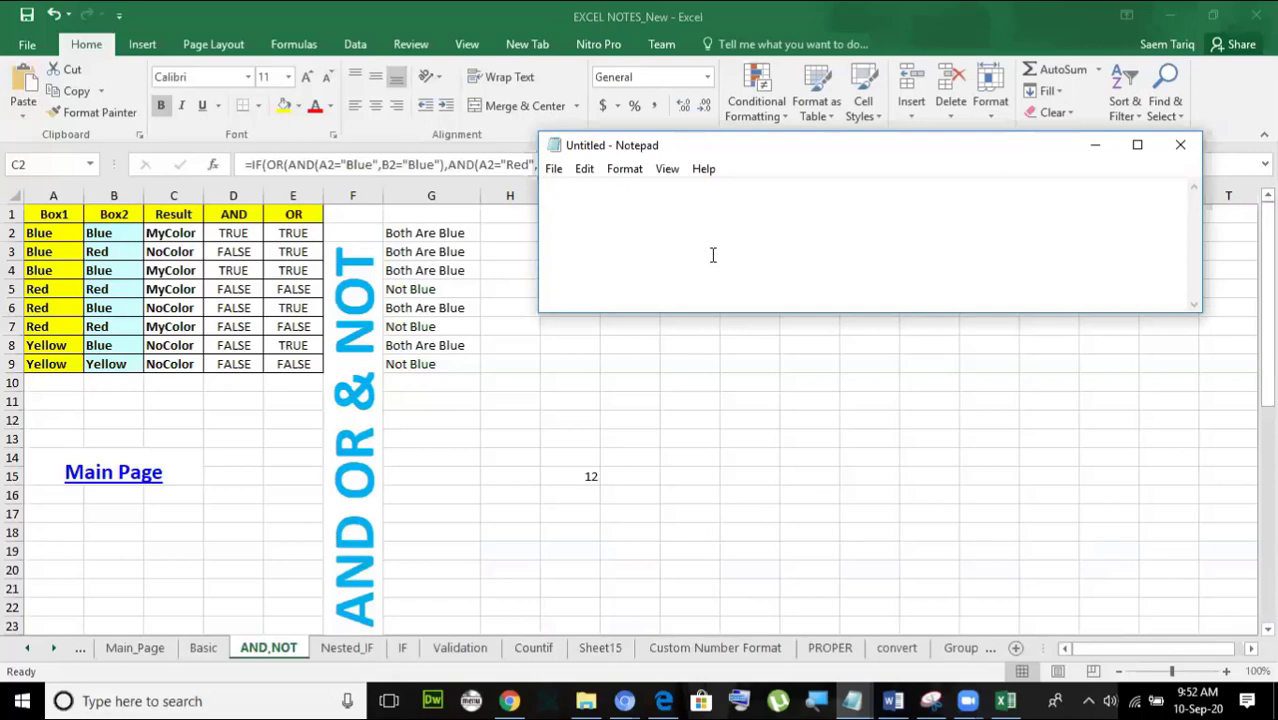
Begin the exercise note in Notepad with "Create a Function that would display MyColor when both are".
type("Create a ")
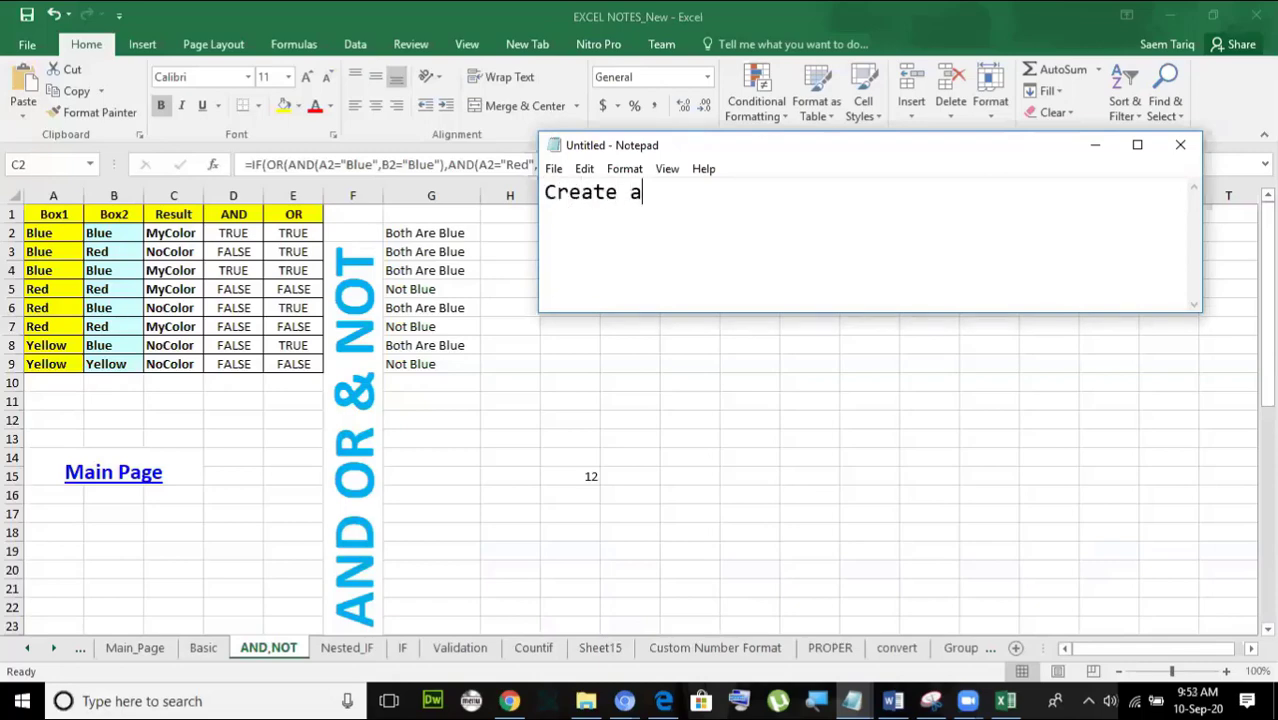
type("Functtion")
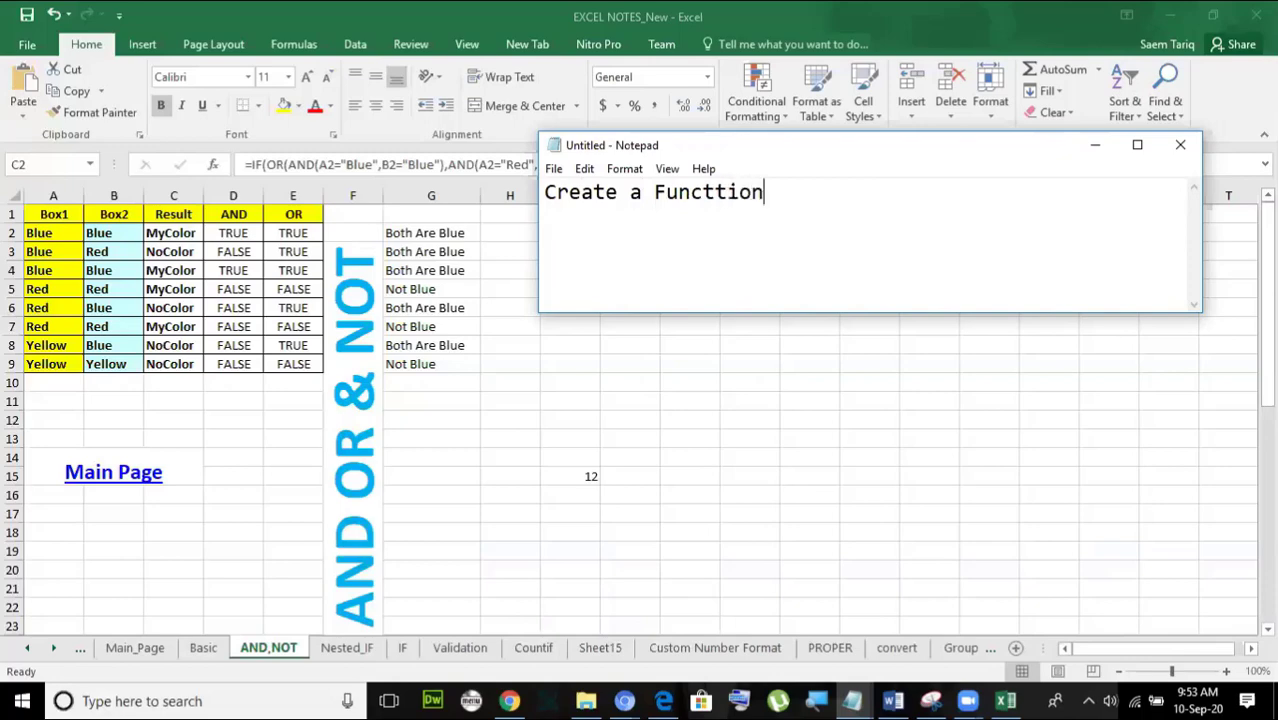
key("BackSpace")
key("BackSpace")
key("BackSpace")
key("BackSpace")
type("ion that wo")
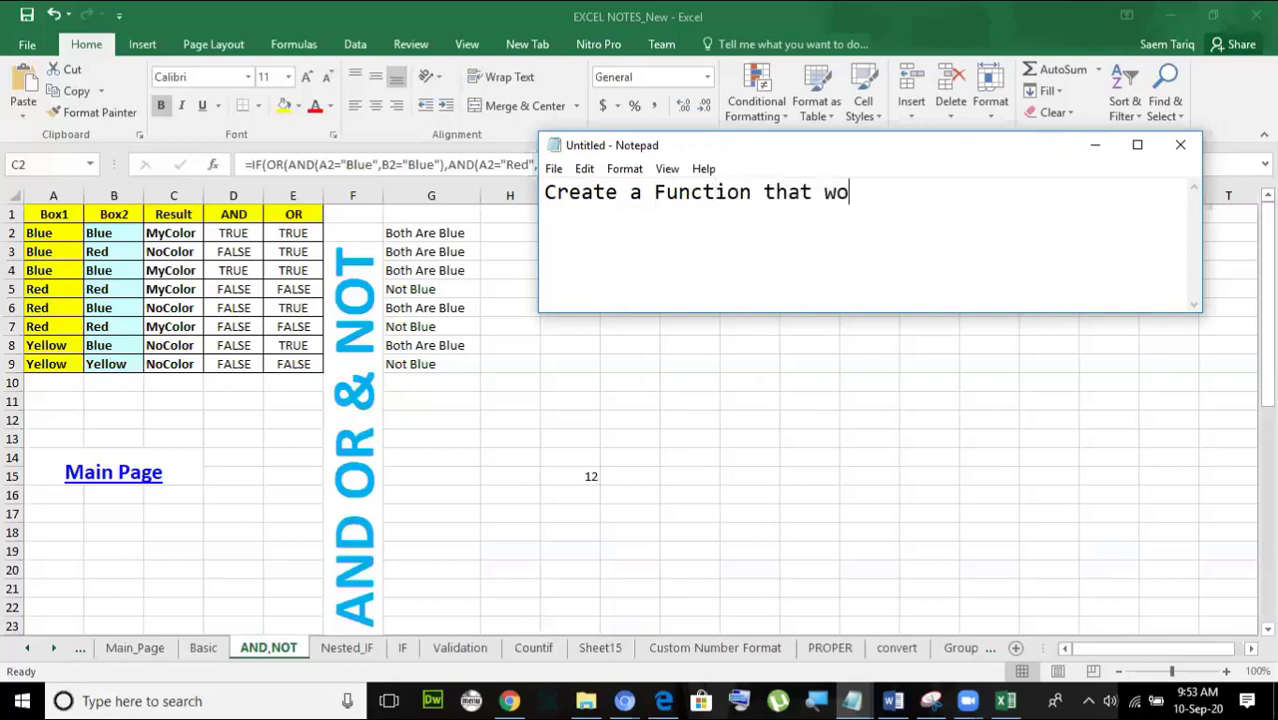
type("uld dis")
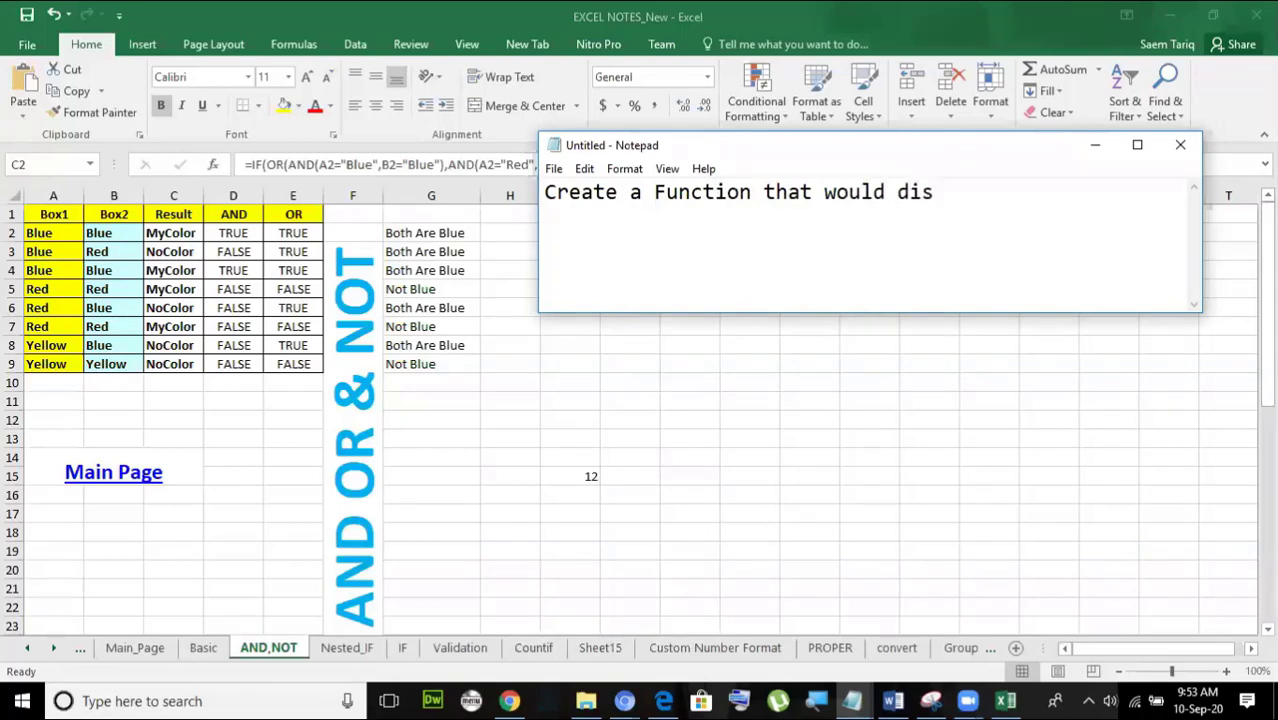
type("play MyColo")
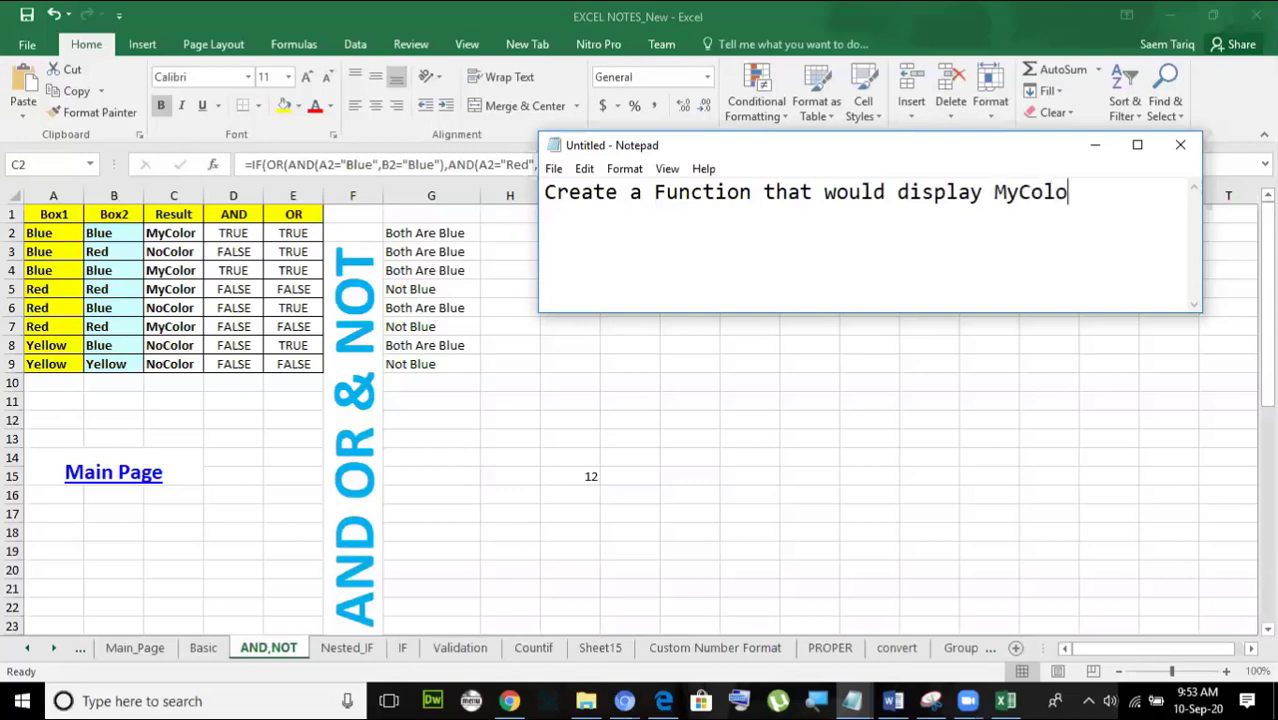
type("r when both are ")
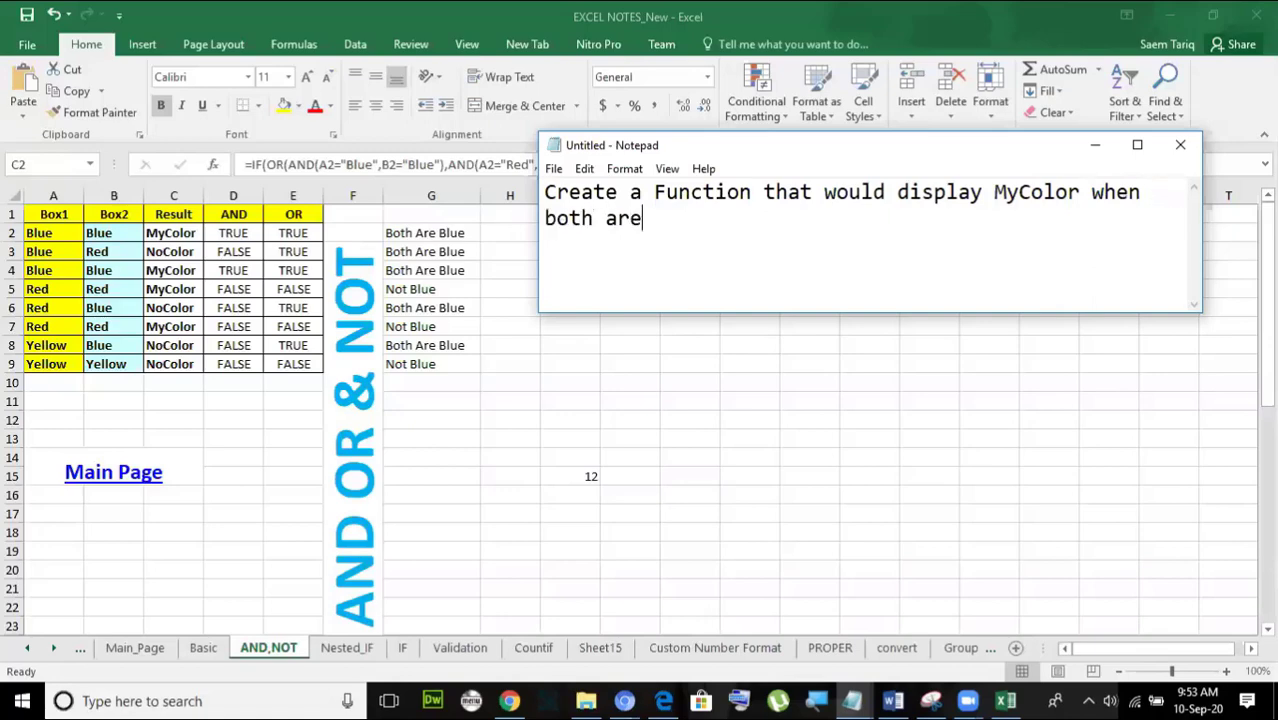
Complete the note with "either Blue or Red, Otherwise display Nocolor." and move its window down to uncover the Excel formula.
type("eitehre")
key("BackSpace")
key("BackSpace")
key("BackSpace")
key("BackSpace")
type("her ")
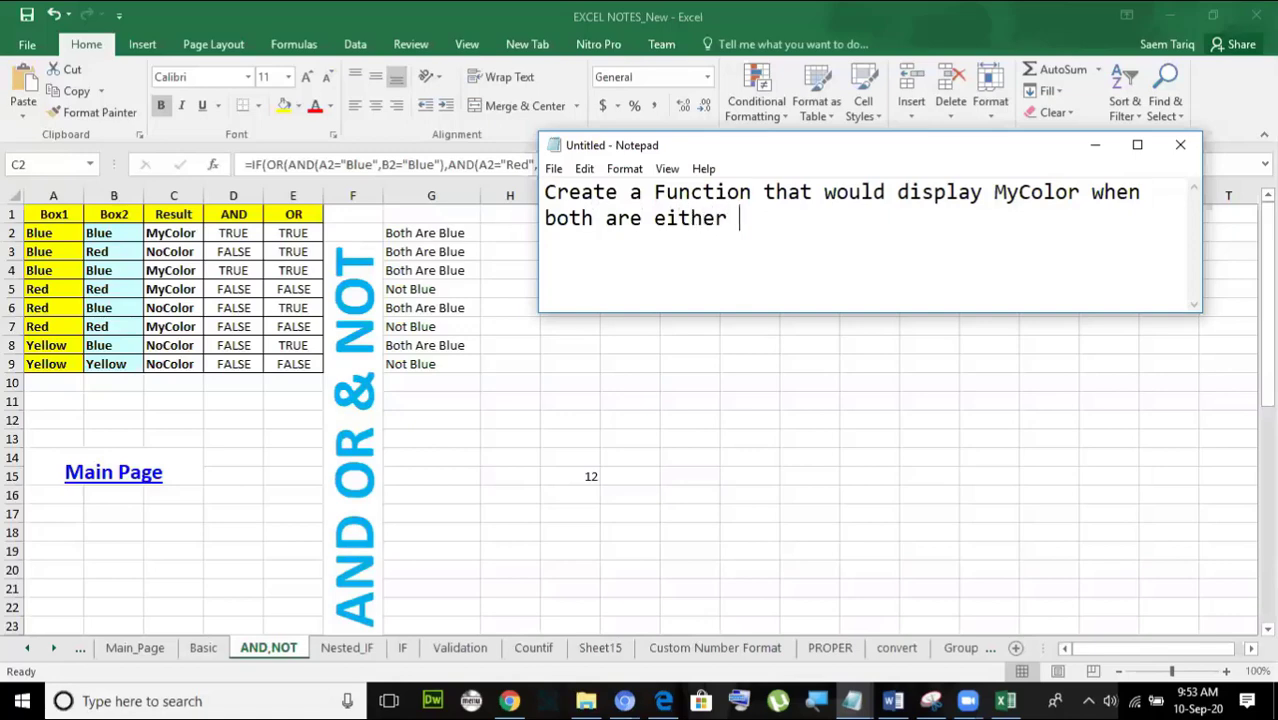
type("Blue or ")
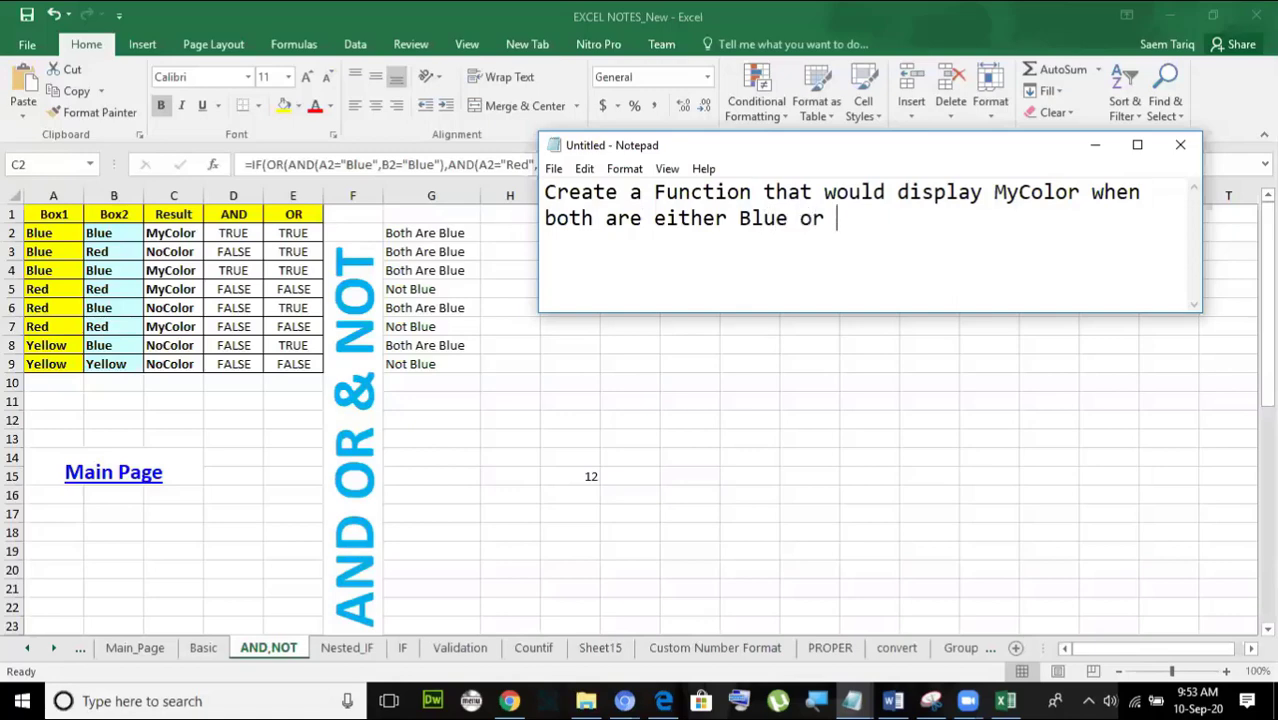
type("Red, Otherwise")
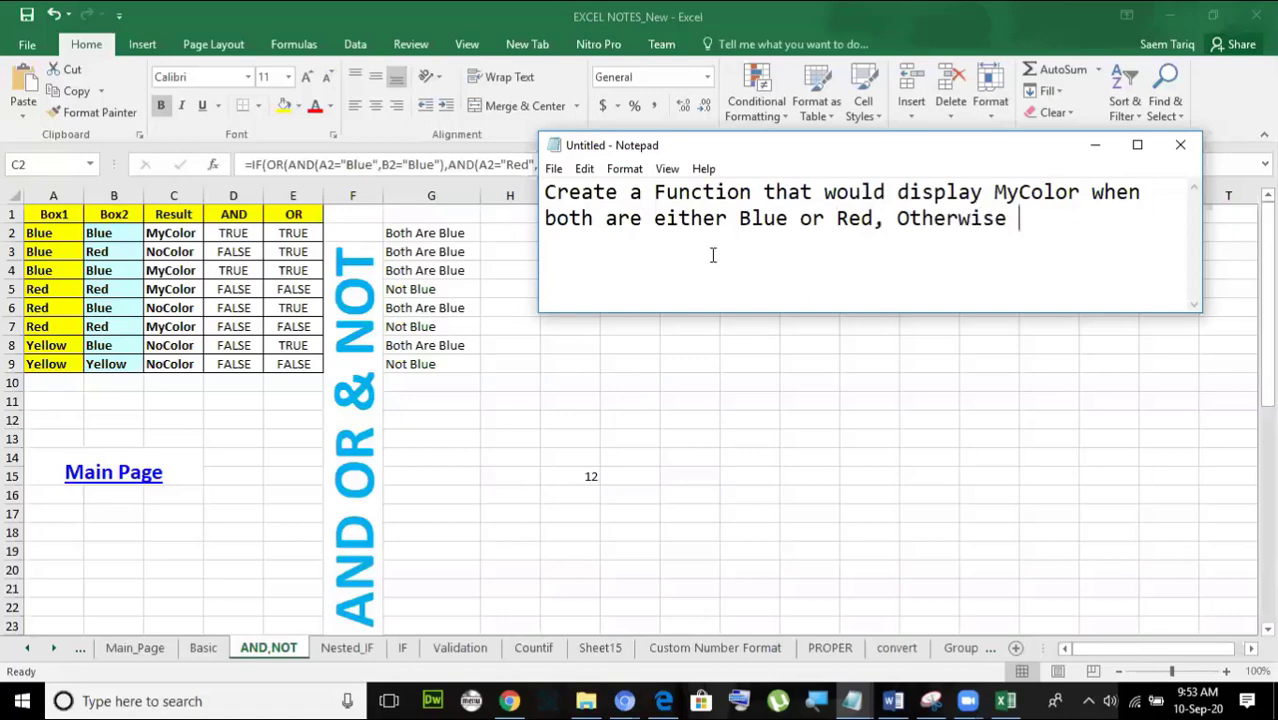
key("alt+Tab")
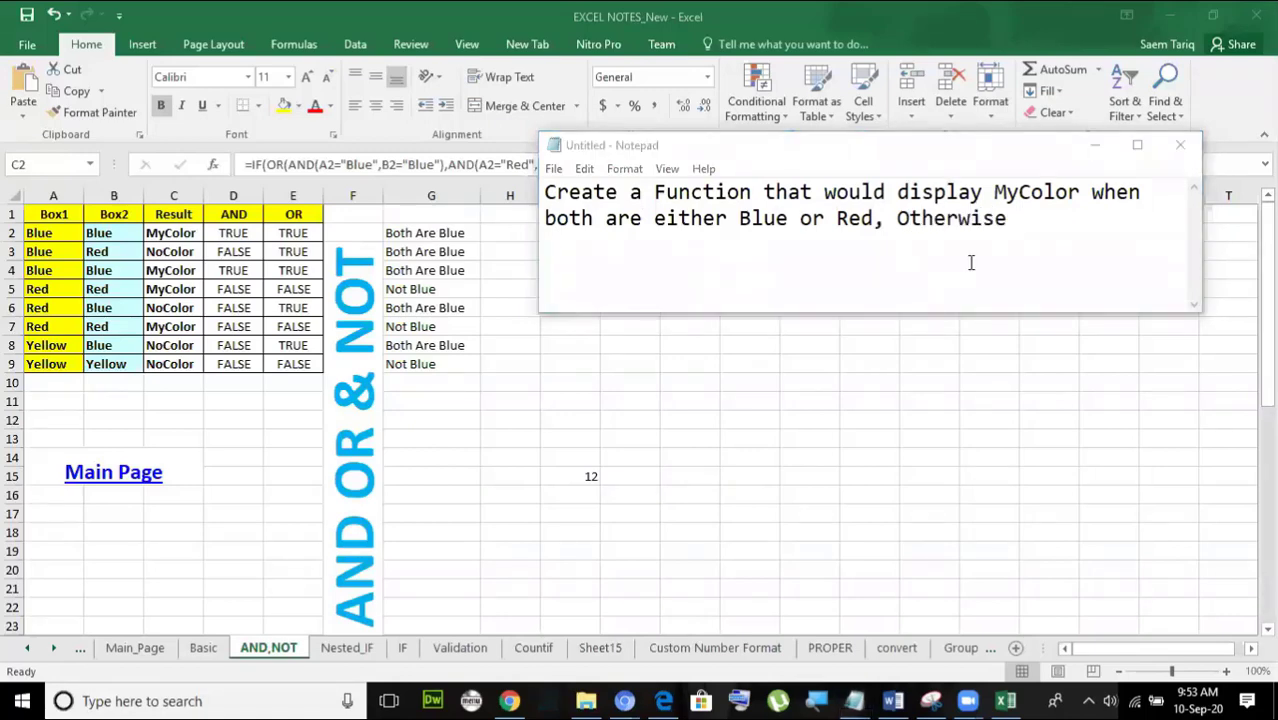
left_click(1033, 217)
type("display")
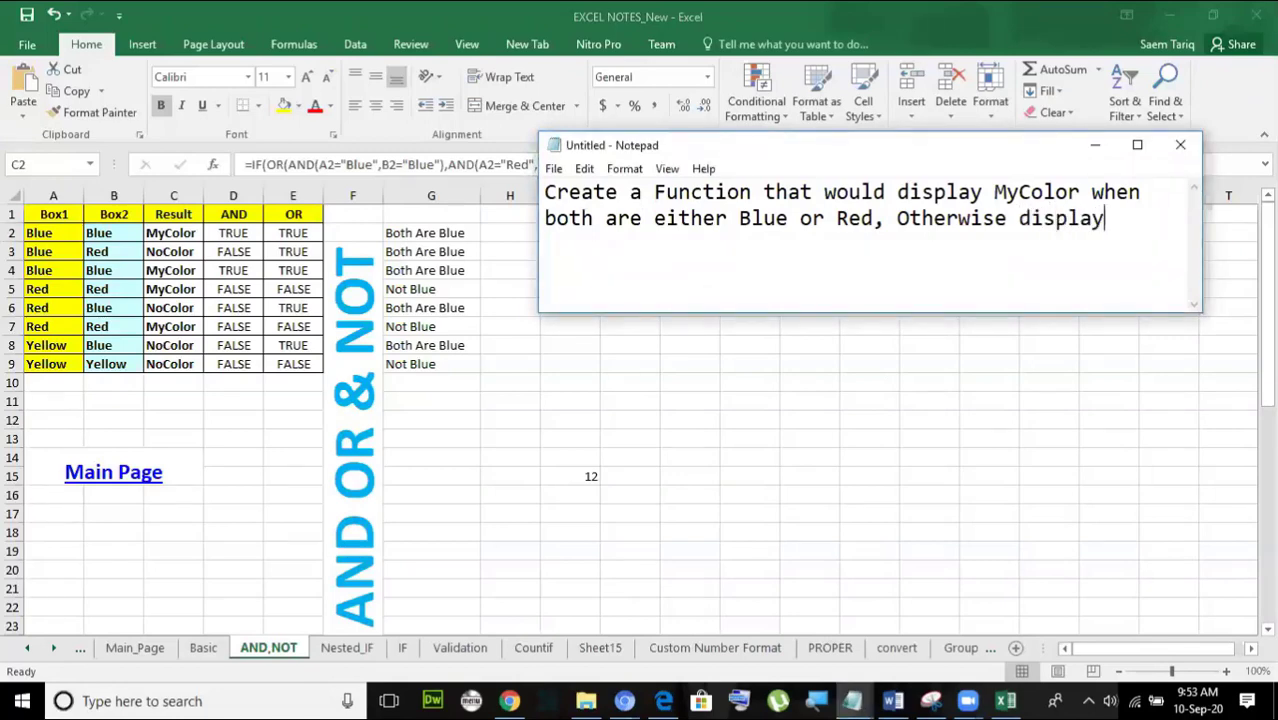
type(" Nocolor")
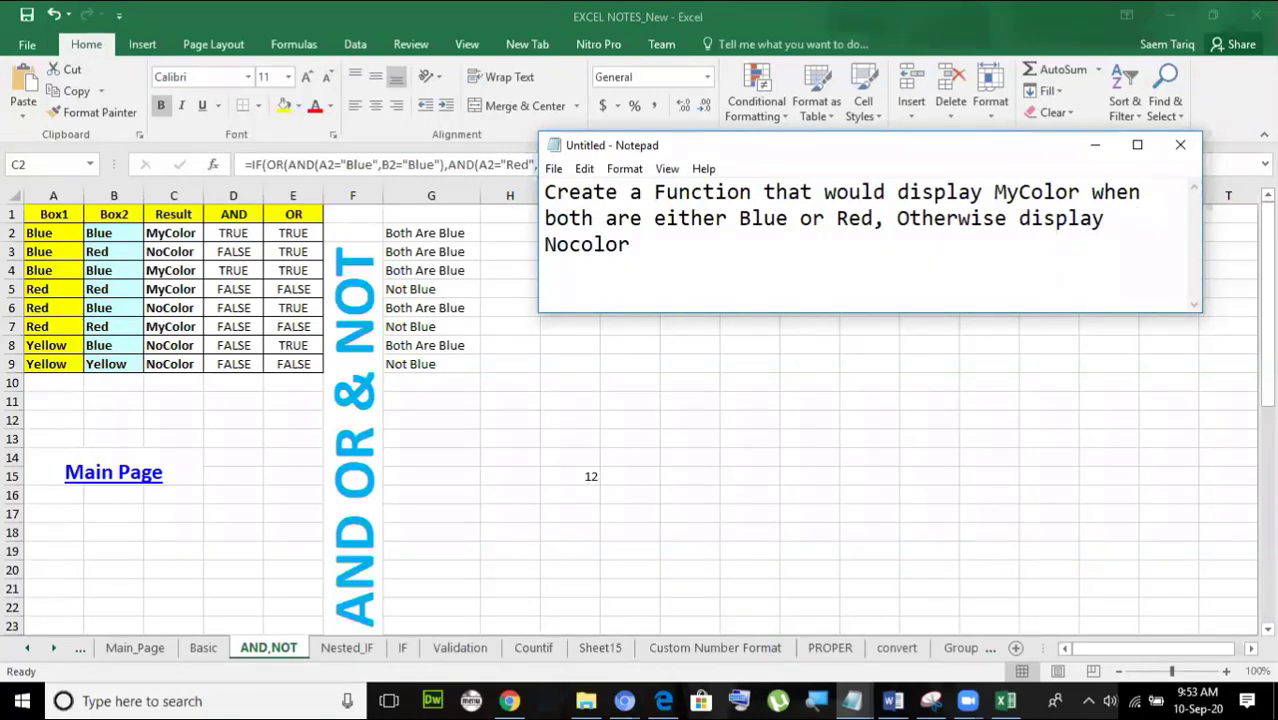
type(".")
left_click_drag(841, 146, 795, 253)
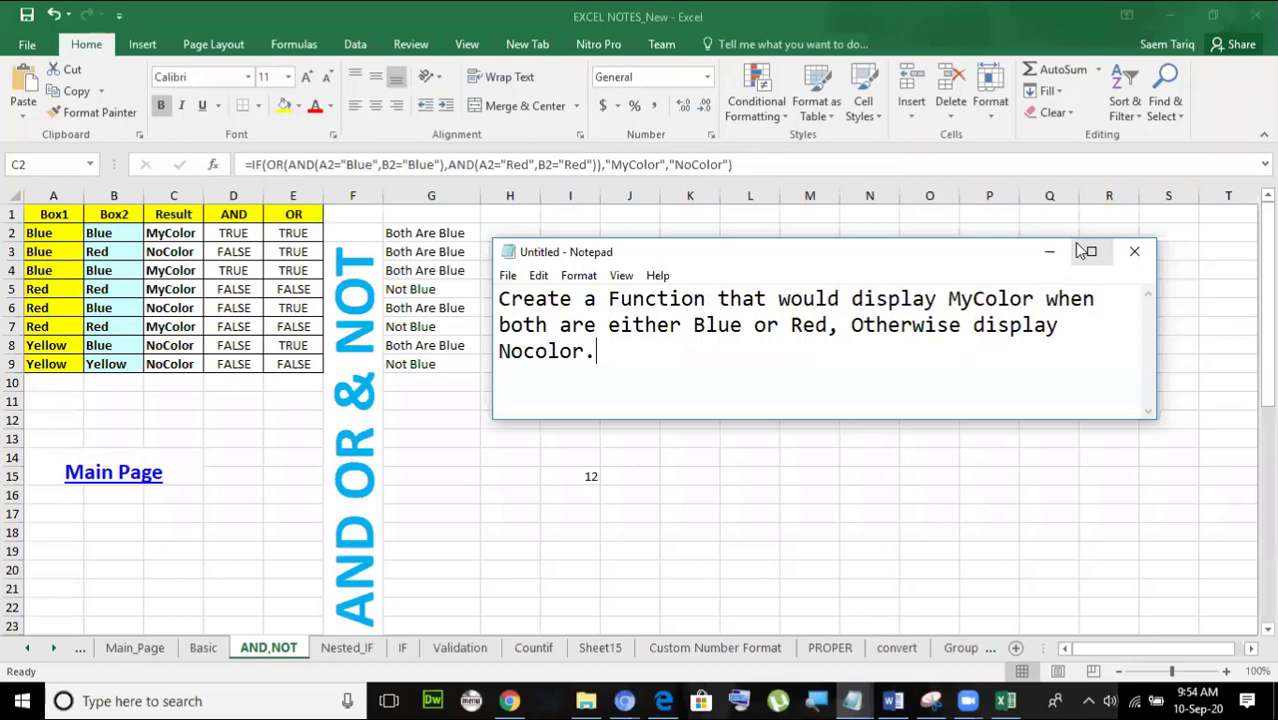
Copy the OR condition with its two nested AND tests from the IF formula in C2, leaving the formula intact.
left_click(1001, 281)
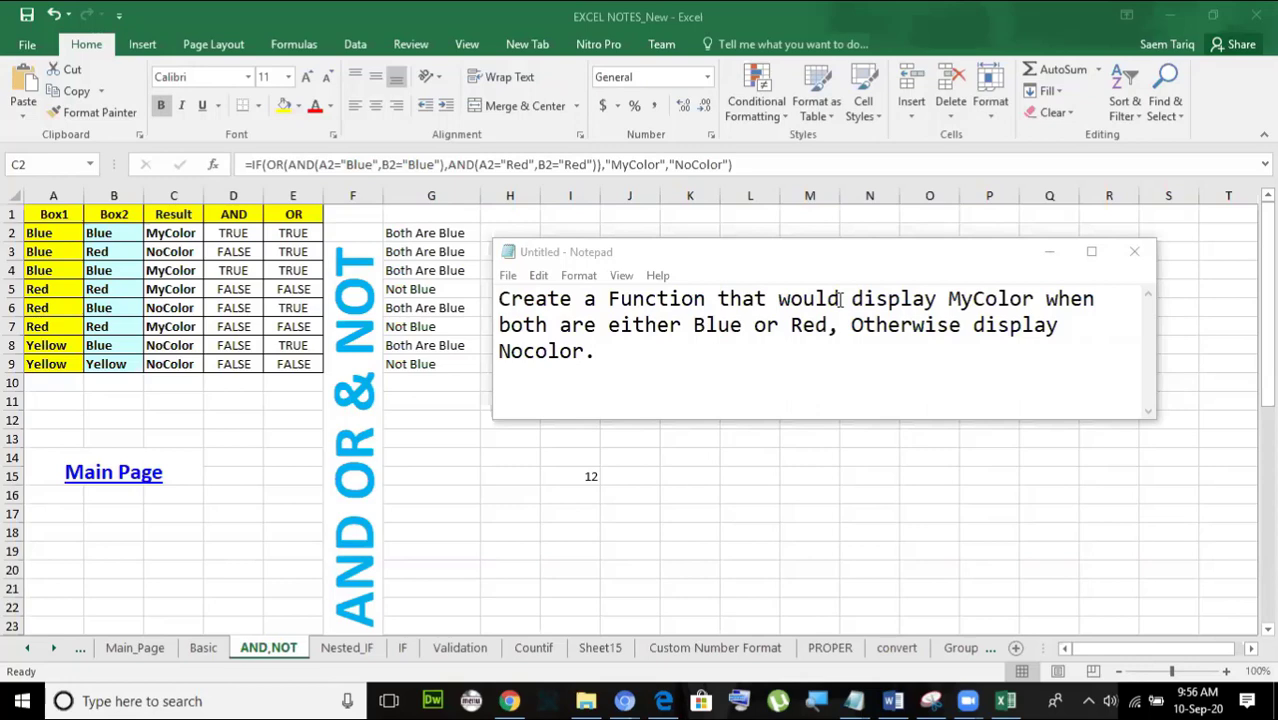
left_click(602, 166)
left_click(602, 166)
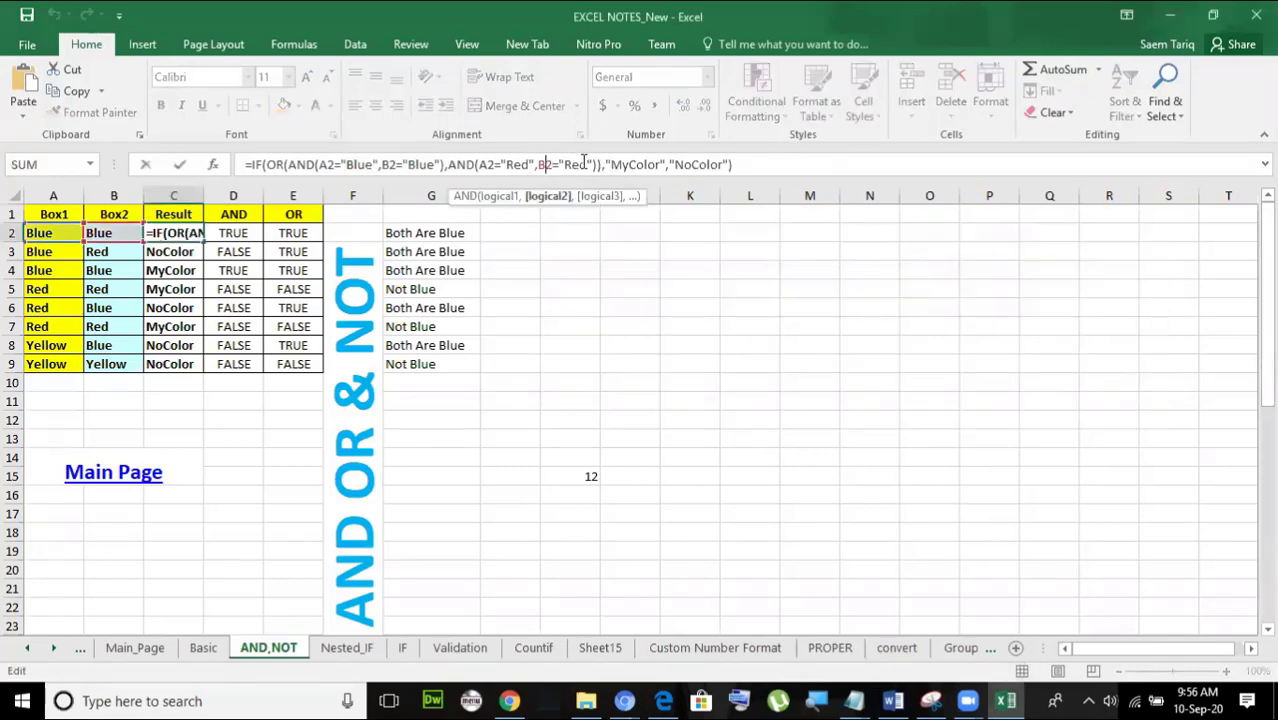
left_click_drag(602, 166, 268, 166)
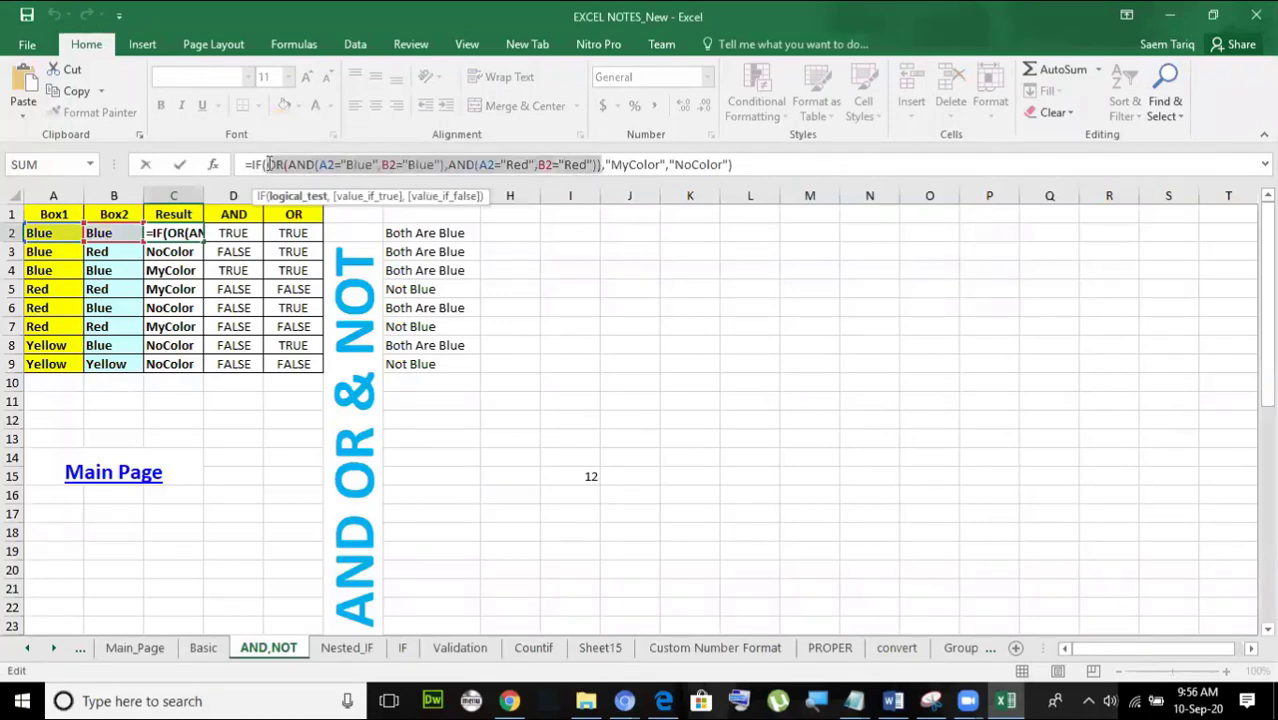
left_click(270, 168)
right_click(270, 168)
left_click(334, 196)
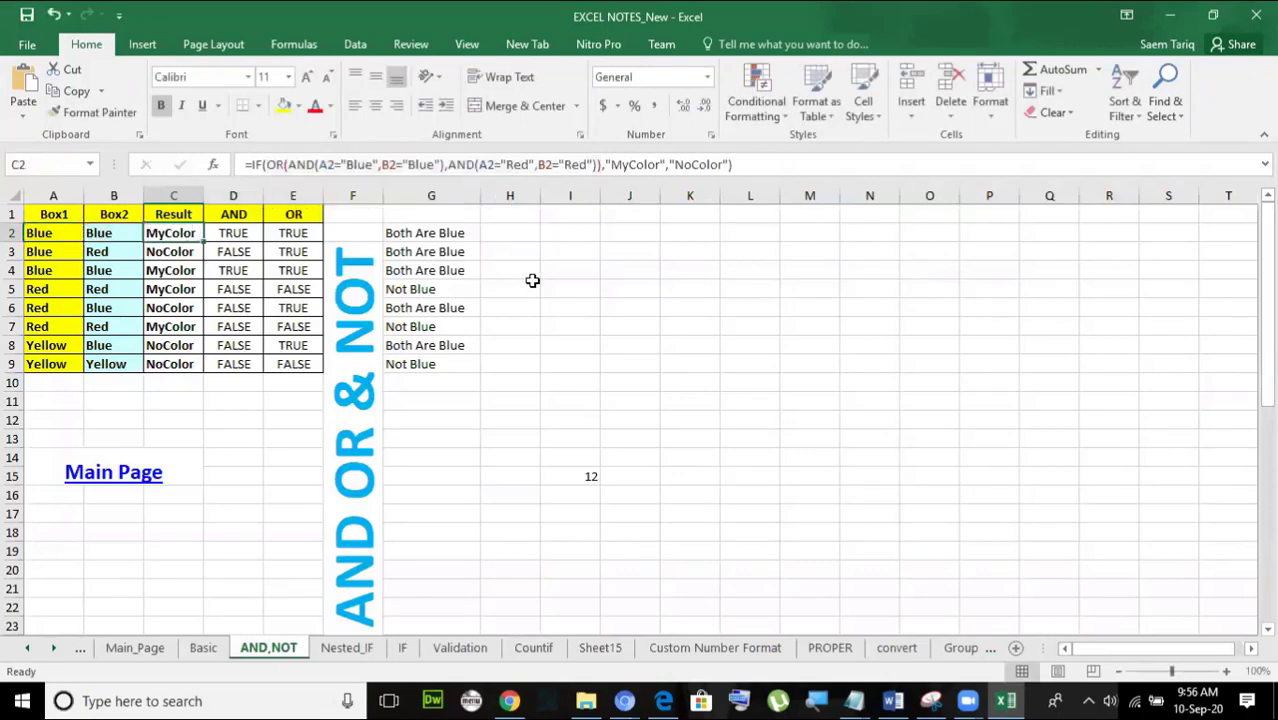
left_click(179, 164)
Enter the copied condition in I2 as =OR(AND(A2="Blue",B2="Blue"),AND(A2="Red",B2="Red")) and fill it down to I9.
left_click(562, 232)
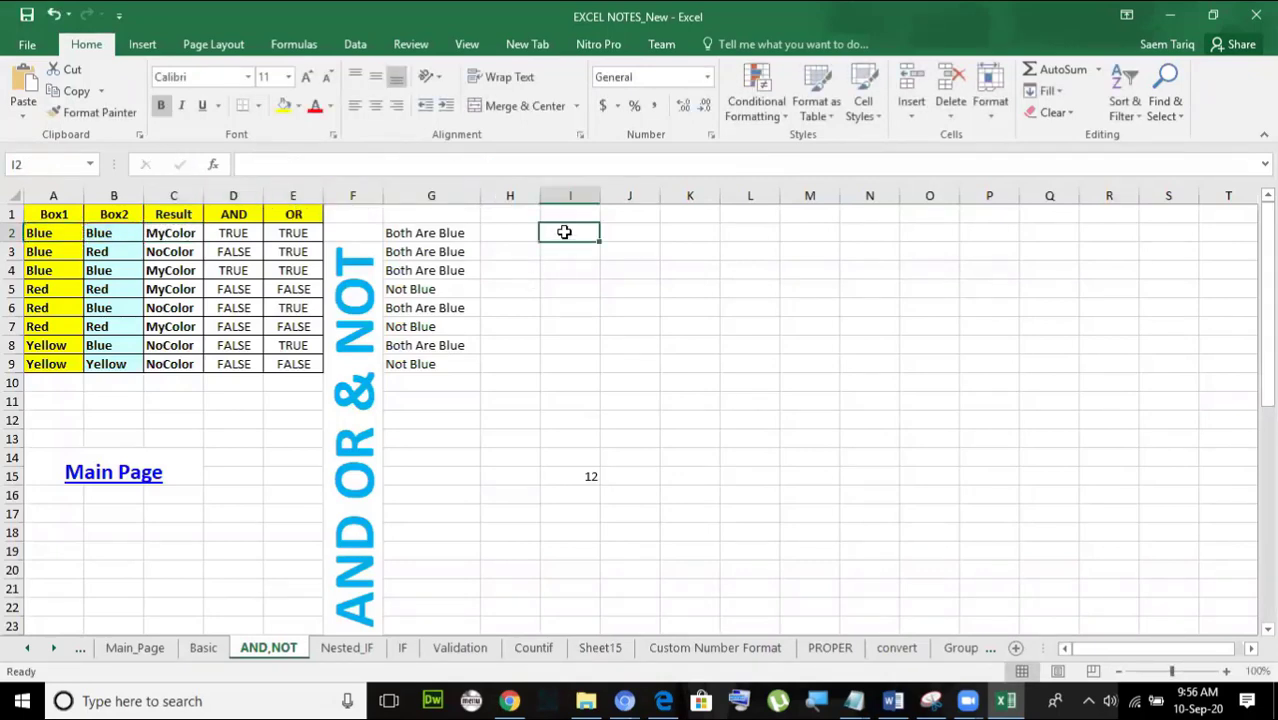
left_click(329, 166)
type("=")
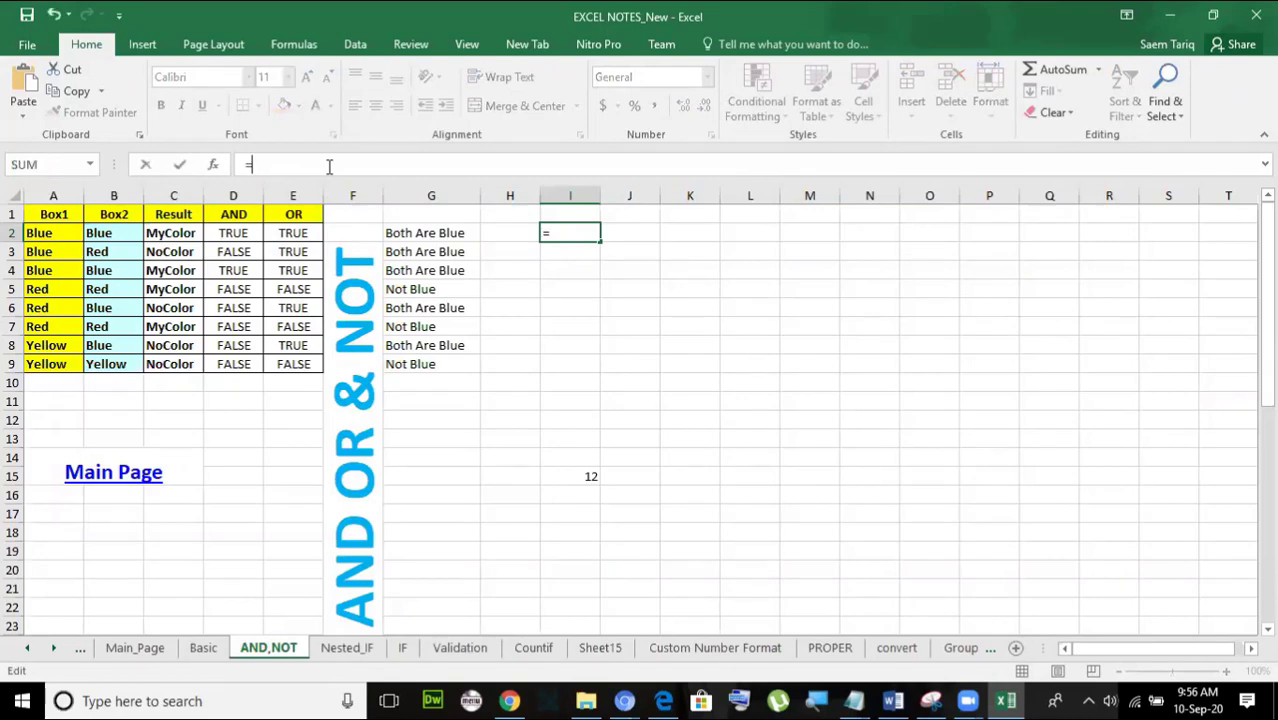
key("ctrl+v")
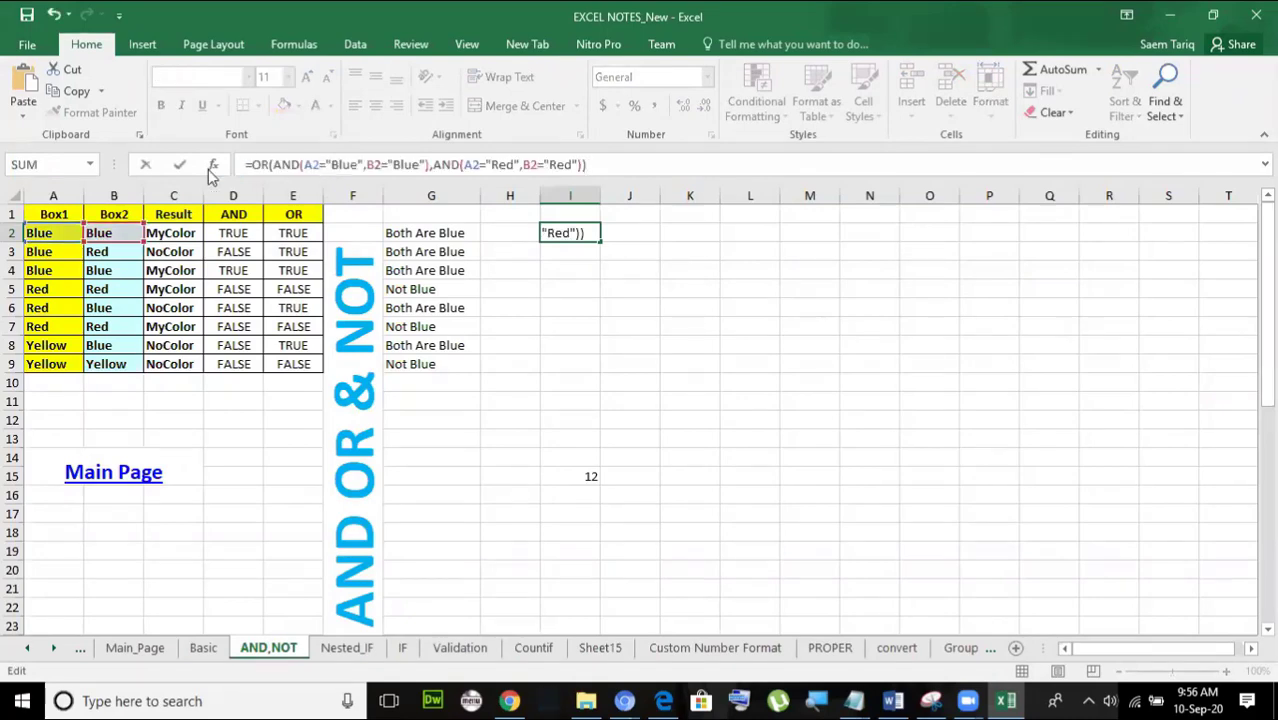
left_click(181, 170)
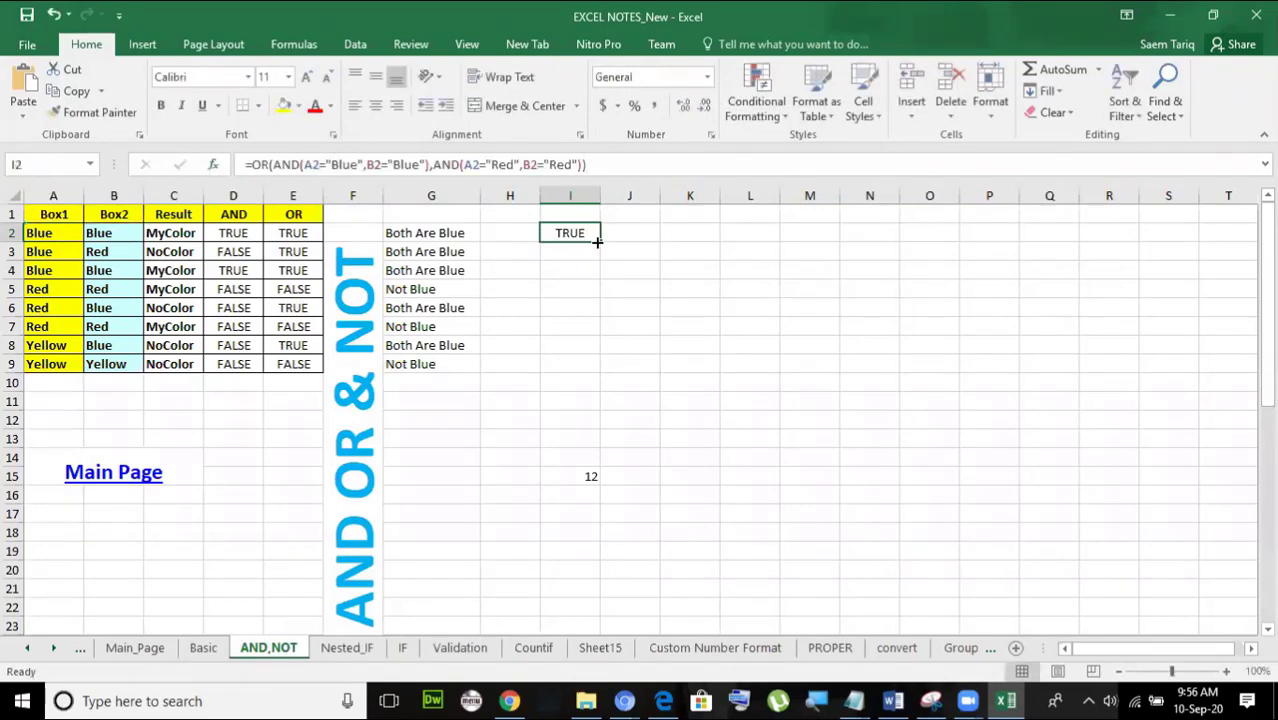
left_click_drag(598, 243, 586, 372)
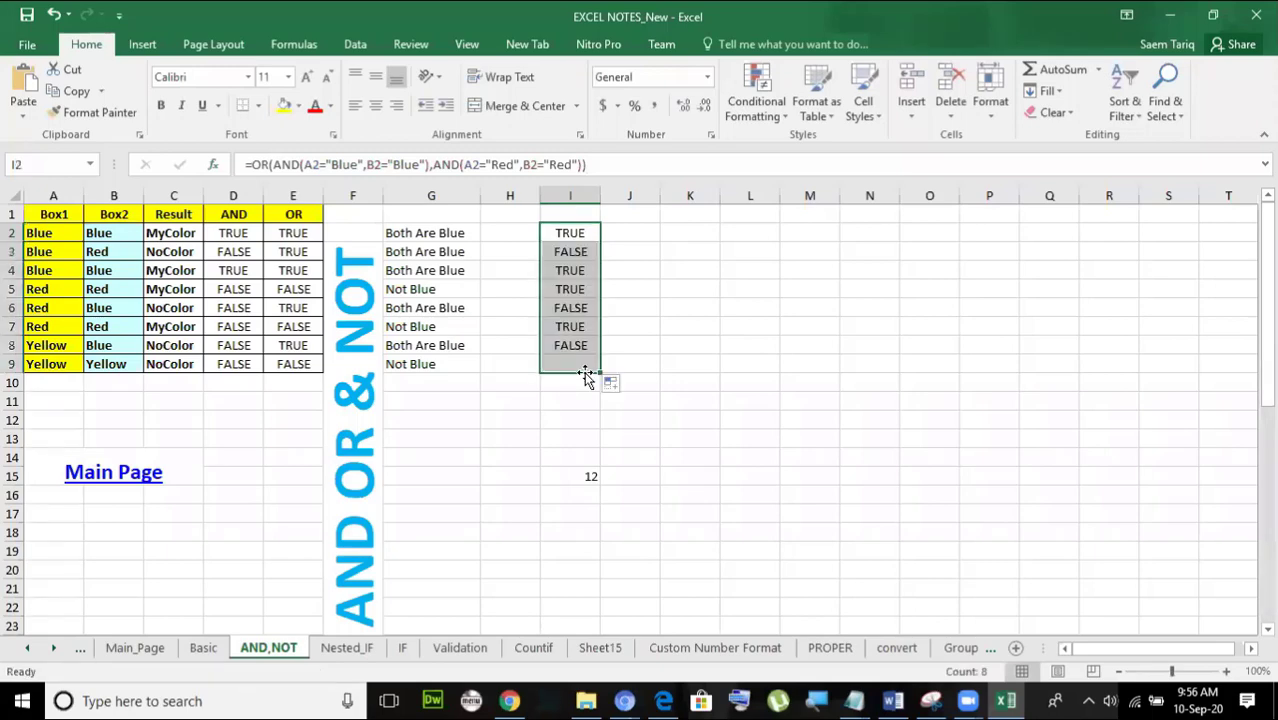
Examine the Blue and Red AND conditions inside the OR formula in I2, keeping the formula as it is.
left_click(570, 233)
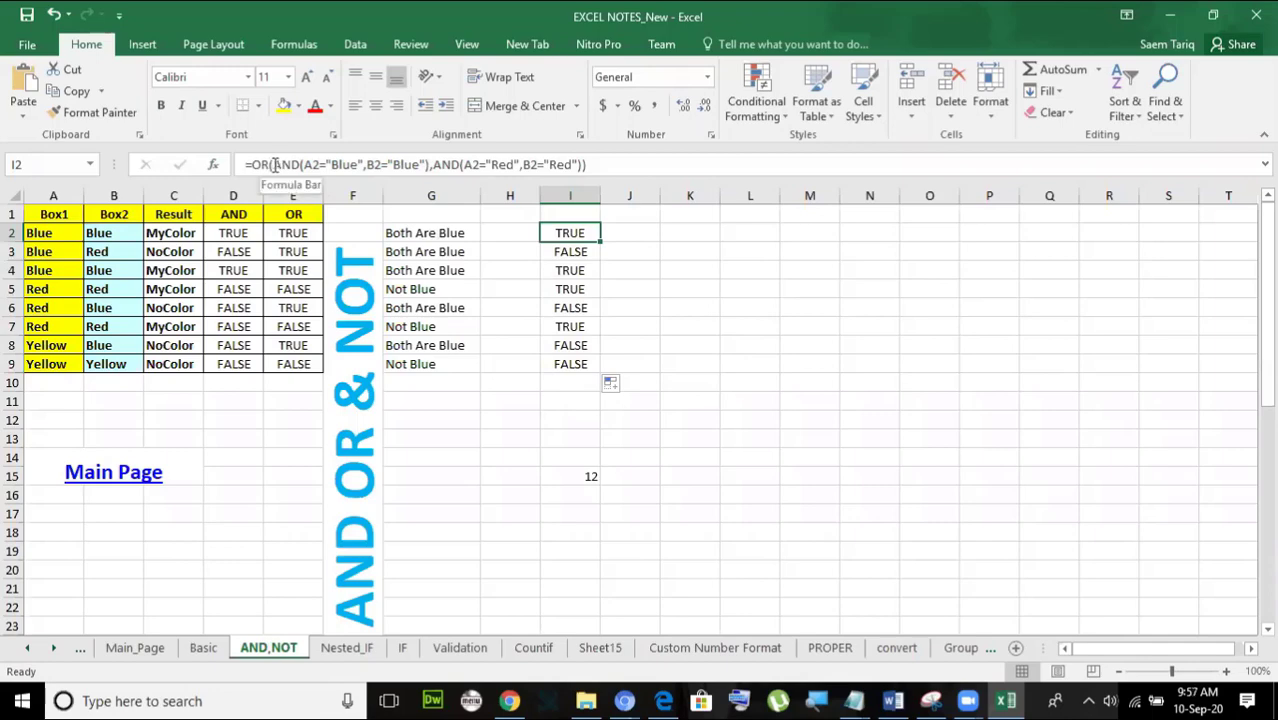
left_click_drag(275, 164, 583, 166)
left_click(433, 164)
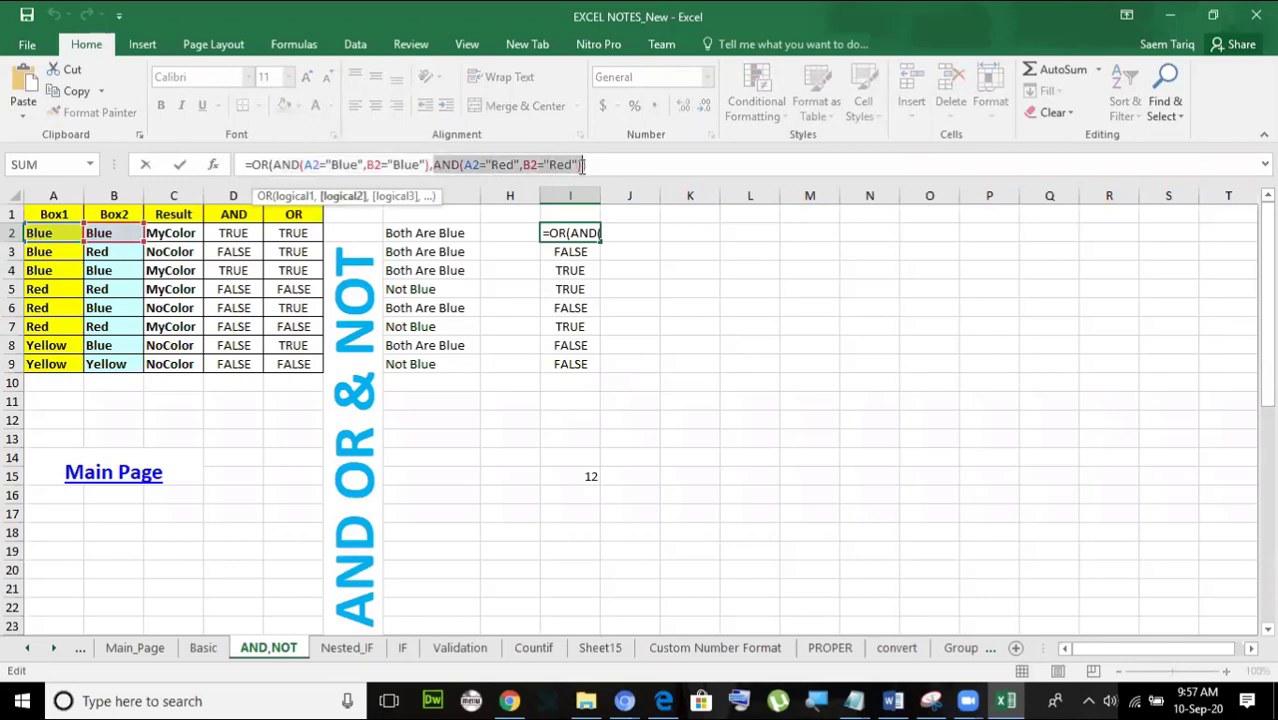
left_click(422, 165)
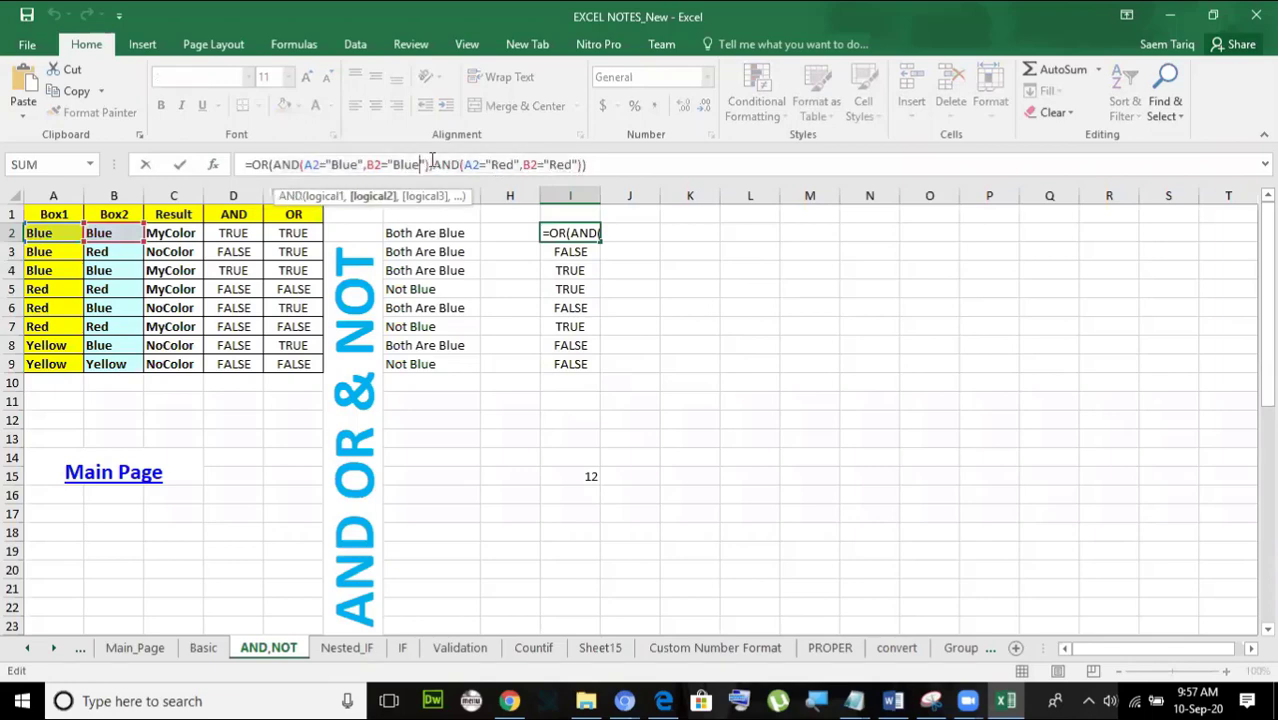
left_click_drag(430, 164, 273, 166)
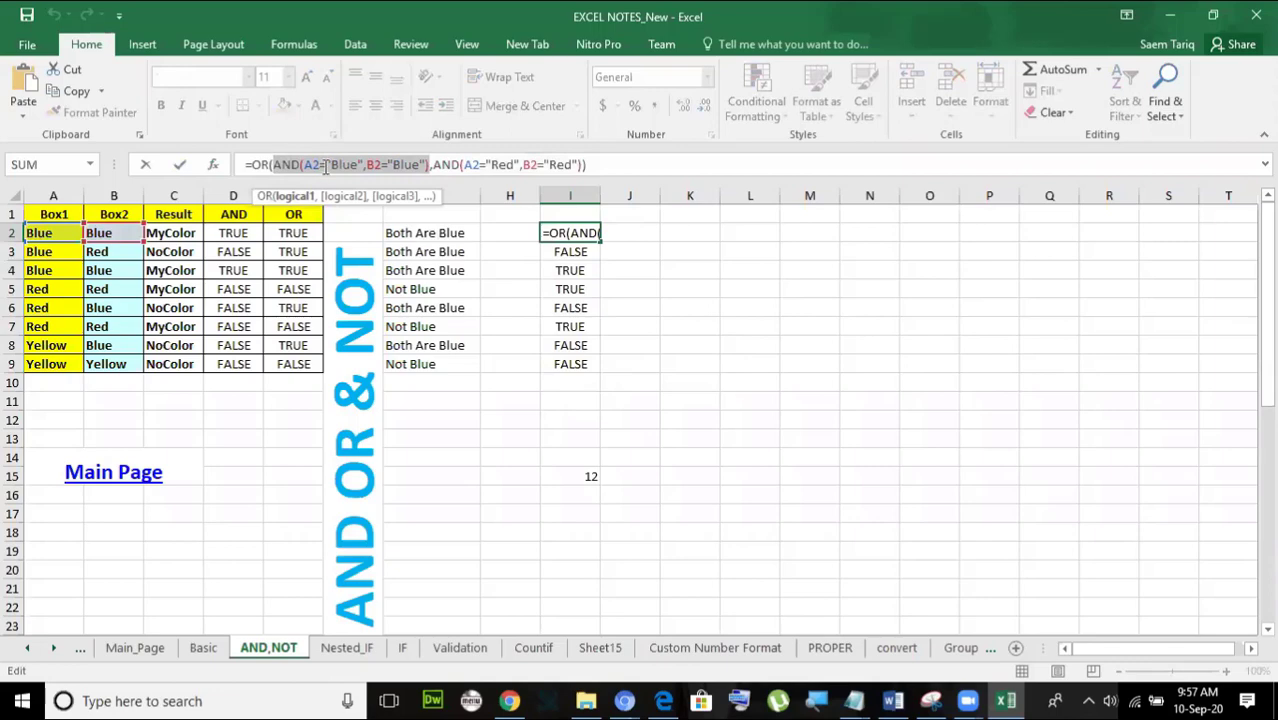
left_click(325, 166)
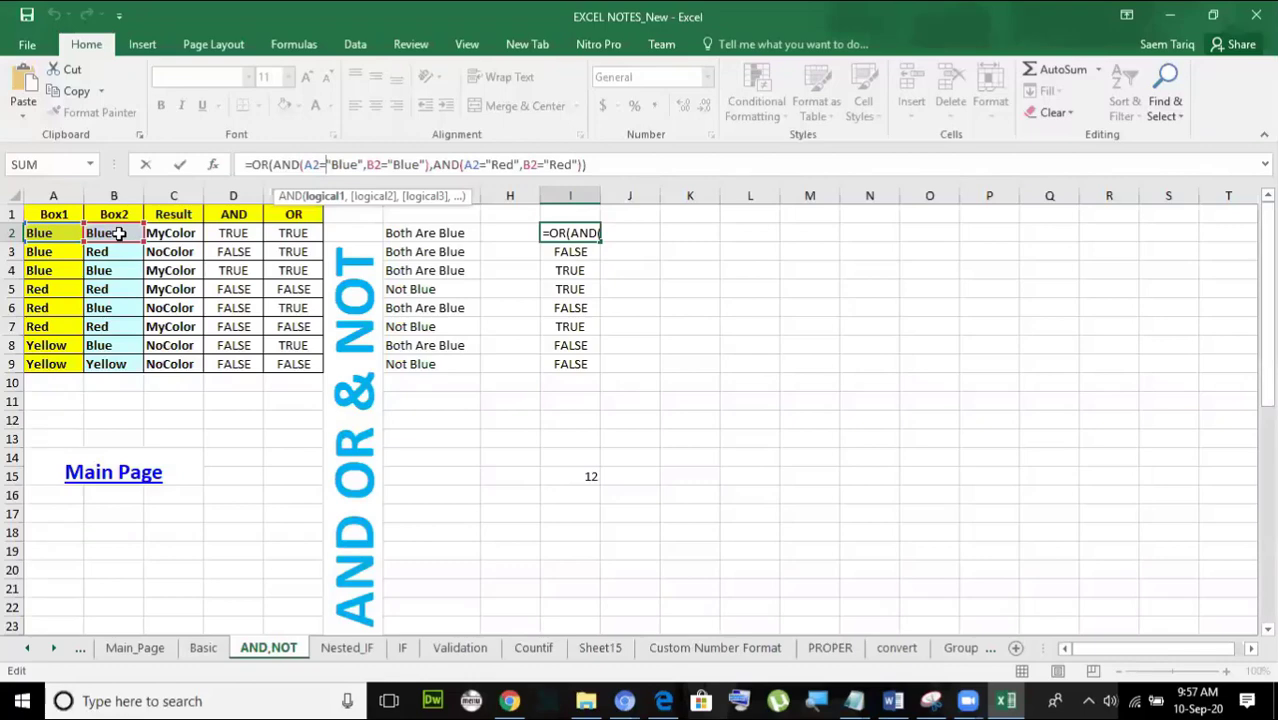
left_click(433, 164)
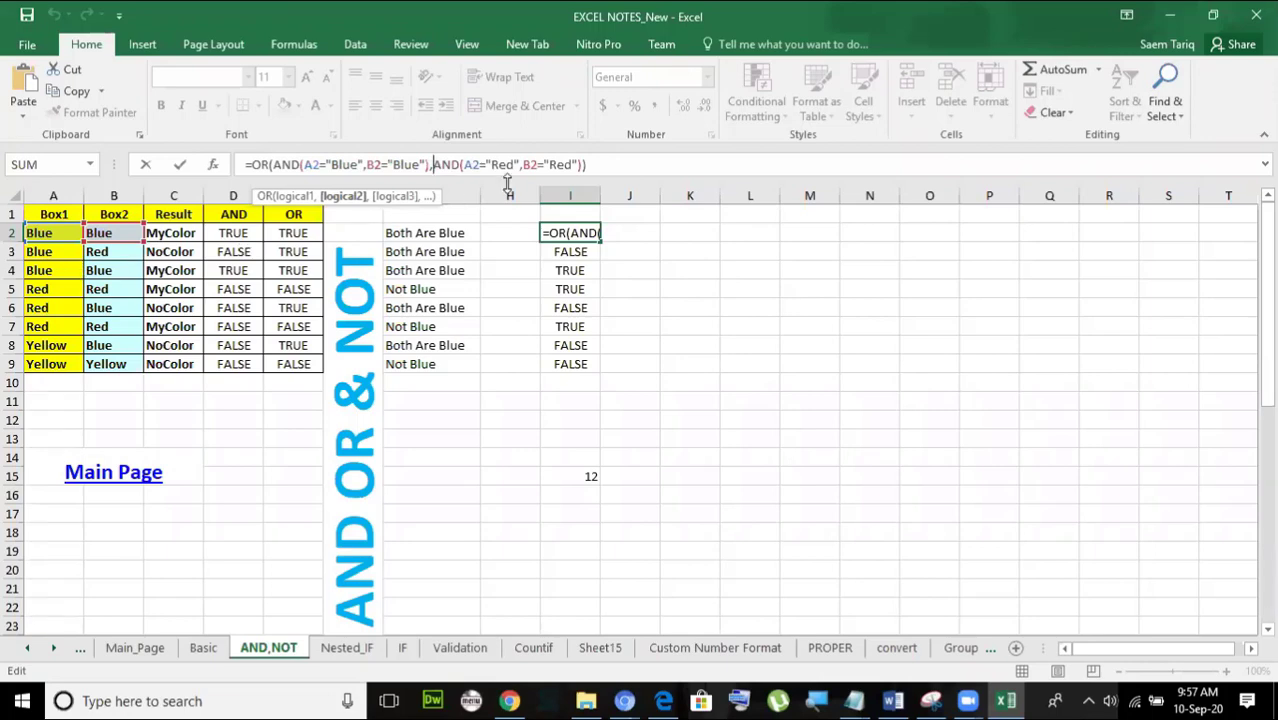
left_click_drag(582, 166, 424, 166)
left_click(427, 165)
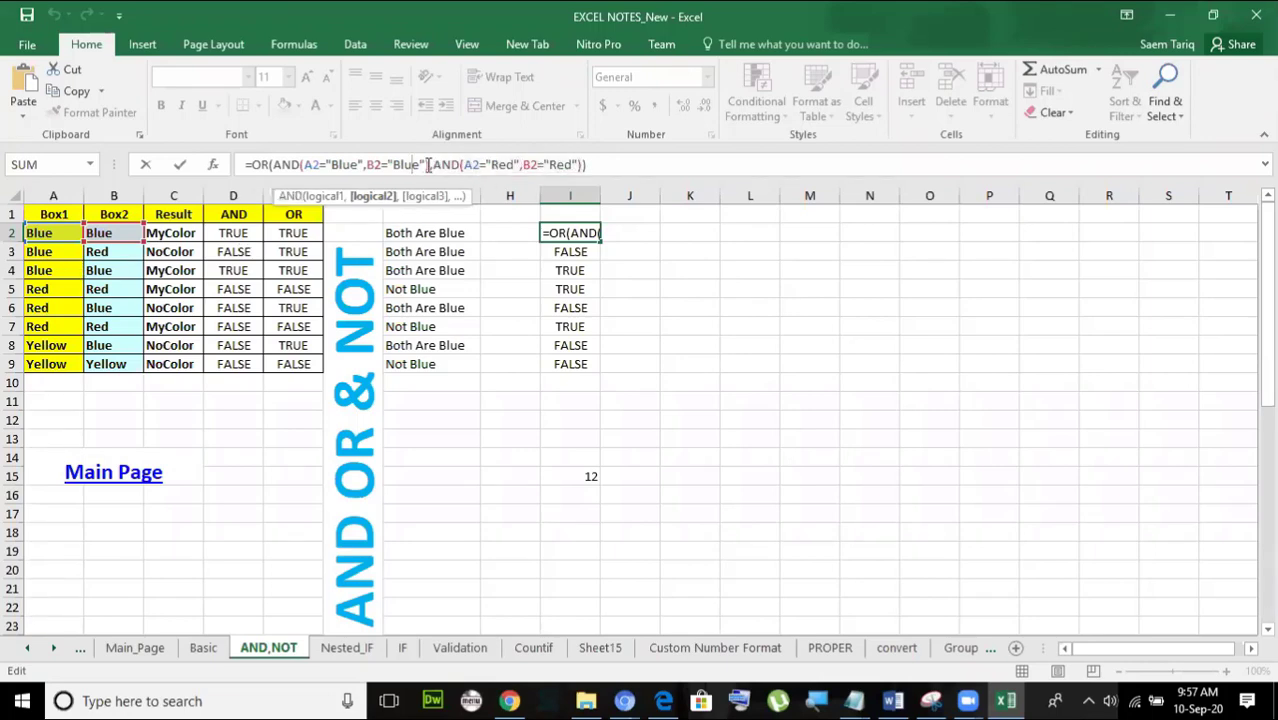
type(")")
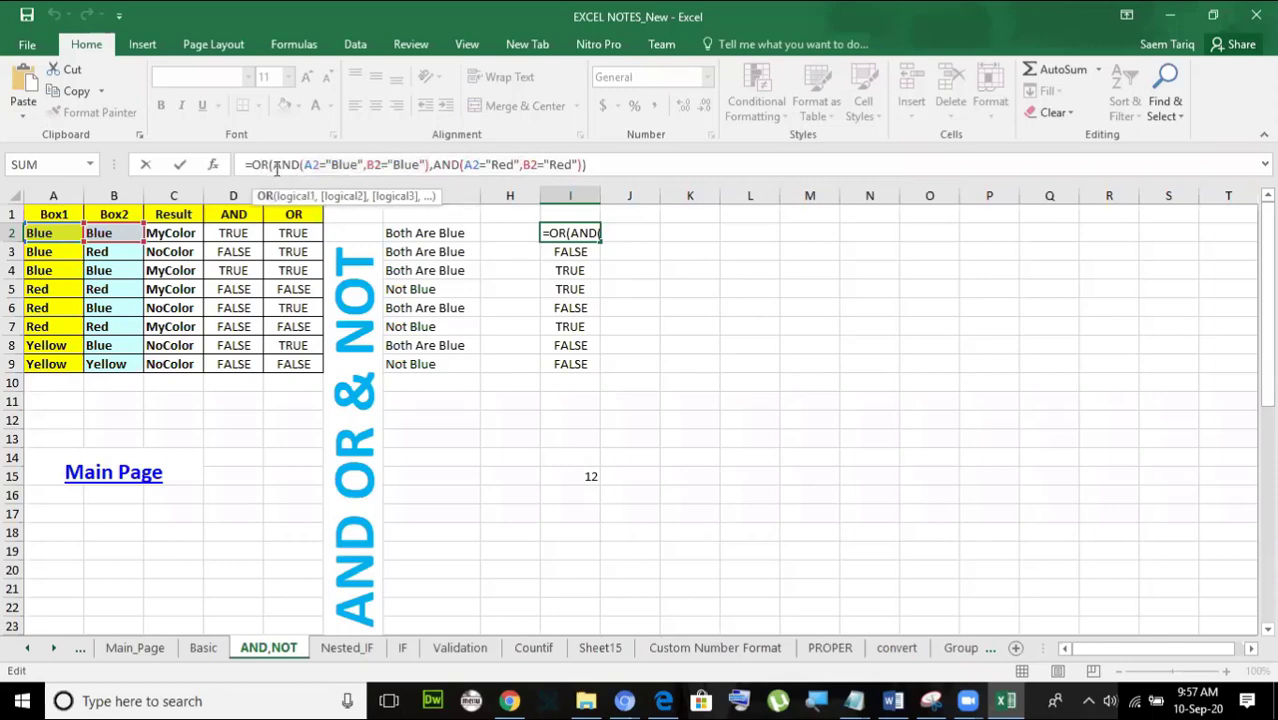
left_click_drag(274, 166, 573, 165)
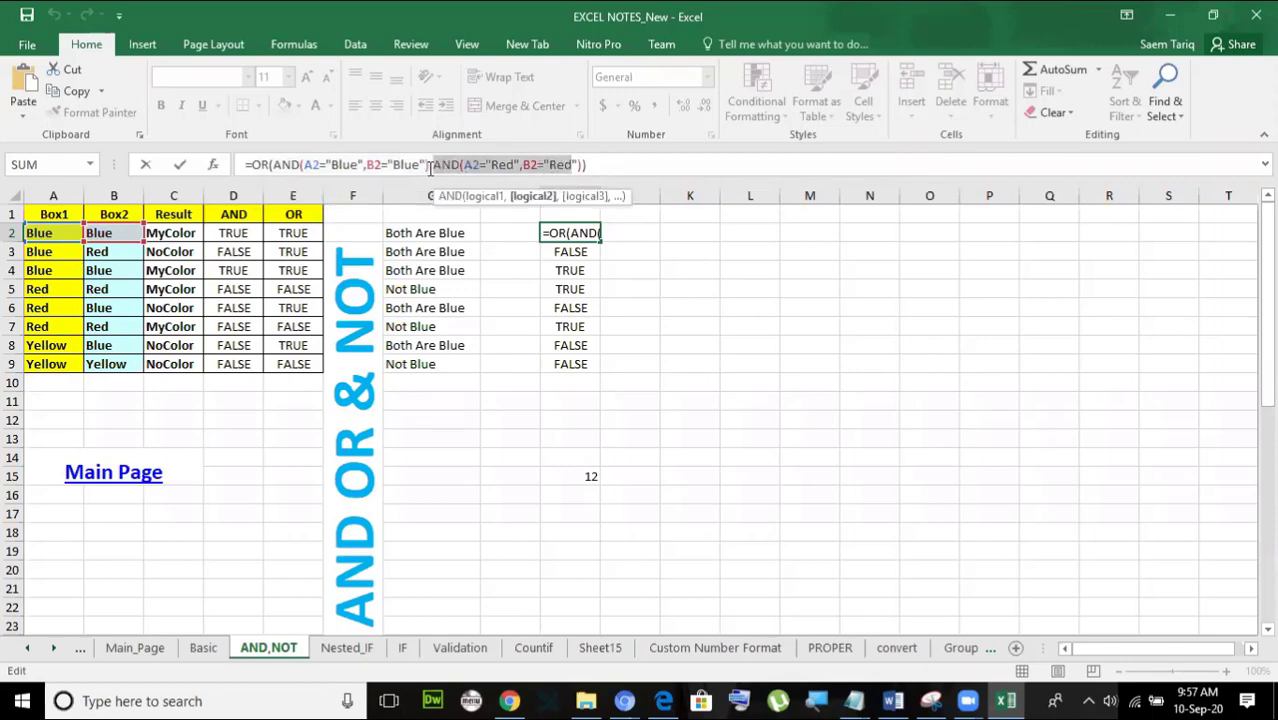
left_click_drag(430, 167, 273, 166)
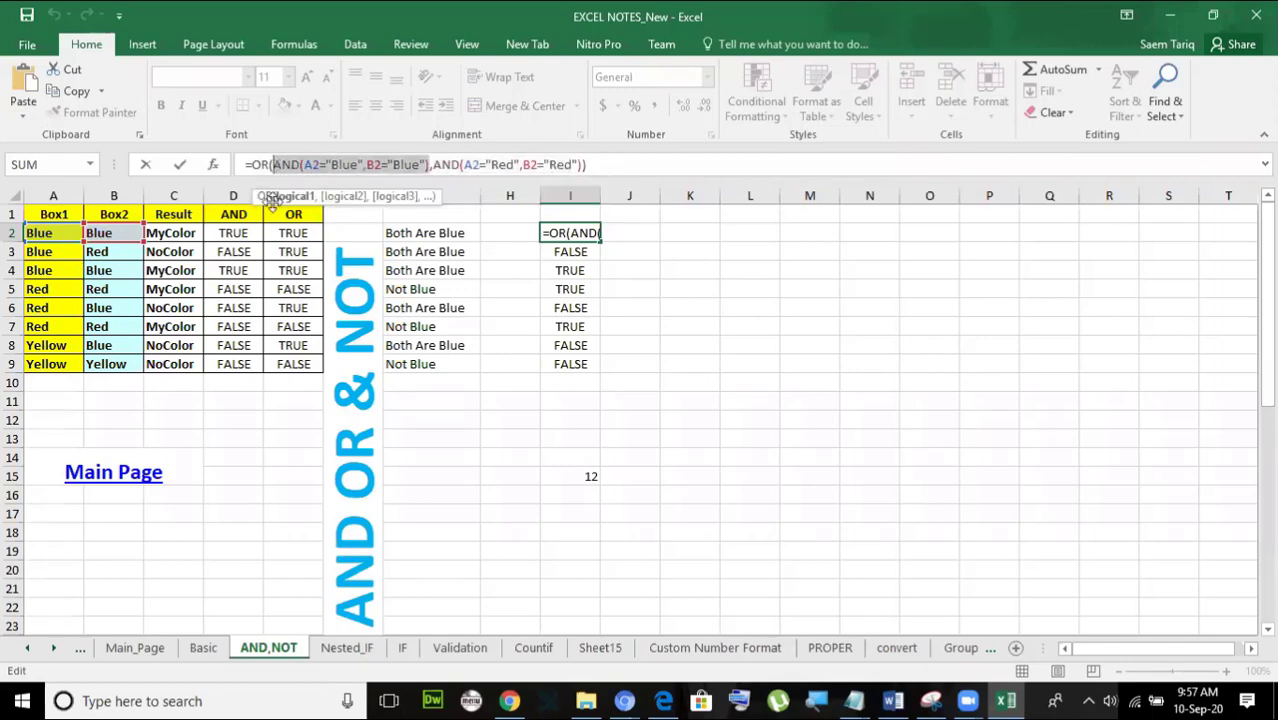
left_click(179, 164)
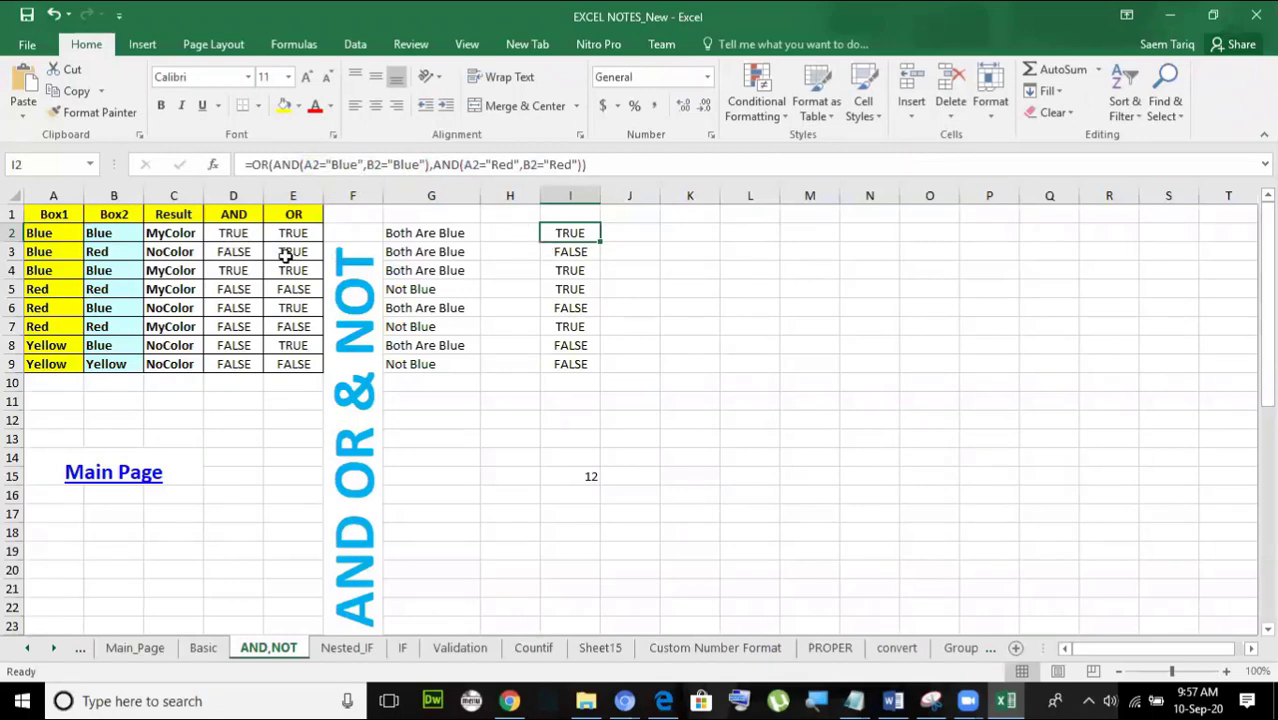
Compare the column I results for rows 2 to 4 with their Box1 and Box2 colors.
left_click(78, 236)
left_click(98, 238)
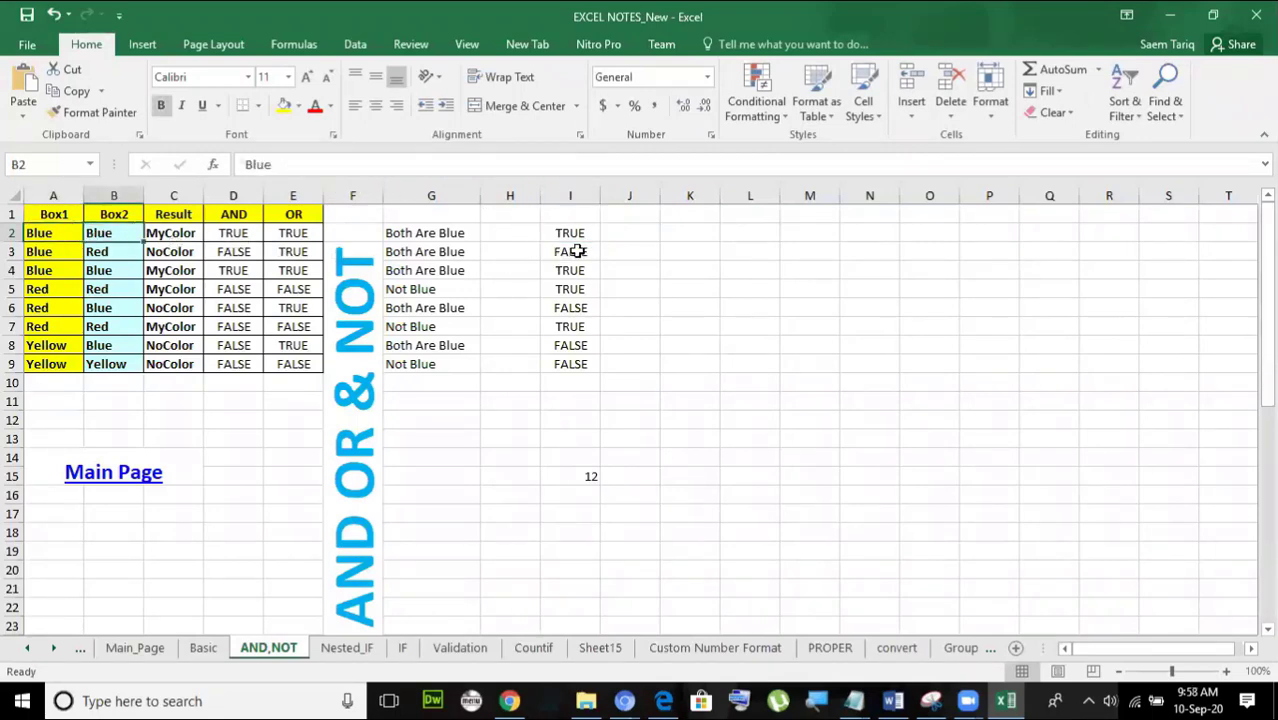
left_click(572, 251)
left_click(47, 253)
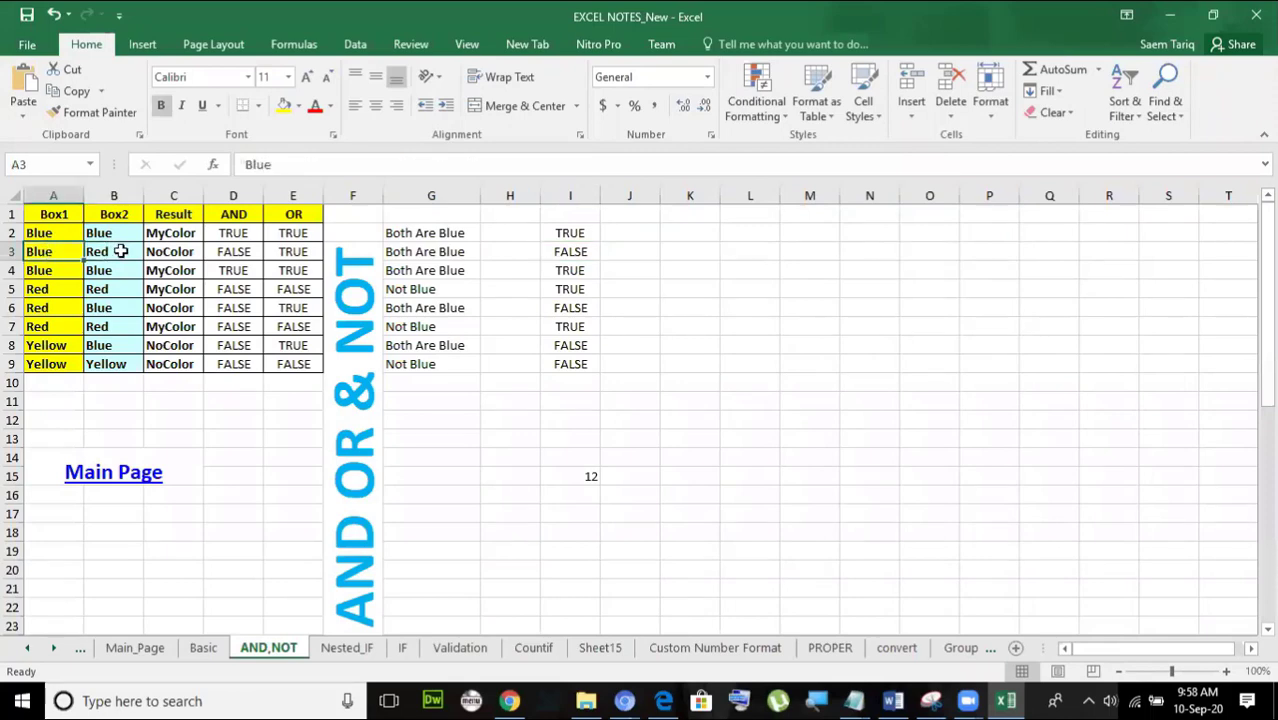
left_click(106, 251)
left_click(66, 254)
left_click(98, 252)
left_click(567, 253)
left_click(567, 270)
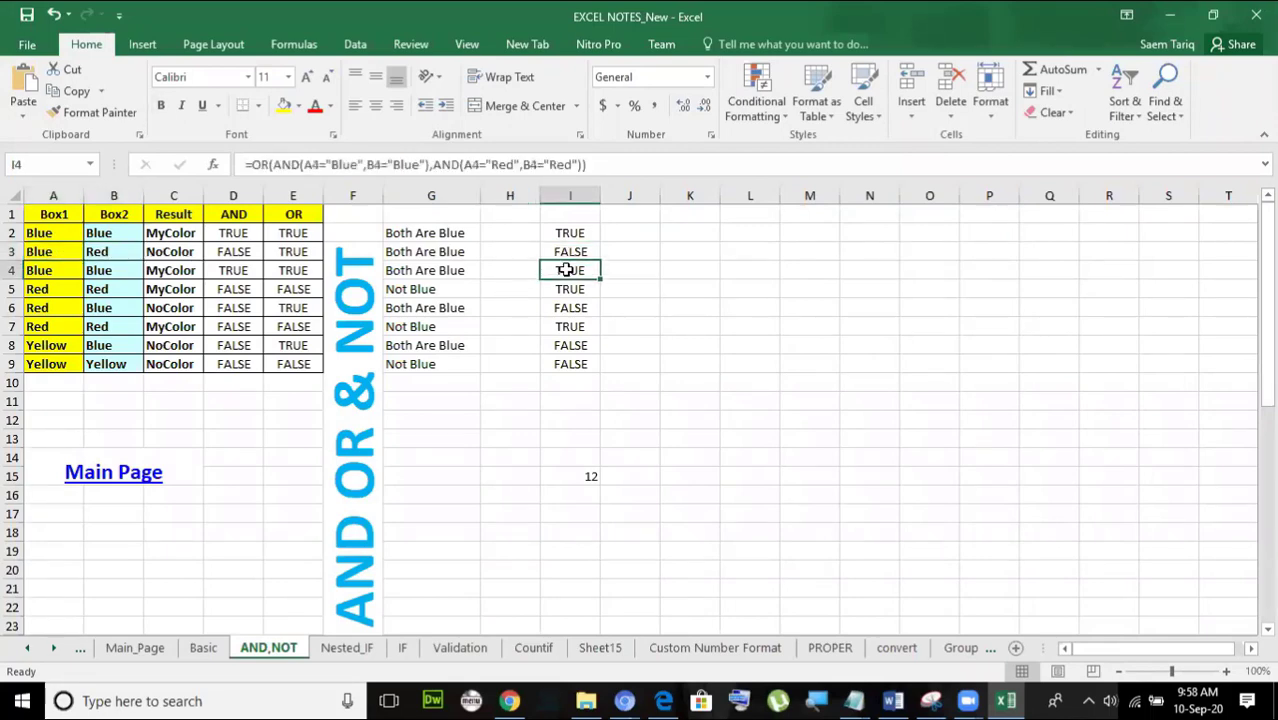
left_click(62, 271)
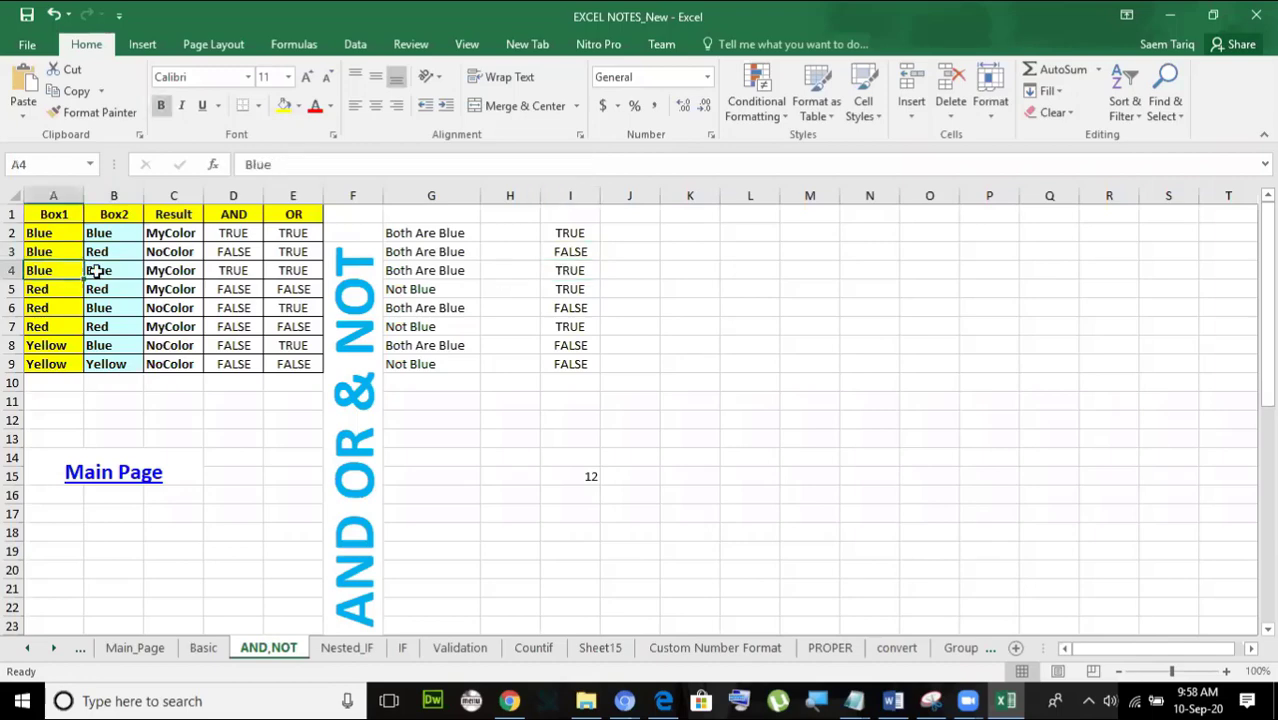
left_click(106, 271)
Compare the column I results for rows 5, 7, 8 and 9 with their Box1 and Box2 colors.
left_click(560, 289)
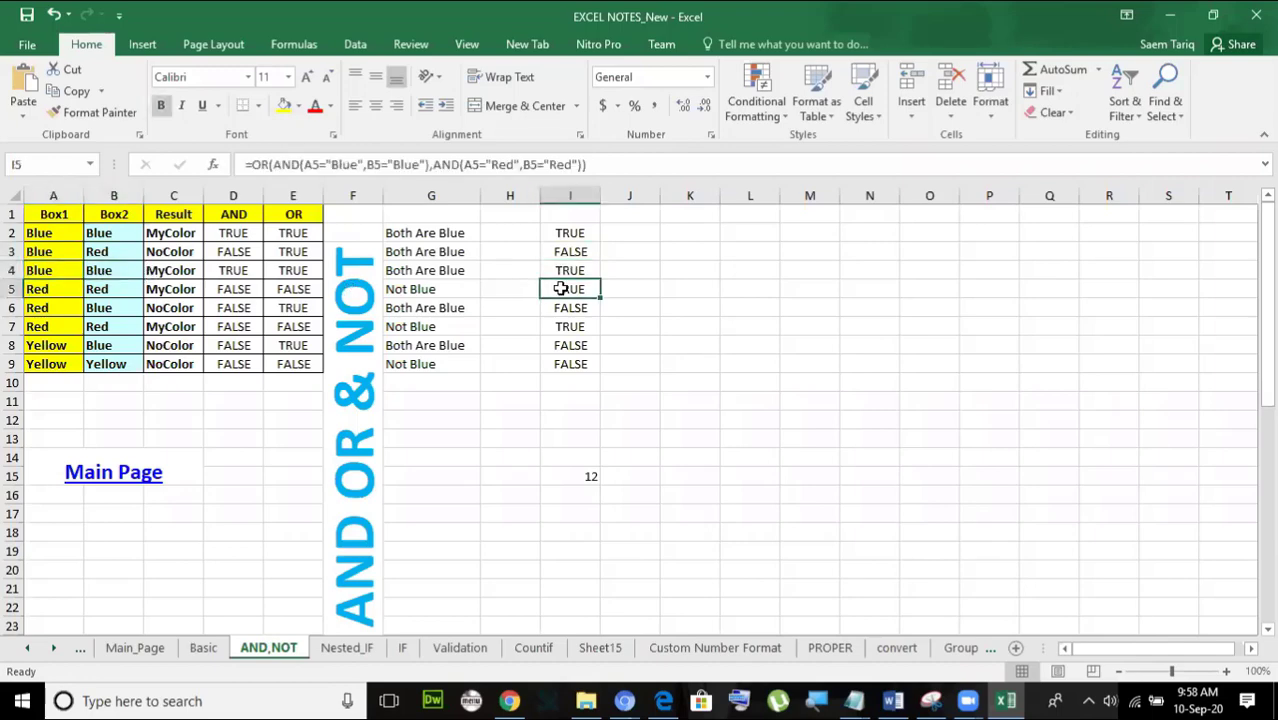
left_click(38, 290)
left_click(118, 289)
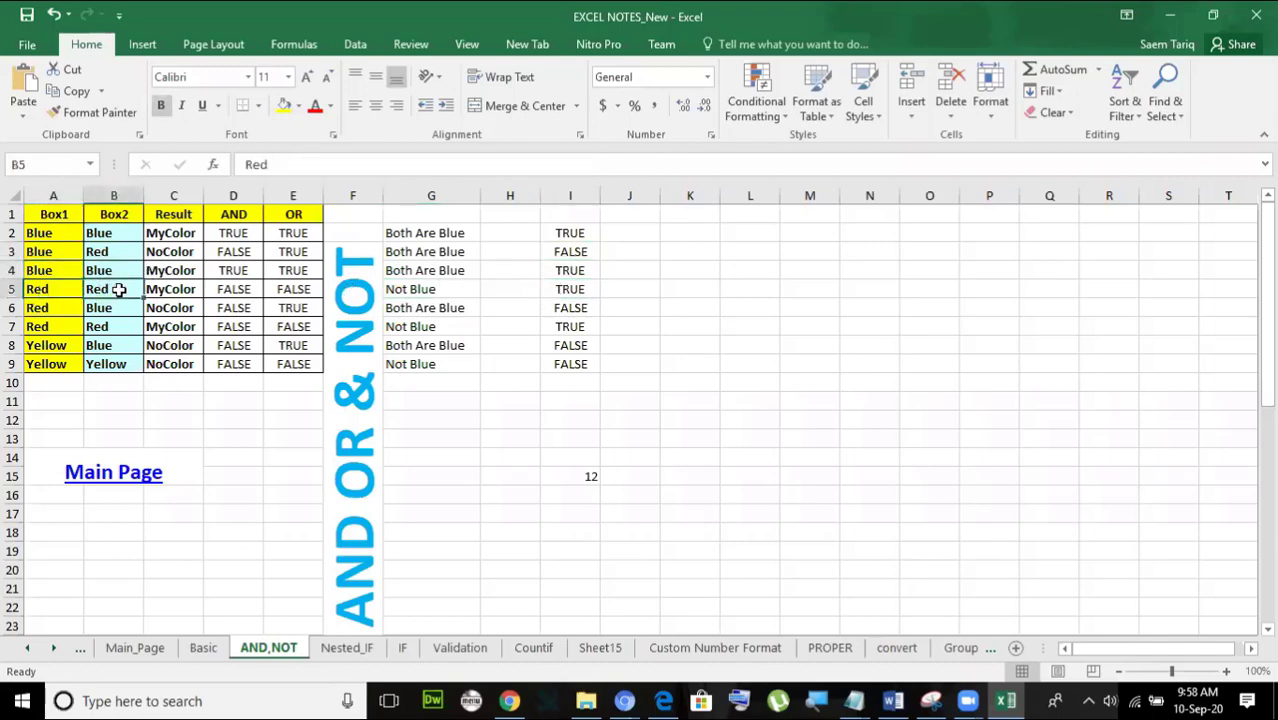
left_click(552, 326)
left_click(110, 326)
left_click(56, 327)
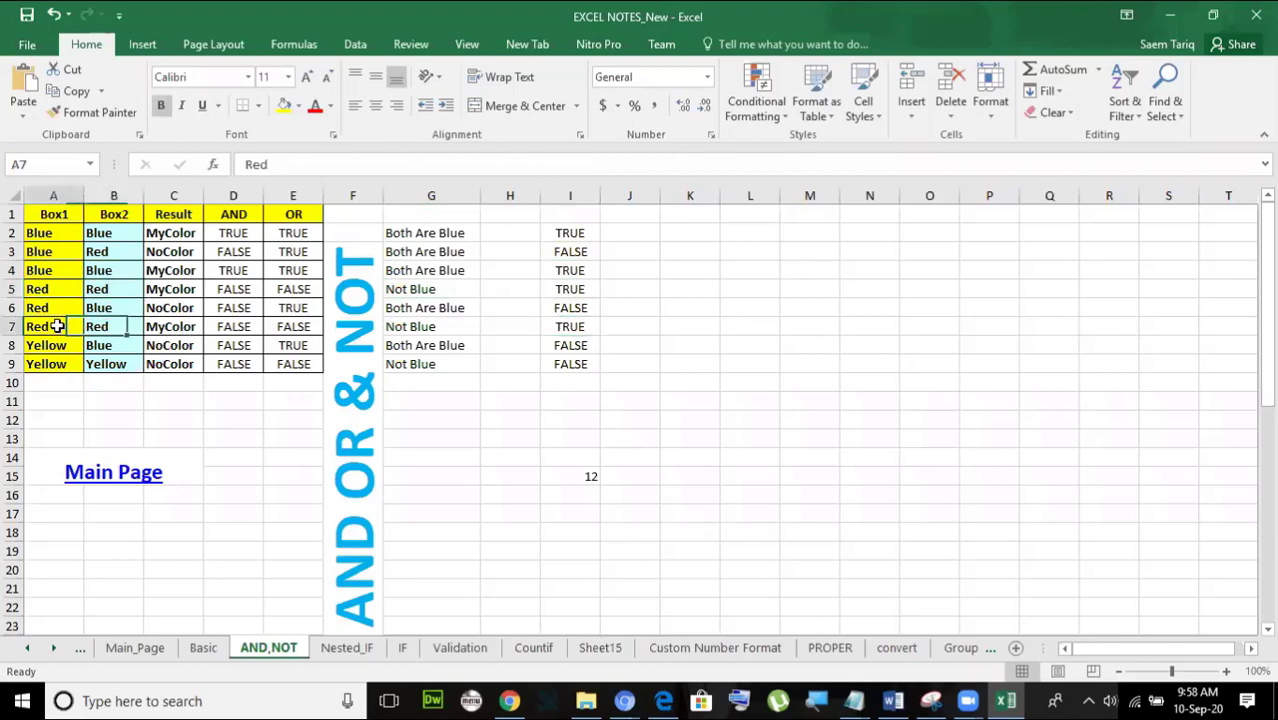
left_click(542, 344)
left_click(560, 360)
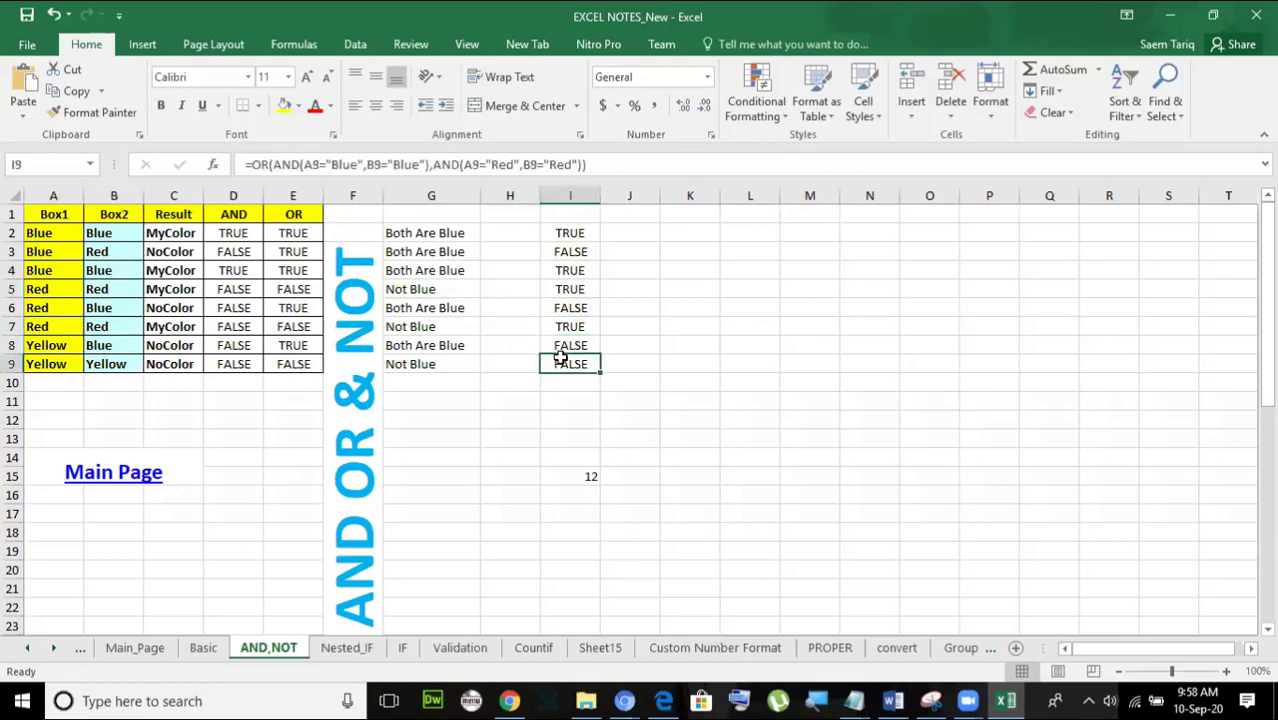
left_click(57, 364)
left_click(110, 364)
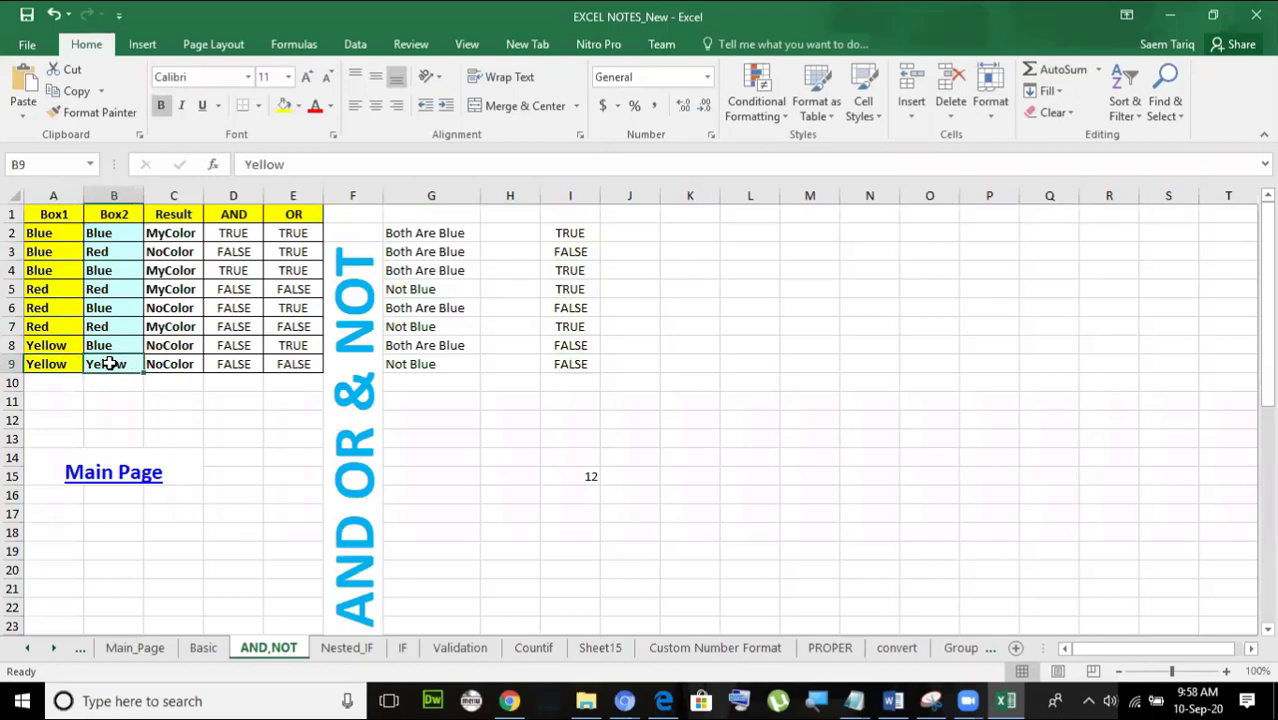
left_click(551, 345)
left_click(78, 347)
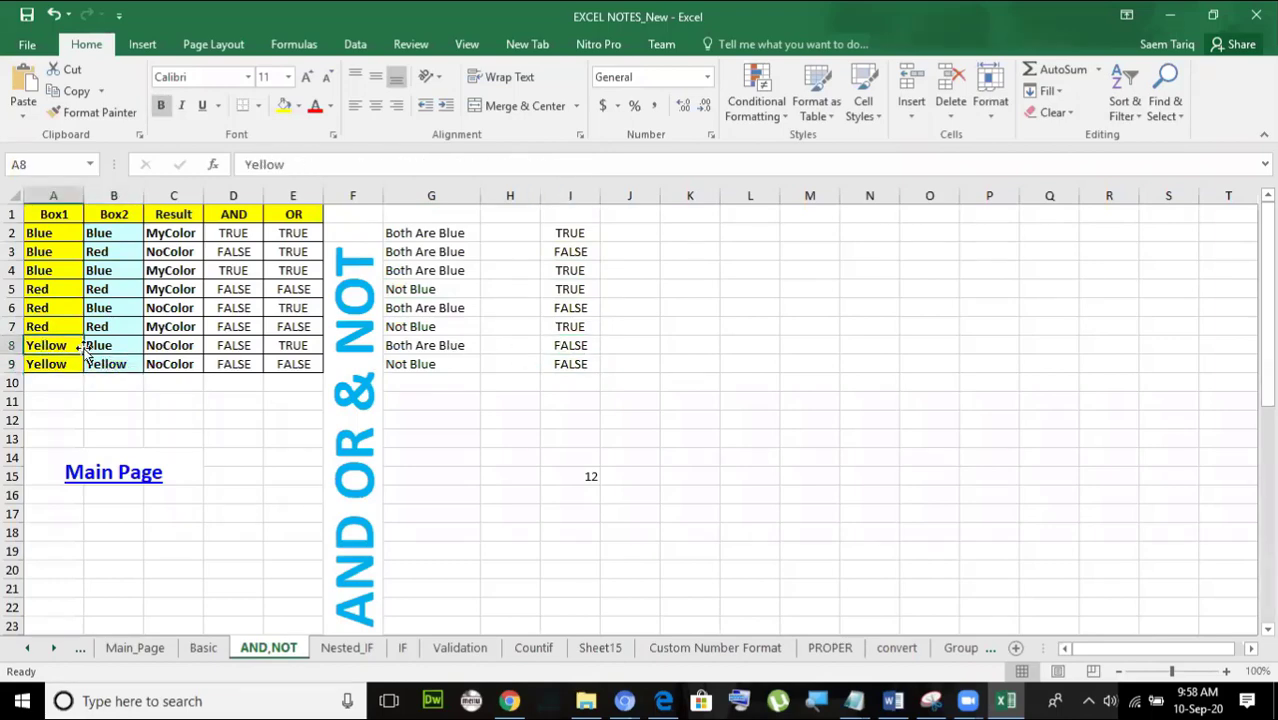
Compare the OR condition in I2 with the IF formulas in G2 and C2, keeping all three unchanged.
left_click(572, 236)
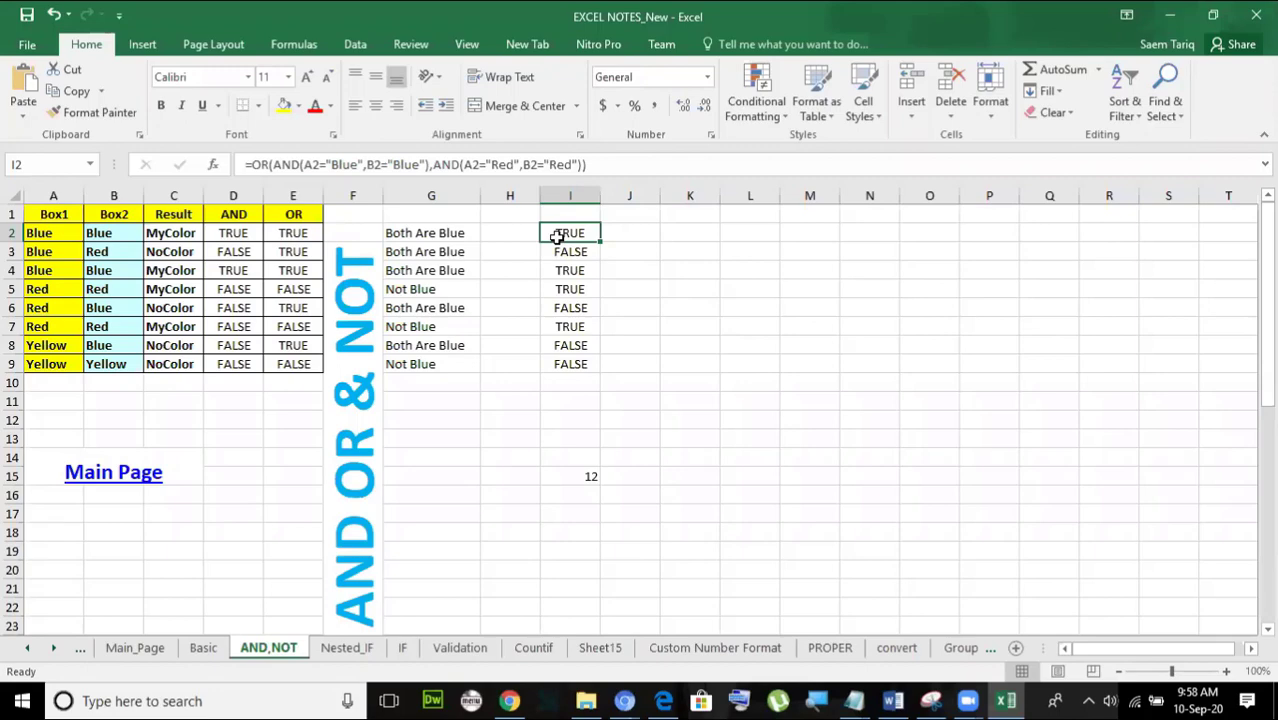
left_click_drag(604, 165, 243, 172)
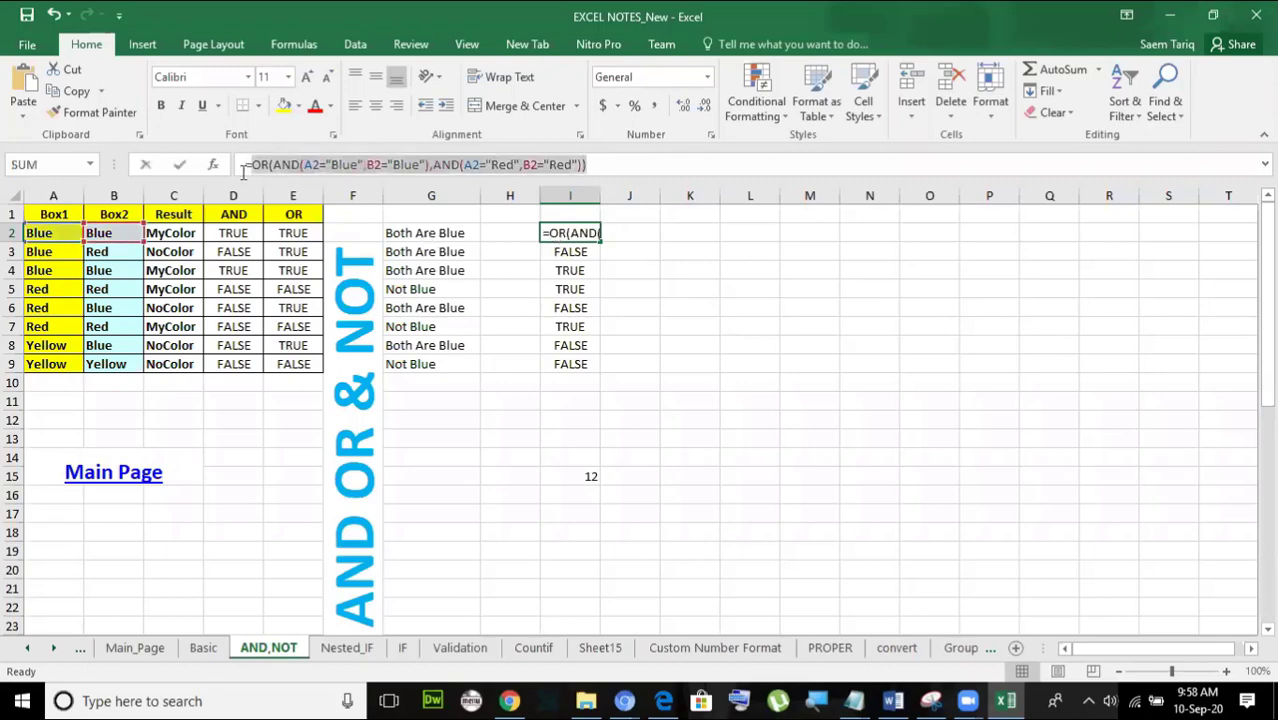
left_click(180, 165)
left_click(438, 233)
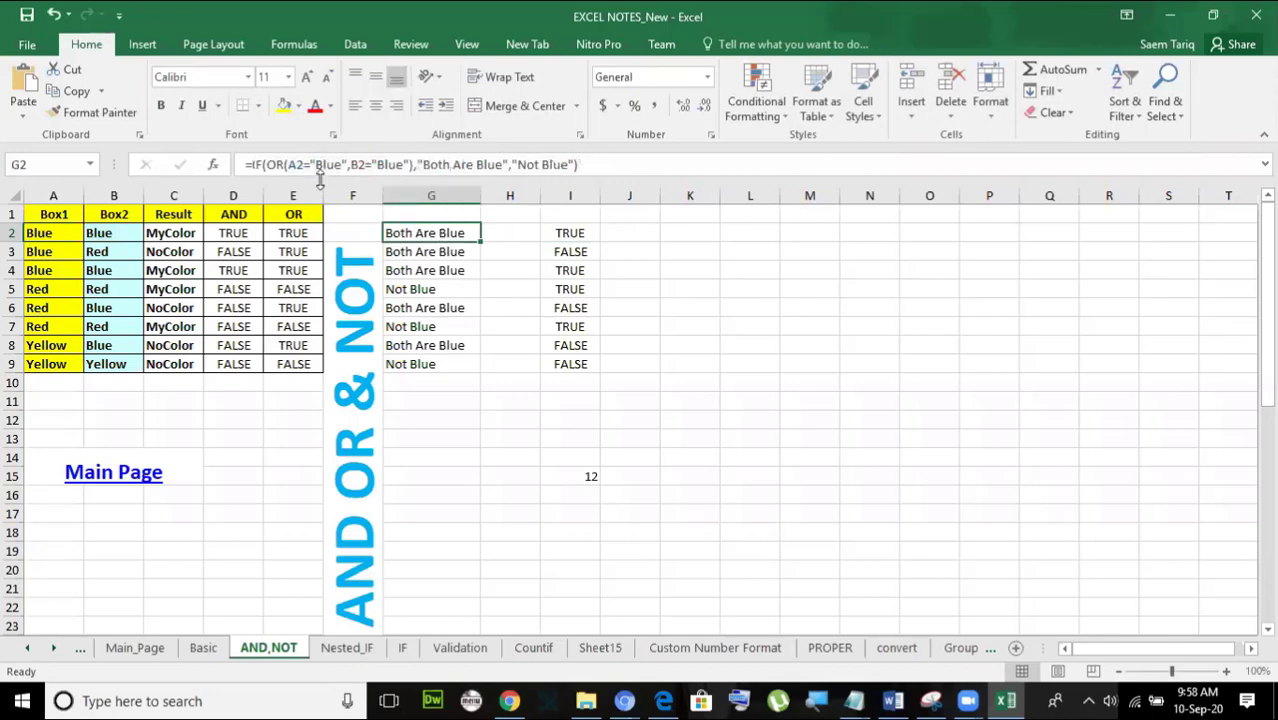
left_click(180, 232)
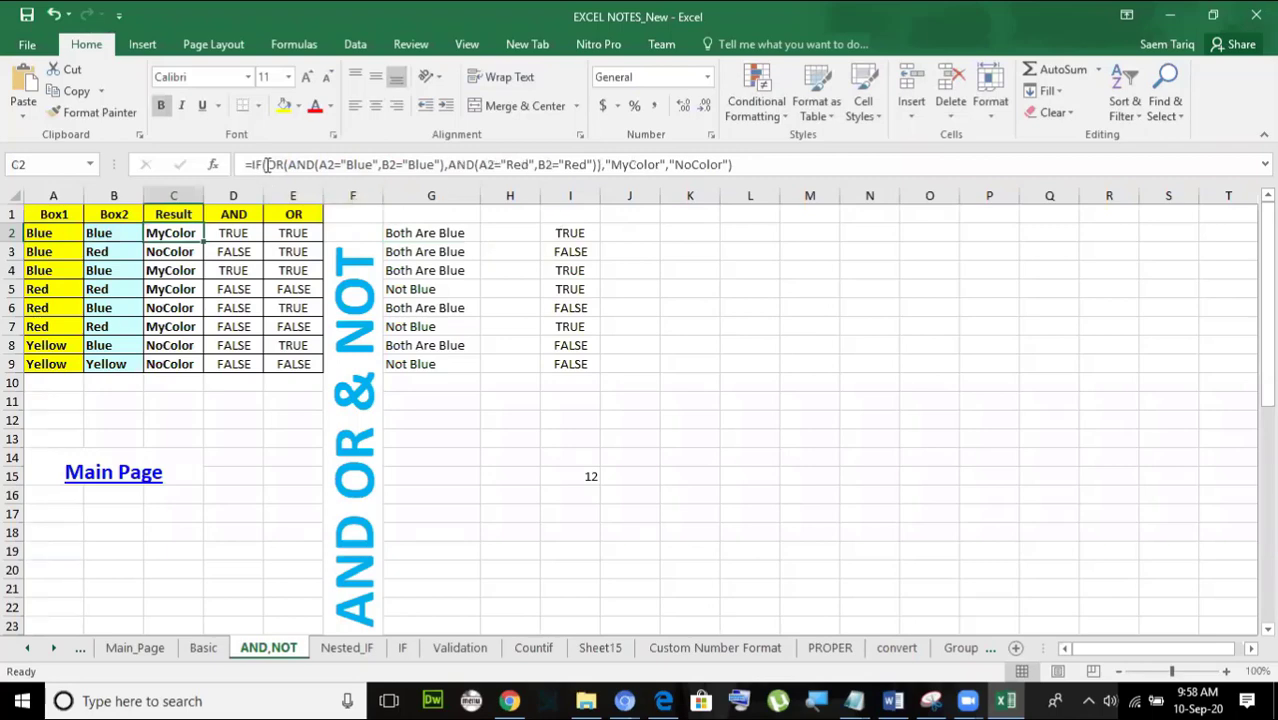
left_click_drag(268, 164, 604, 160)
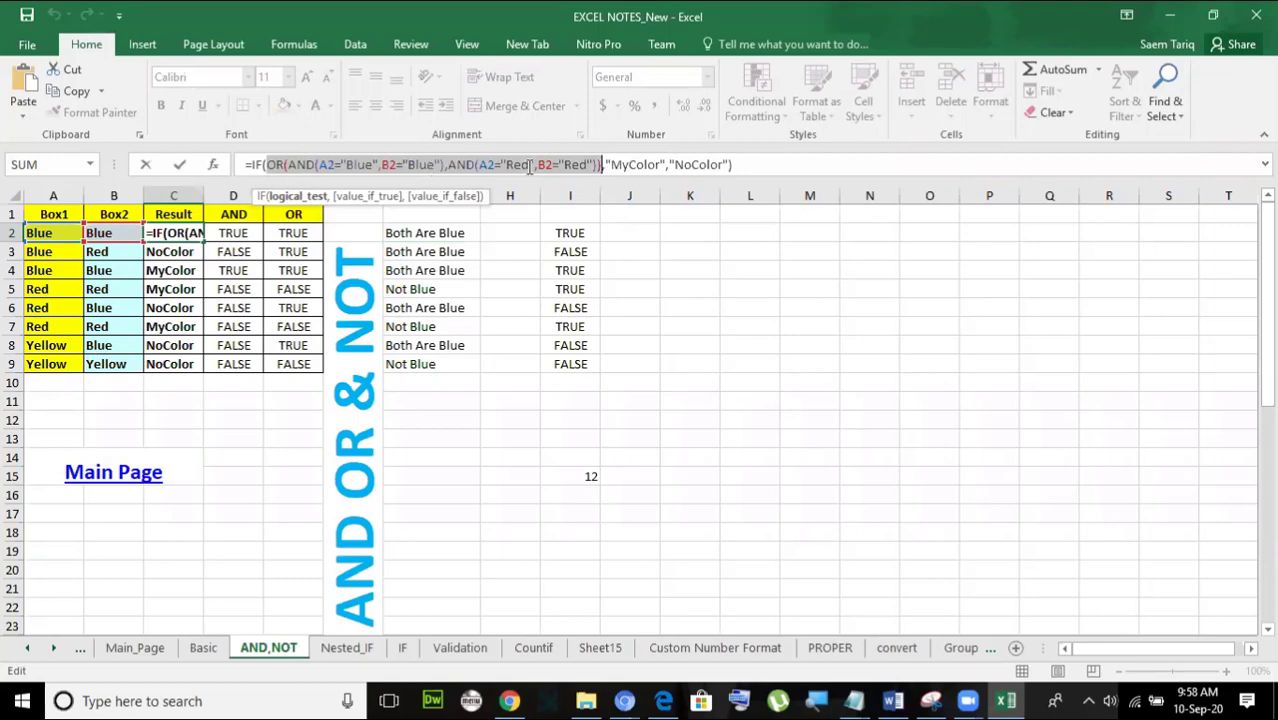
left_click(179, 164)
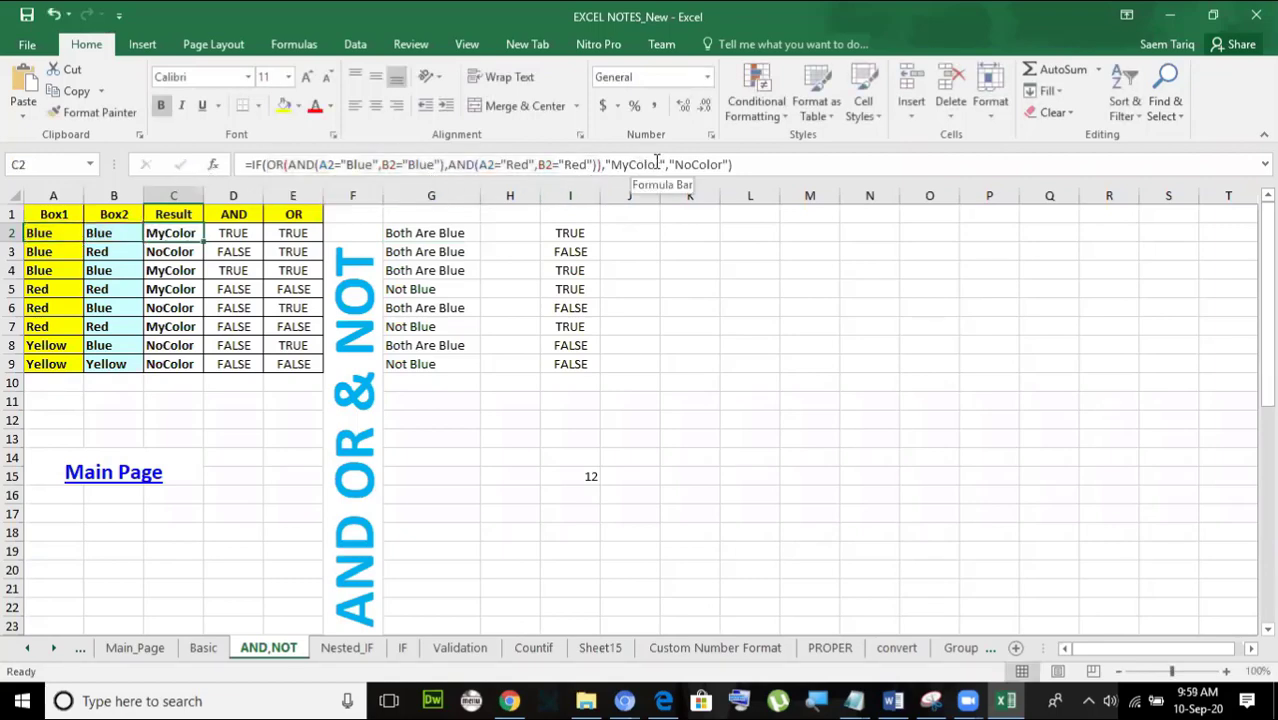
left_click(616, 164)
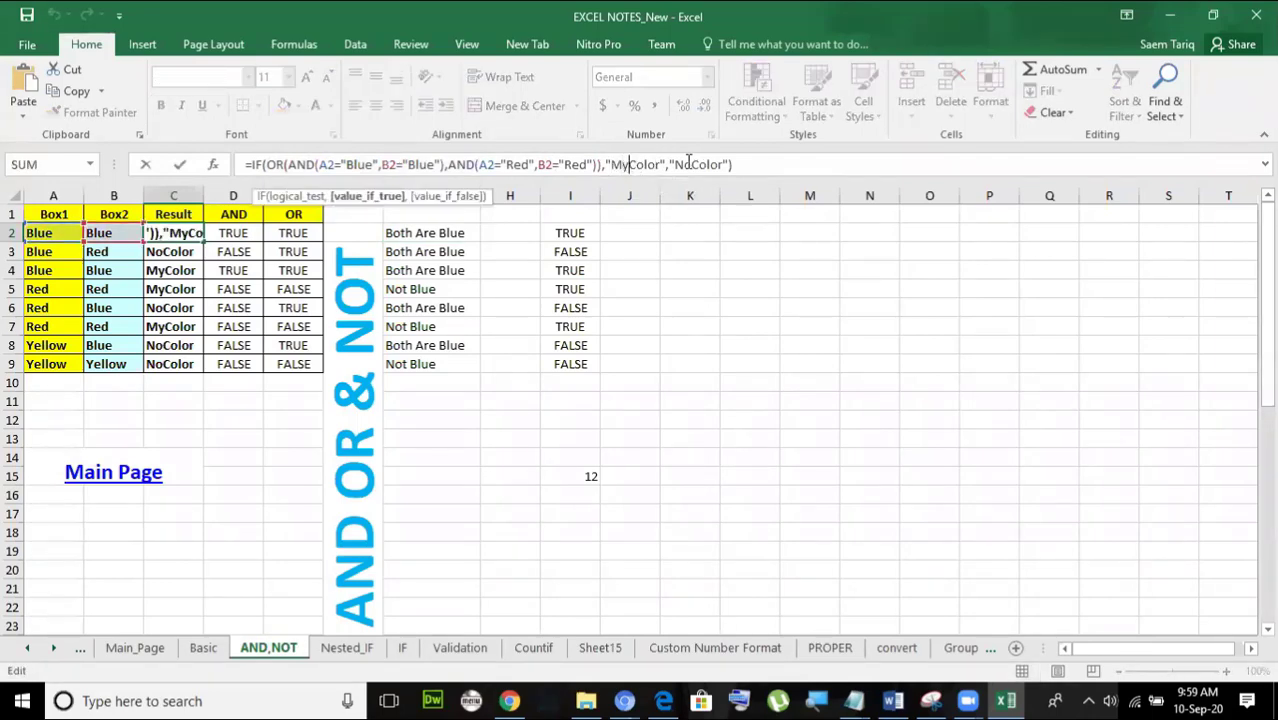
key("BackSpace")
key("Delete")
type("Same")
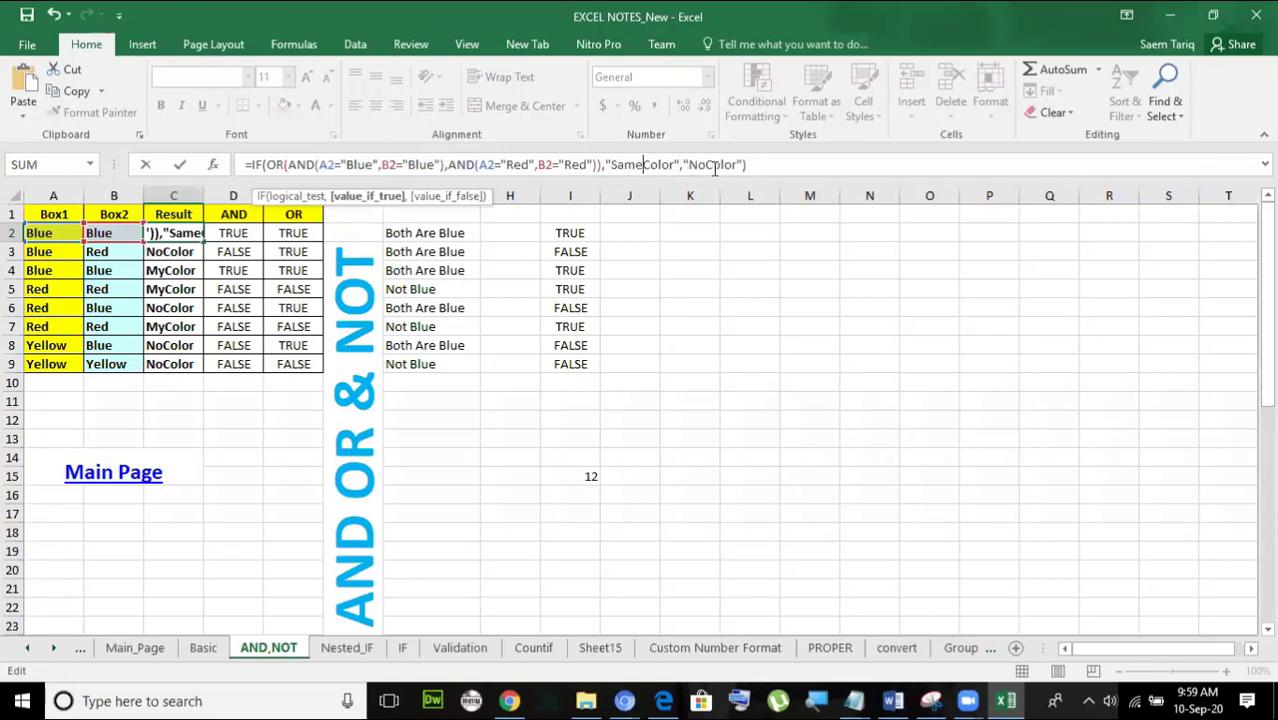
left_click(712, 164)
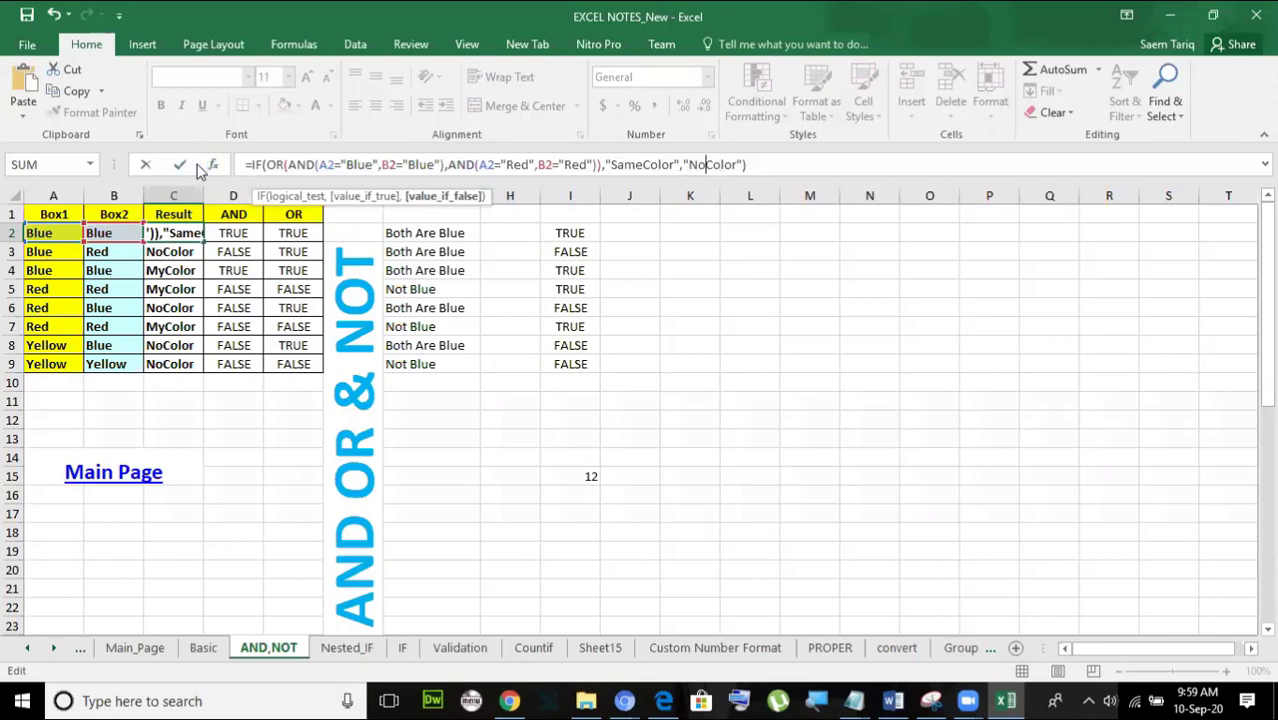
key("ctrl+z")
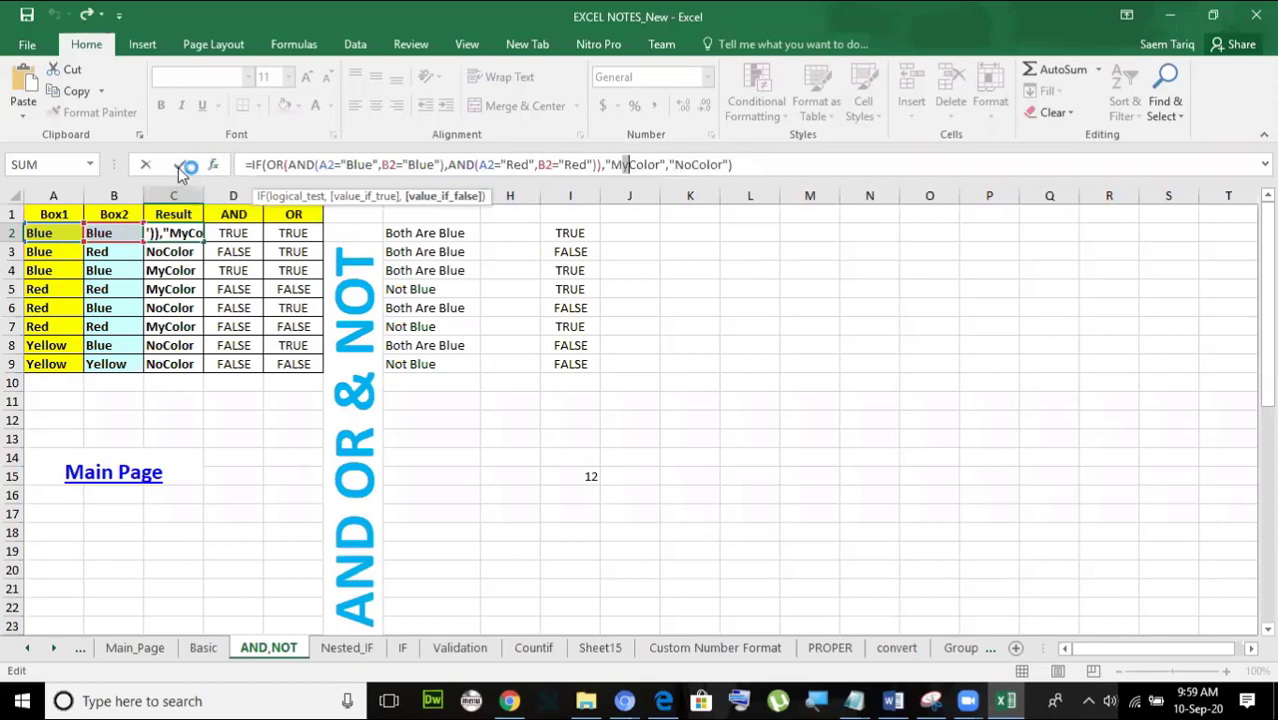
key("Escape")
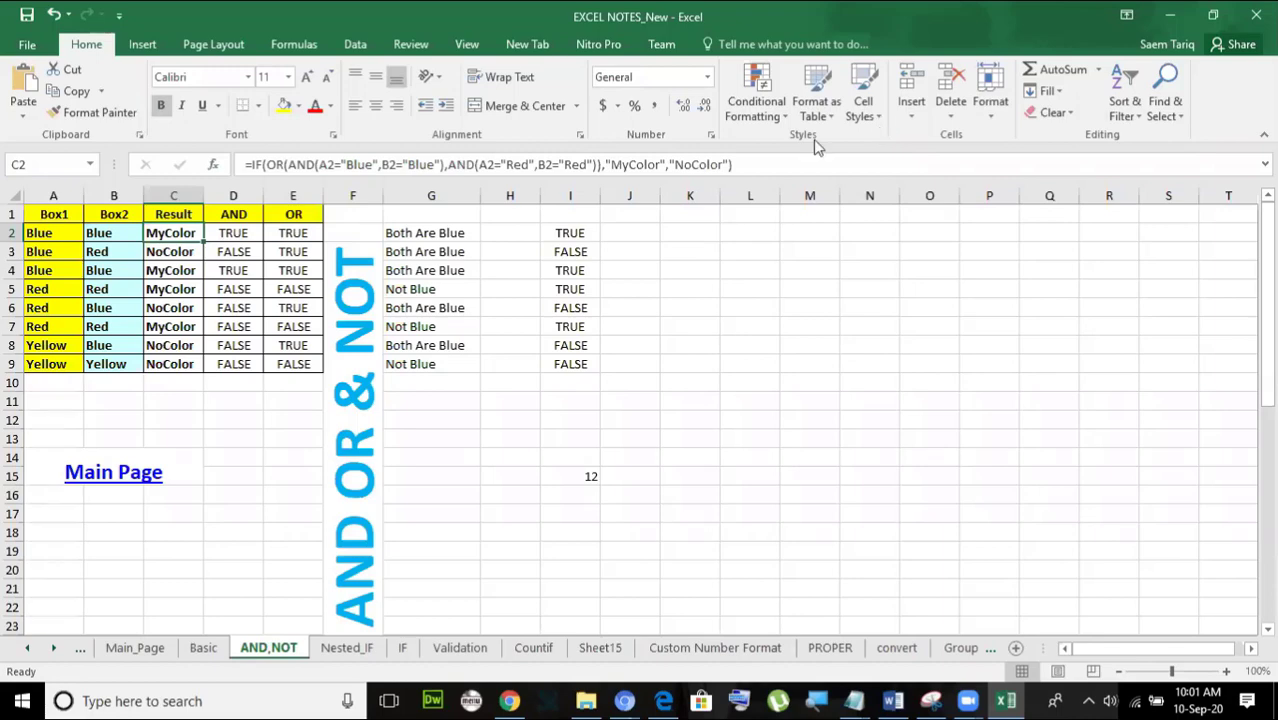
Return to the Main Page sheet through its link and open the Sumif example.
left_click(212, 472)
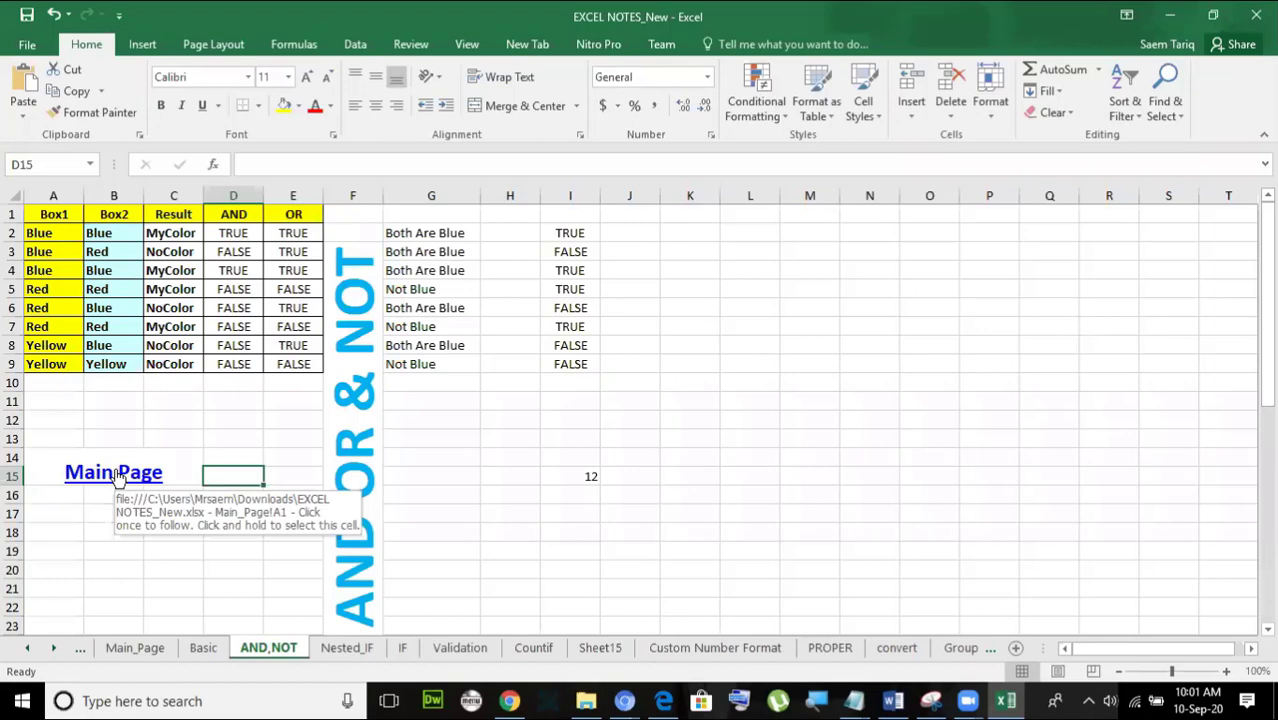
left_click(118, 476)
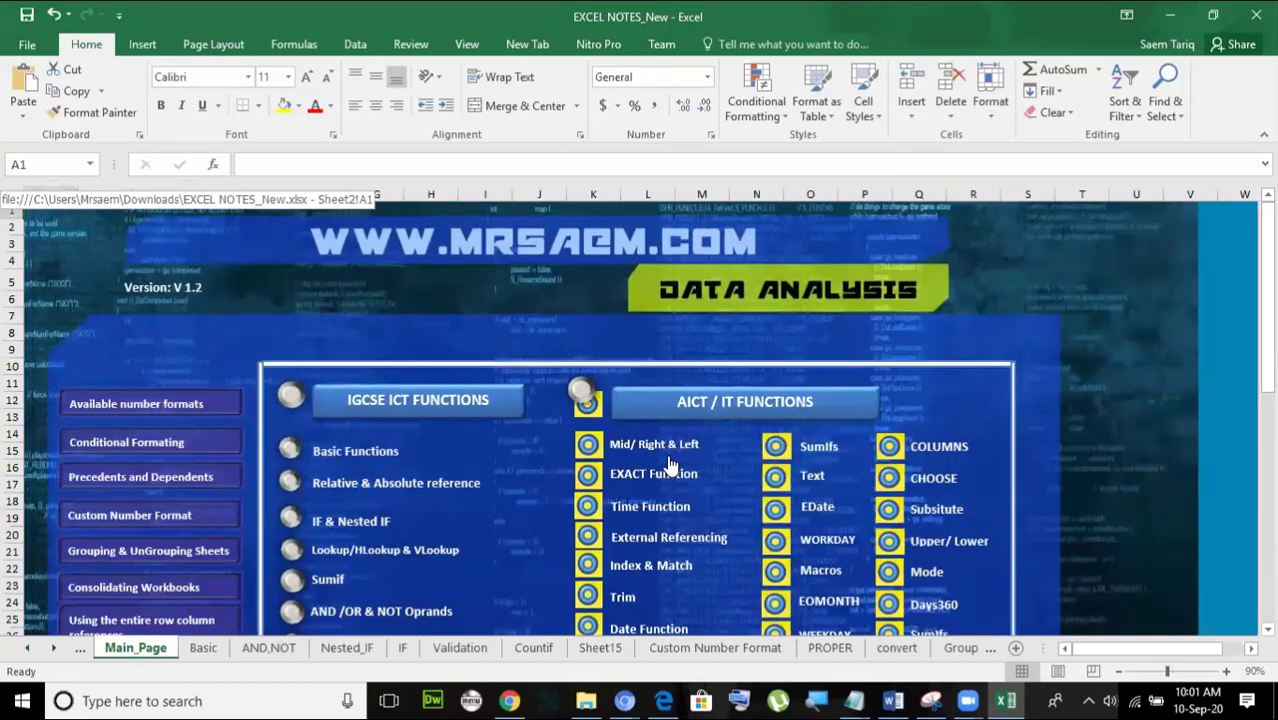
scroll(670, 465, "down", 5)
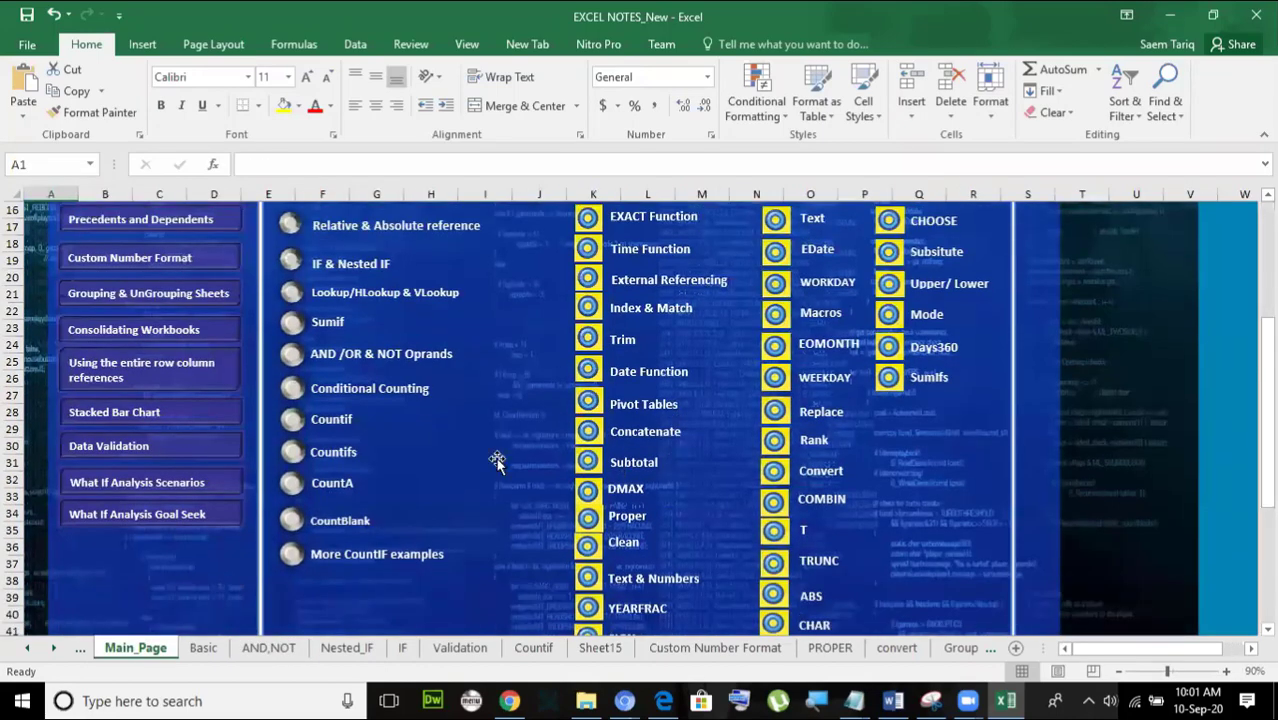
scroll(497, 461, "up", 2)
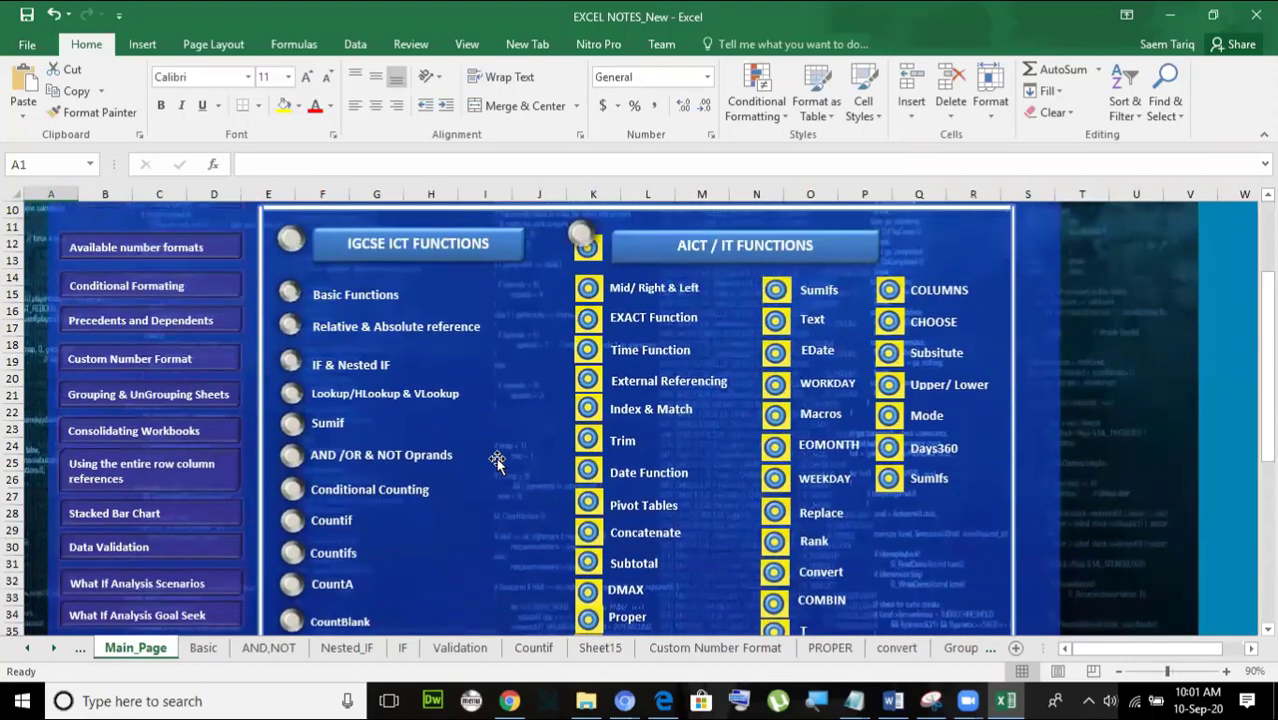
left_click(327, 430)
Examine the SUMIF formula in F7 against the names in A2:A11 and the points in B2:B11.
left_click(478, 327)
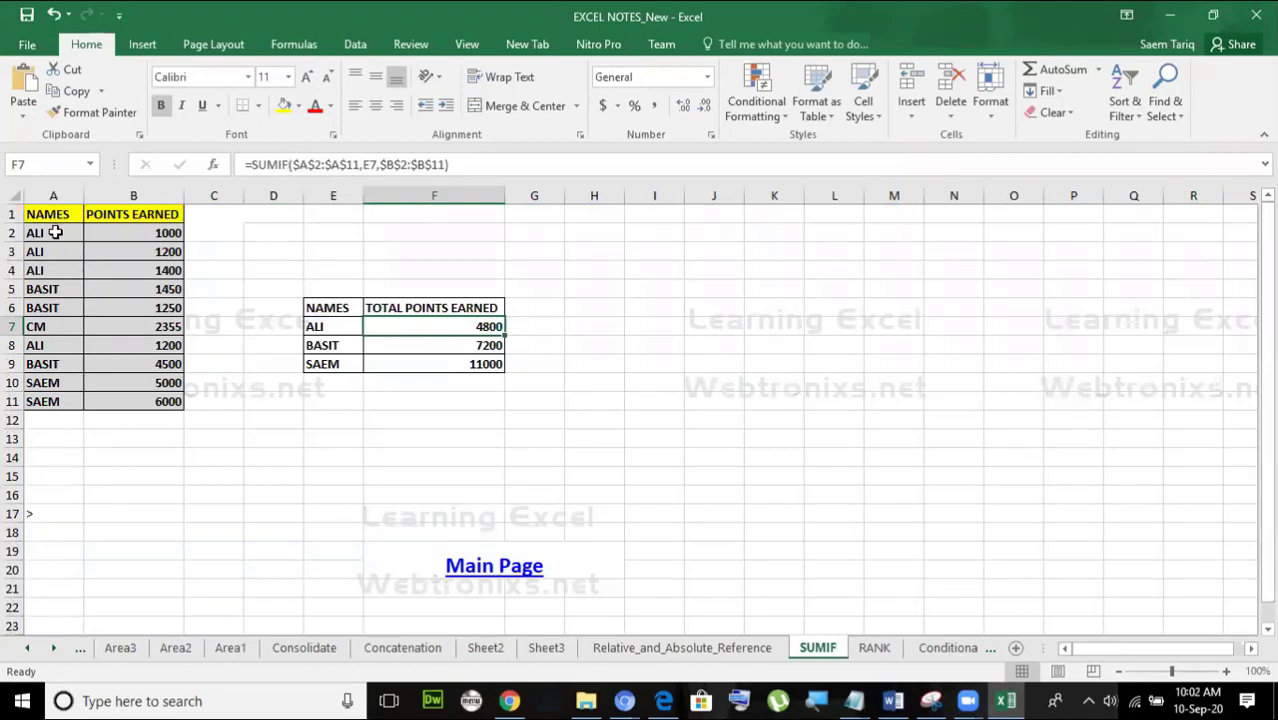
left_click_drag(55, 232, 60, 416)
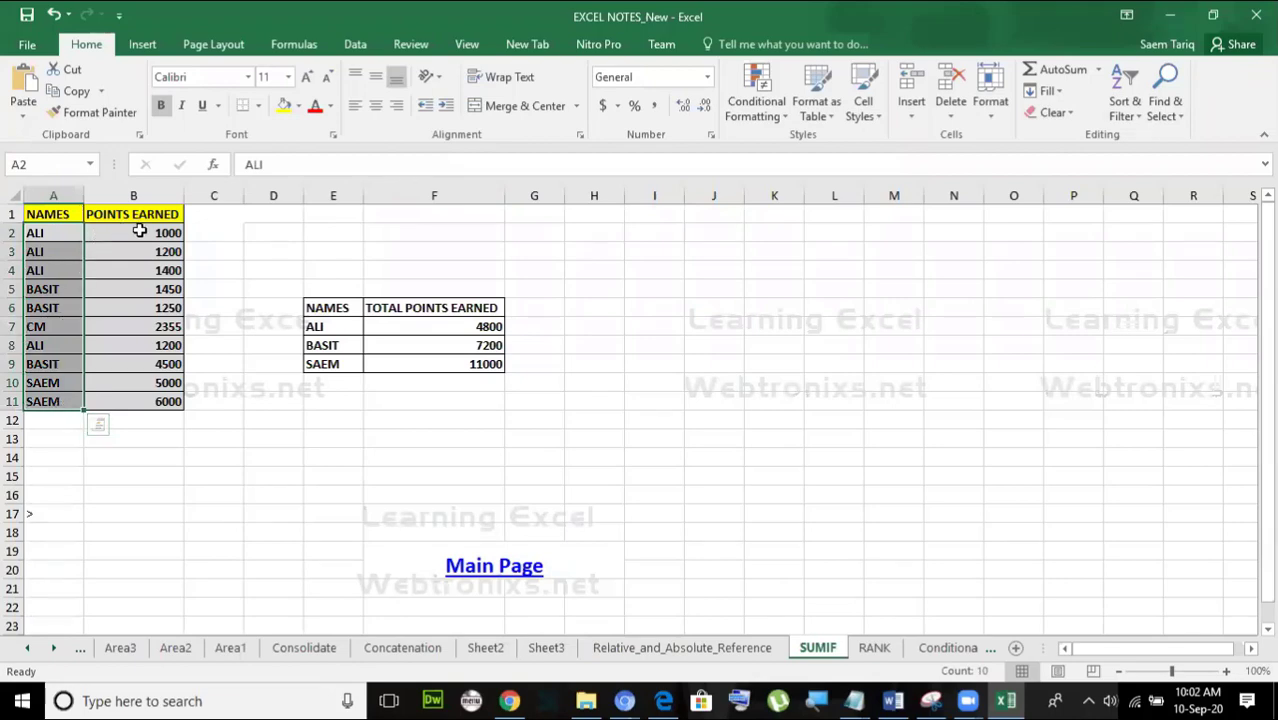
left_click_drag(139, 229, 132, 404)
Compare the totals in F7 and F8 with the matching name and points rows in columns A and B.
left_click(454, 326)
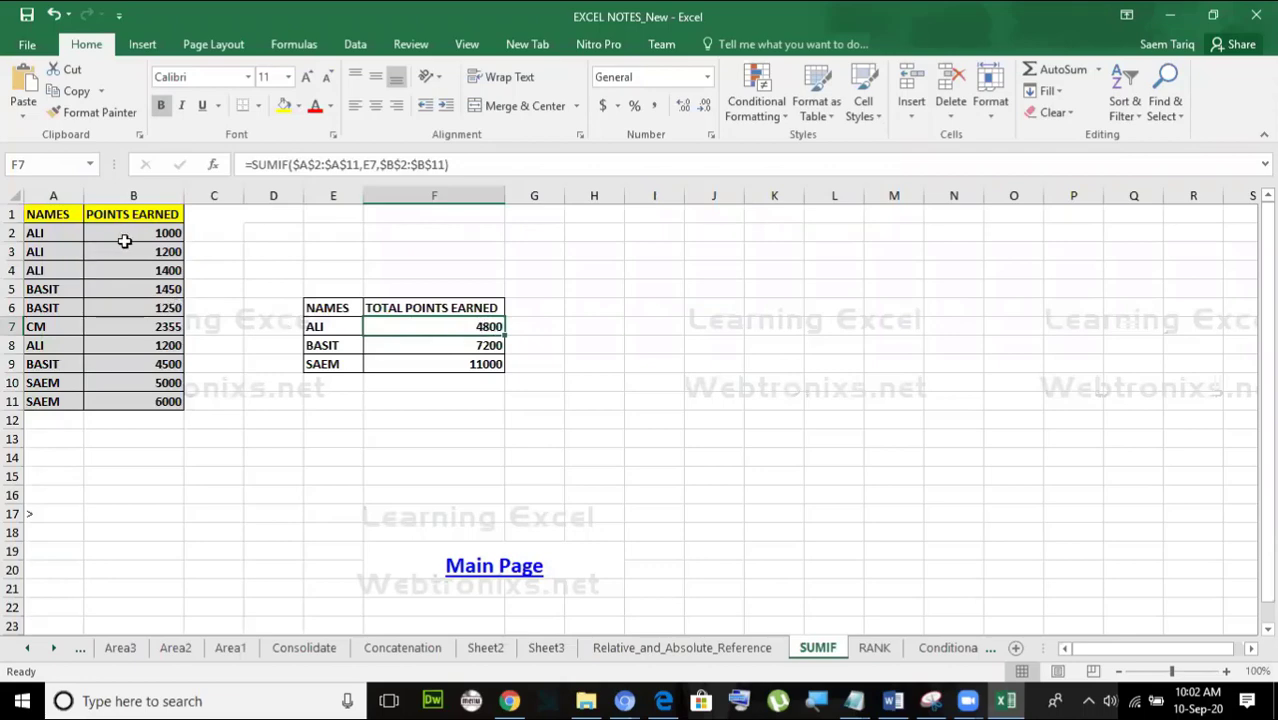
left_click_drag(80, 230, 150, 233)
left_click_drag(63, 257, 177, 268)
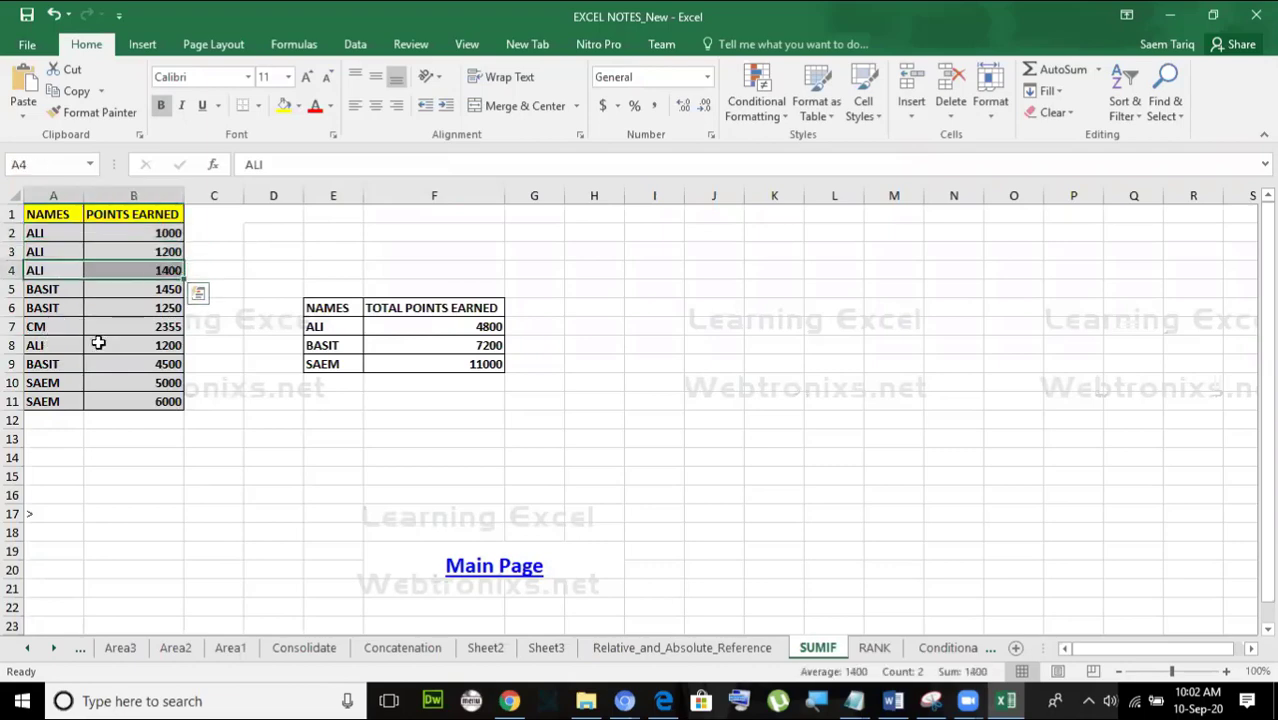
left_click_drag(95, 342, 171, 344)
left_click(442, 344)
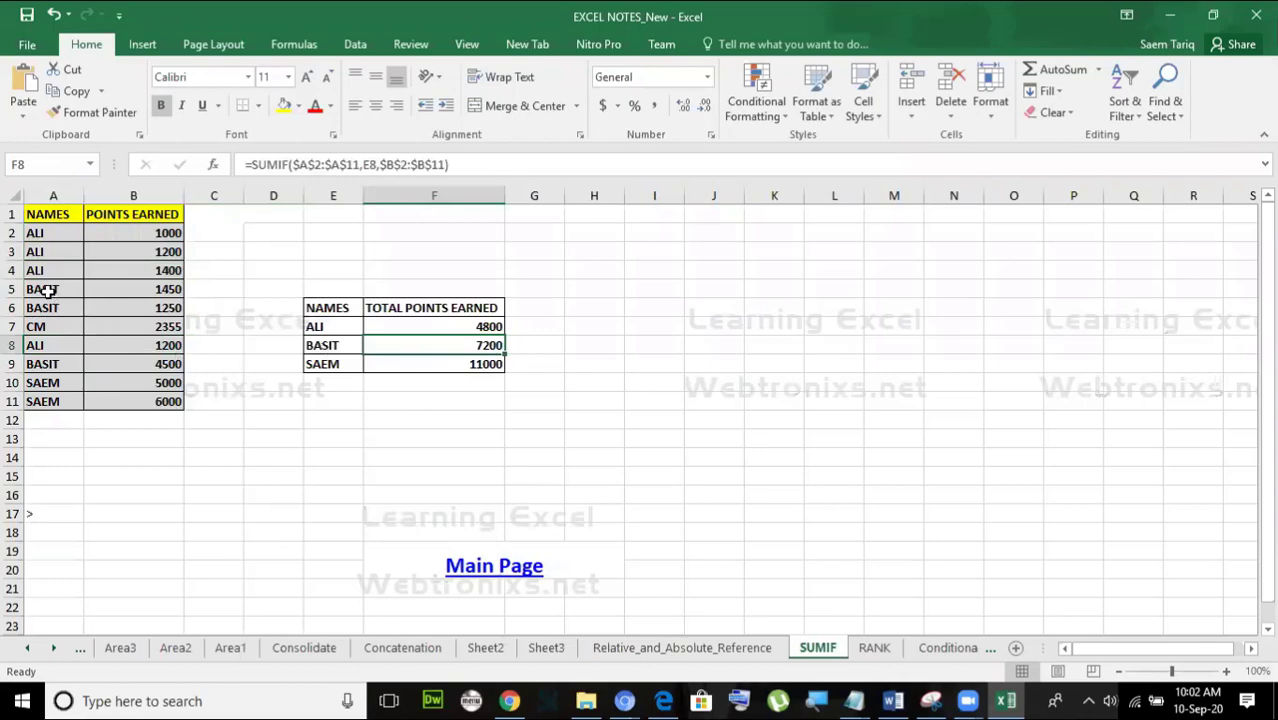
left_click_drag(46, 290, 128, 284)
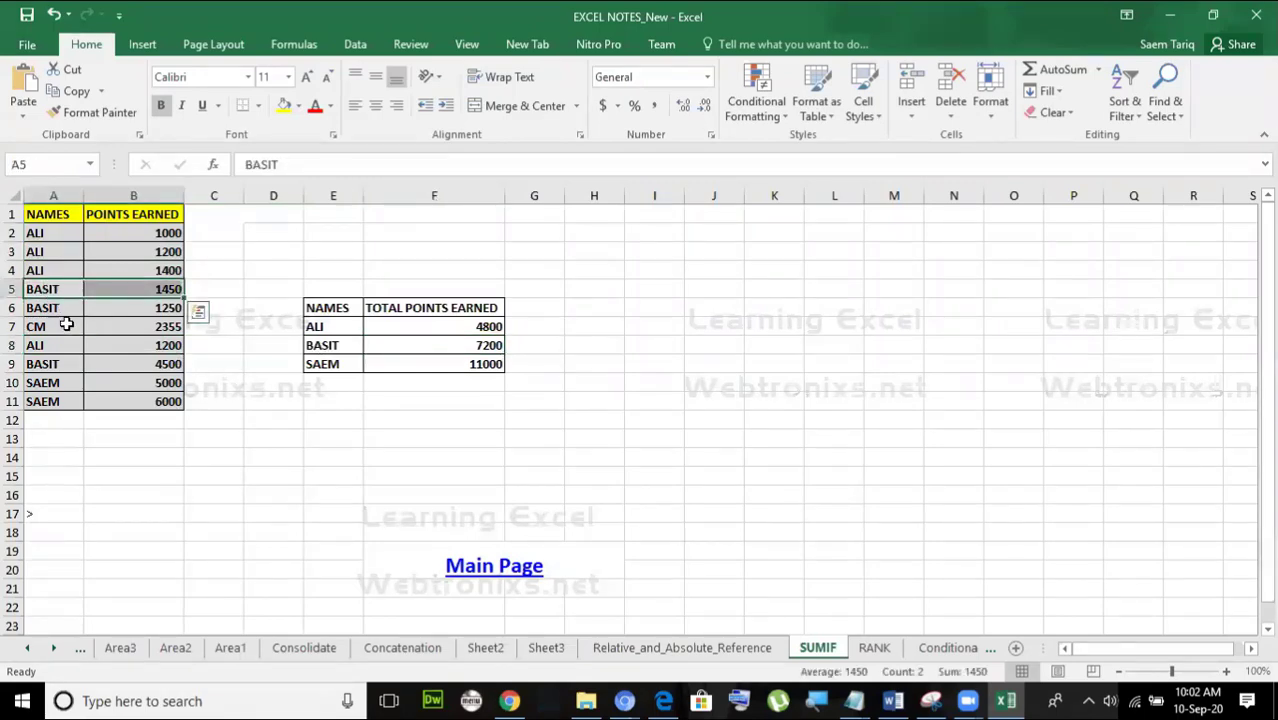
left_click(96, 311)
left_click(122, 364)
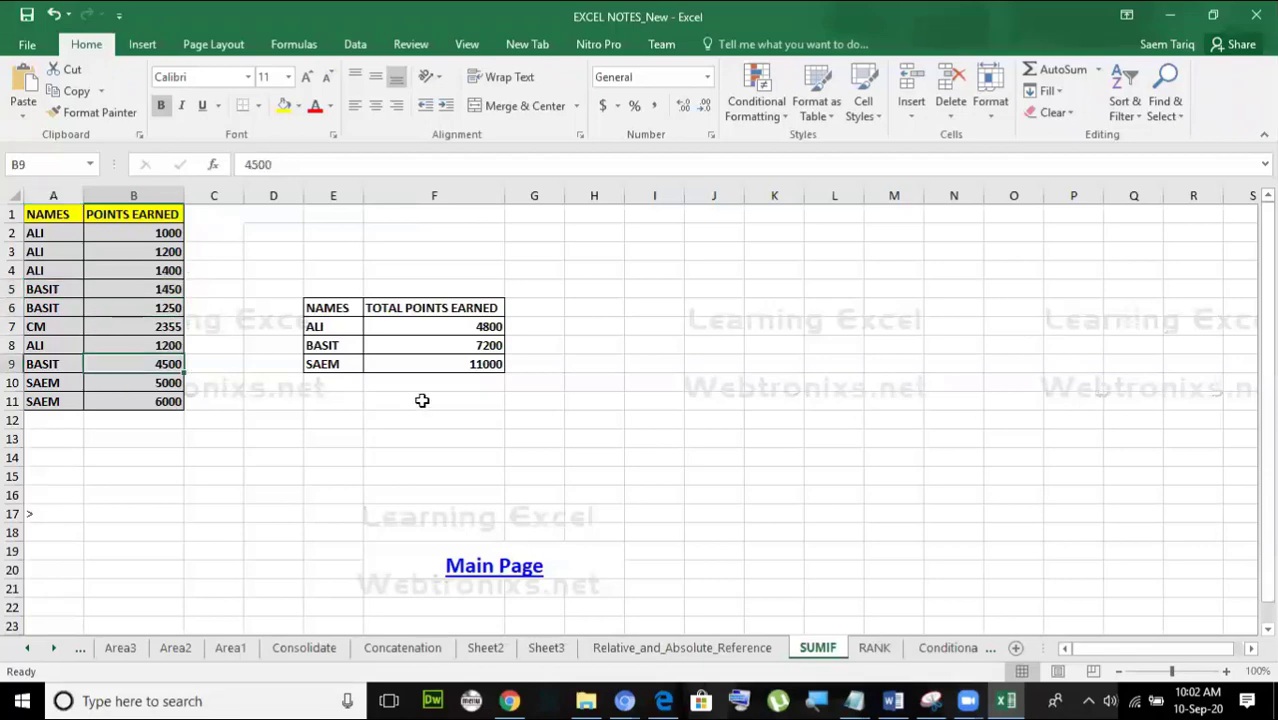
Remove all arguments from the SUMIF formula in F7, leaving =SUMIF() open for editing.
left_click(448, 325)
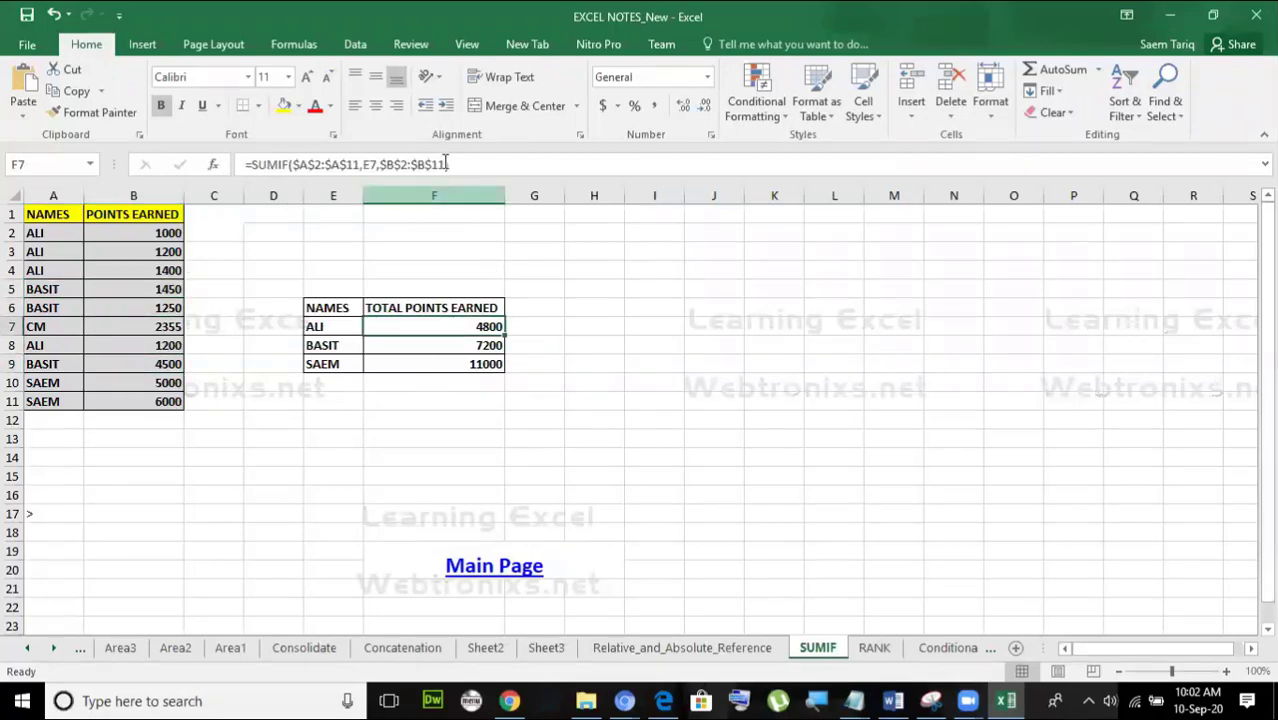
left_click(677, 160)
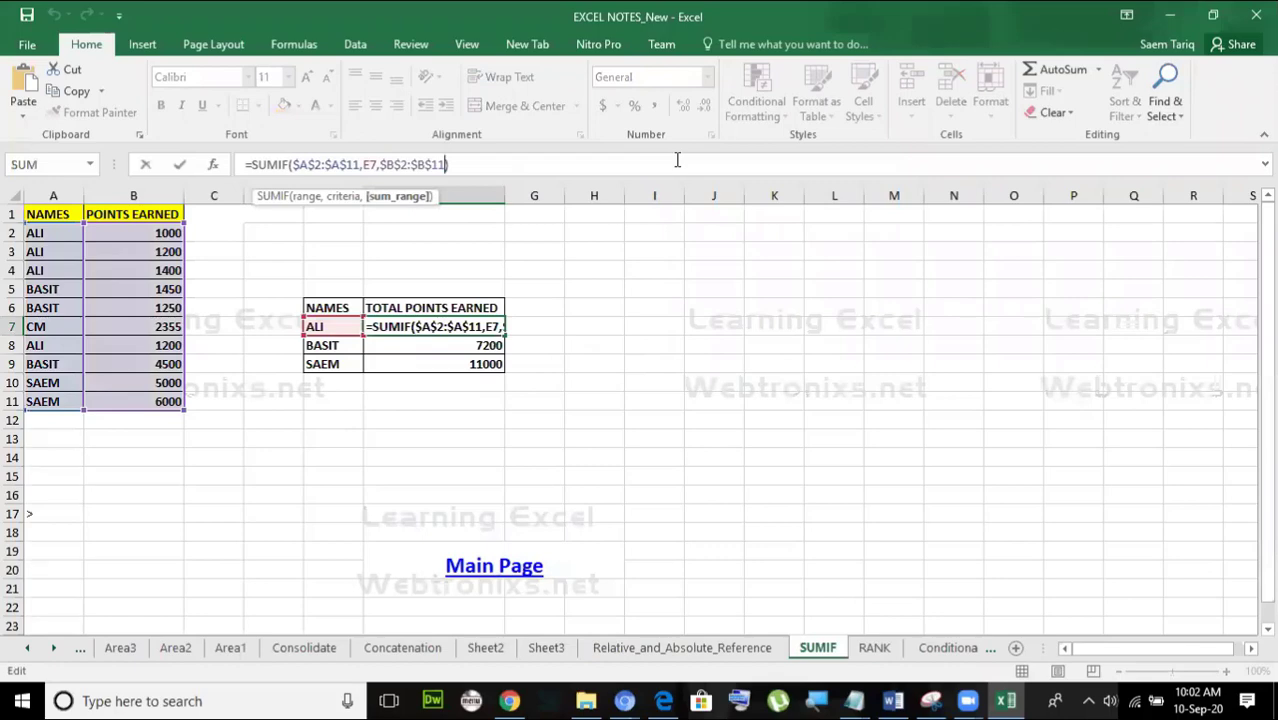
key("BackSpace")
key("BackSpace")
key("BackSpace")
key("BackSpace")
key("BackSpace")
key("BackSpace")
key("BackSpace")
key("BackSpace")
key("BackSpace")
key("BackSpace")
key("BackSpace")
key("BackSpace")
key("BackSpace")
key("BackSpace")
key("BackSpace")
key("BackSpace")
key("BackSpace")
key("BackSpace")
key("BackSpace")
key("BackSpace")
key("BackSpace")
key("BackSpace")
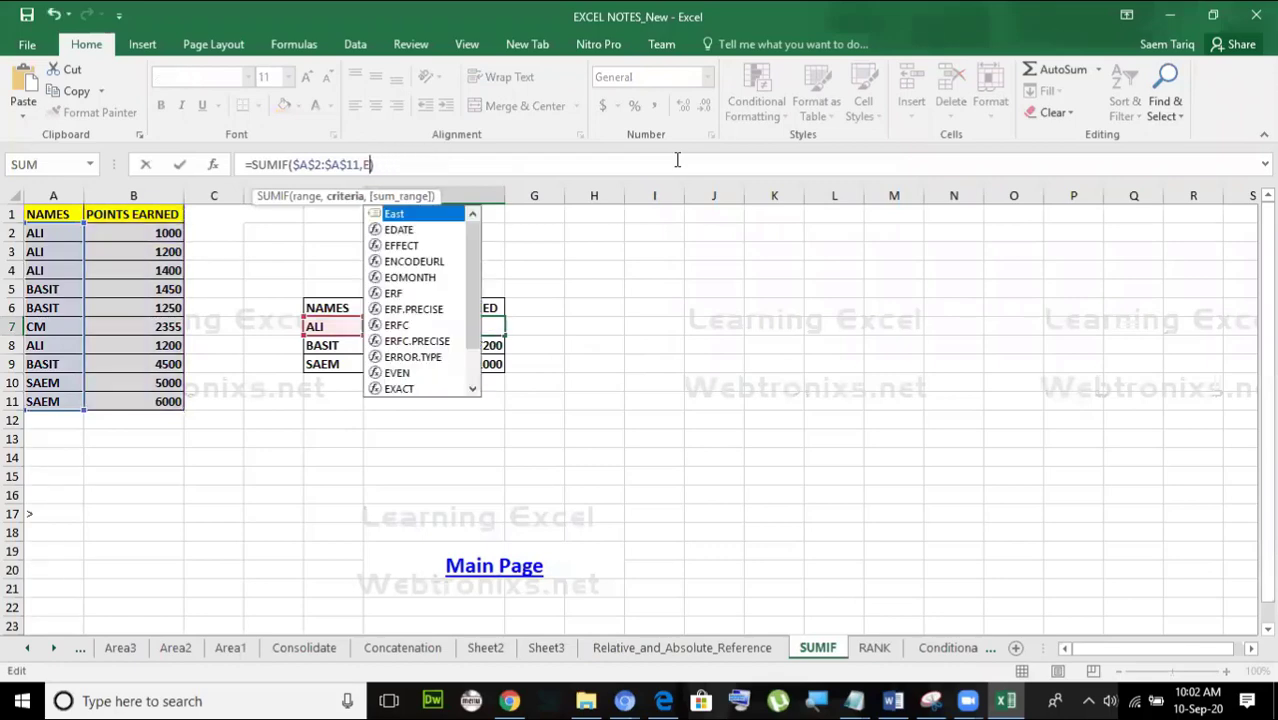
key("BackSpace")
key("BackSpace")
key("BackSpace")
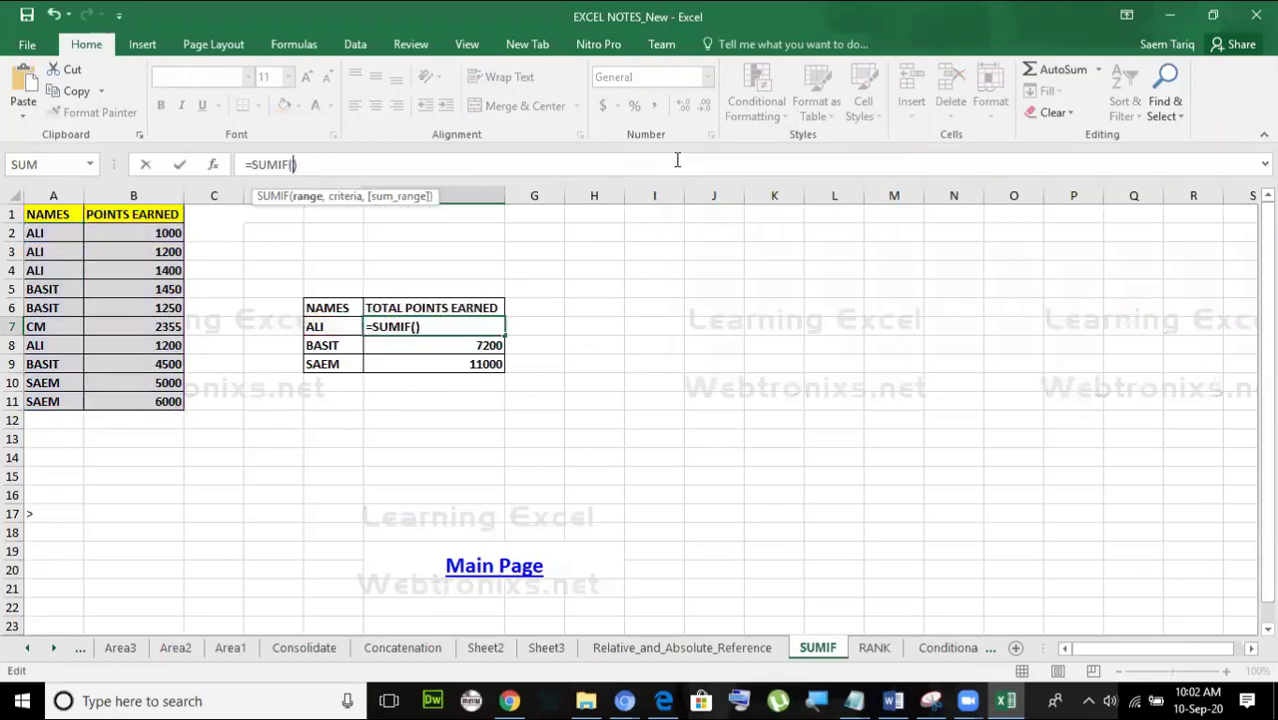
Rebuild the formula in F7 as =SUMIF(A2:A11,E7,B2:B11) and accept it.
type("(")
left_click_drag(48, 232, 50, 306)
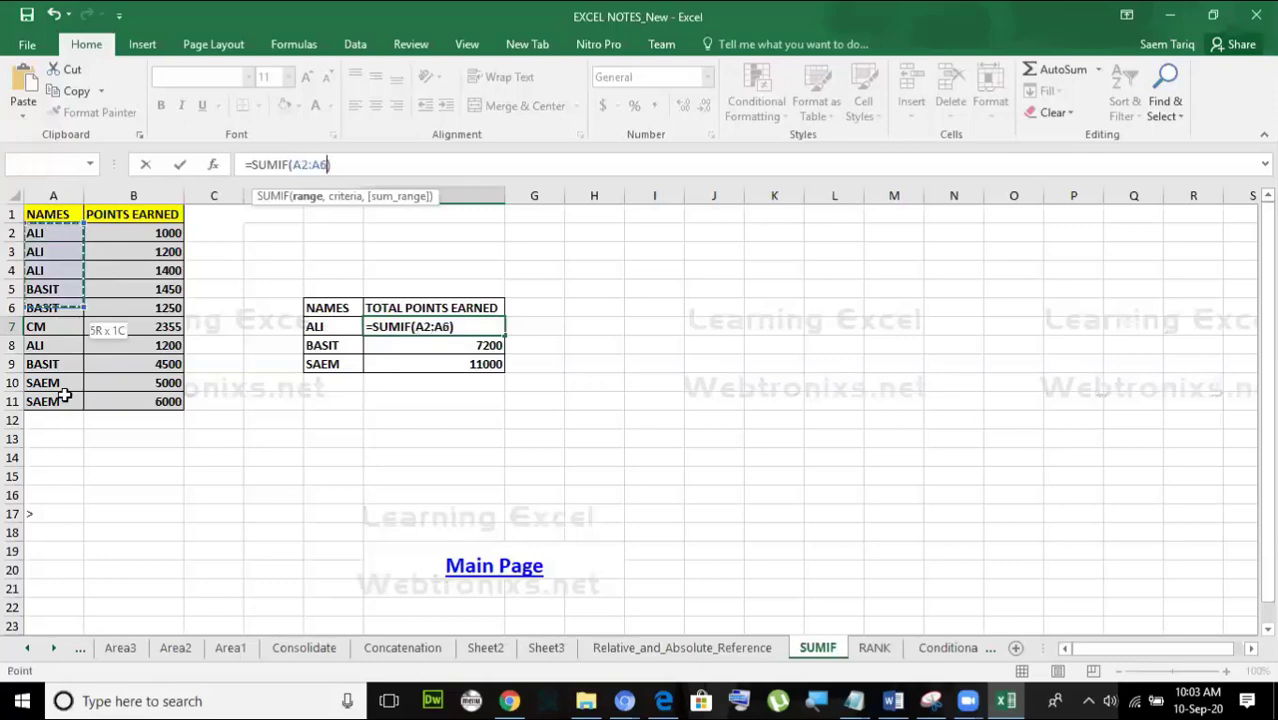
left_click_drag(62, 396, 60, 406)
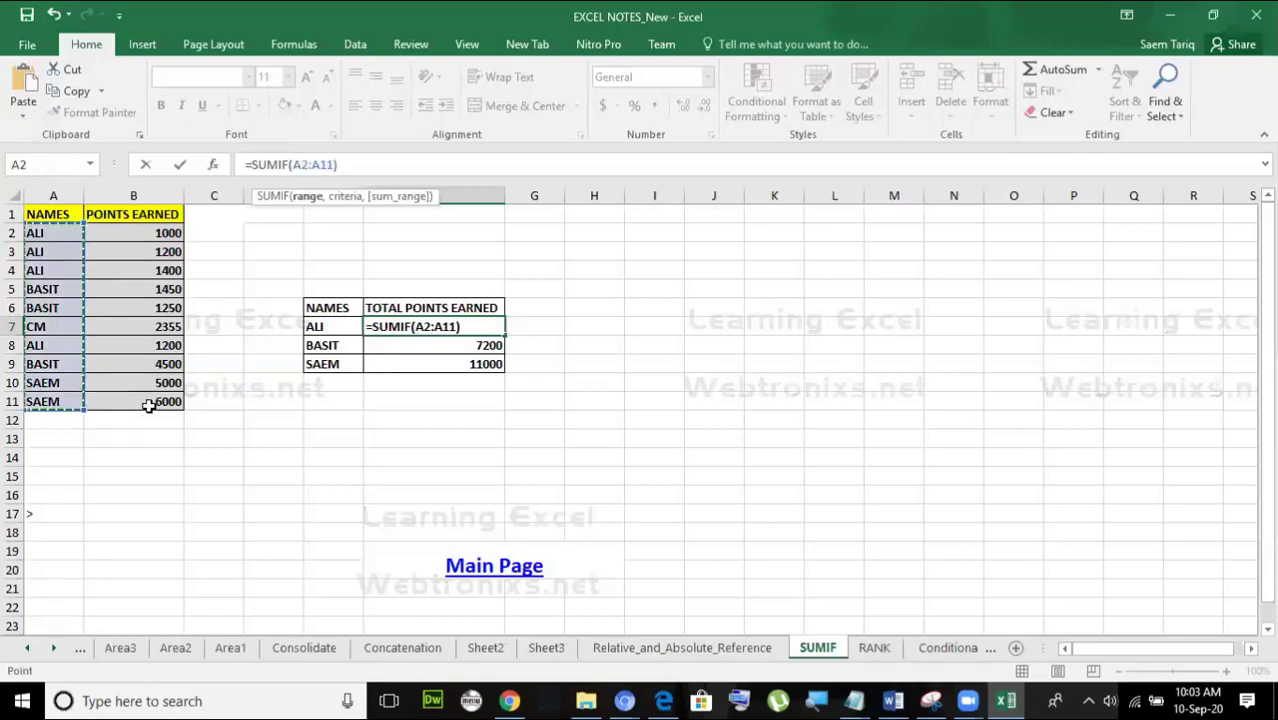
type(",")
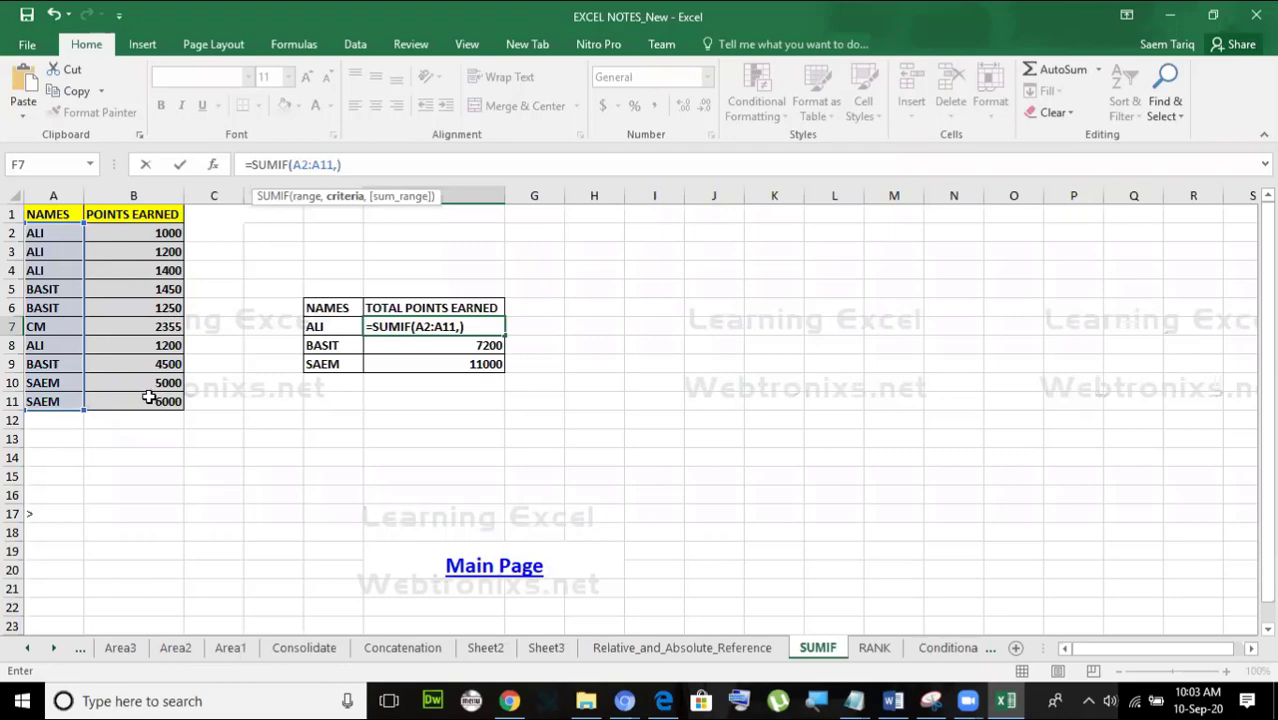
left_click(314, 327)
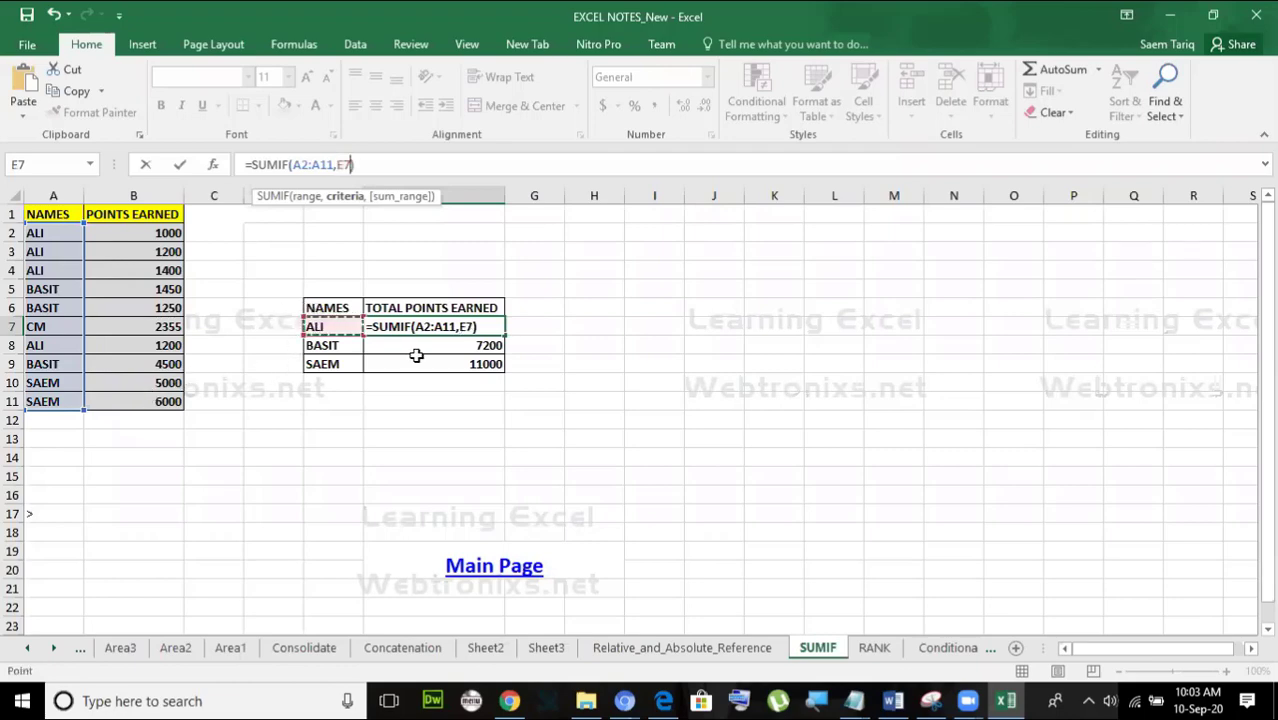
type(",")
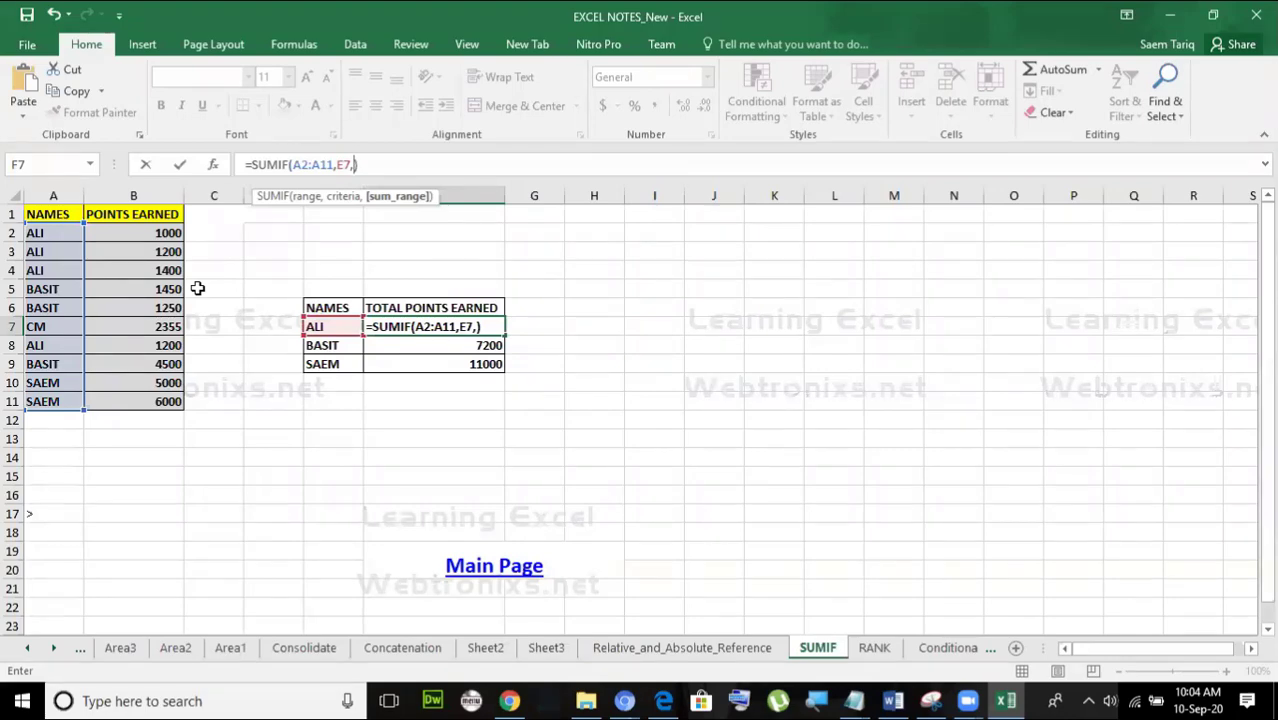
left_click_drag(134, 232, 142, 400)
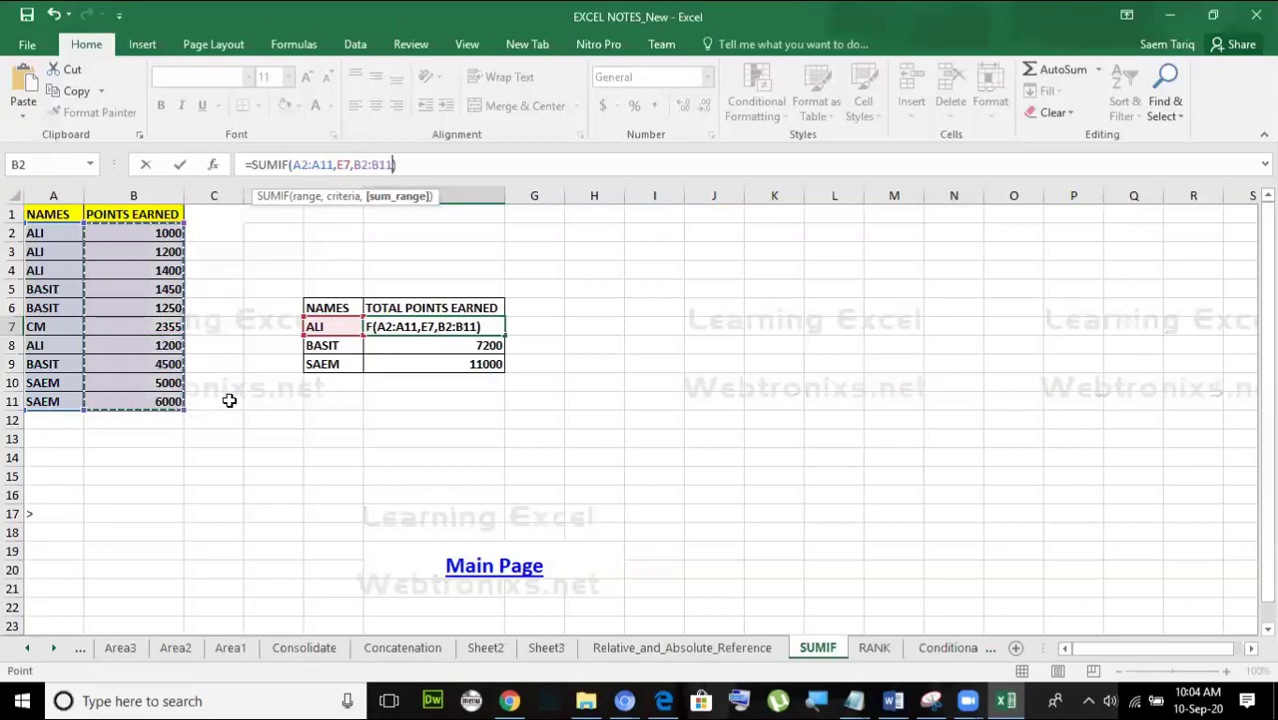
left_click(179, 165)
Clear the totals in F8:F9 and check the A2:A11 range in the F7 formula without changing it.
left_click_drag(399, 343, 401, 372)
key("Delete")
left_click(405, 326)
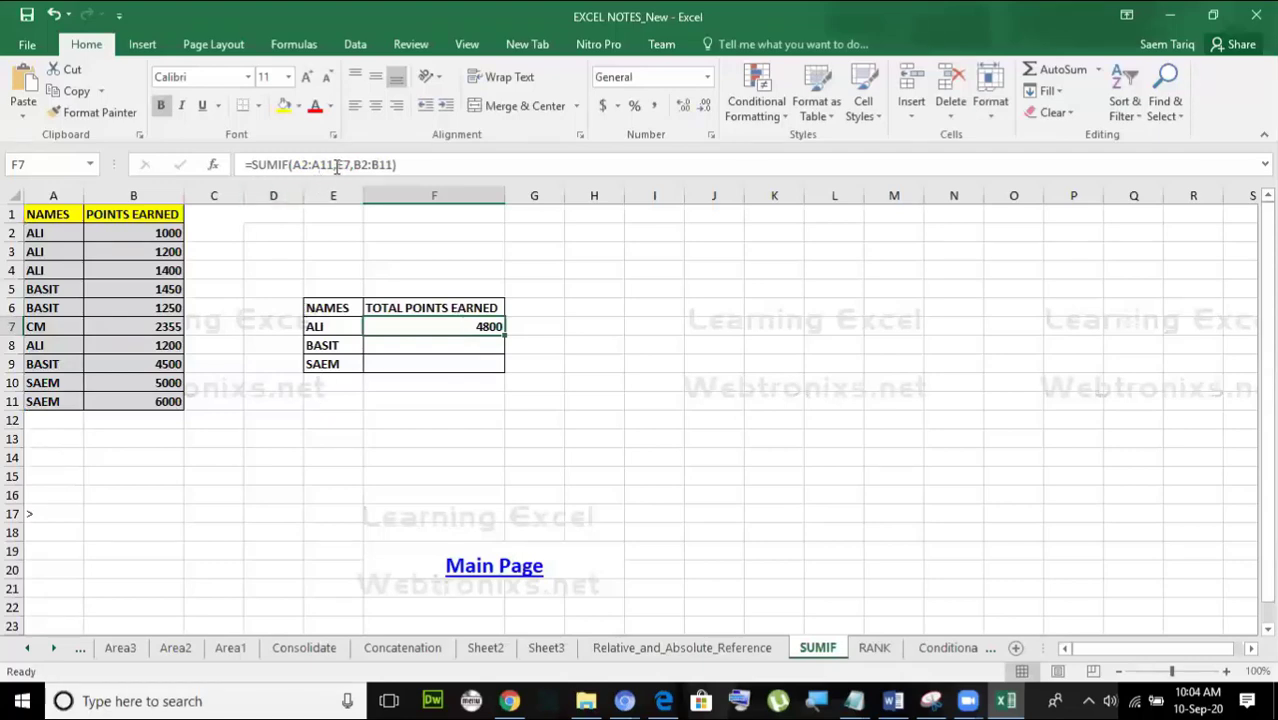
left_click_drag(334, 165, 296, 165)
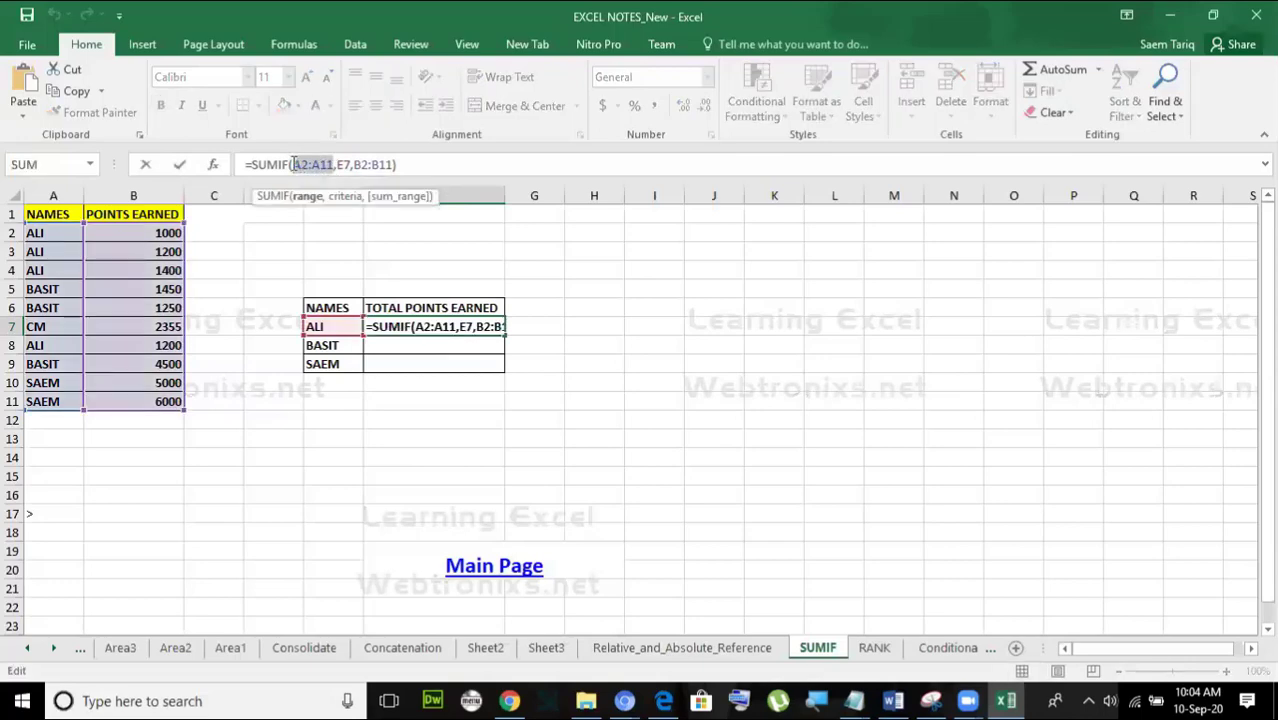
left_click(181, 166)
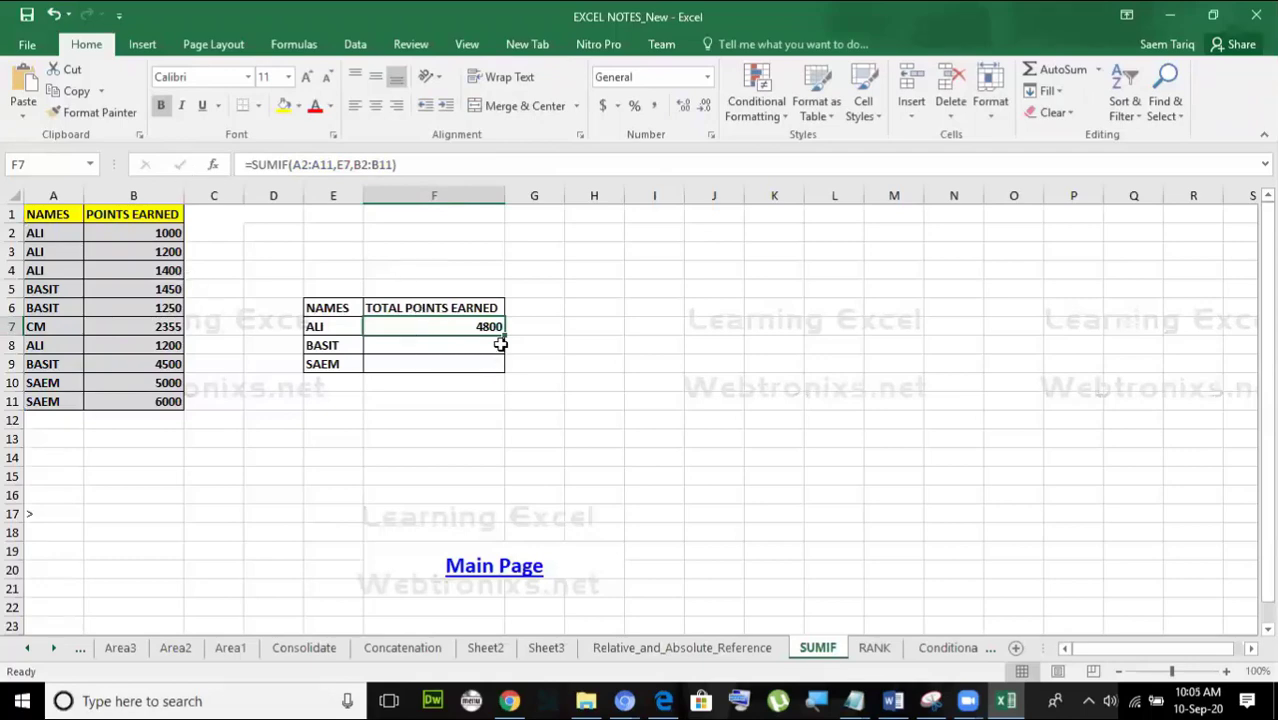
Fill the SUMIF formula from F7 down through F9 and check the copied formulas.
left_click_drag(509, 336, 506, 374)
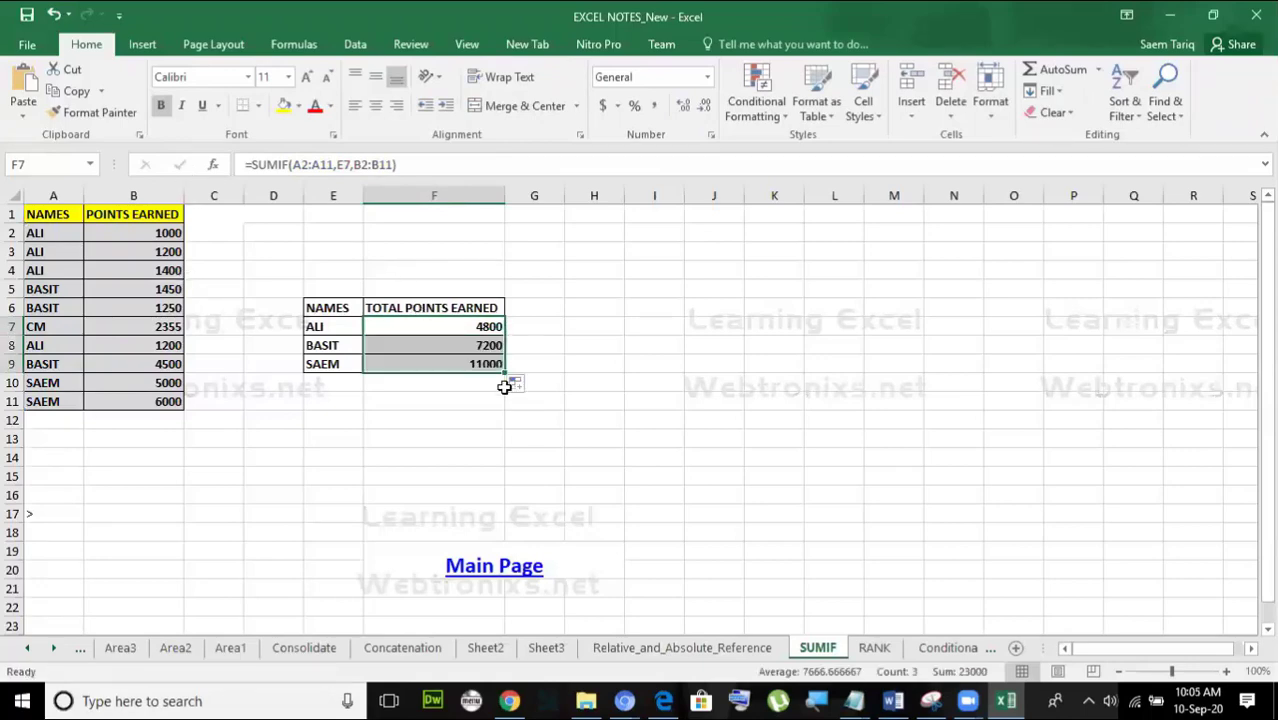
left_click(435, 329)
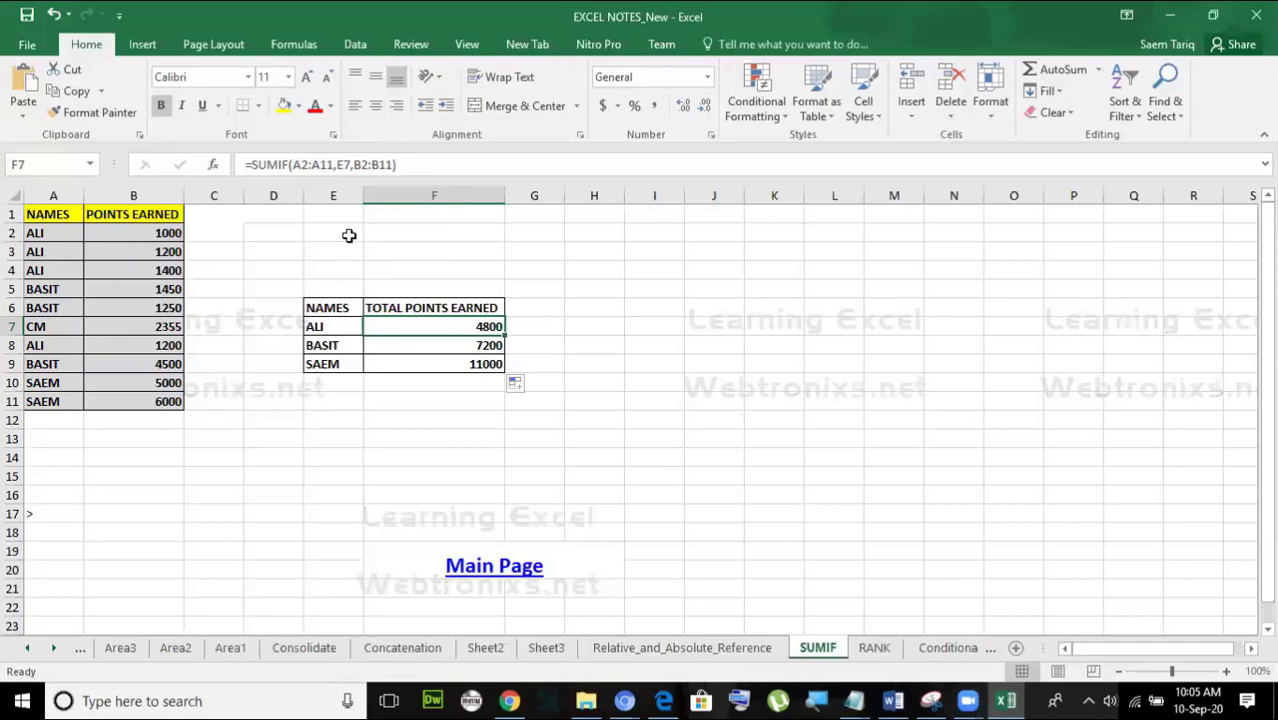
key("Down")
key("Down")
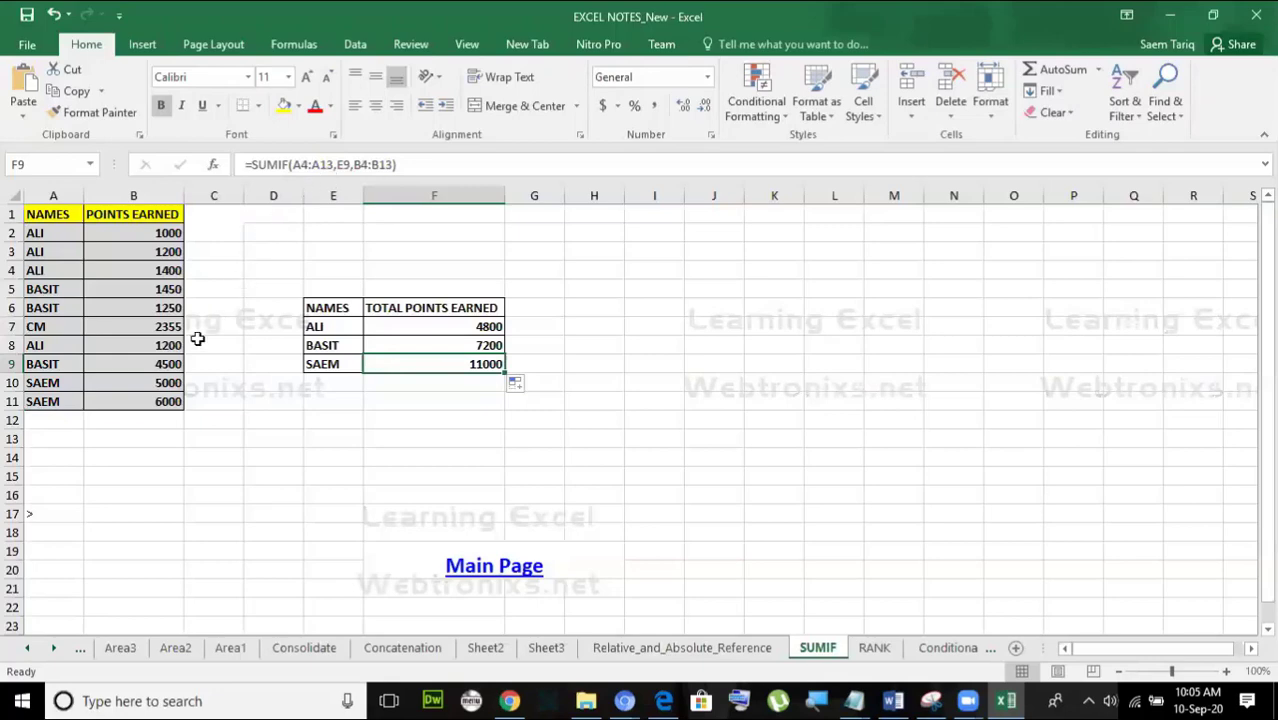
Compare the shifted ranges A4:A13 and B4:B13 used in F9 with the full name list in A2:A11.
left_click_drag(48, 268, 47, 438)
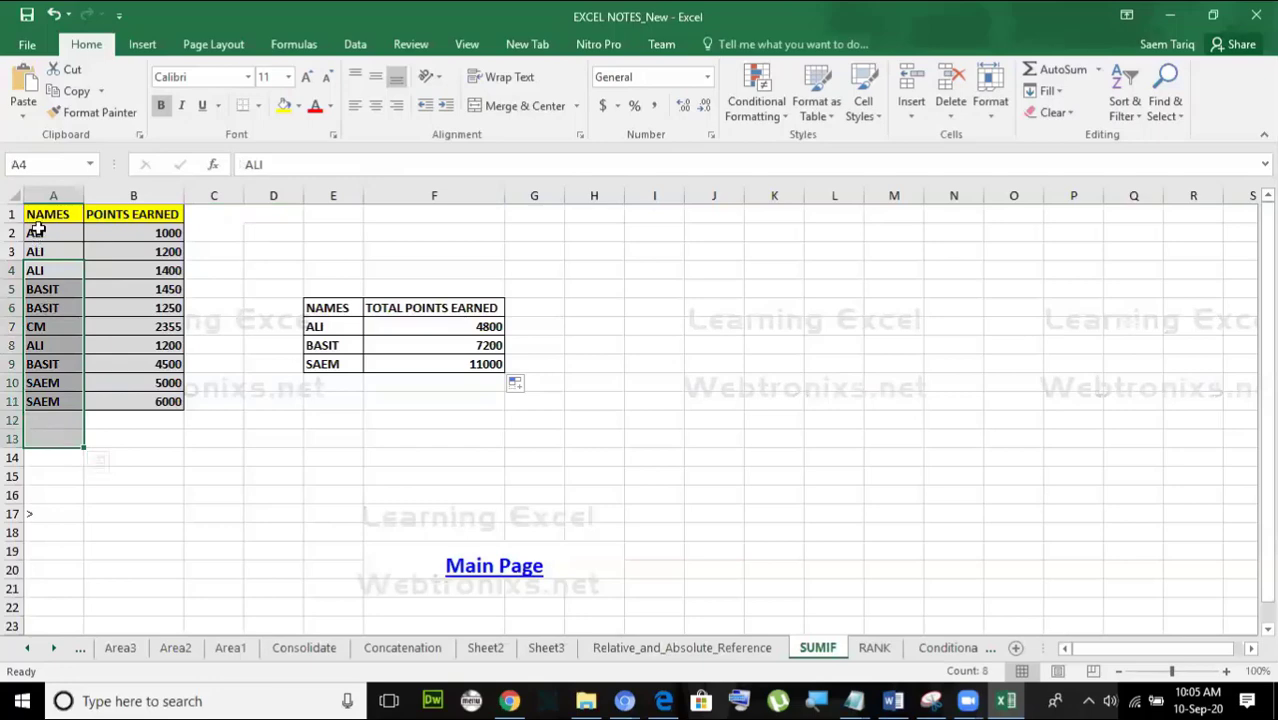
left_click_drag(35, 232, 47, 401)
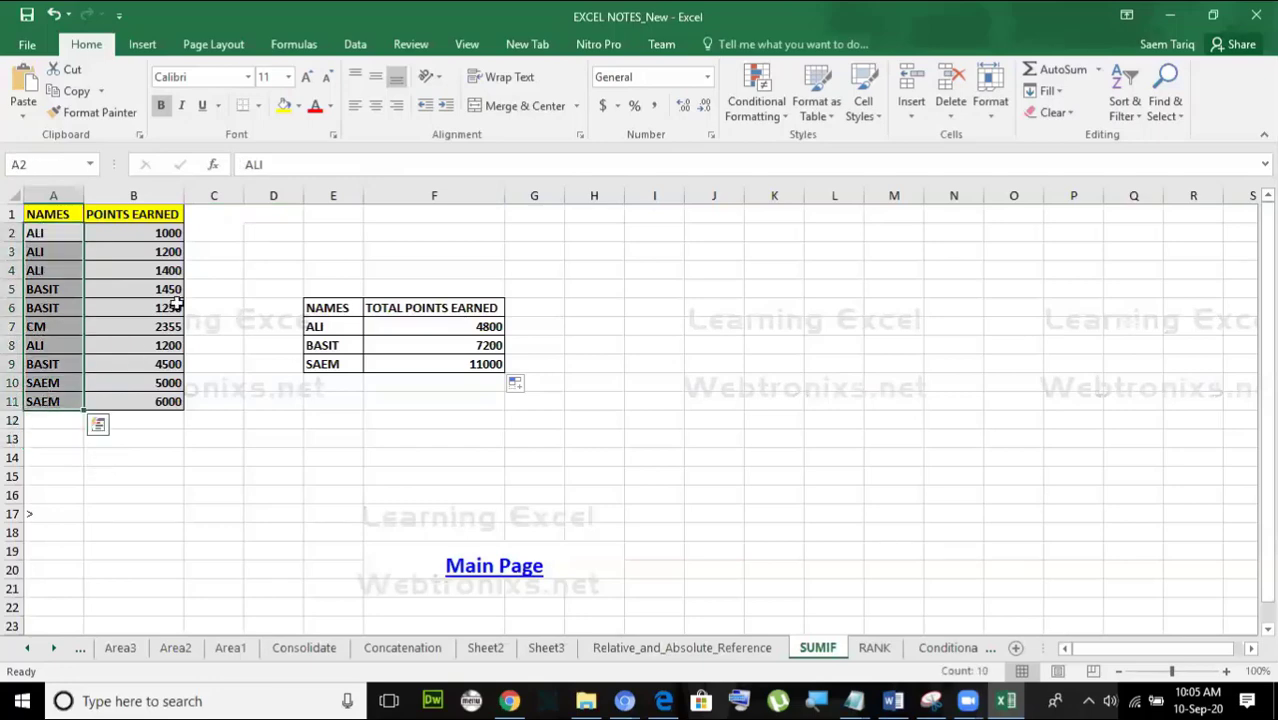
left_click(425, 360)
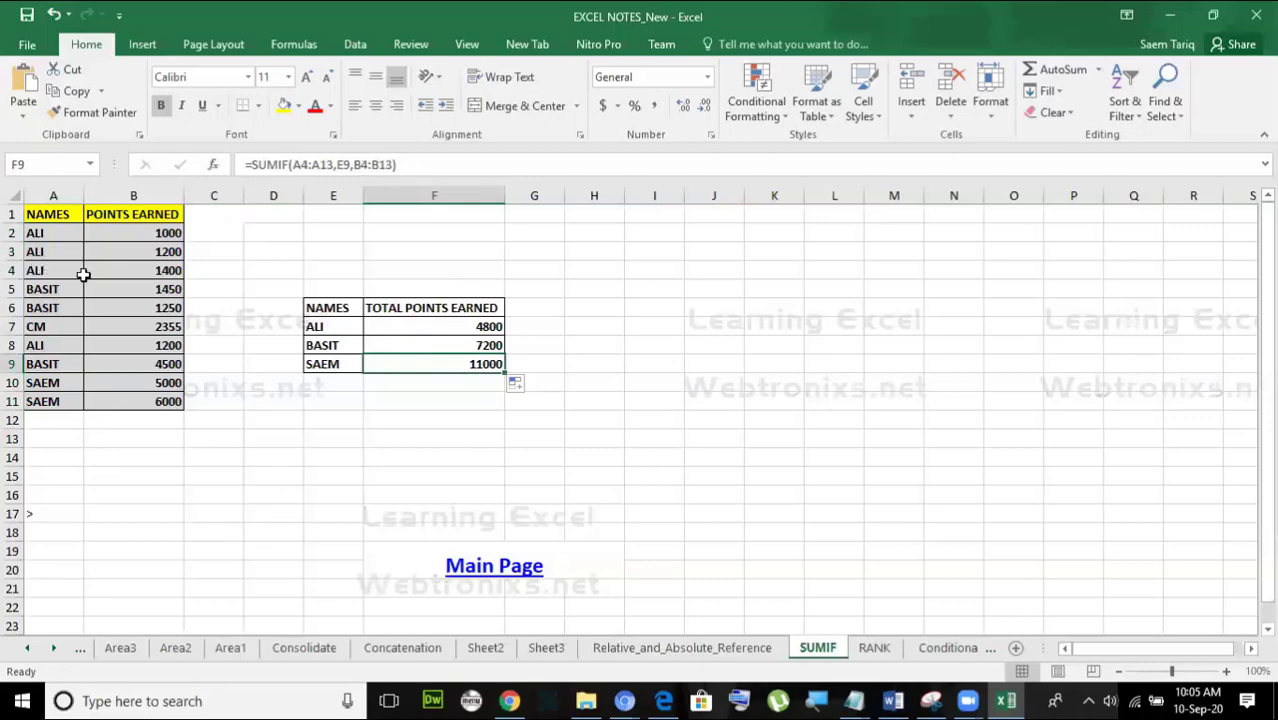
left_click(128, 273)
left_click_drag(128, 326, 131, 434)
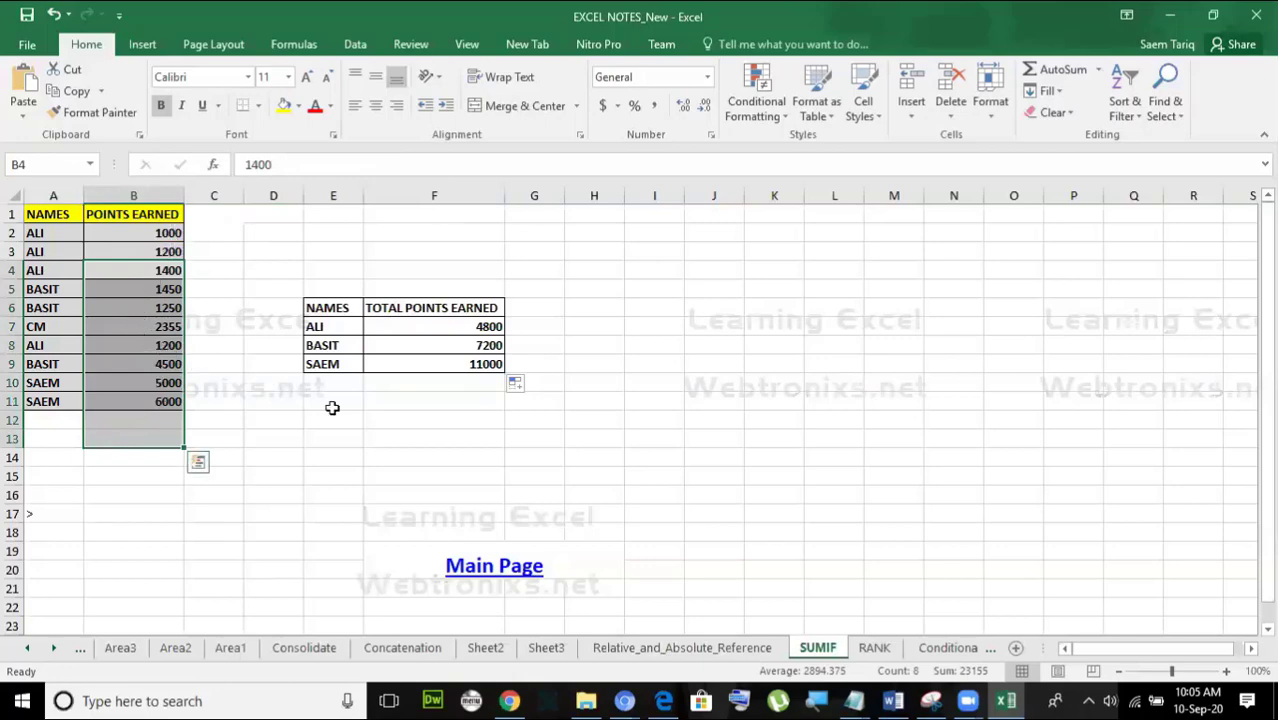
left_click(336, 439)
key("Down")
key("Down")
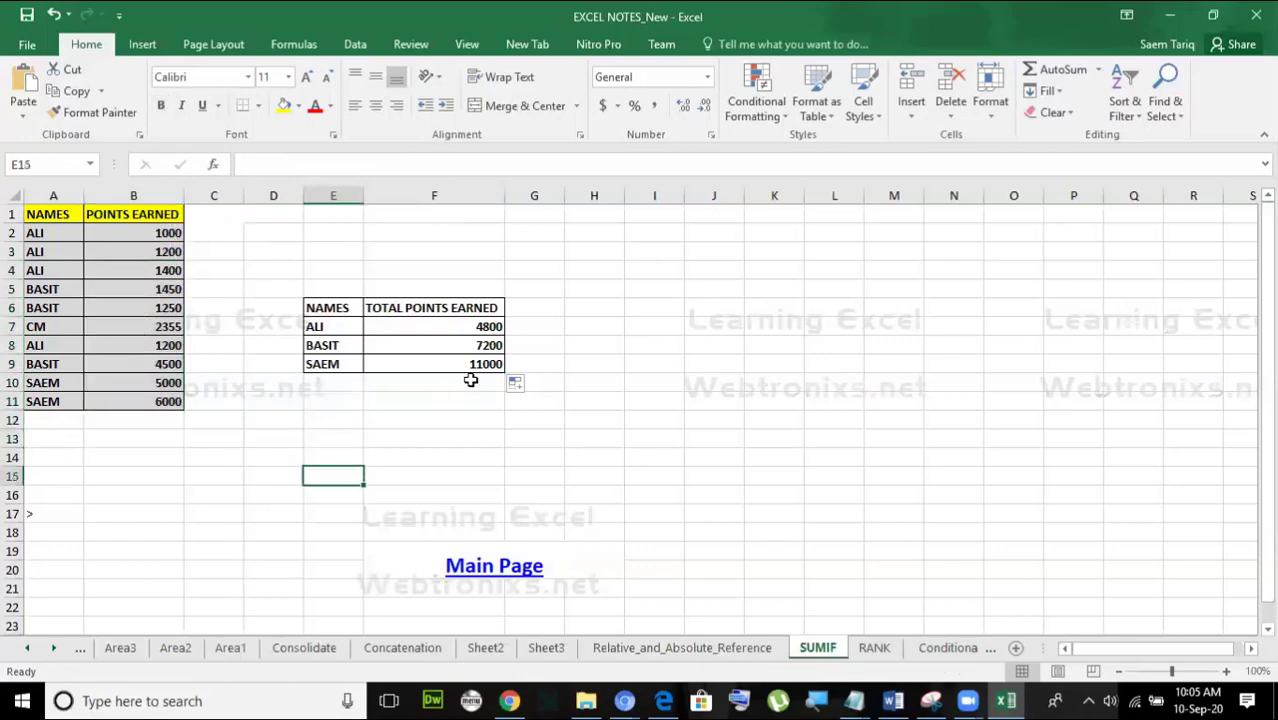
left_click(474, 441)
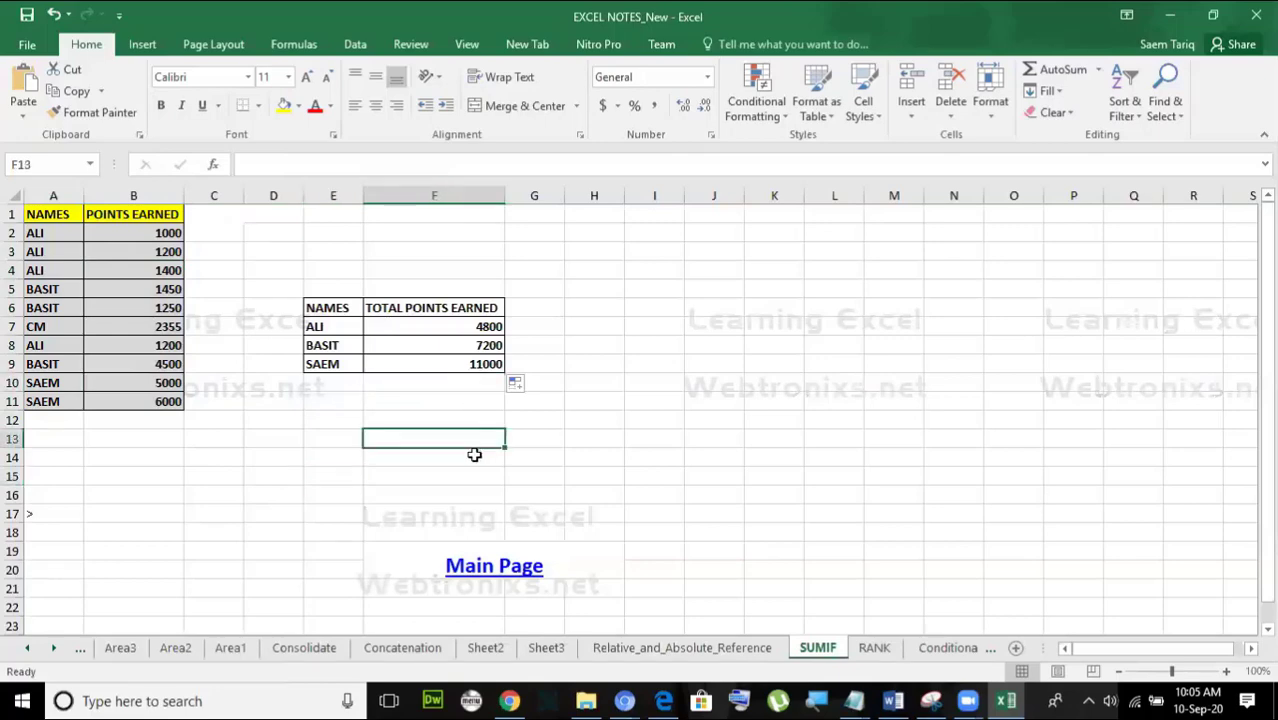
left_click(476, 455)
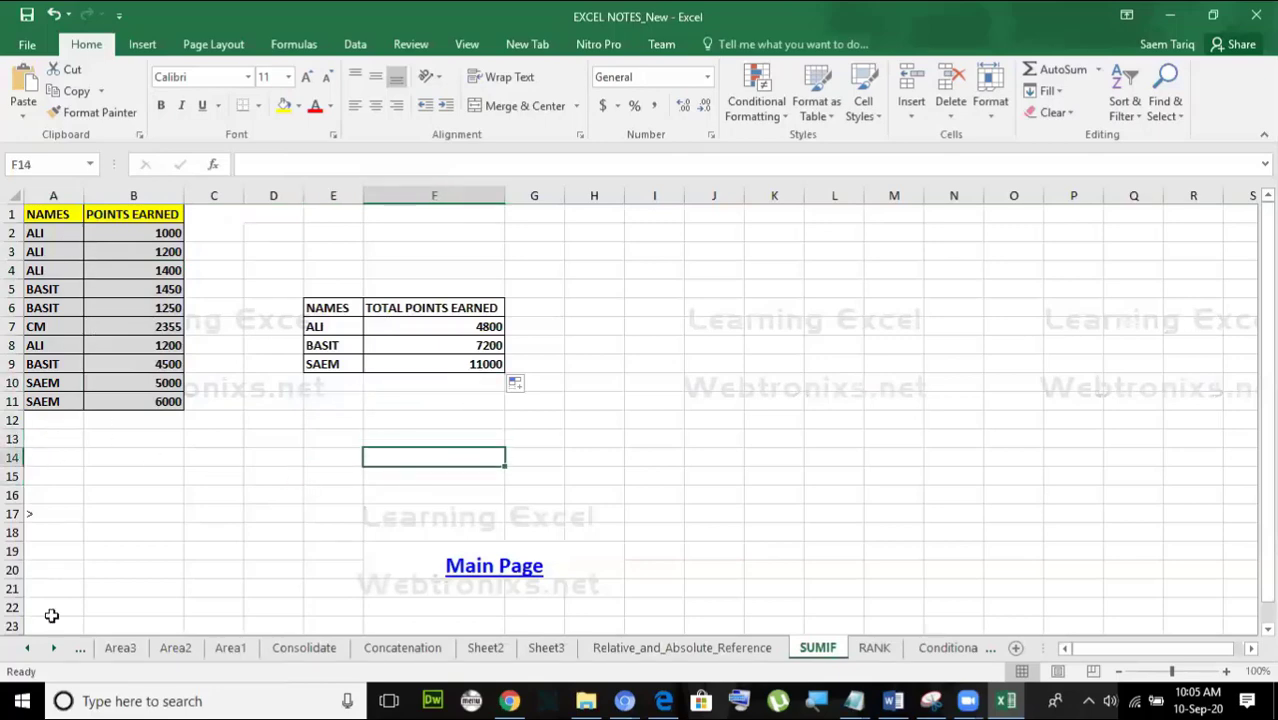
Make both ranges in the F9 SUMIF formula absolute, as $A$4:$A$13 and $B$4:$B$13.
left_click(446, 365)
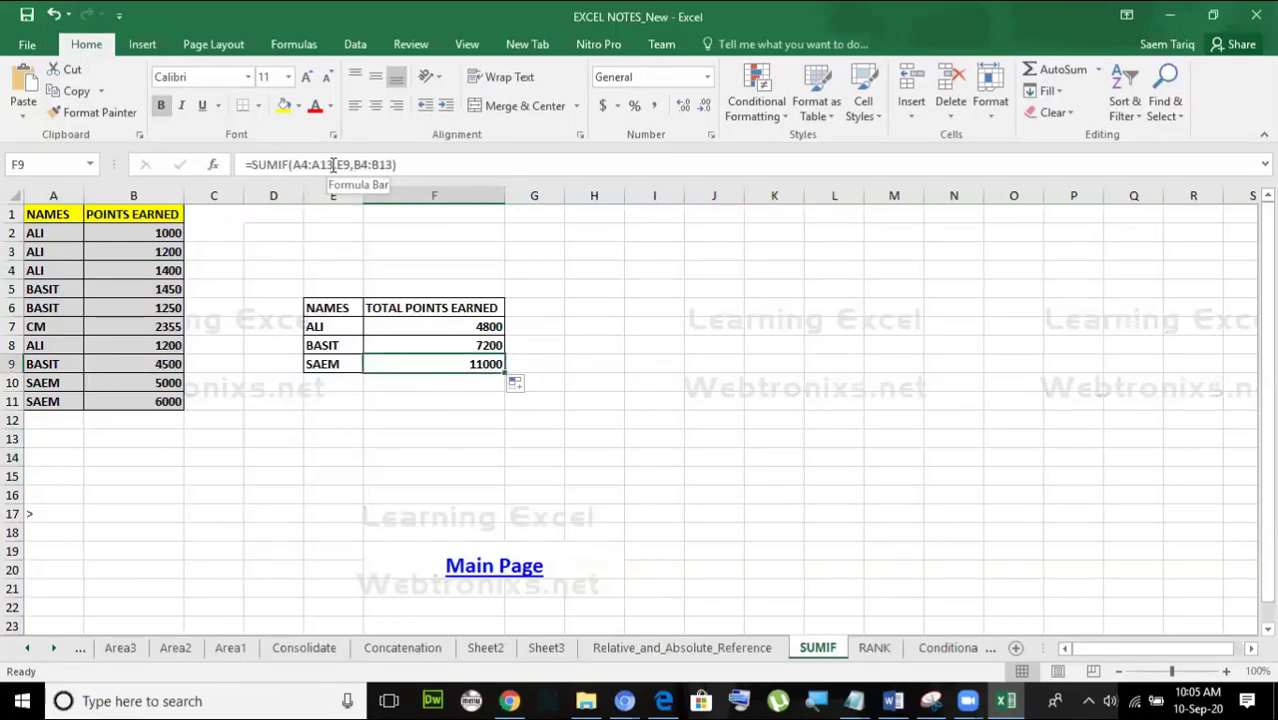
left_click_drag(336, 165, 296, 165)
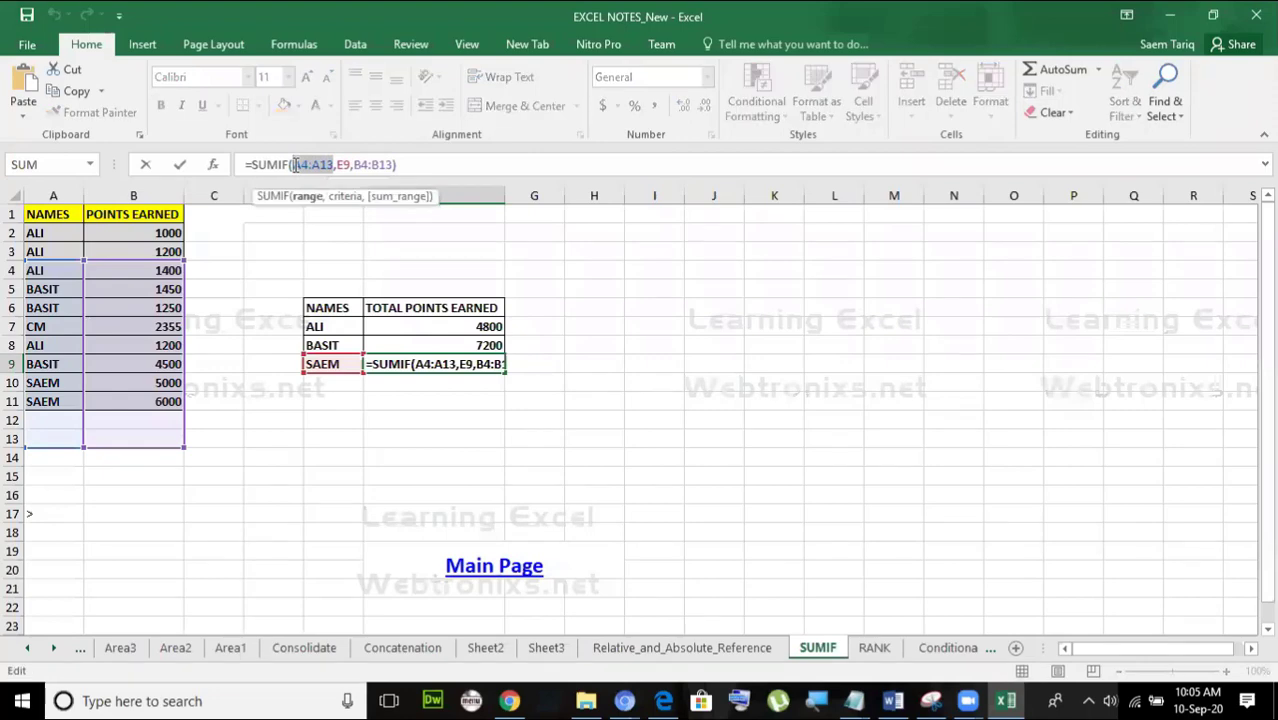
key("F4")
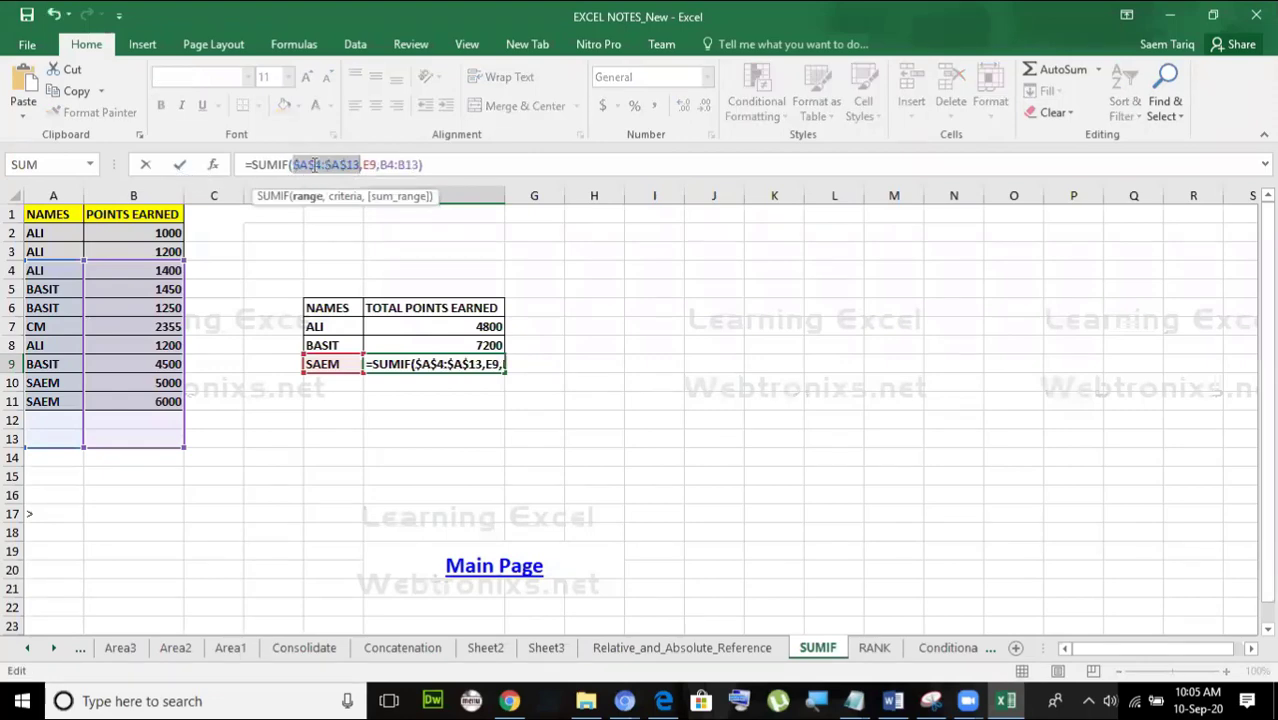
left_click(179, 164)
left_click_drag(419, 164, 382, 165)
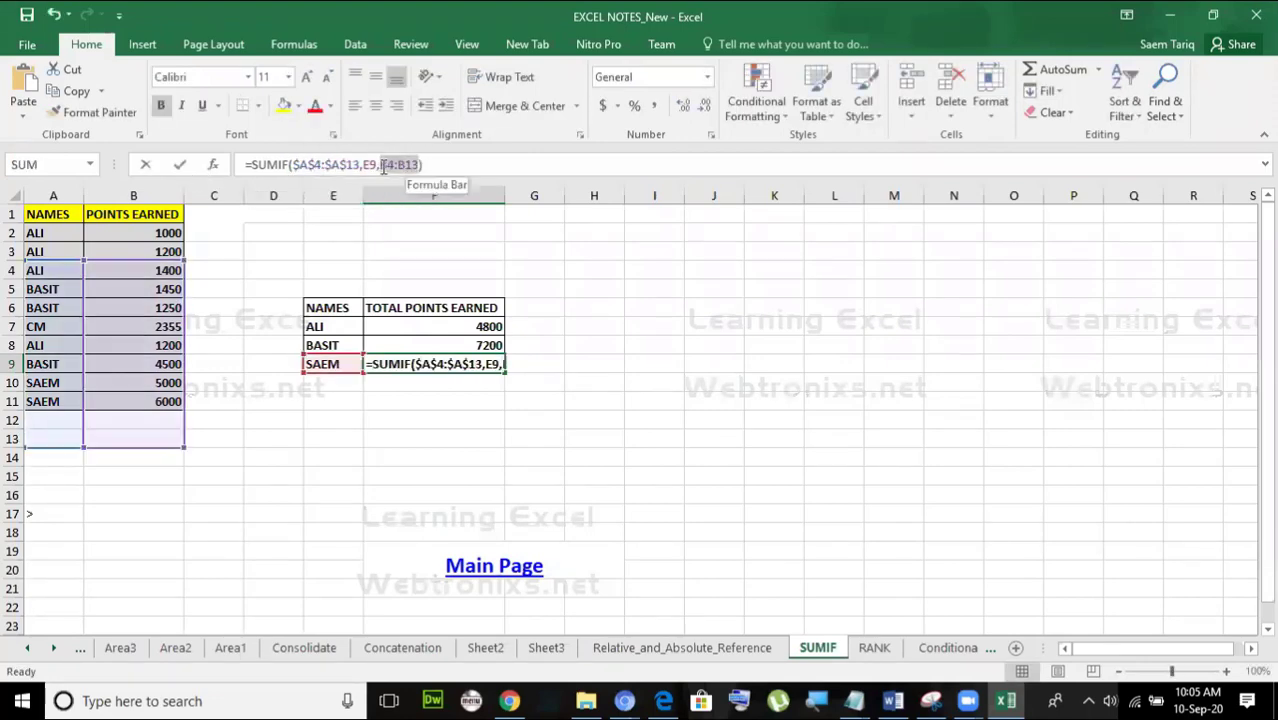
key("F4")
left_click(179, 164)
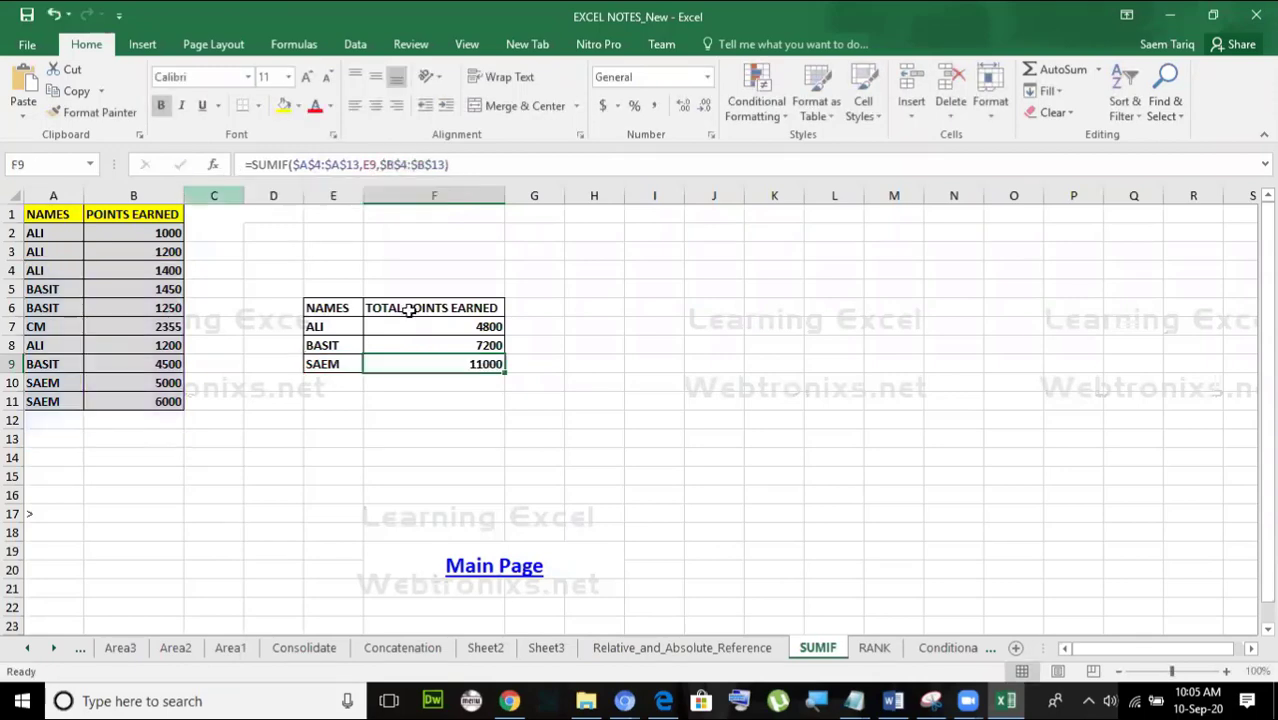
Make the F7 SUMIF ranges absolute as $A$2:$A$11 and $B$2:$B$11, and fill the formula down through F9.
left_click(440, 327)
left_click_drag(333, 164, 293, 164)
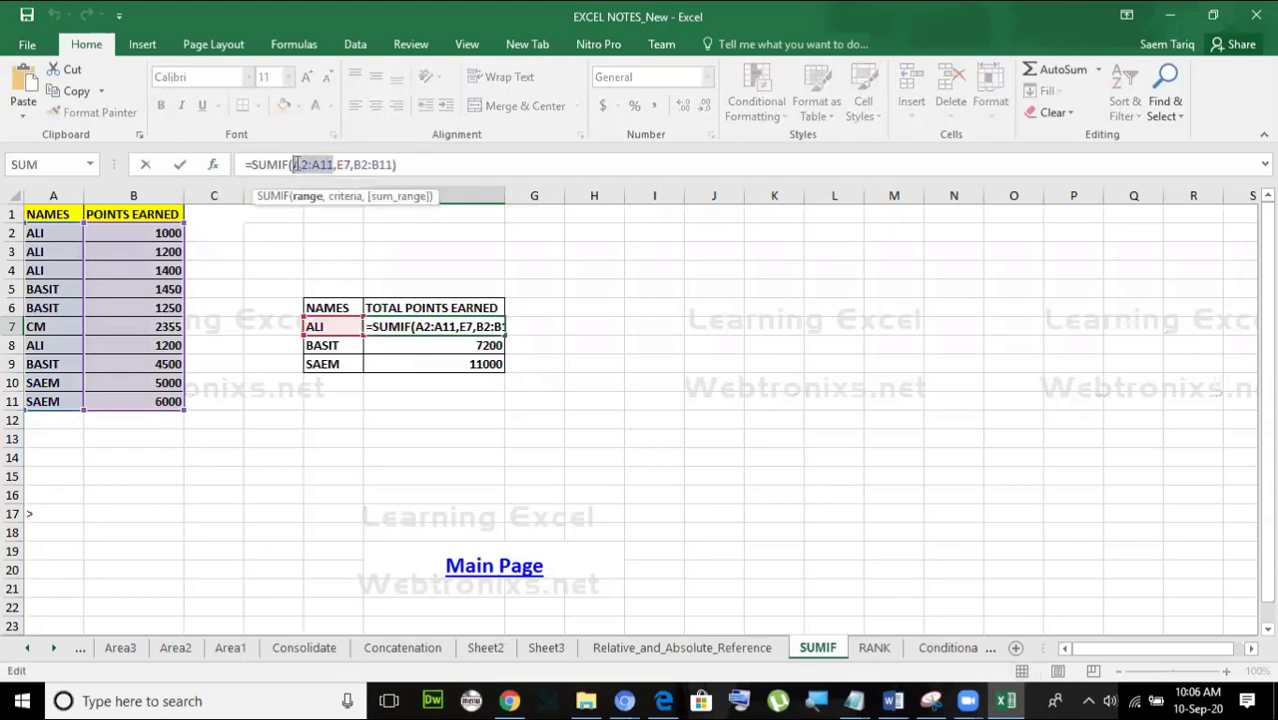
key("F4")
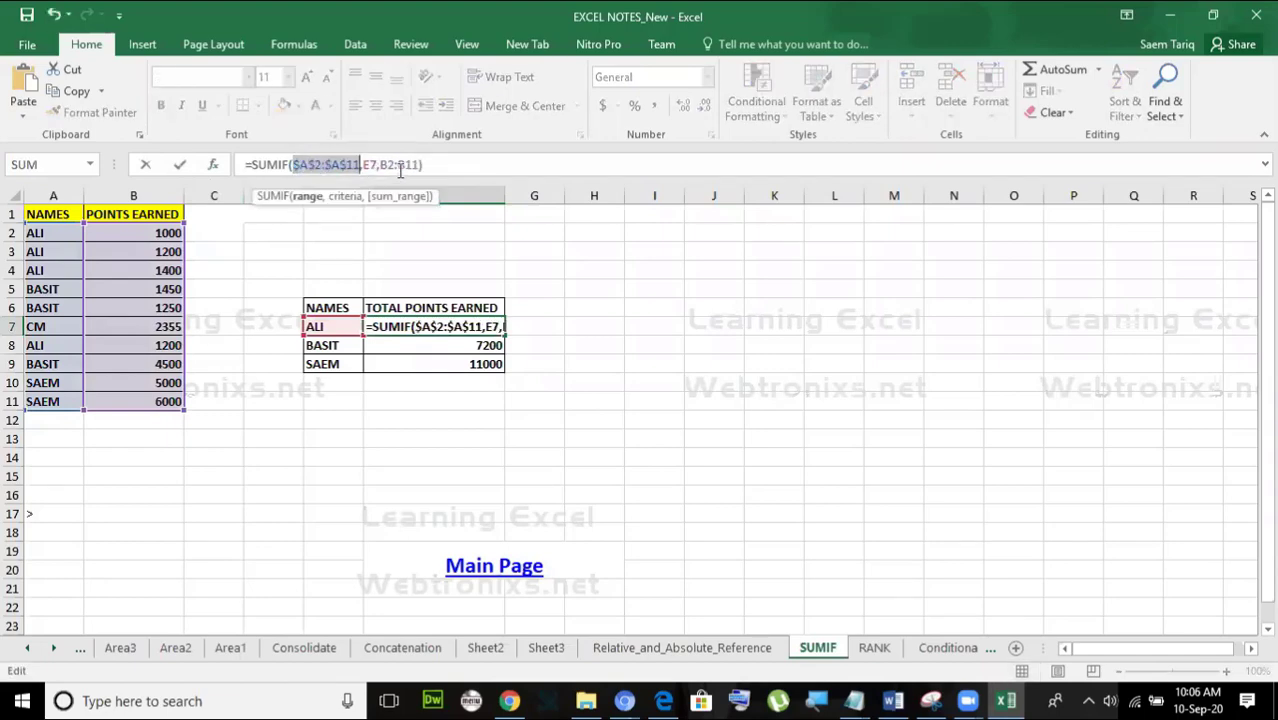
left_click(179, 164)
left_click_drag(418, 164, 380, 164)
key("F4")
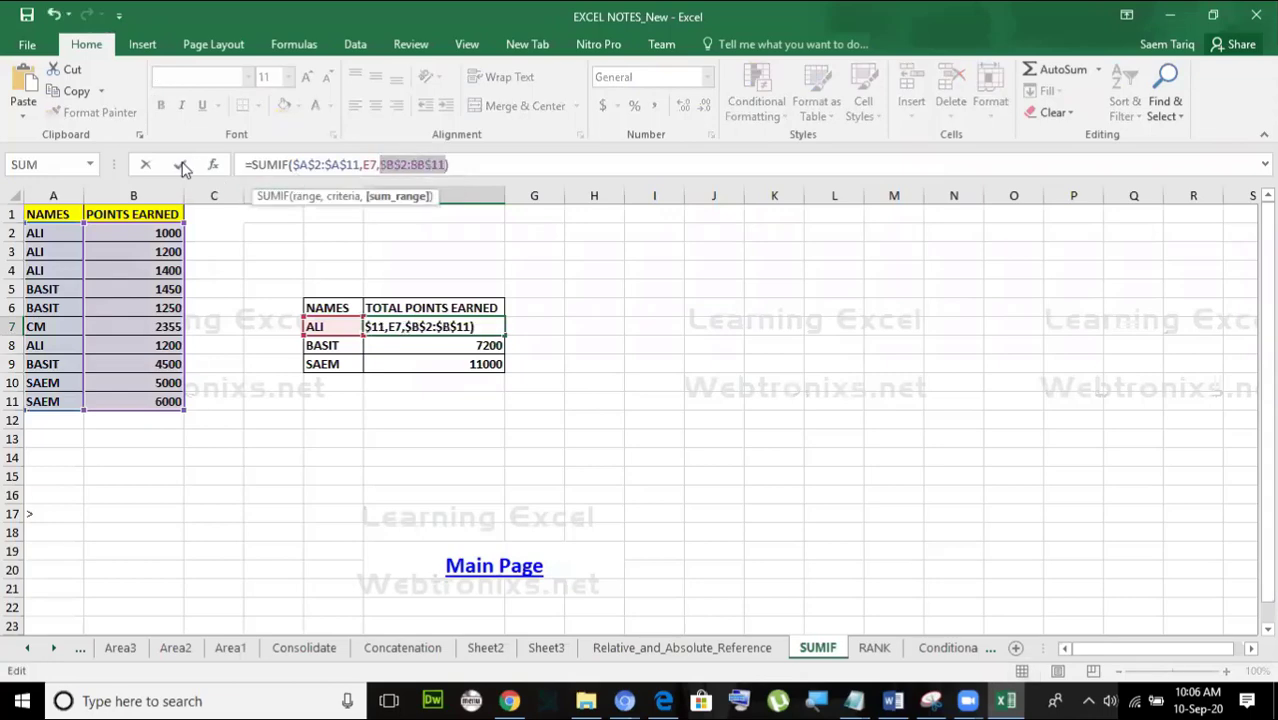
key("Return")
left_click_drag(505, 336, 495, 368)
Step through F7:F9 to compare the locked ranges and the criteria reference in each copied SUMIF formula.
left_click(481, 328)
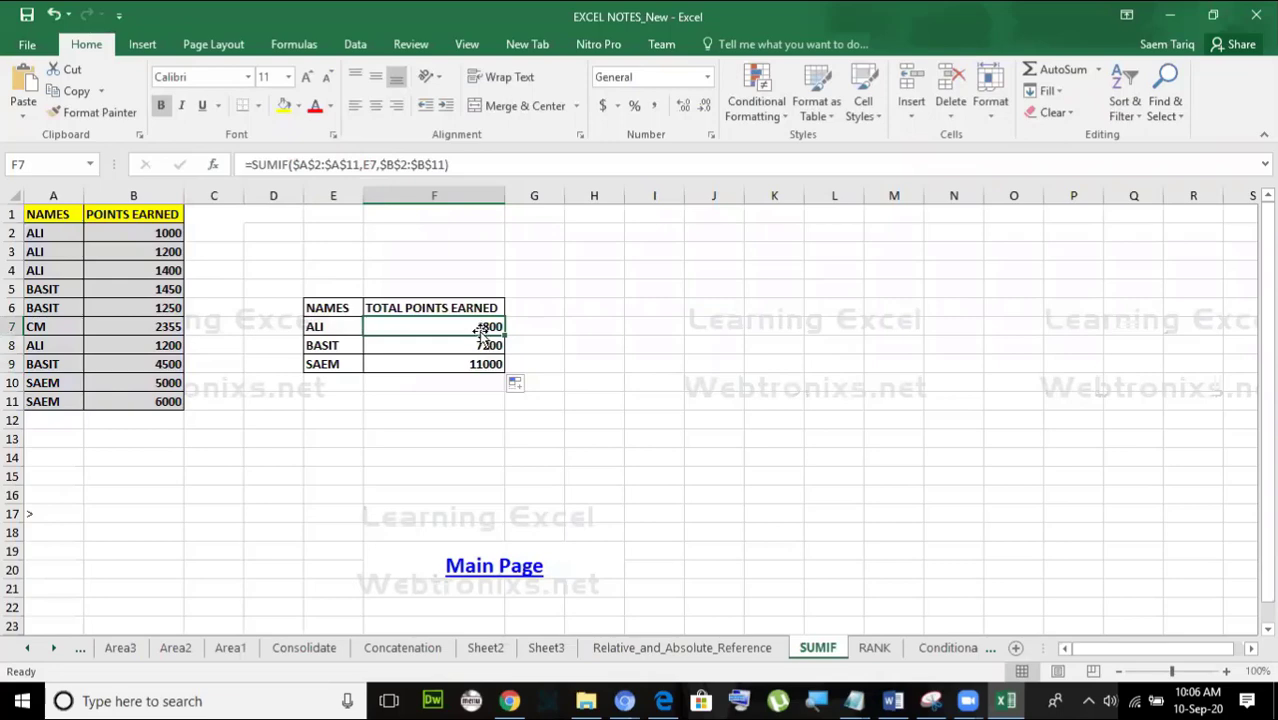
key("Down")
key("Down")
key("Up")
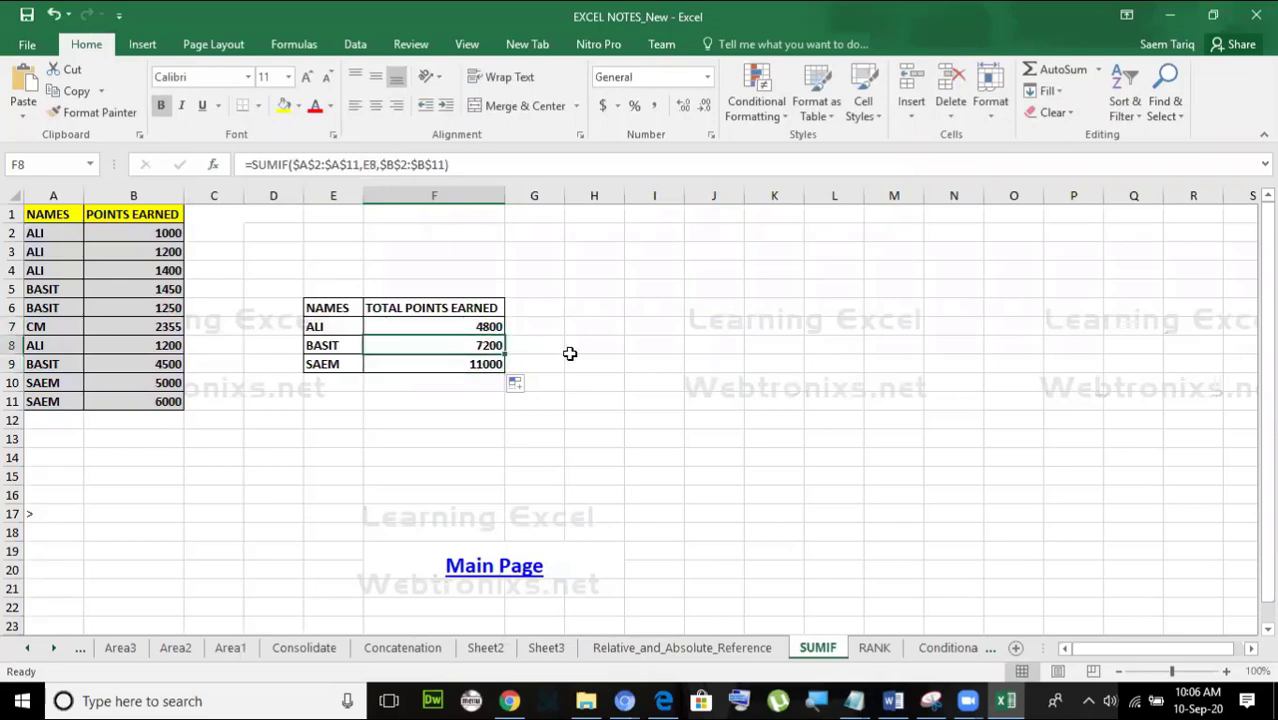
key("Up")
key("Down")
key("Down")
key("Up")
key("Up")
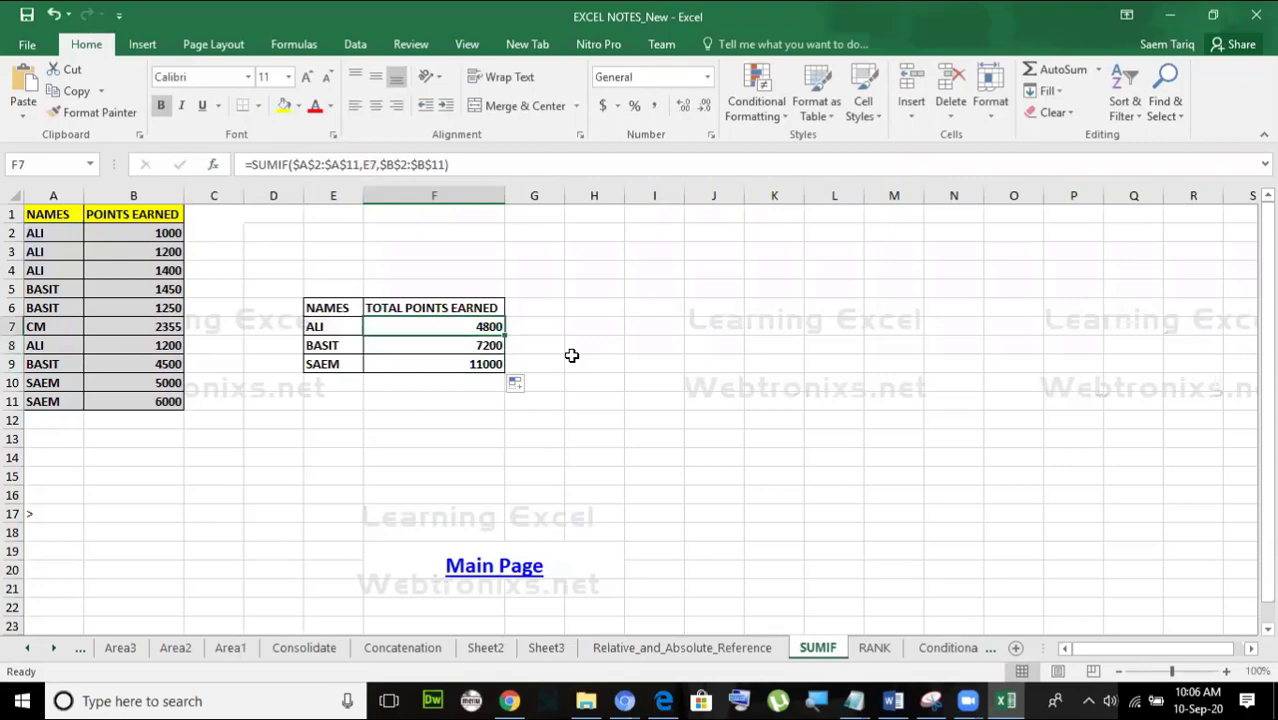
key("Down")
key("Down")
key("Up")
key("Up")
key("Down")
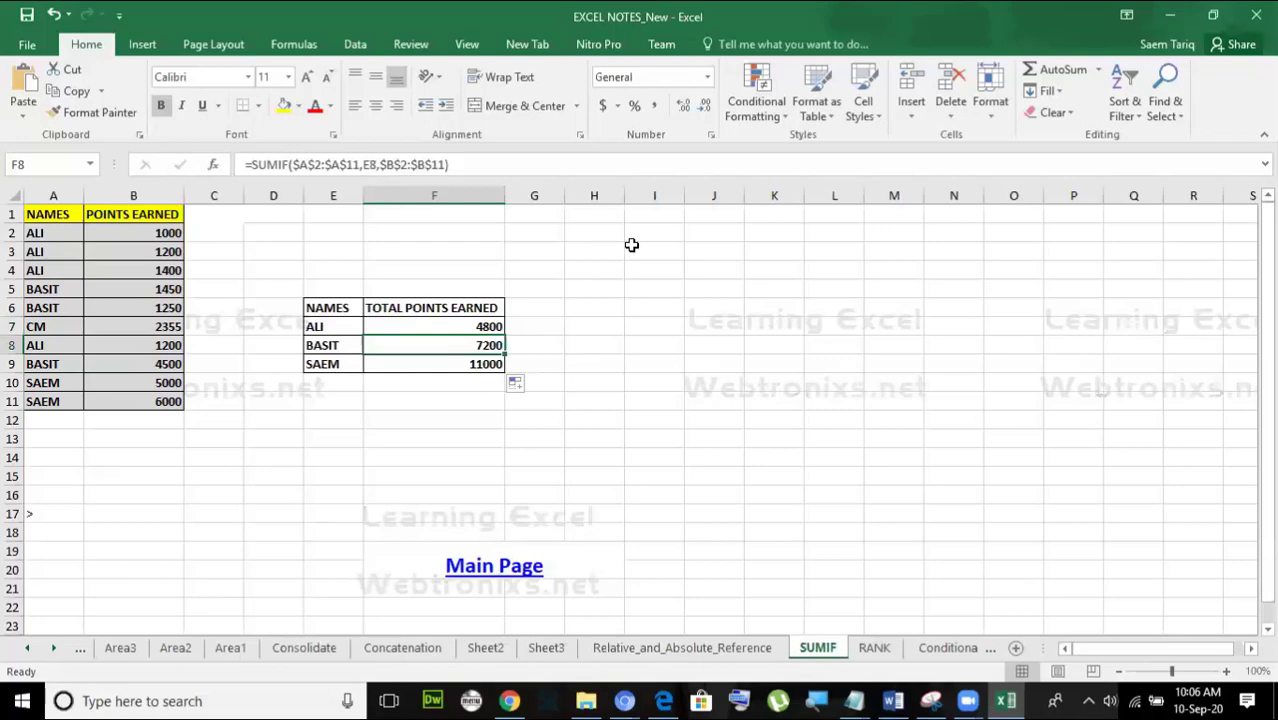
key("Down")
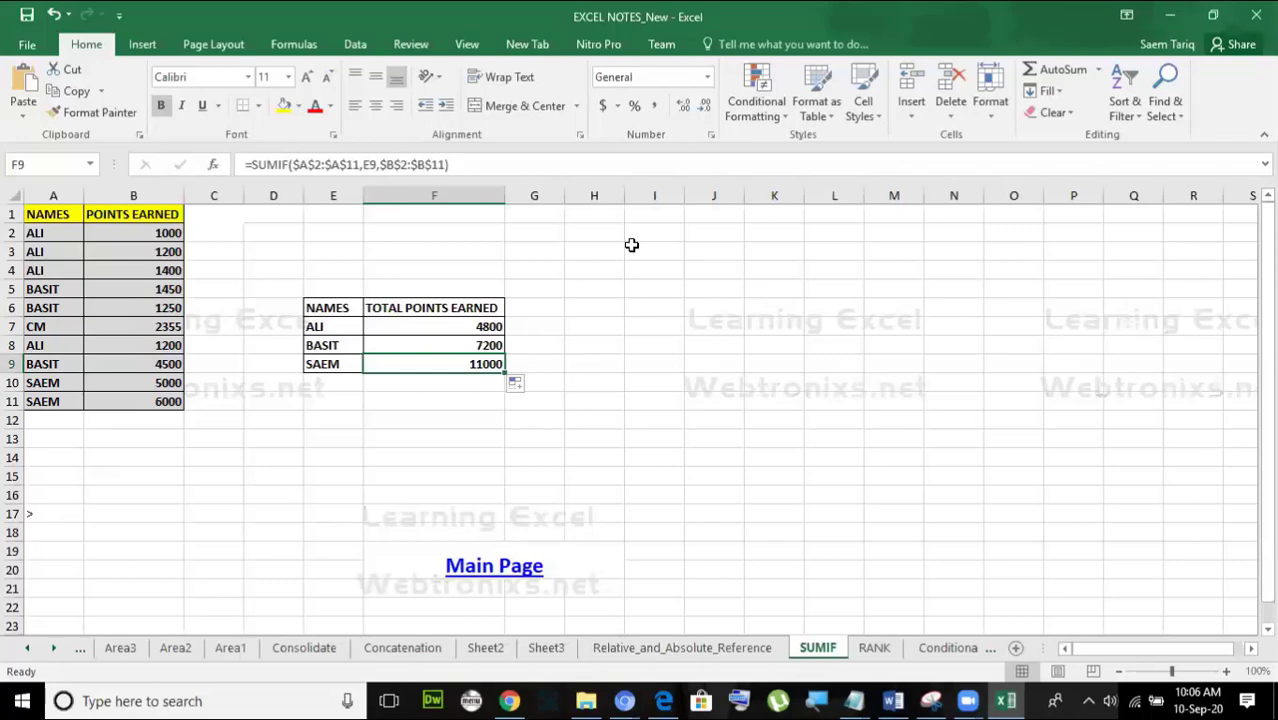
key("Up")
key("Up")
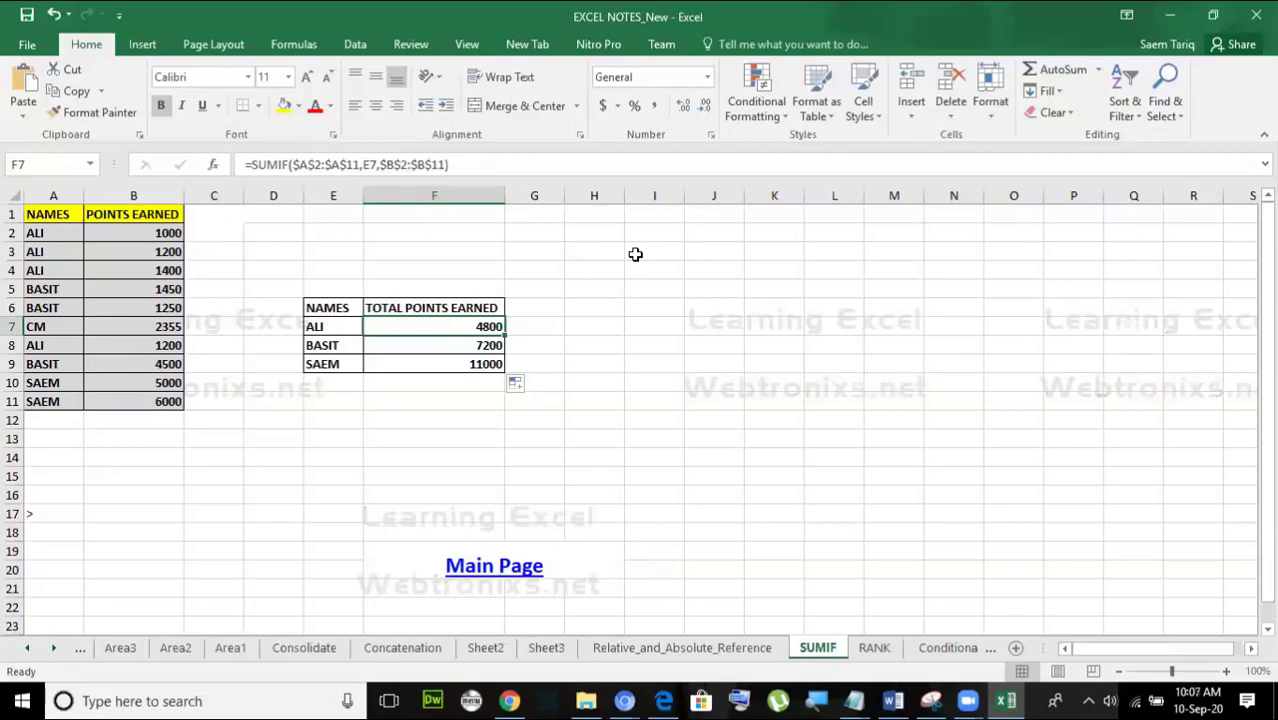
Examine the $A$2:$A$11 range and the E7 criteria argument inside the F7 formula without changing them.
left_click(296, 165)
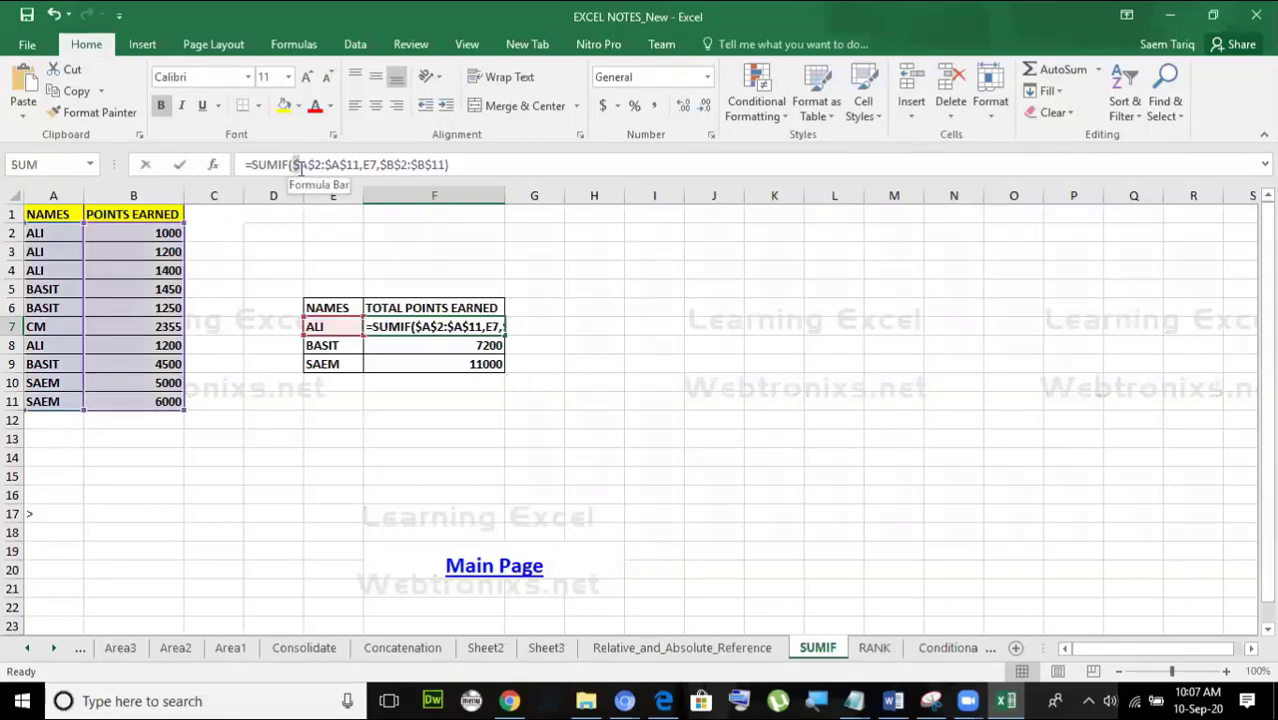
left_click_drag(296, 166, 359, 165)
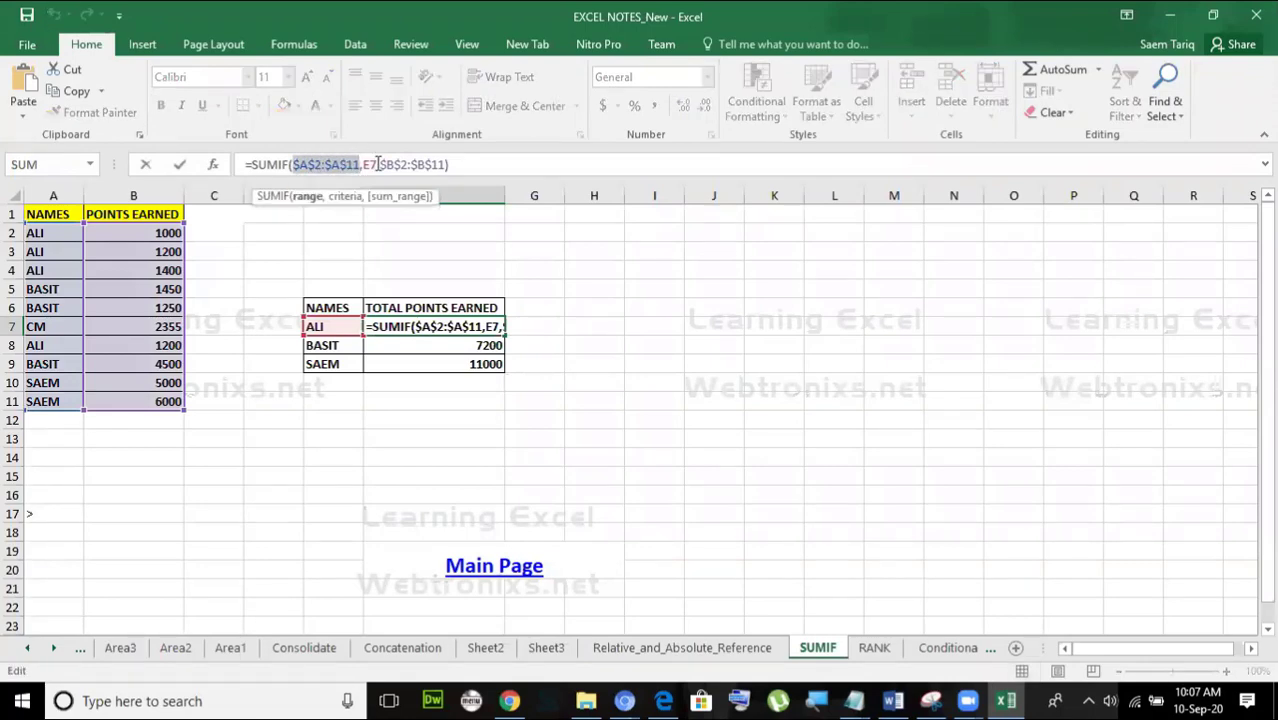
left_click(371, 165)
double_click(369, 165)
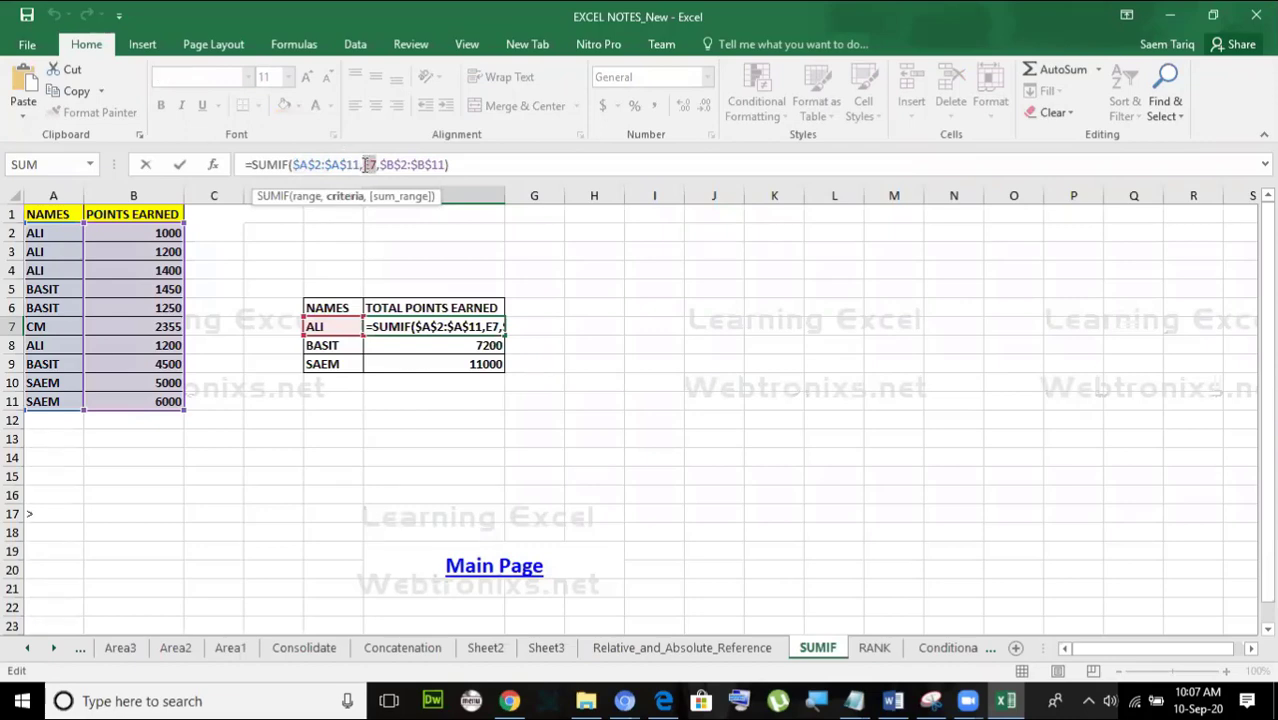
left_click(179, 164)
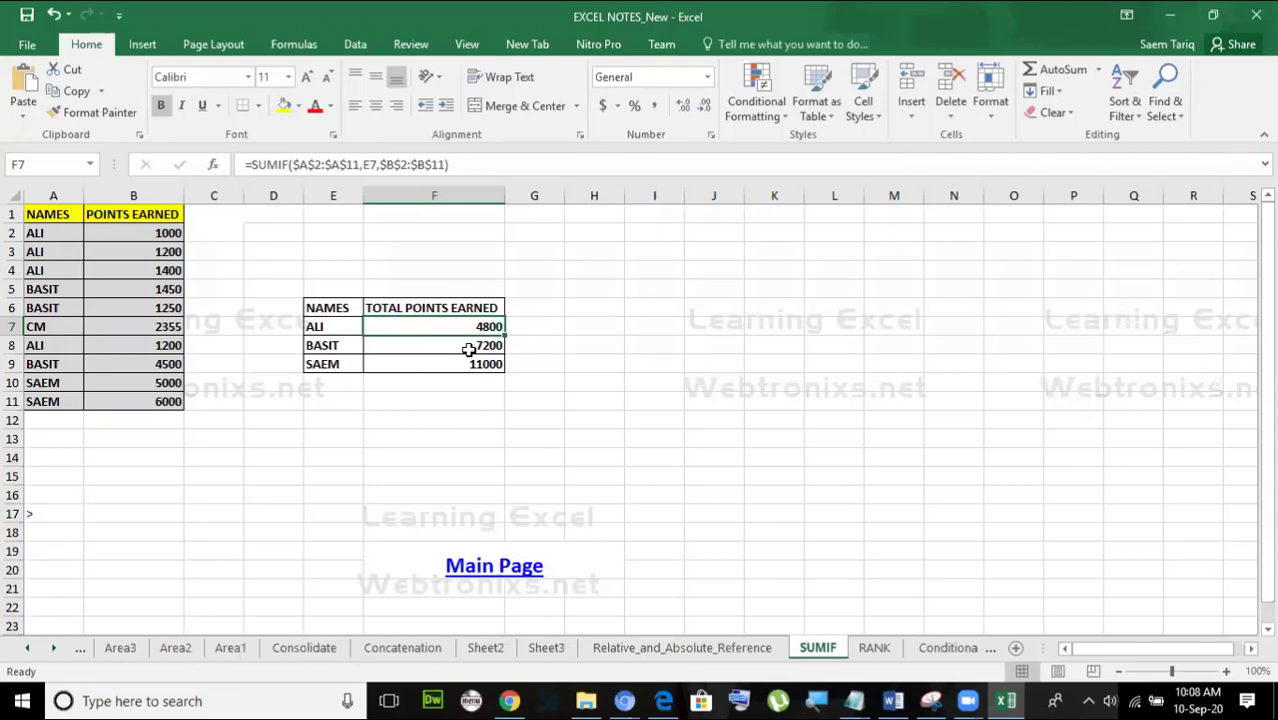
Return to the workbook's main page and open the Mid/ Right & Left example from the AICT / IT functions.
left_click(518, 565)
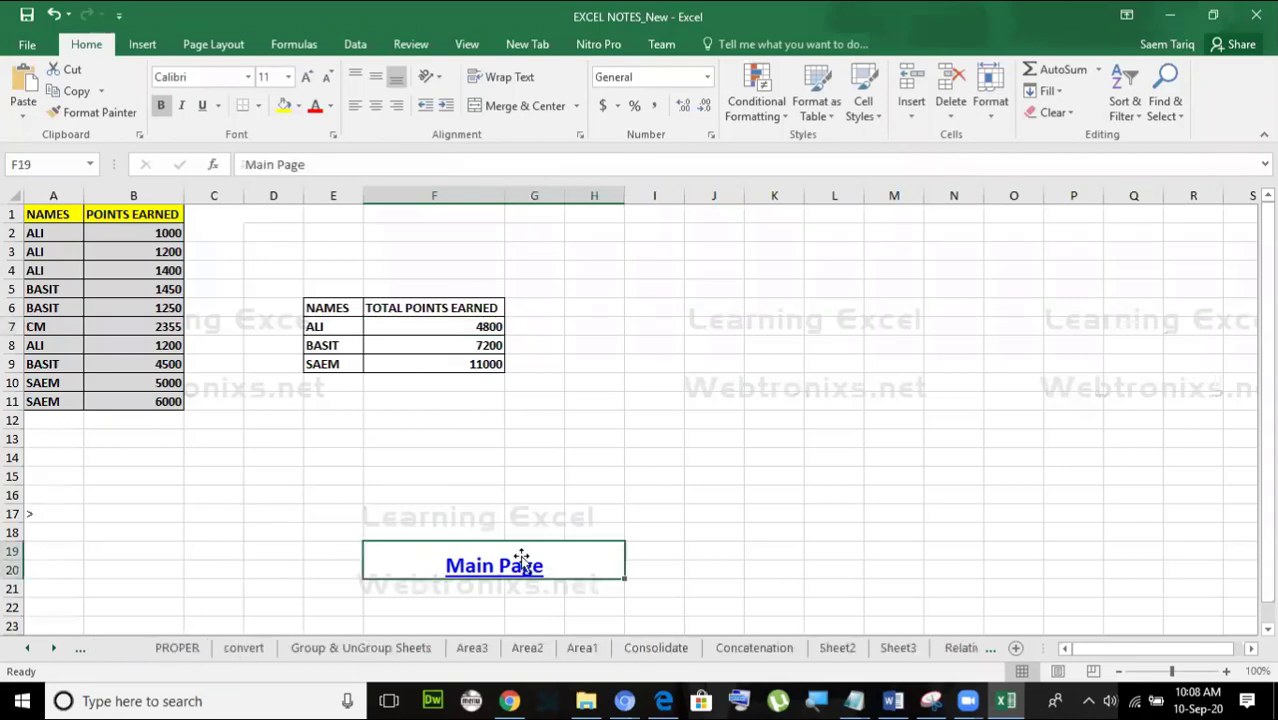
scroll(518, 548, "down", 2)
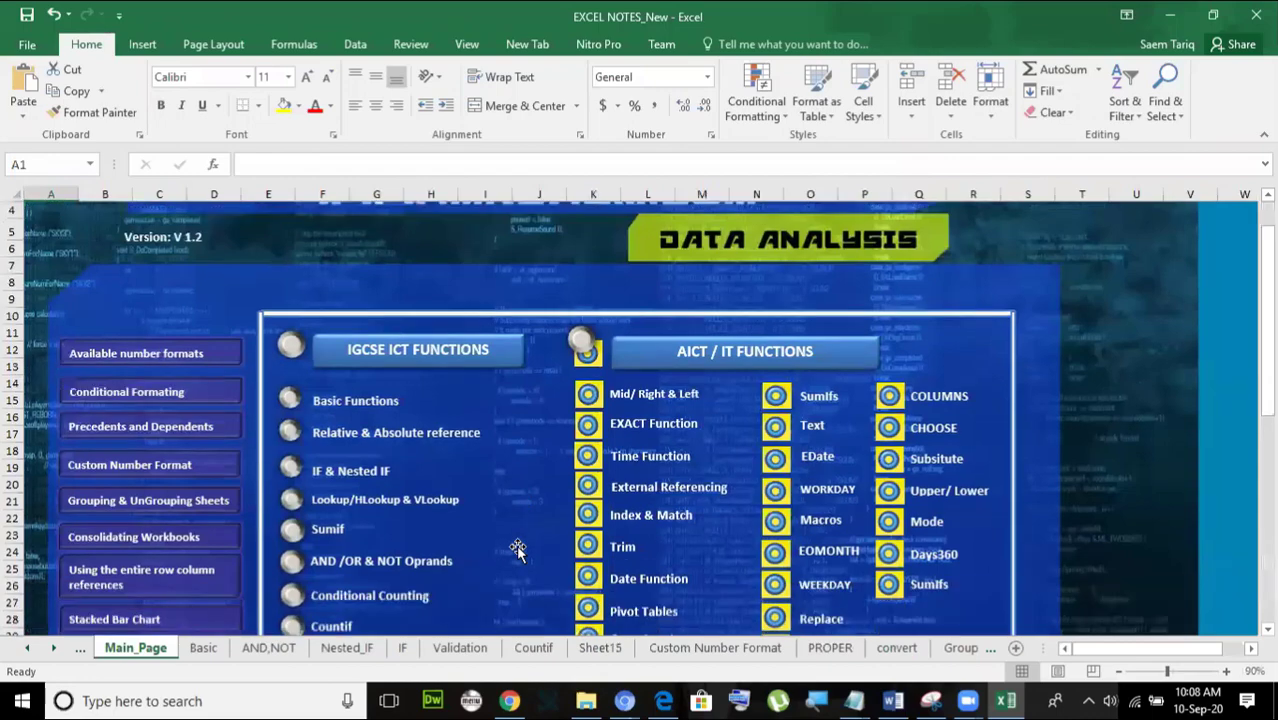
scroll(518, 548, "down", 1)
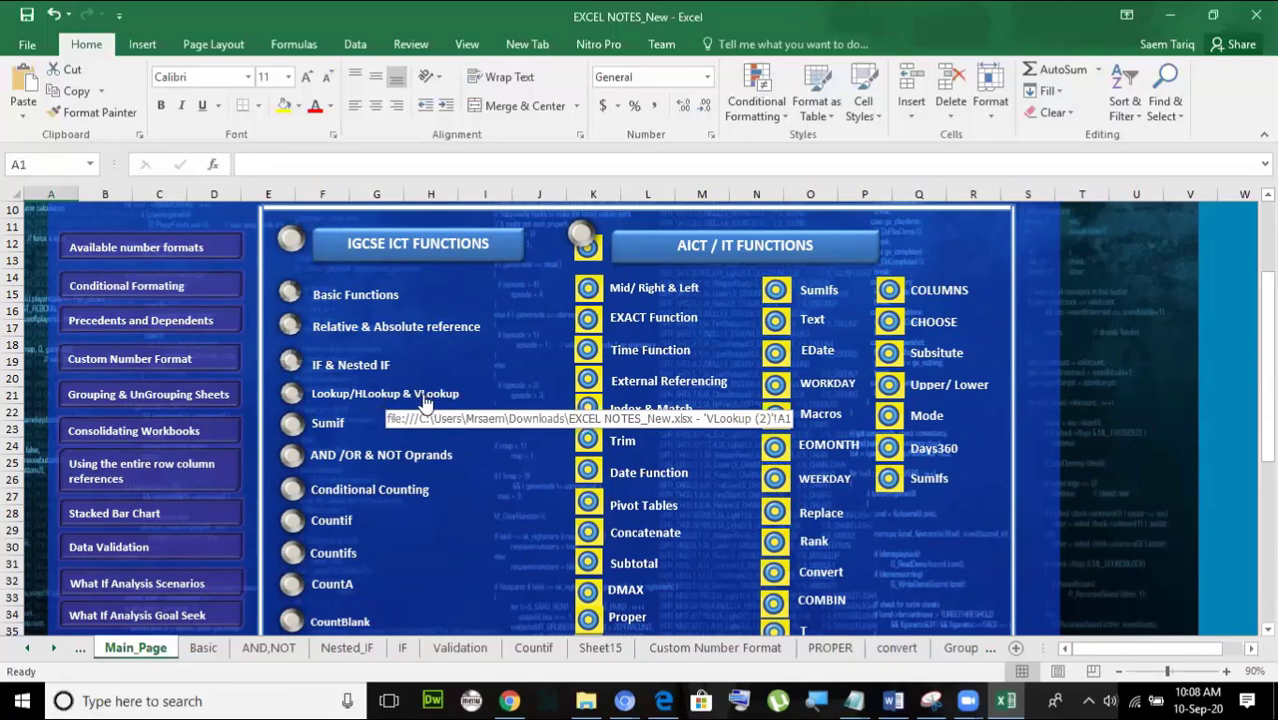
left_click(683, 291)
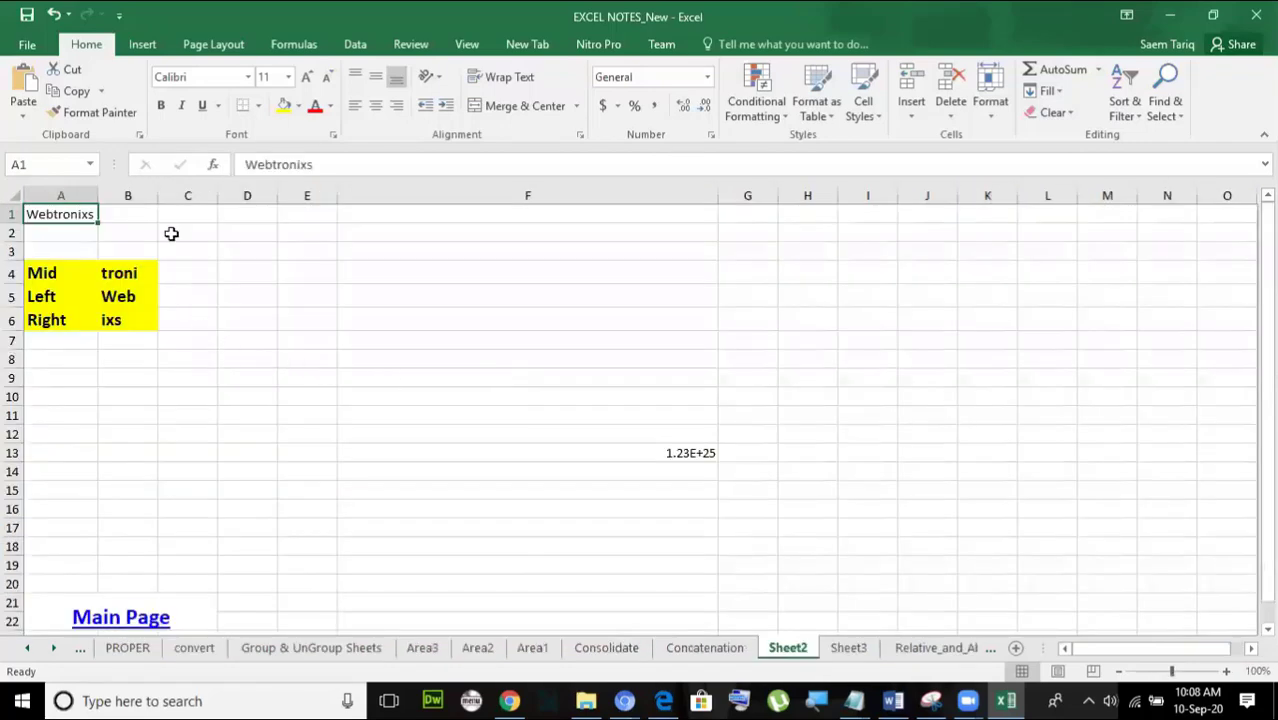
Widen column A to fit the A1 text and enter Split the String in F3.
left_click_drag(159, 189, 112, 194)
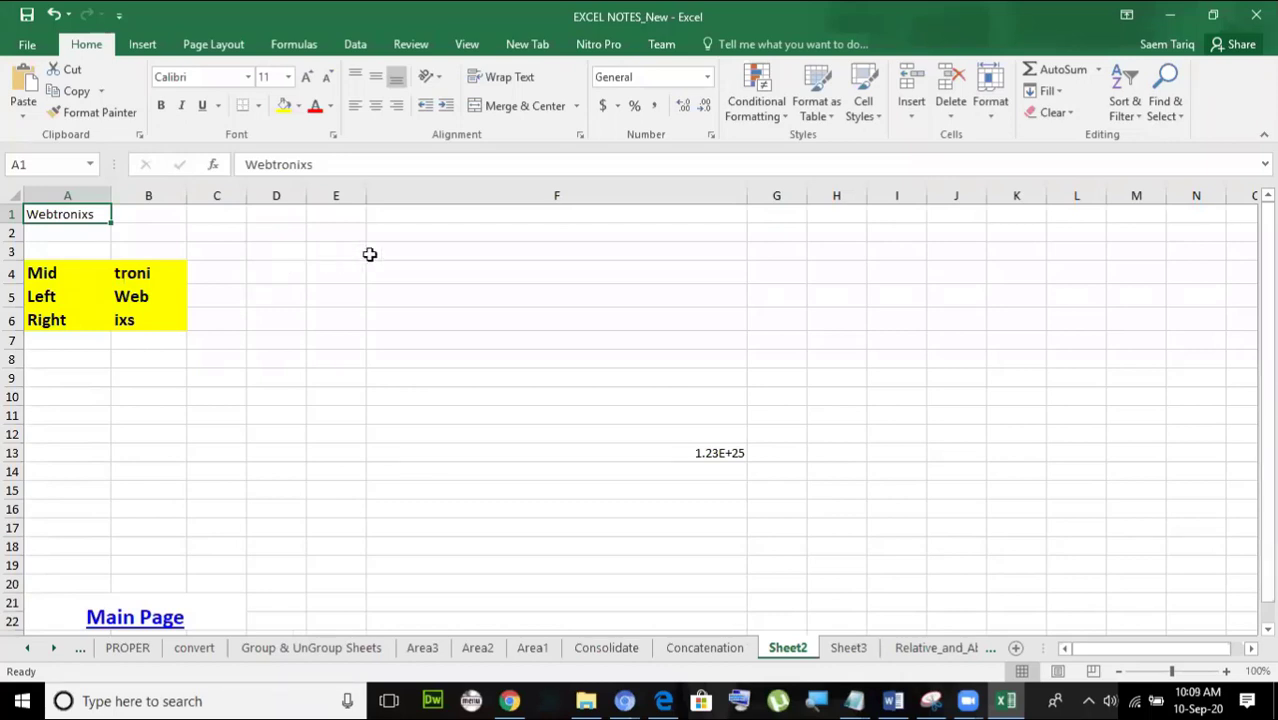
left_click(427, 254)
type("S")
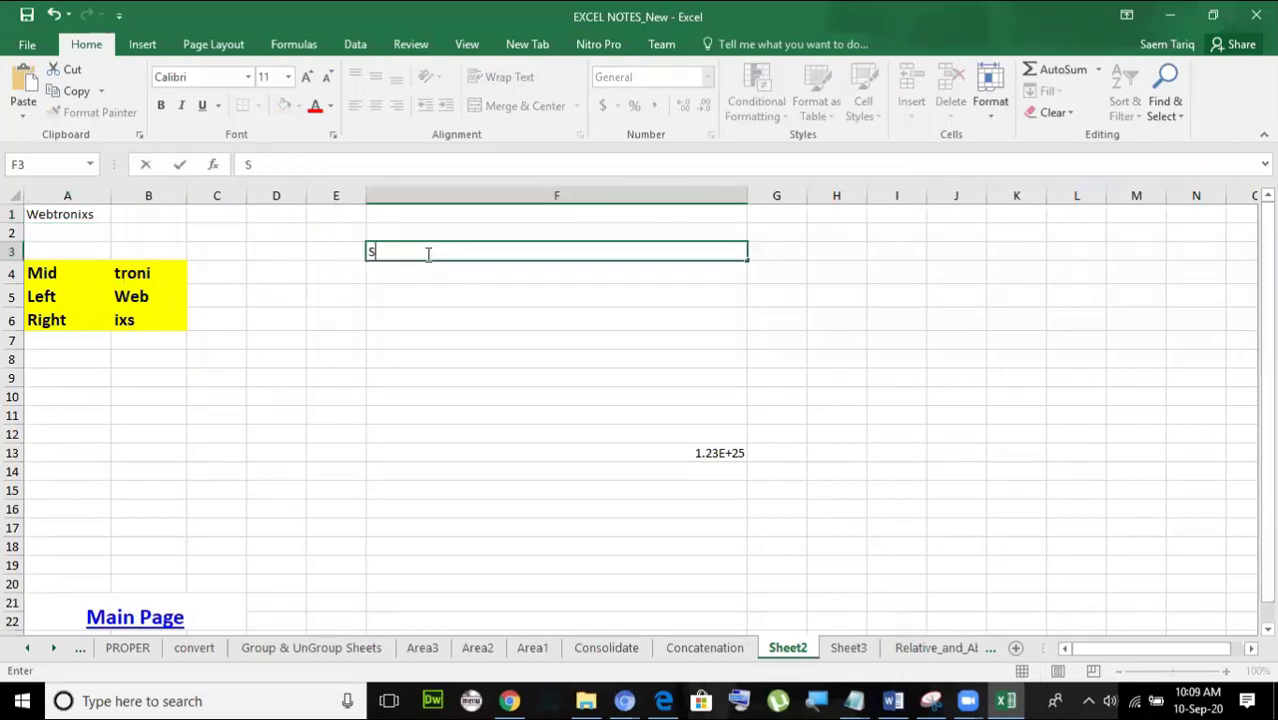
type("plit the String")
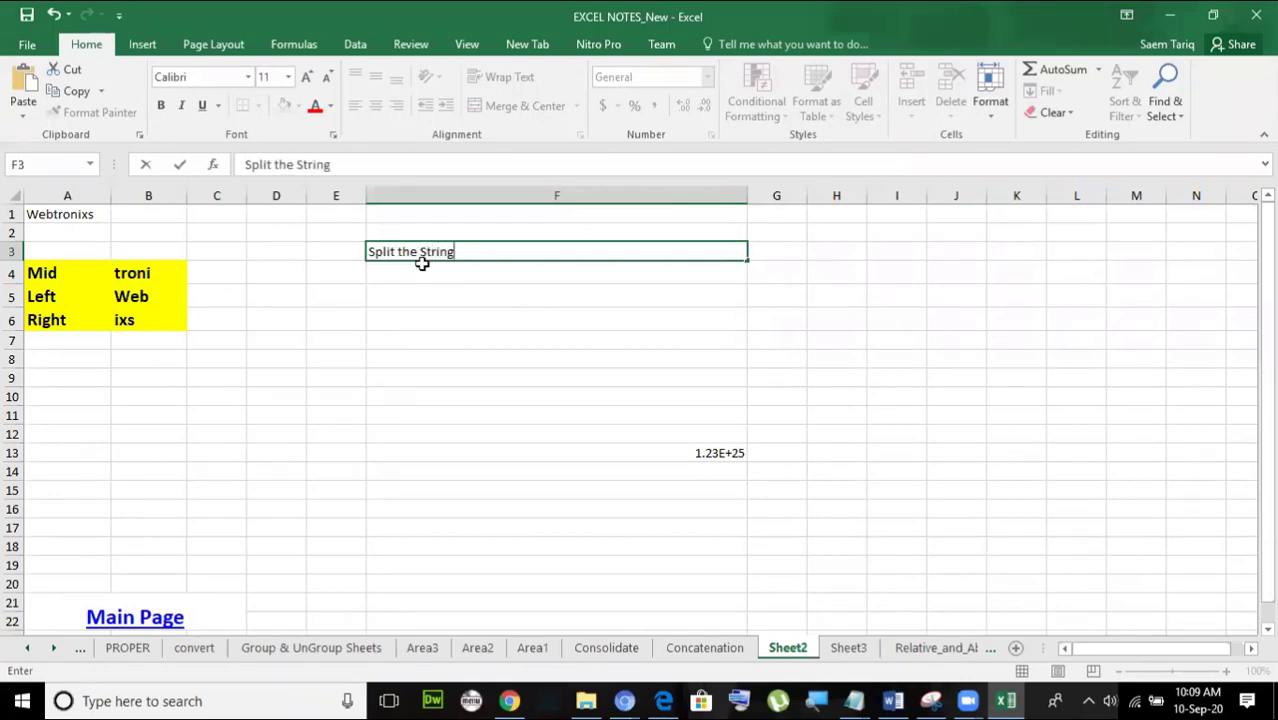
key("Return")
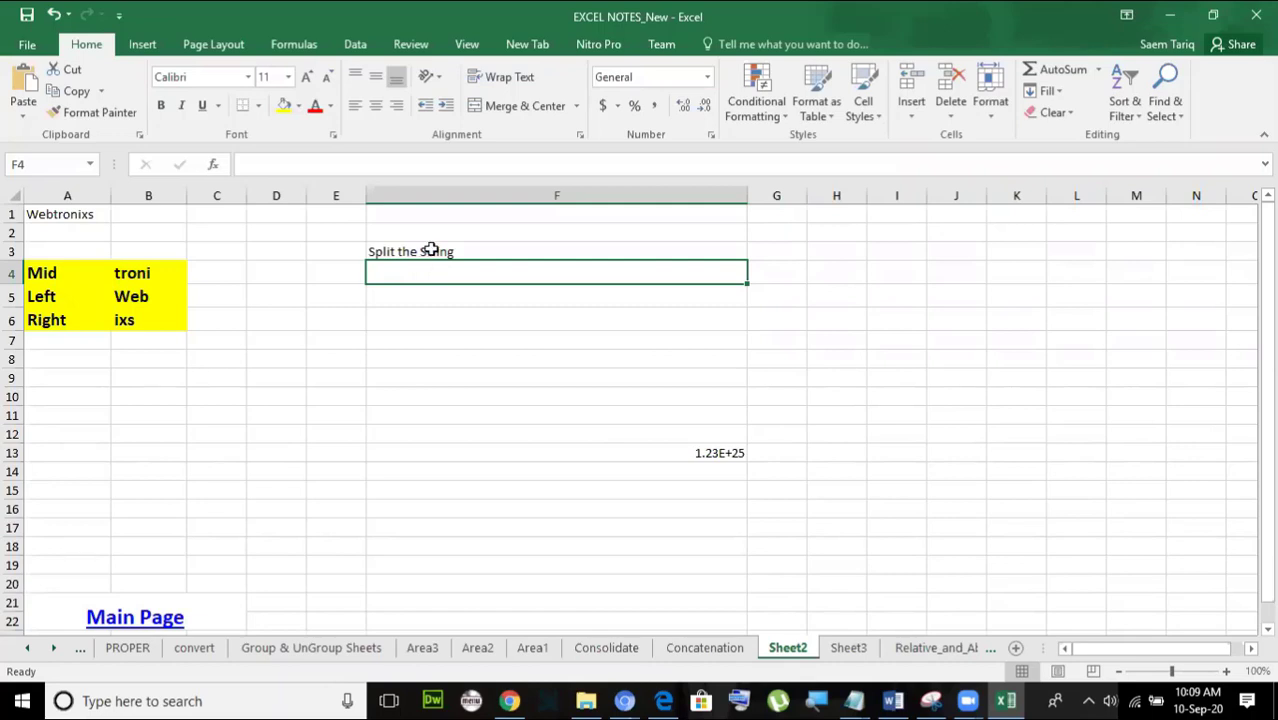
Append 123 to the Webtronixs string in A1 and widen column B slightly.
left_click(96, 213)
left_click(331, 166)
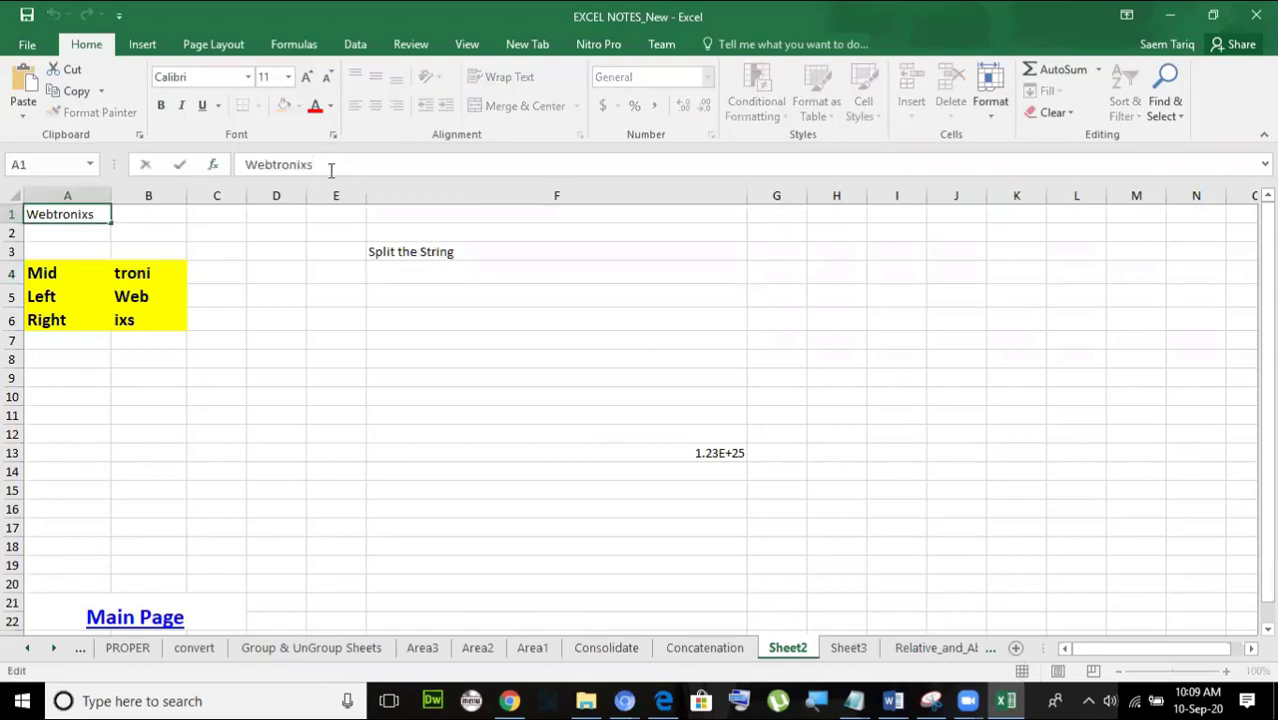
type("123")
left_click(274, 358)
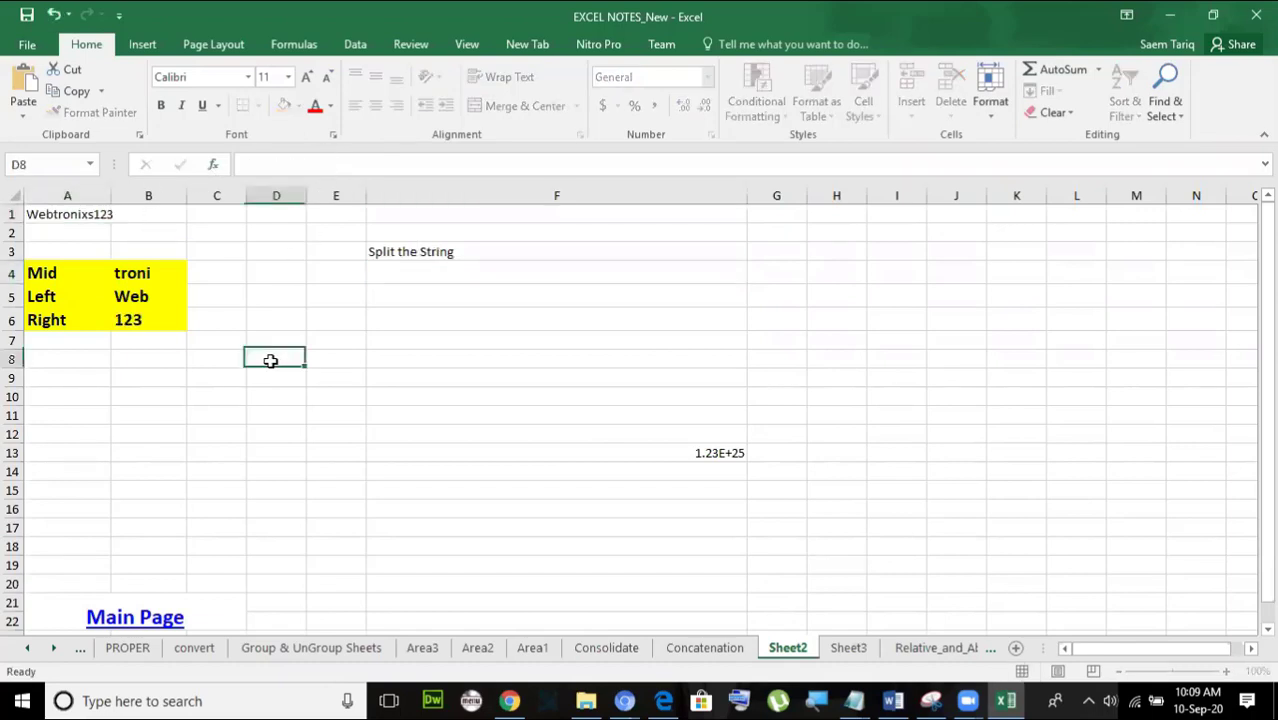
left_click_drag(188, 195, 199, 199)
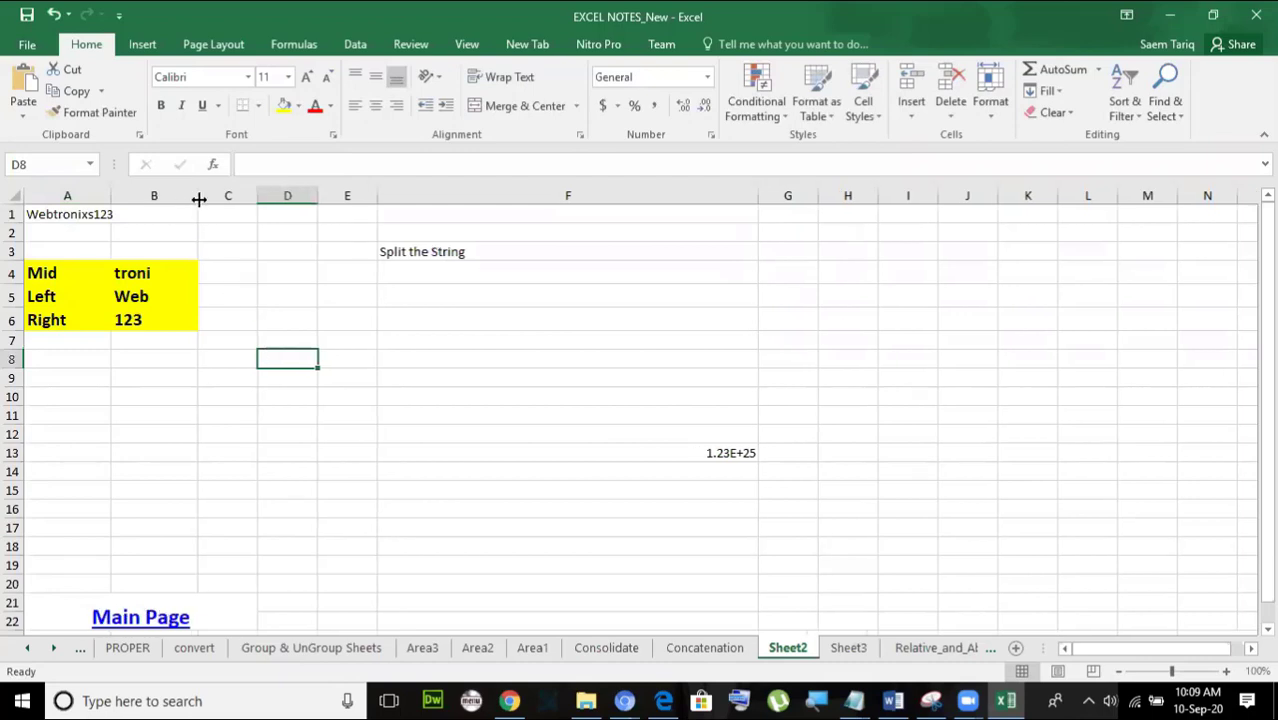
left_click(158, 264)
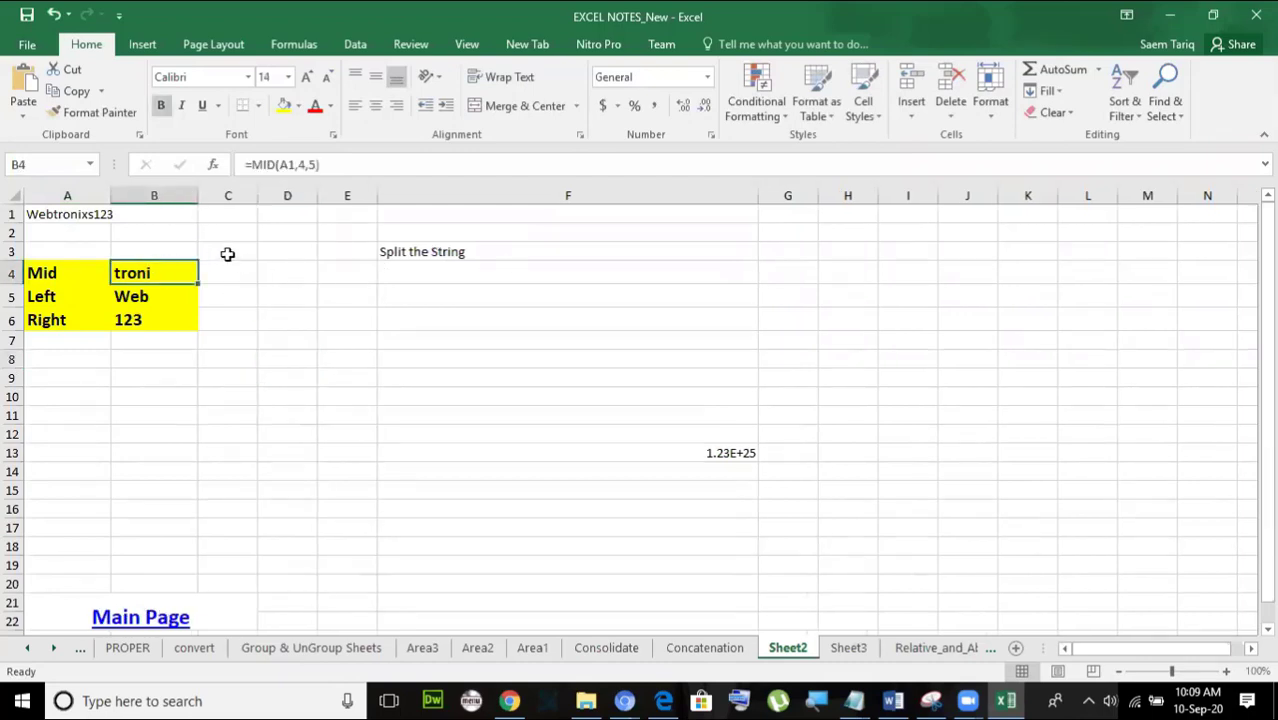
left_click(130, 297)
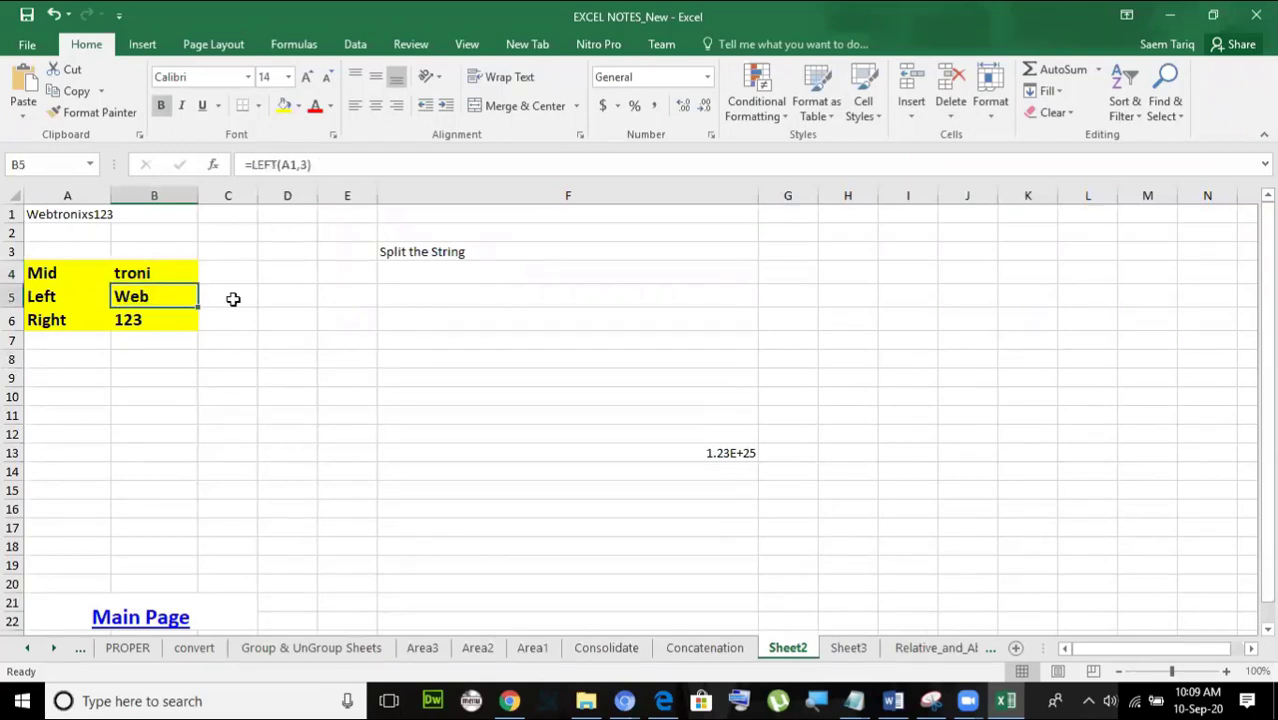
Format the A1 string as bold 14 pt and widen column A to fit it.
left_click(105, 214)
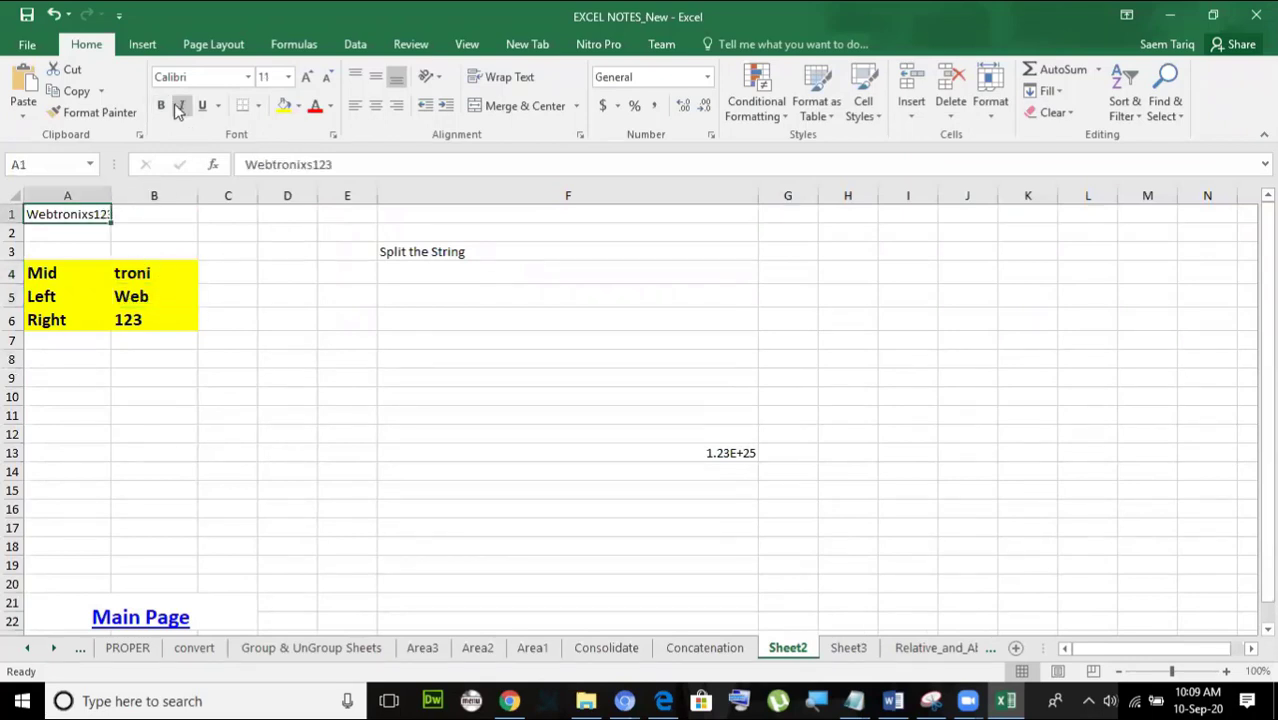
left_click(308, 79)
left_click(308, 79)
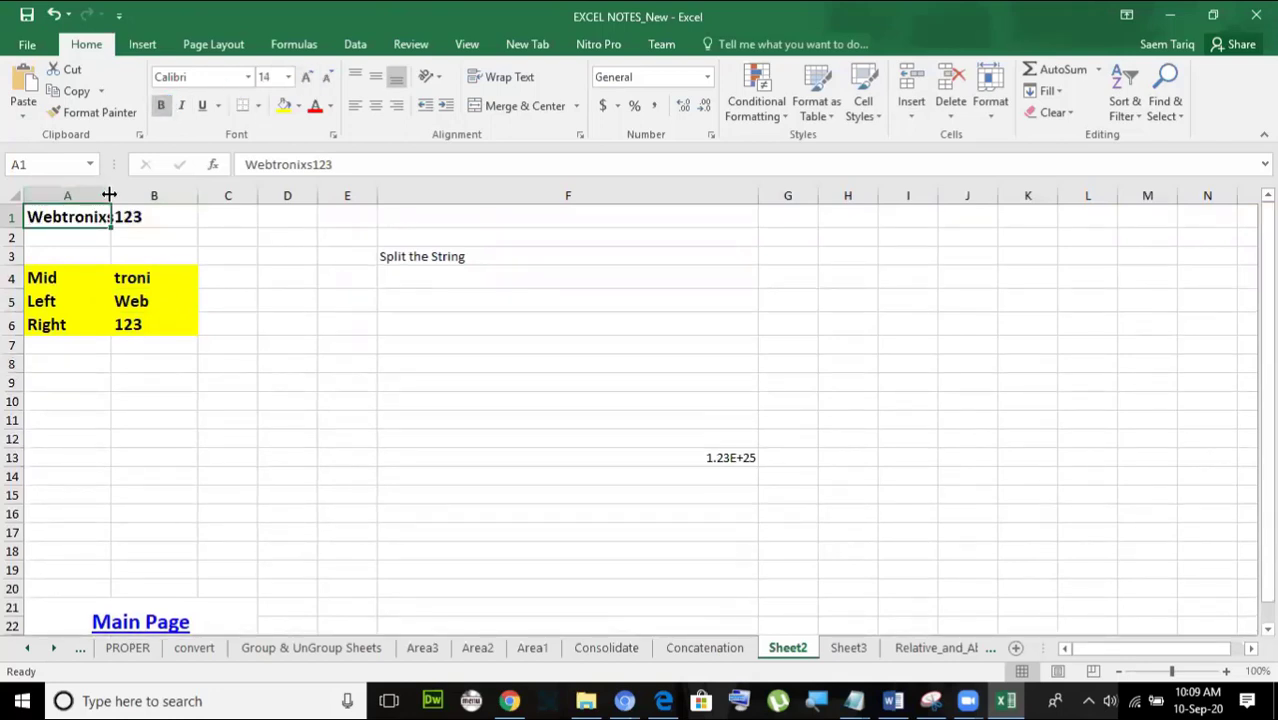
left_click_drag(110, 195, 156, 196)
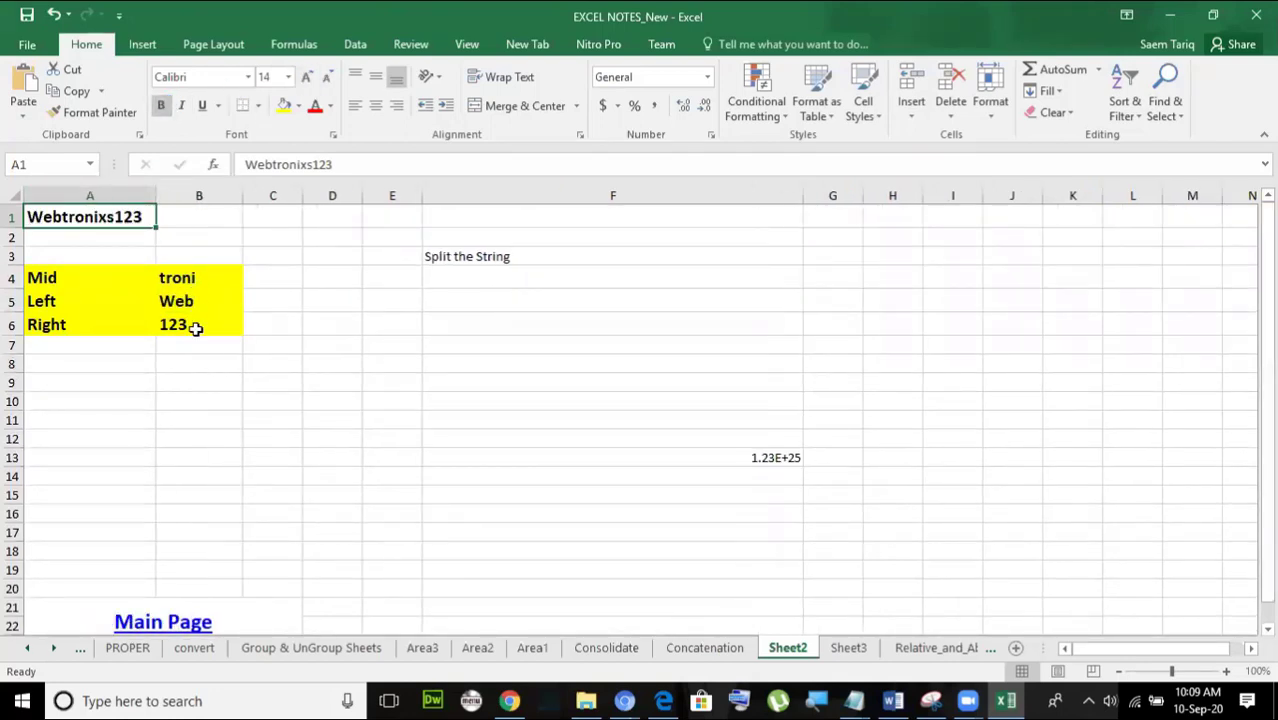
Change the LEFT formula in B5 to return 2 characters from A1.
left_click(199, 296)
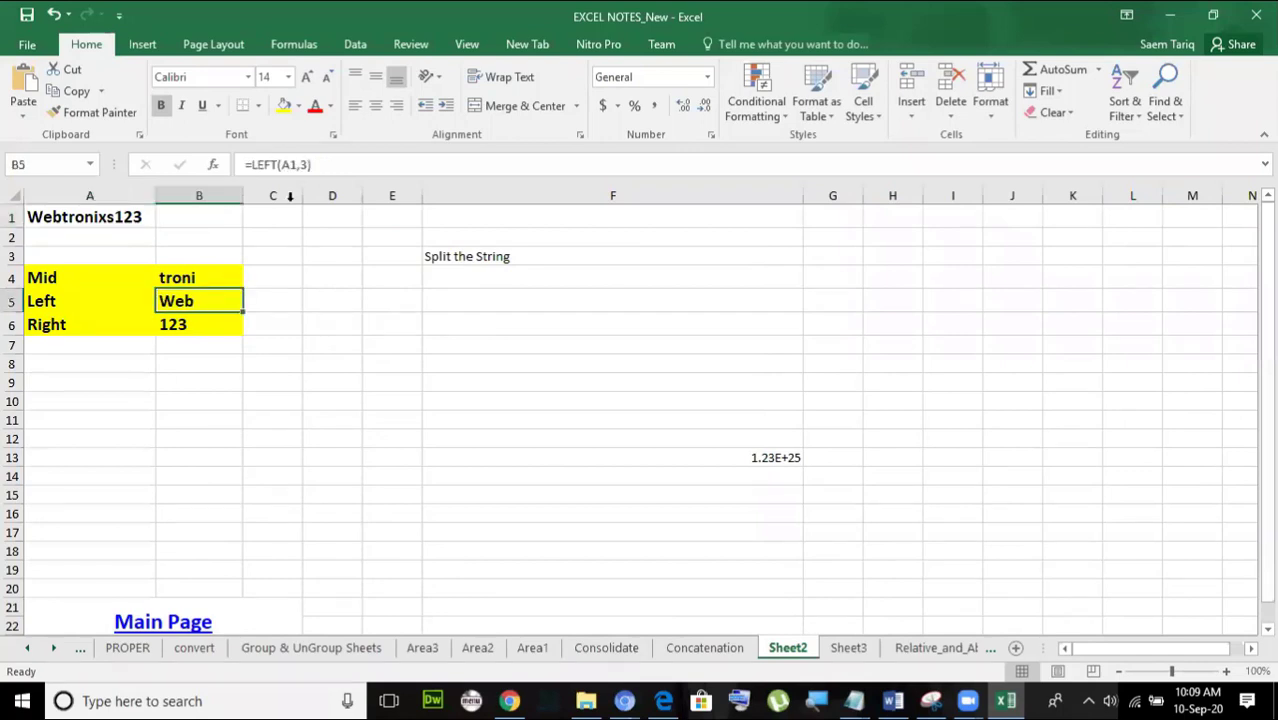
left_click(283, 164)
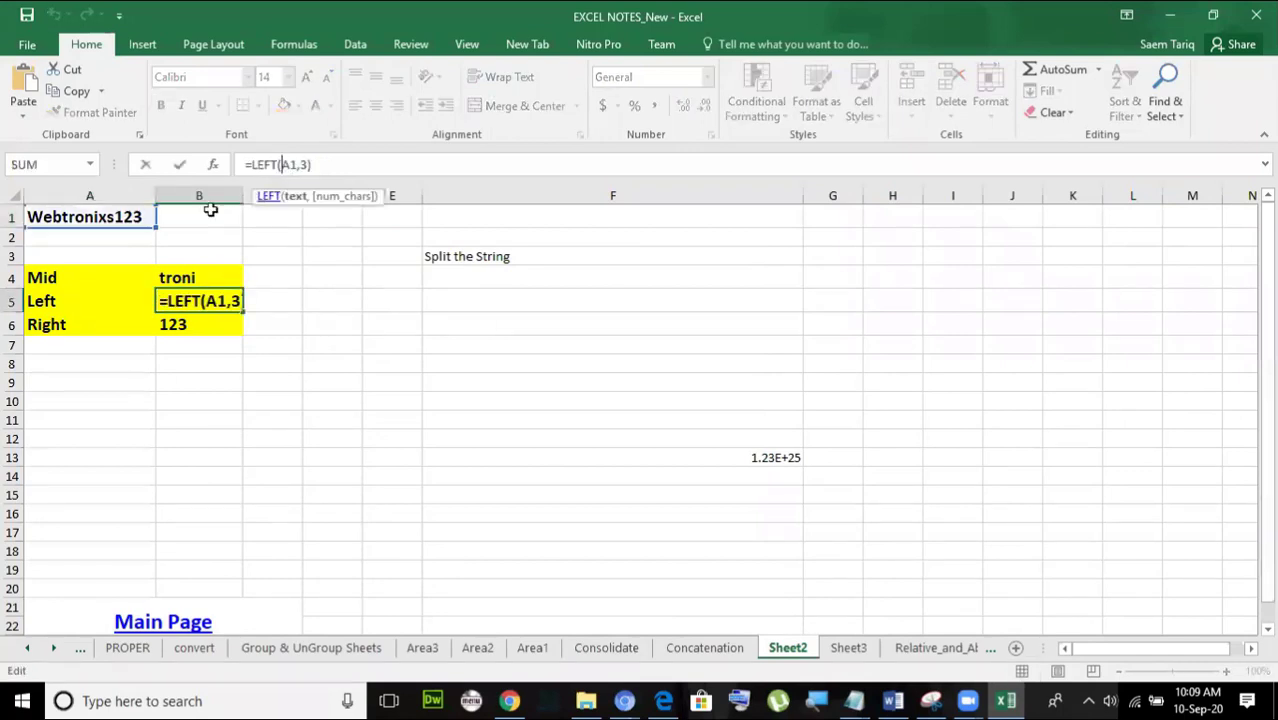
left_click(303, 165)
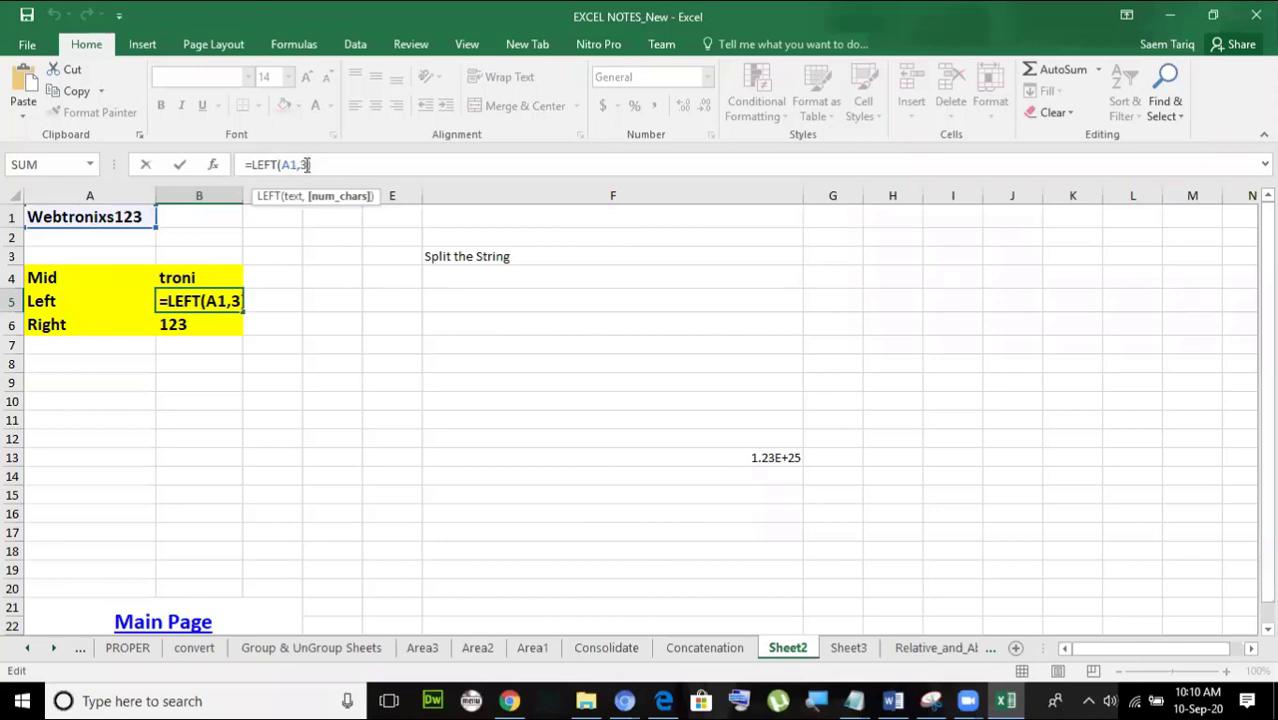
key("BackSpace")
type("2")
left_click(181, 166)
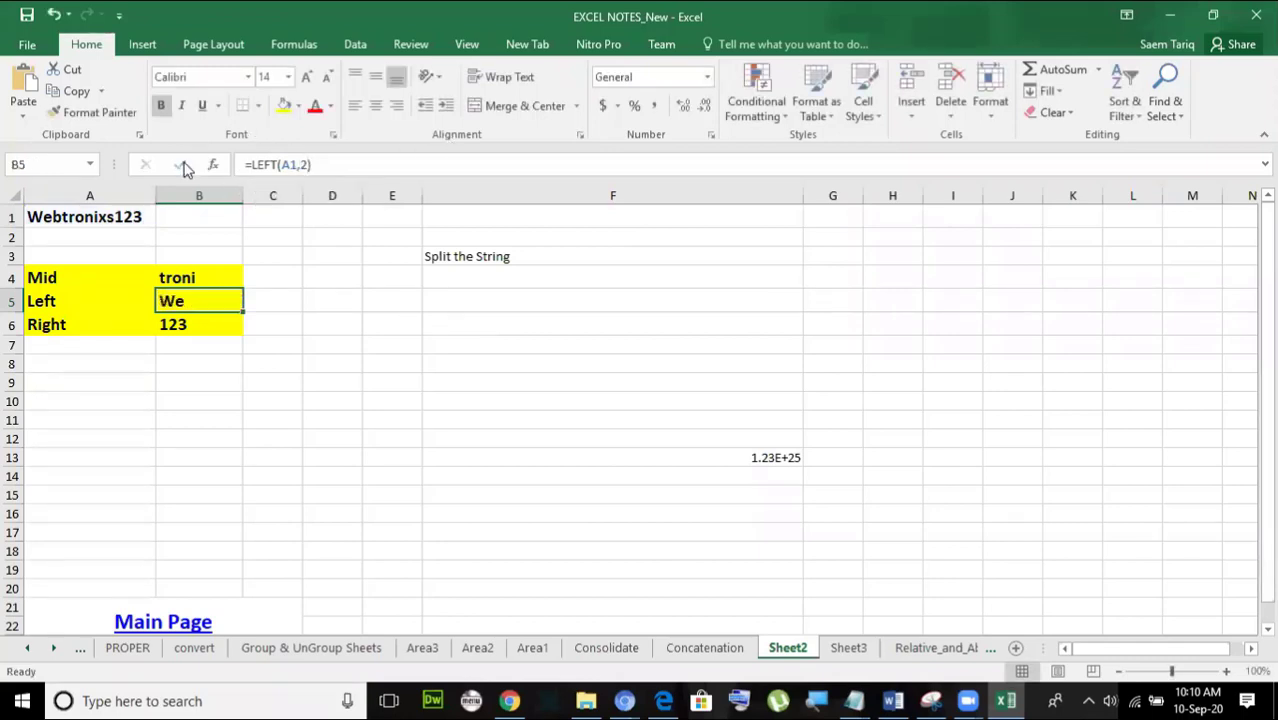
Examine the text and character-count arguments of the RIGHT formula in B6 without changing them.
left_click(166, 325)
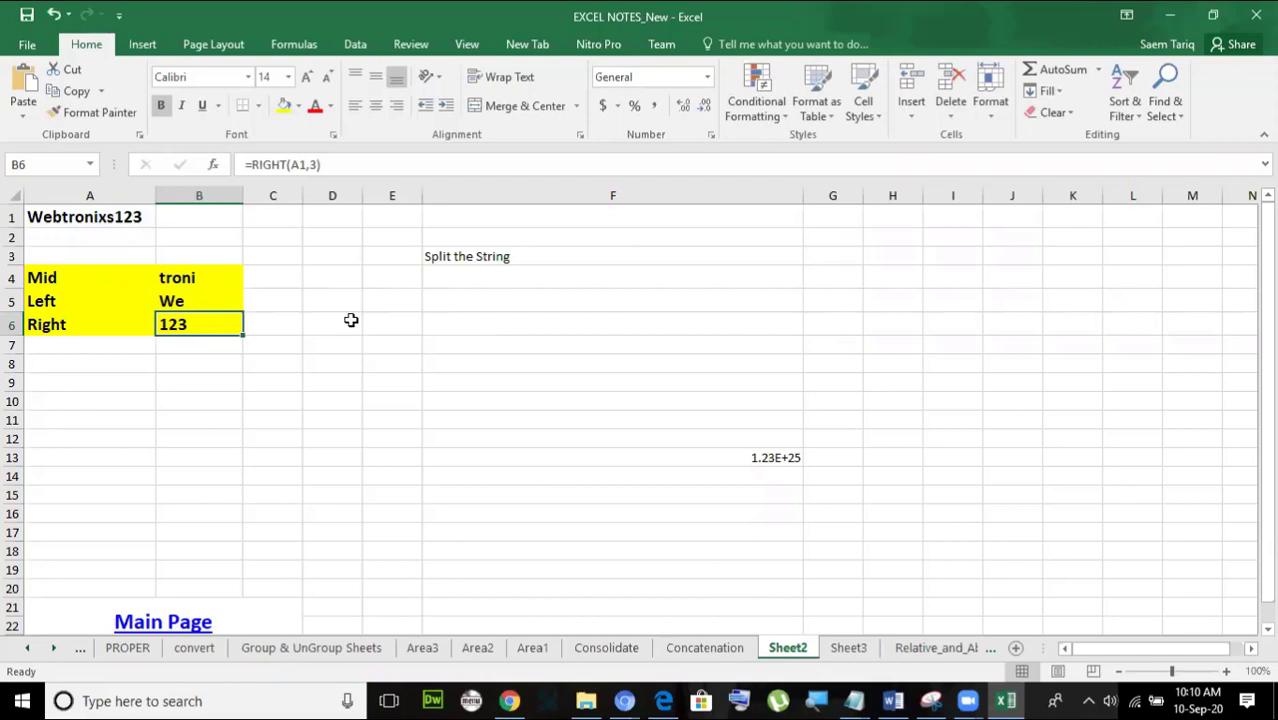
left_click(302, 163)
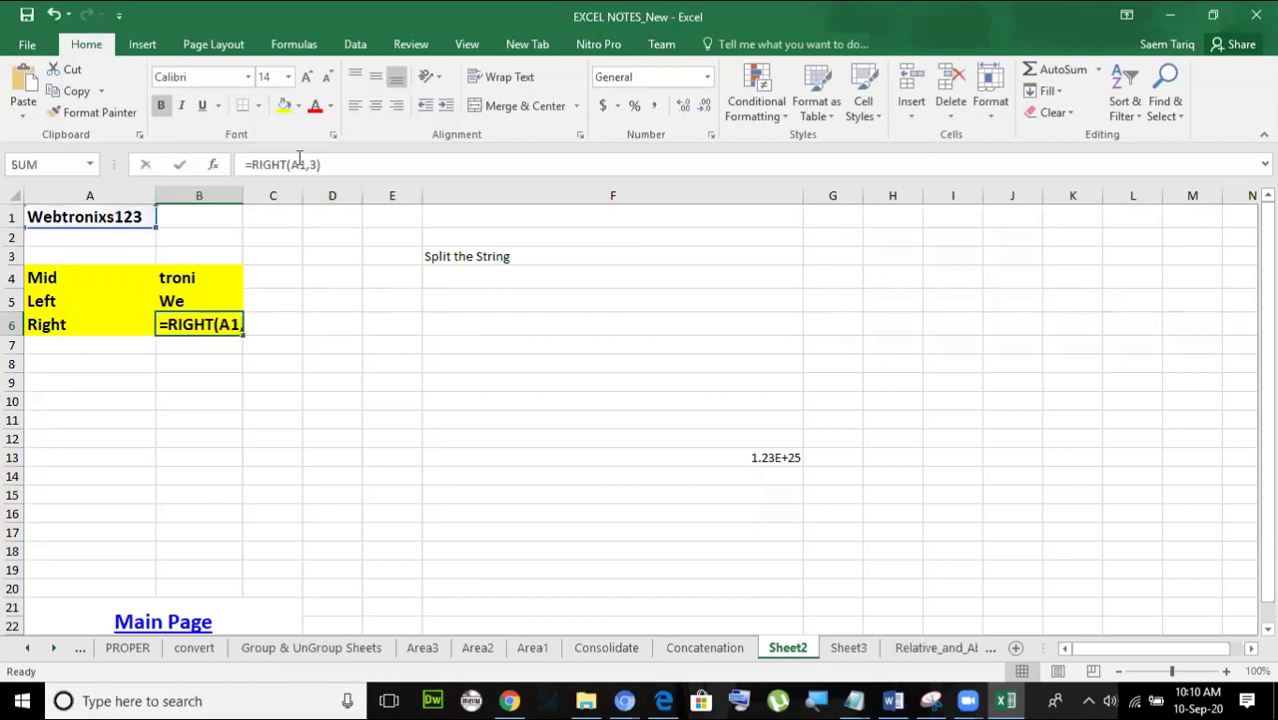
left_click(179, 164)
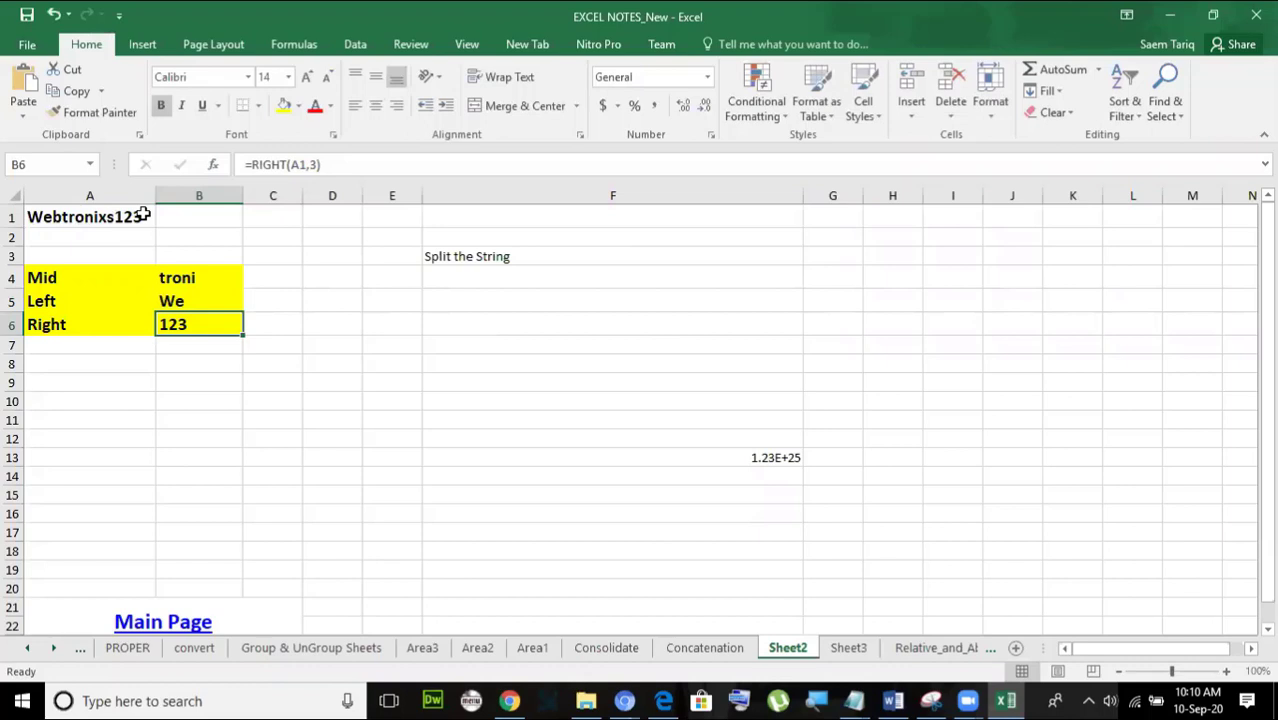
Set the number of characters in the B4 MID formula to 2, making it =MID(A1,4,2).
left_click(205, 280)
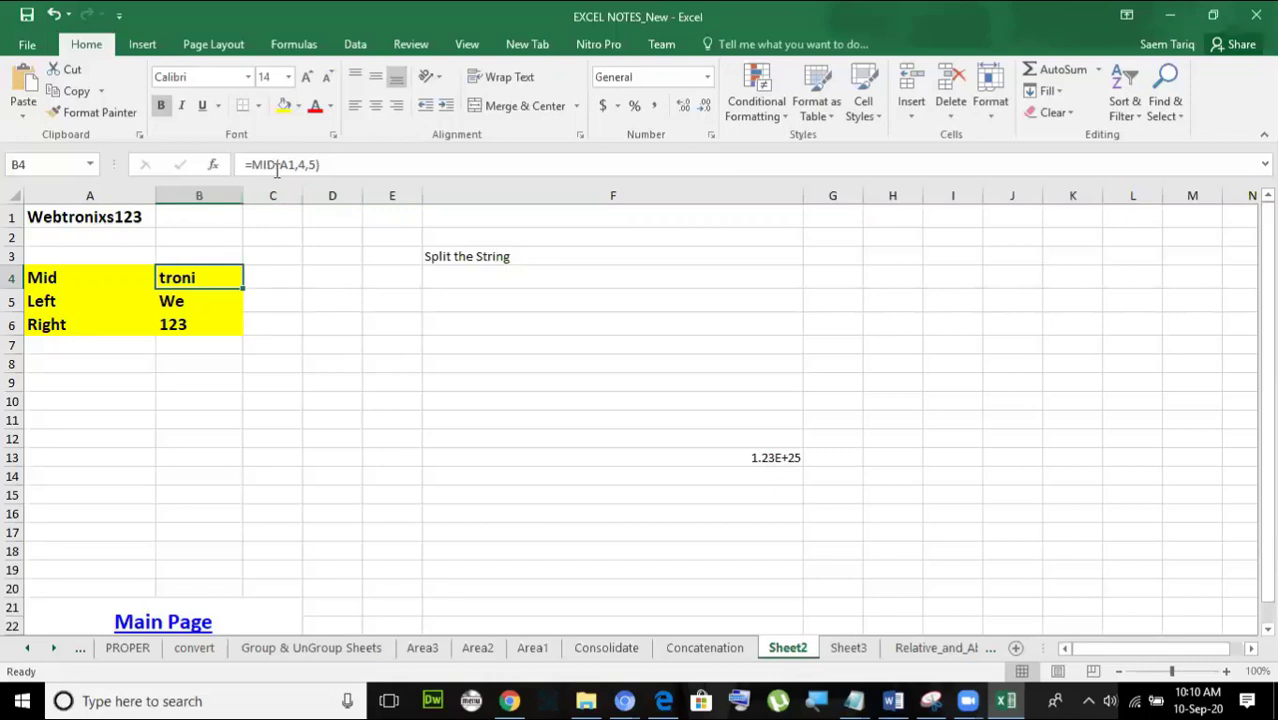
left_click(320, 165)
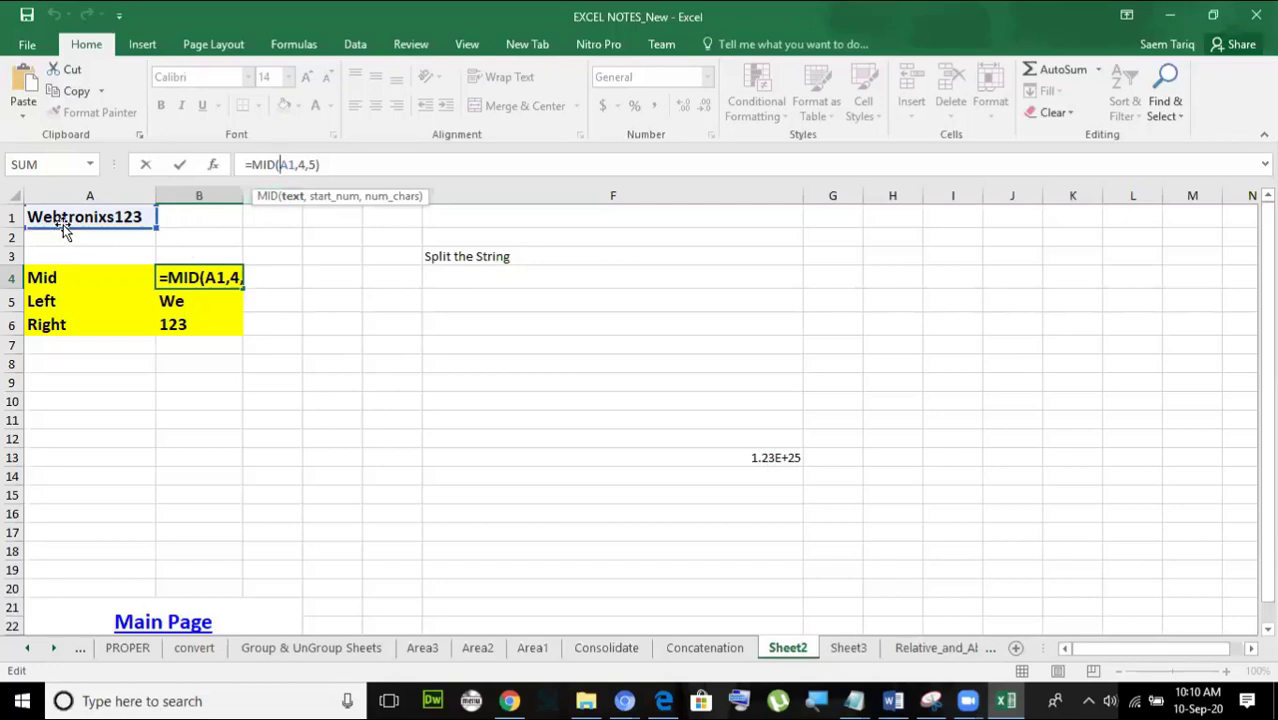
left_click(318, 164)
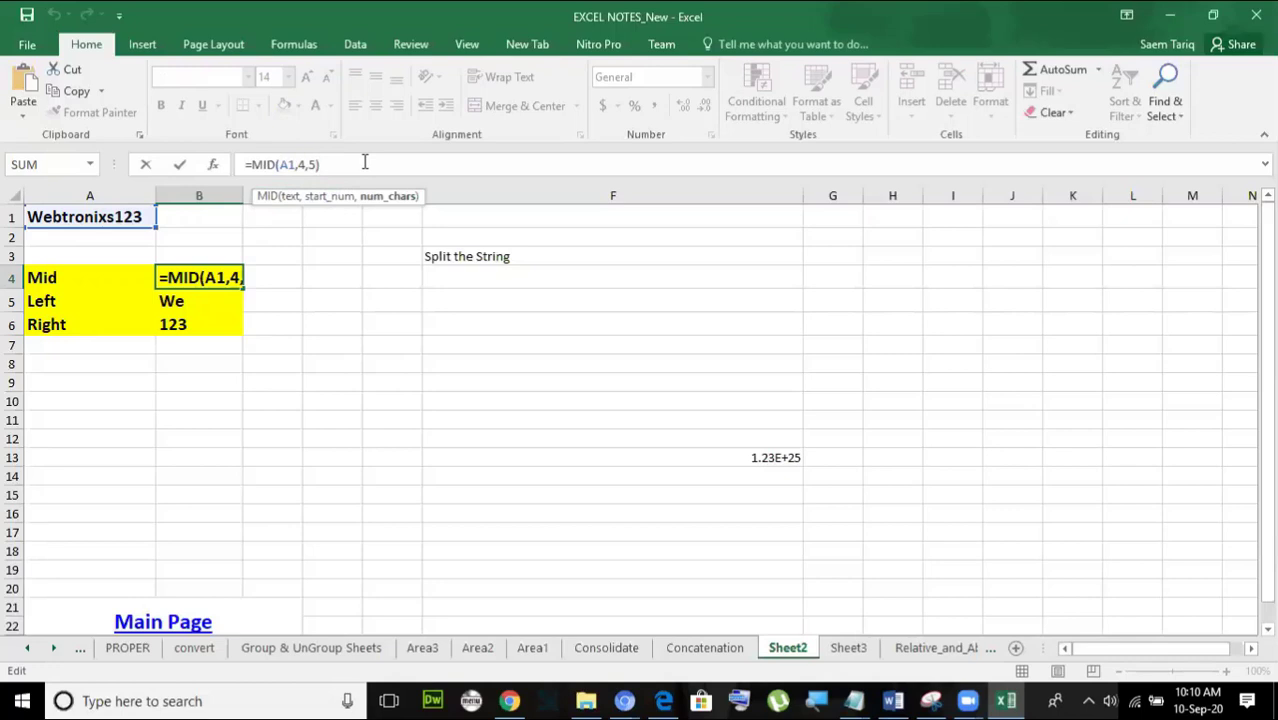
key("BackSpace")
type("2")
left_click(356, 282)
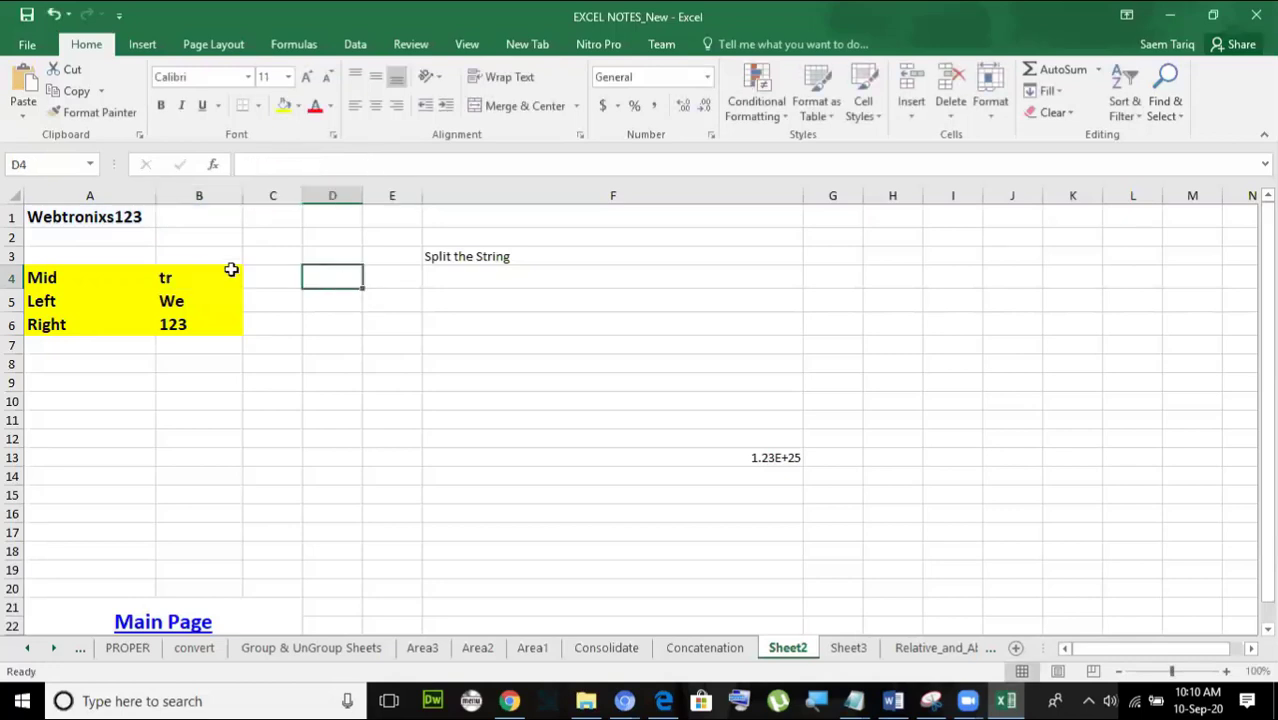
Replace the string in A1 with TU34UPY4J45.
left_click(211, 271)
left_click(134, 213)
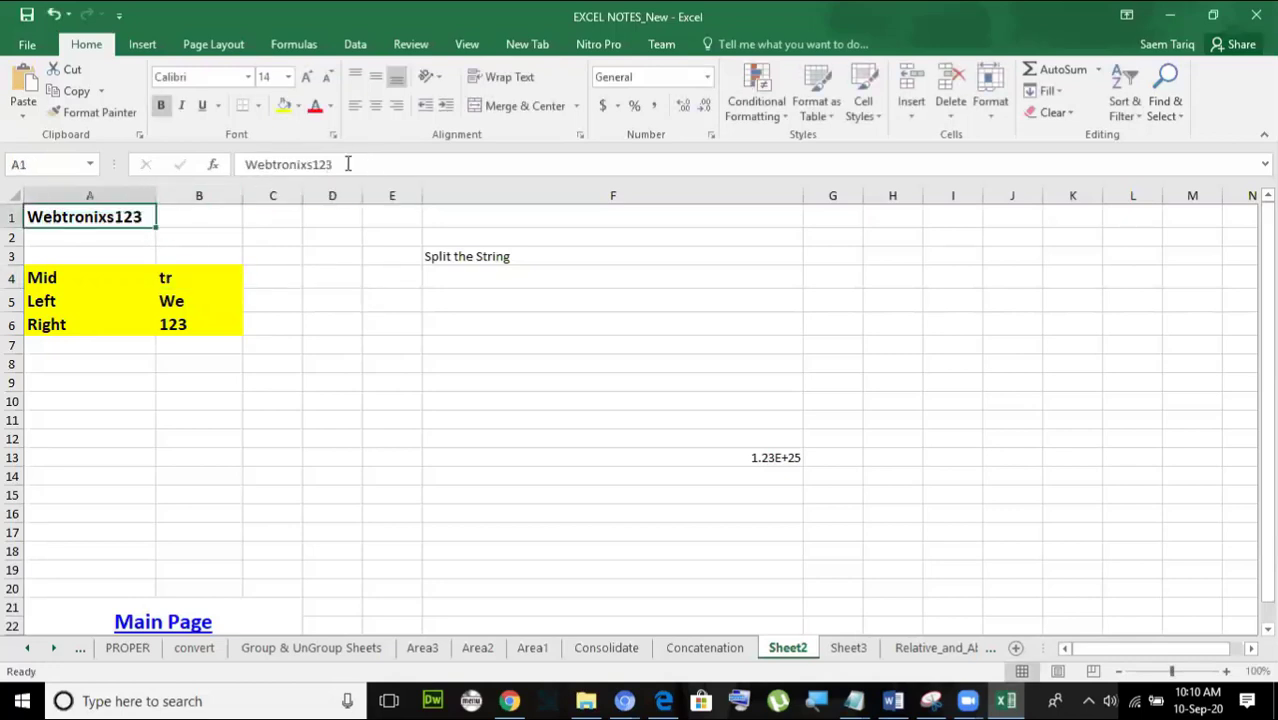
left_click_drag(340, 164, 205, 164)
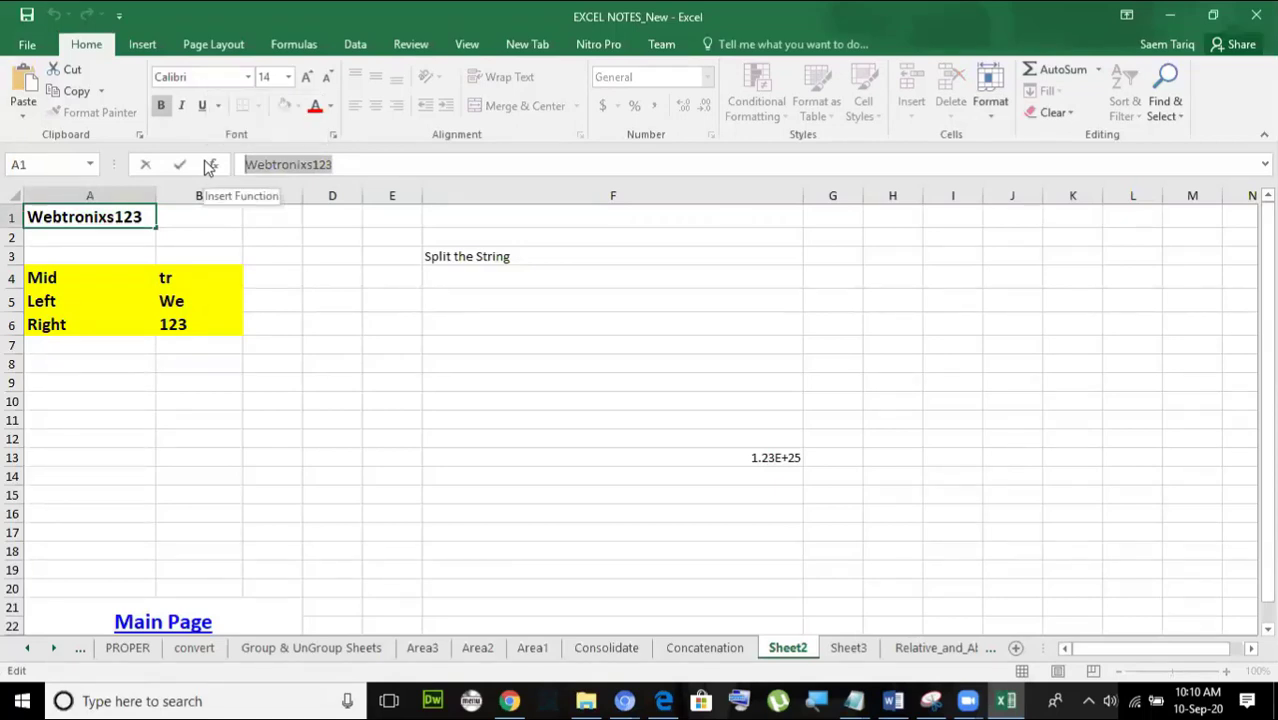
type("TU")
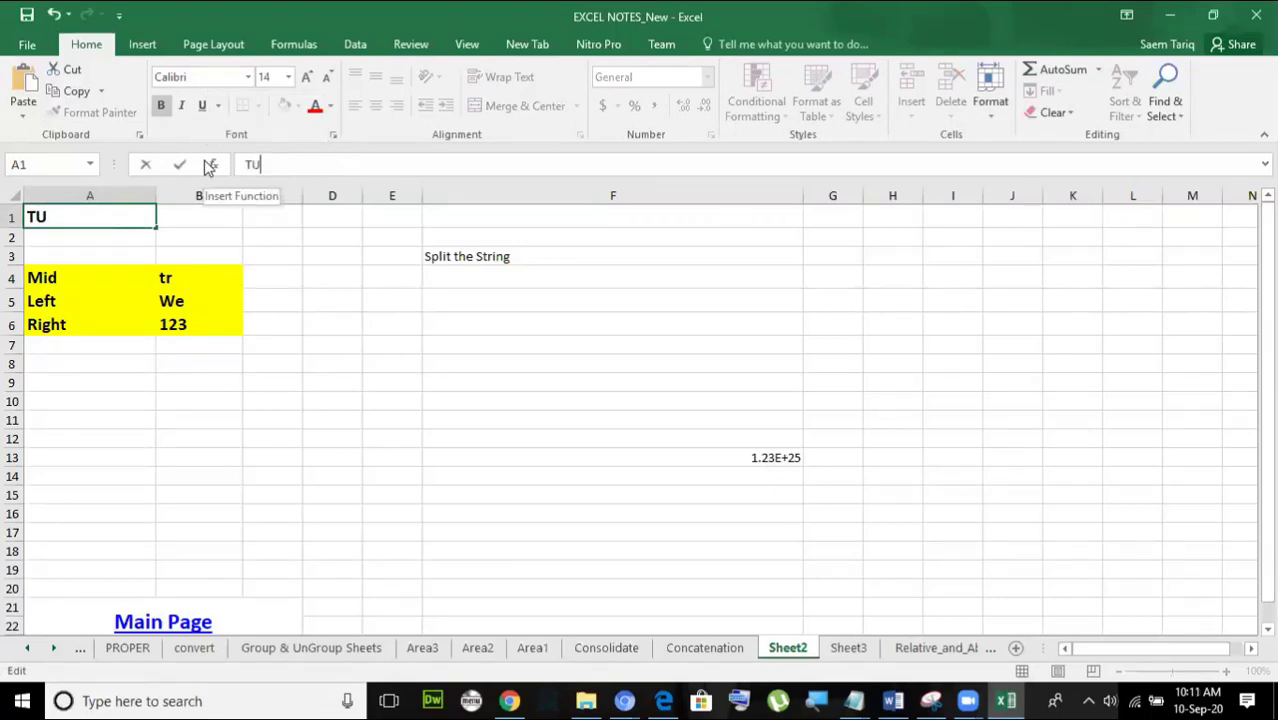
type("34UPY")
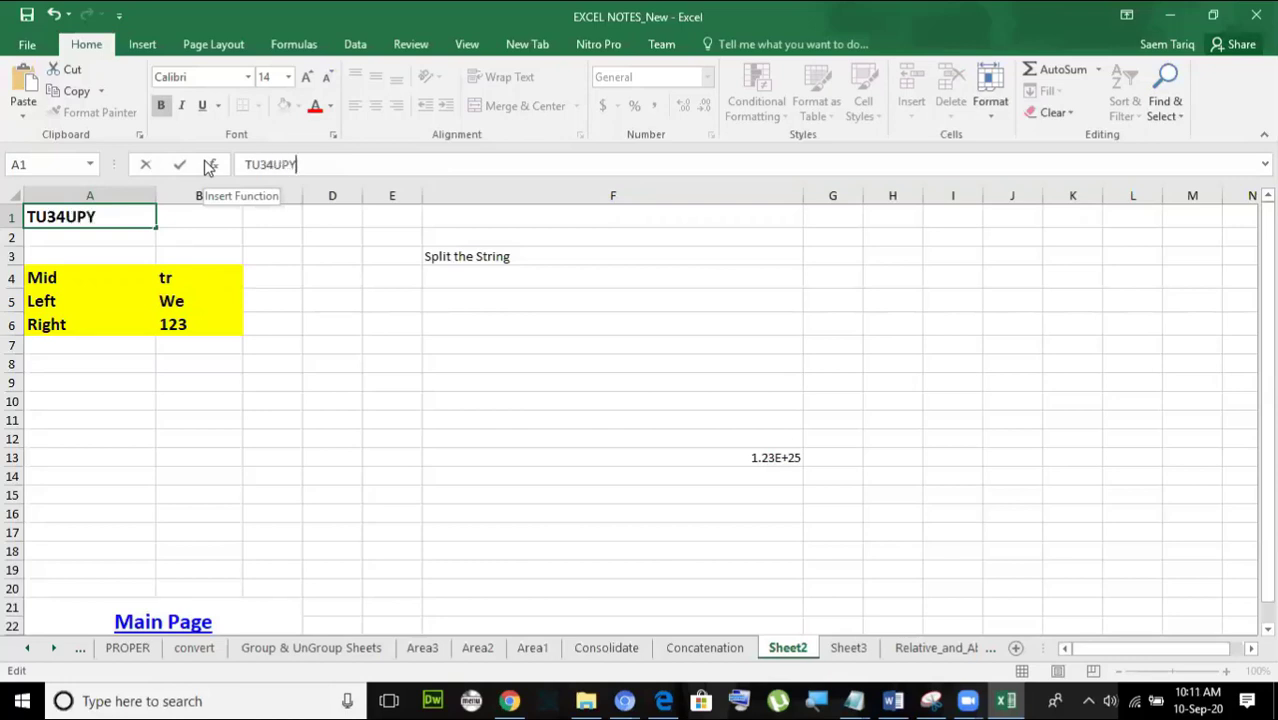
type("4J45")
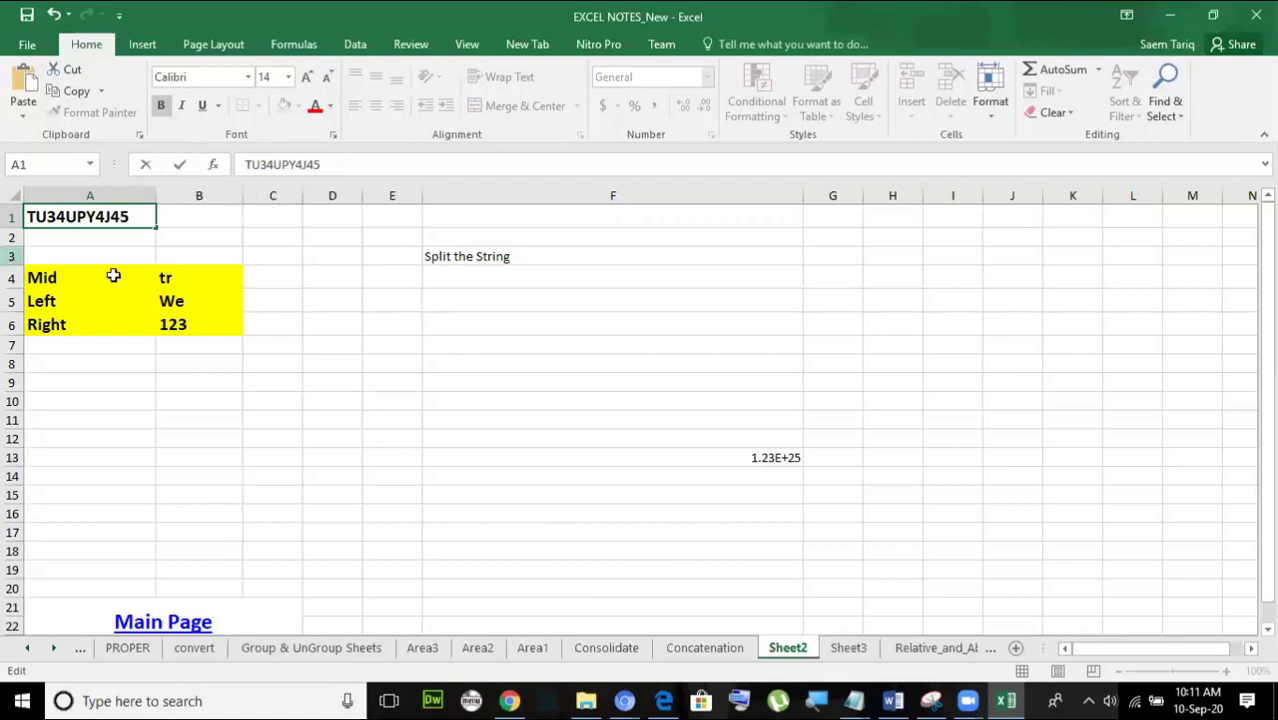
left_click(264, 296)
Change the B4 MID formula to start at character 3 and return 3 characters: =MID(A1,3,3).
left_click(178, 277)
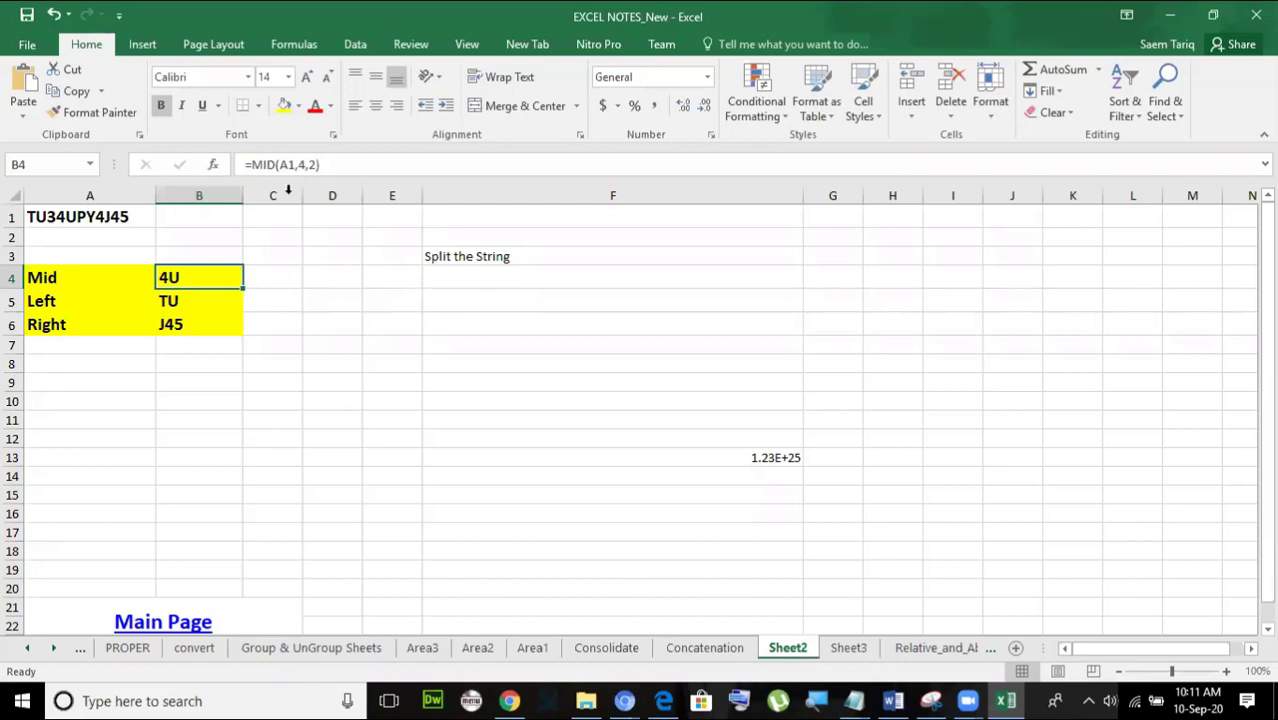
left_click(316, 164)
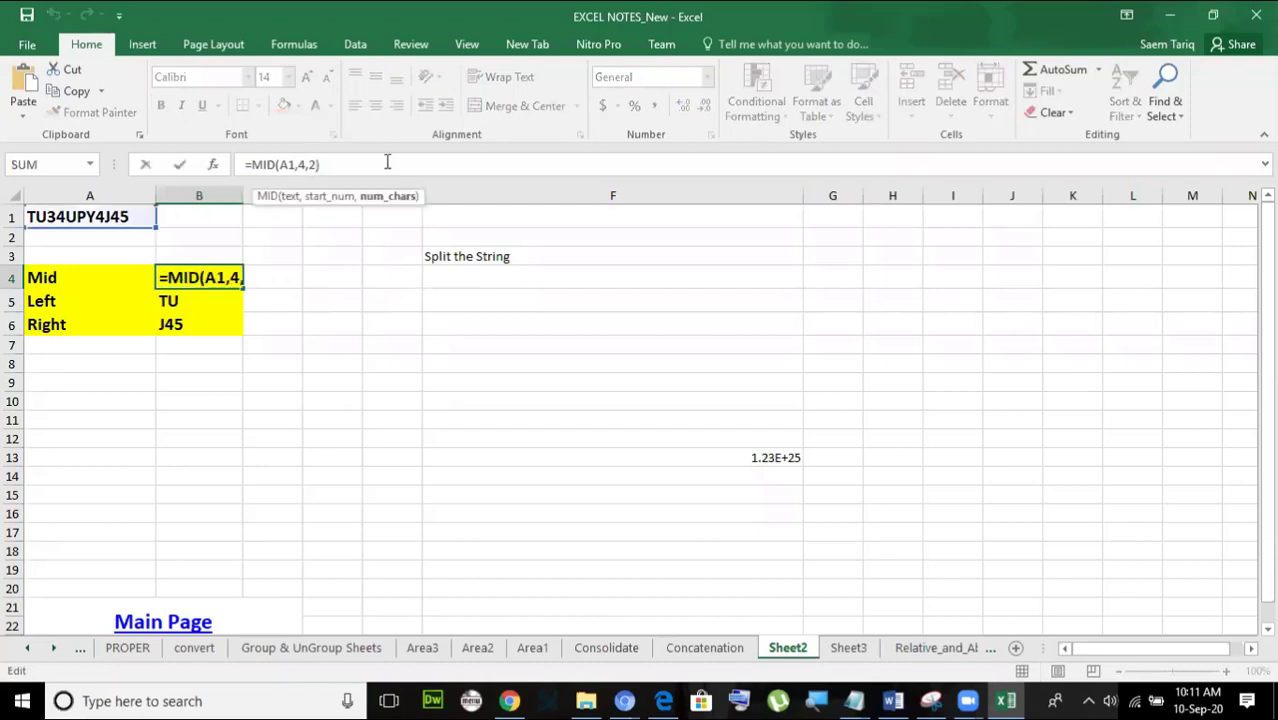
key("BackSpace")
key("BackSpace")
key("BackSpace")
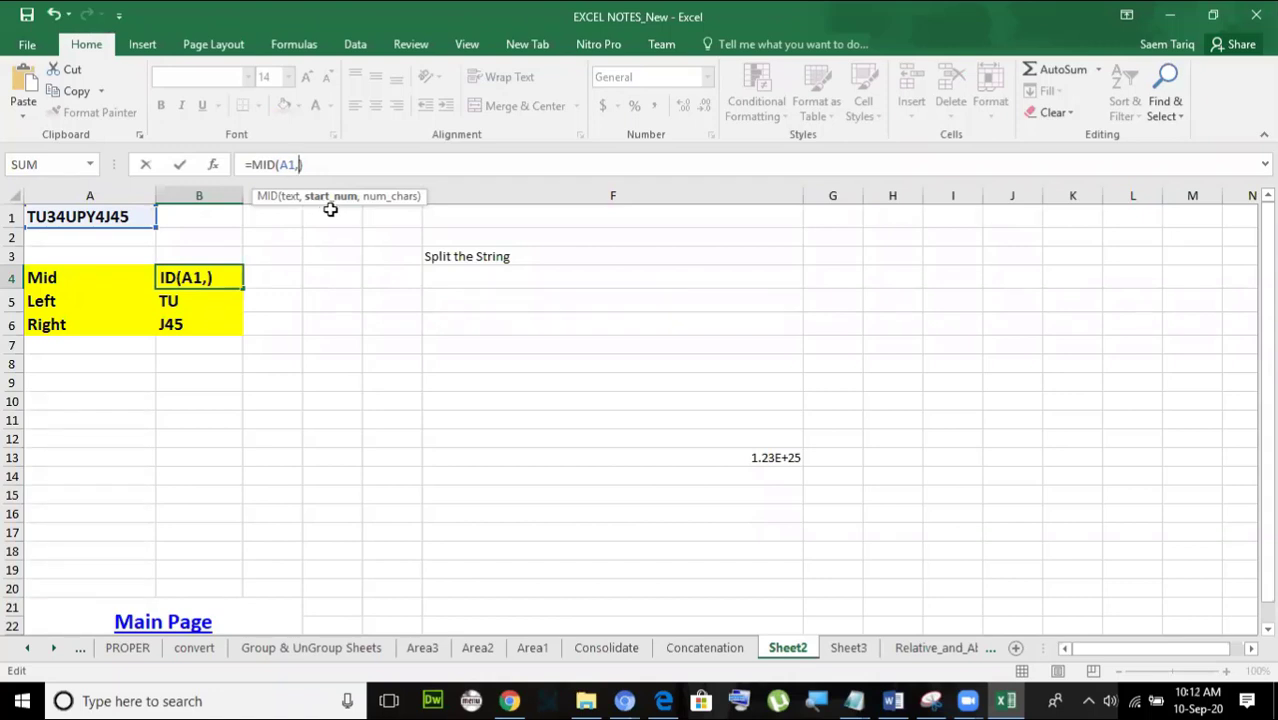
type("3,")
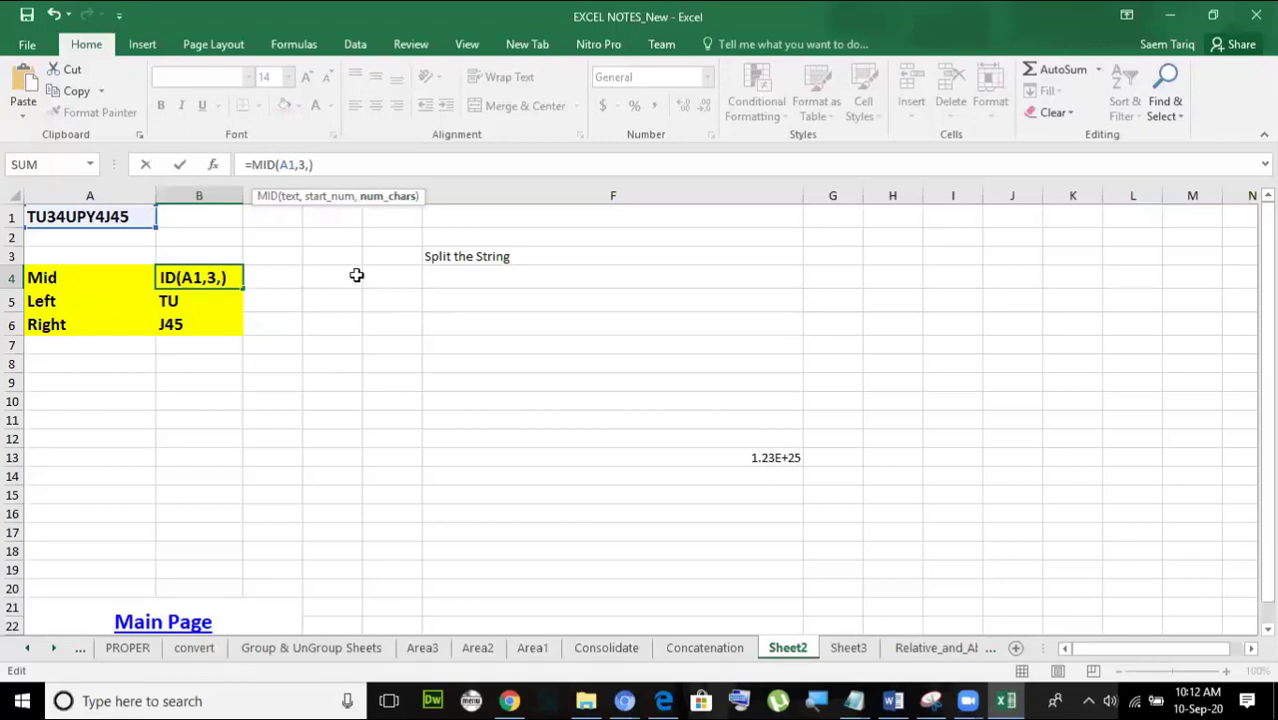
type("3")
key("Return")
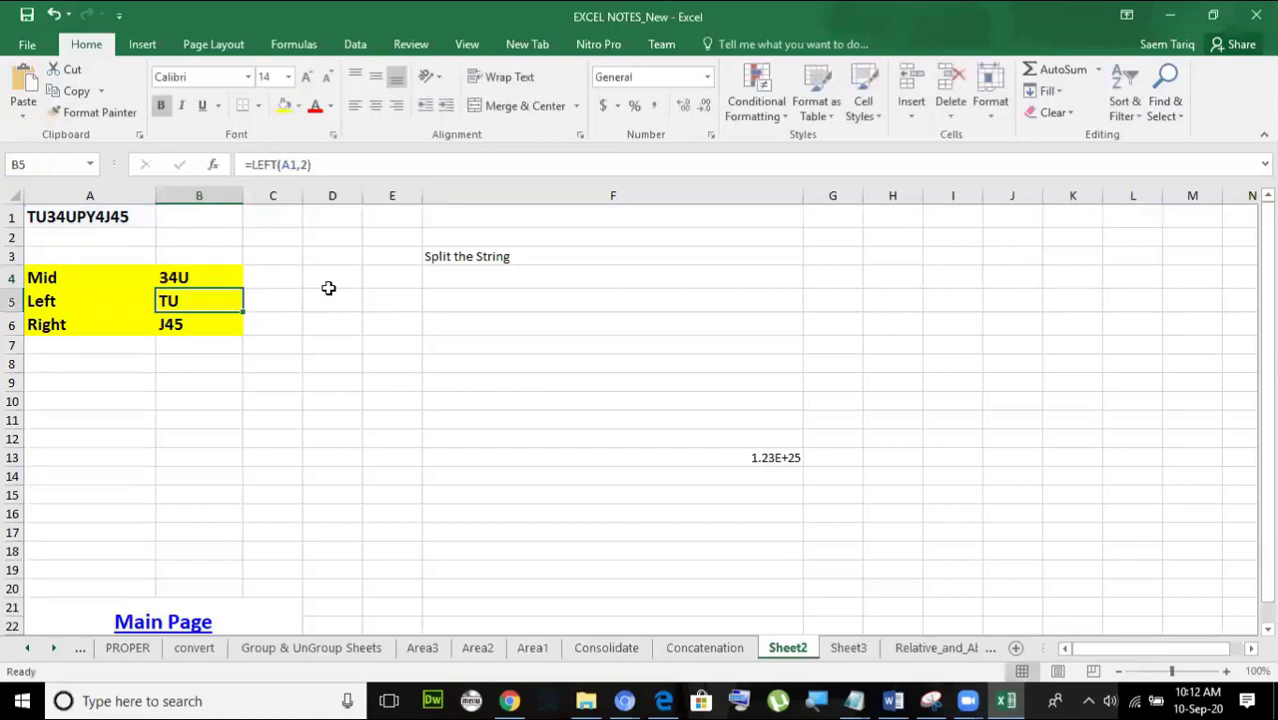
left_click(210, 274)
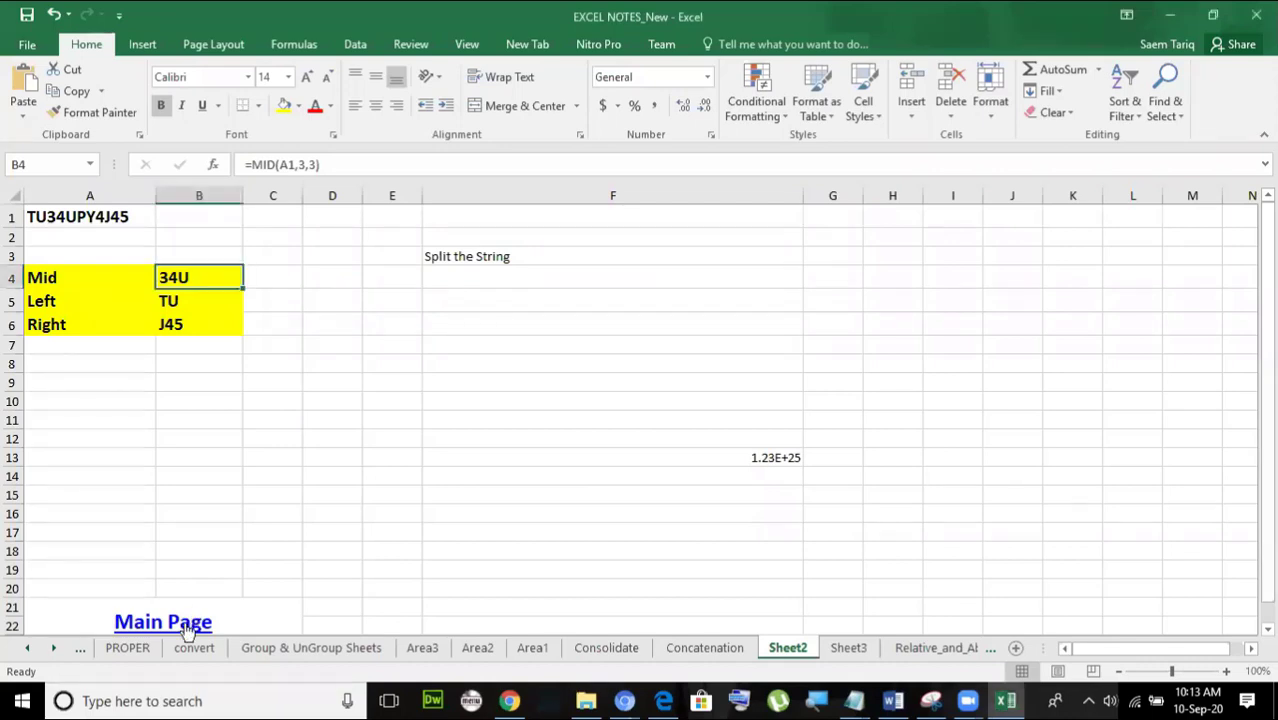
left_click(280, 405)
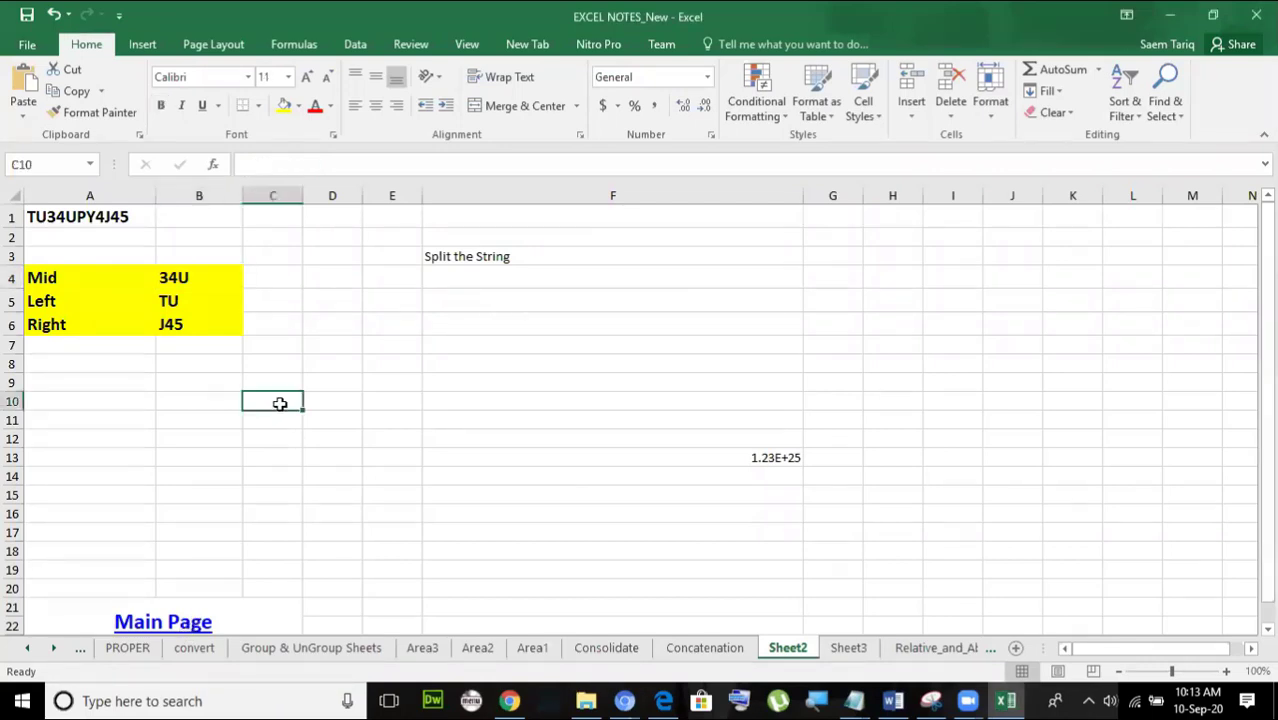
Return to the Main Page and look over the IGCSE ICT and AICT / IT function topics.
left_click(165, 625)
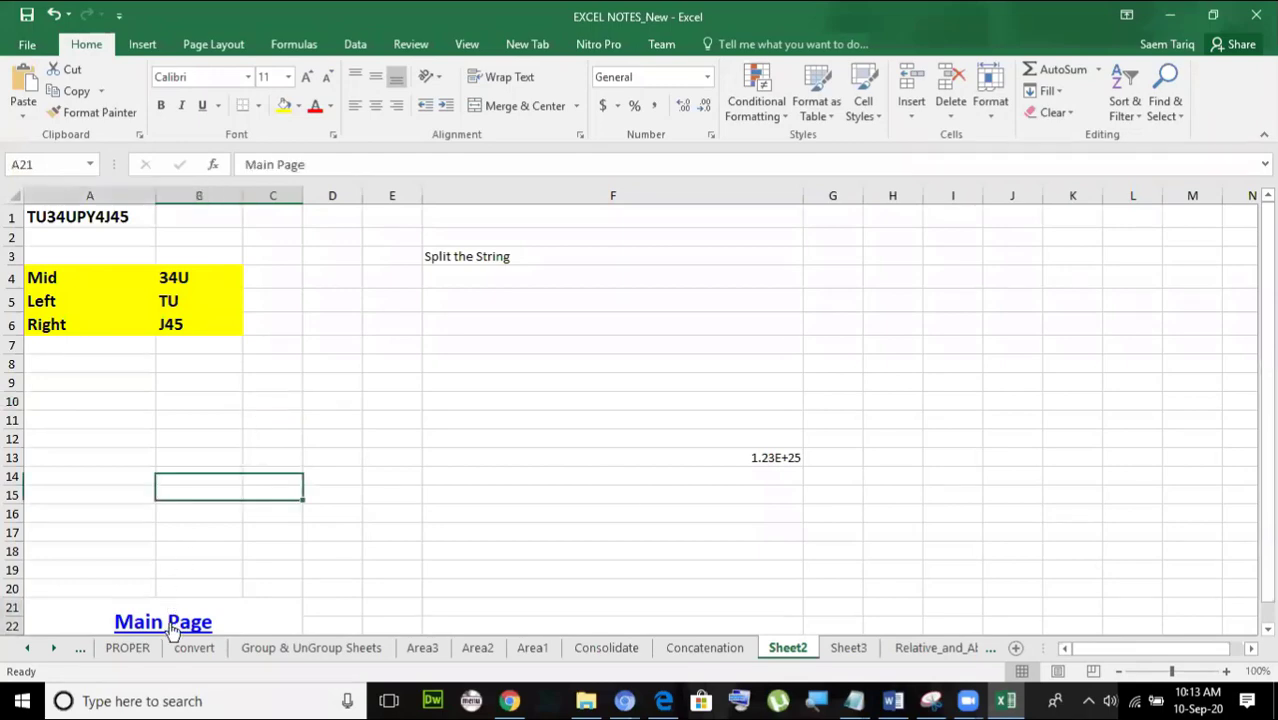
scroll(655, 485, "down", 2)
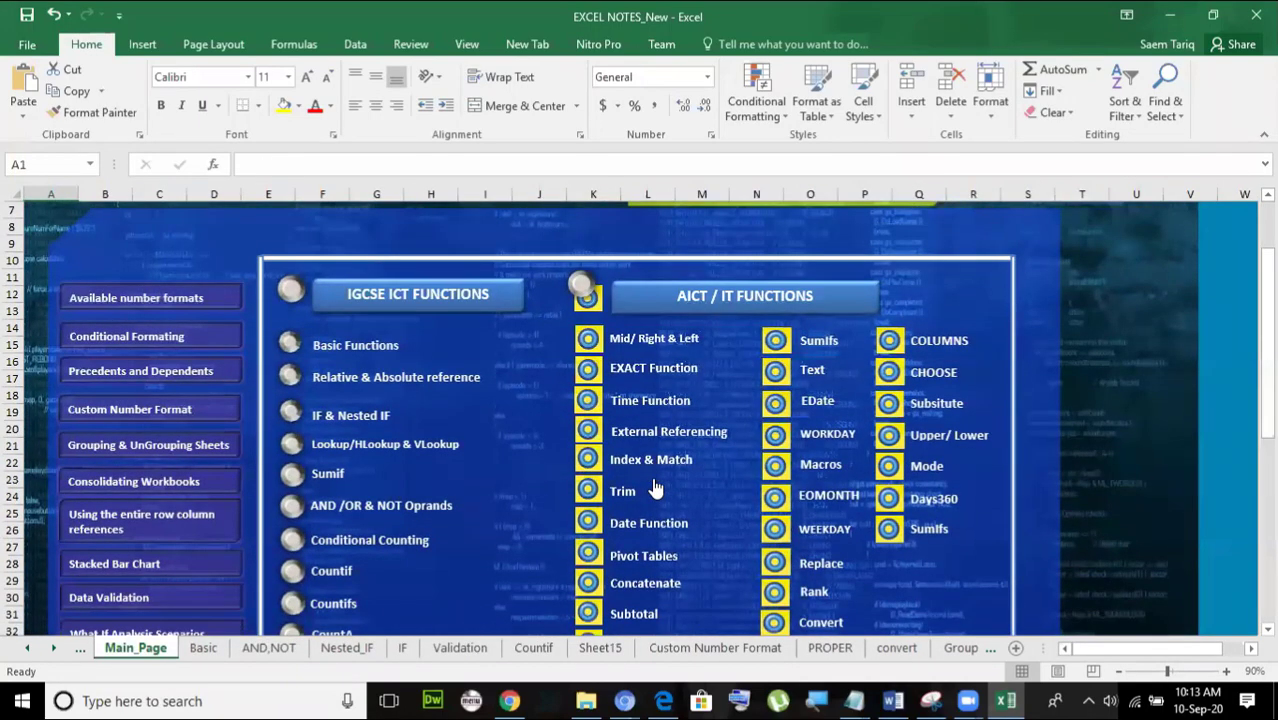
scroll(655, 487, "down", 1)
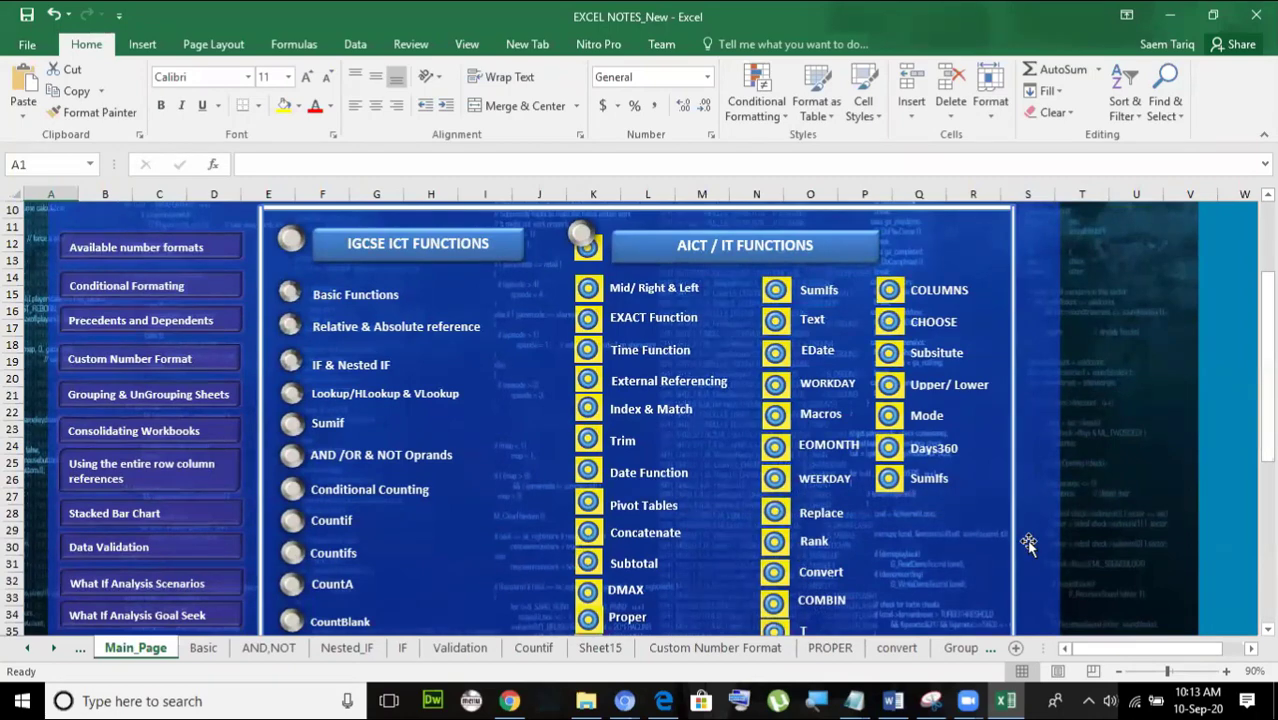
scroll(1028, 543, "down", 2)
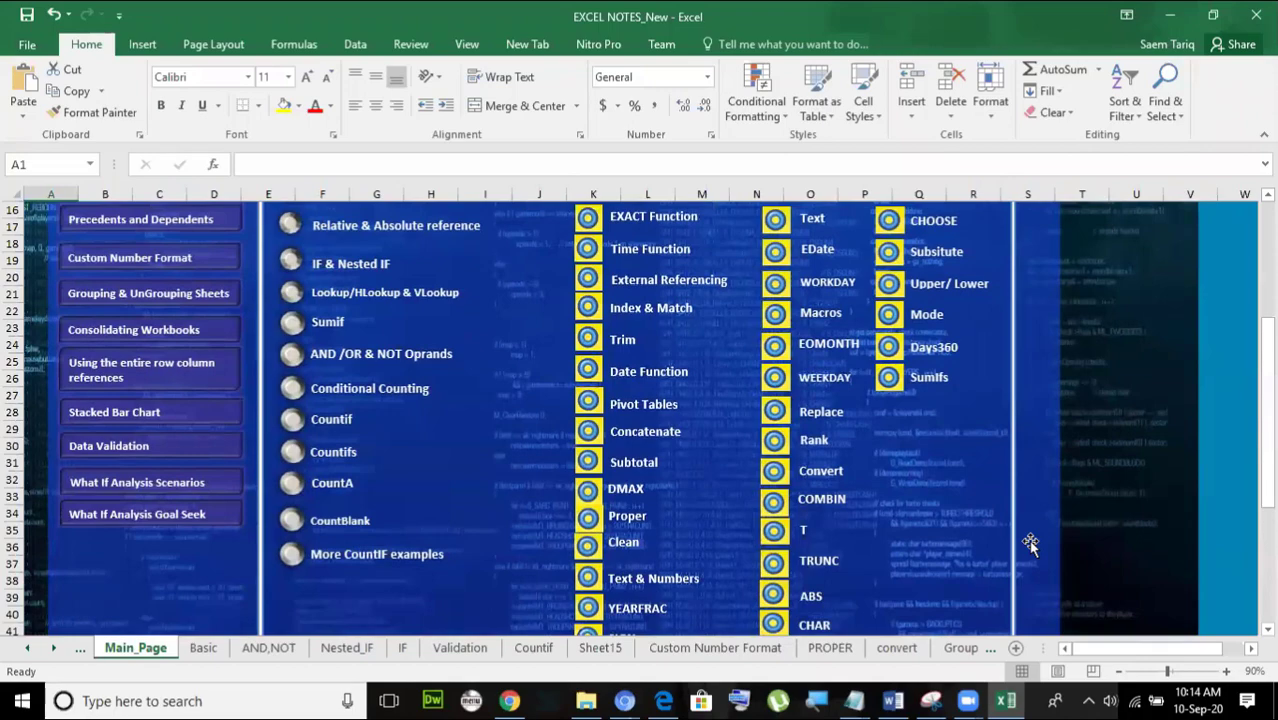
scroll(1030, 543, "up", 2)
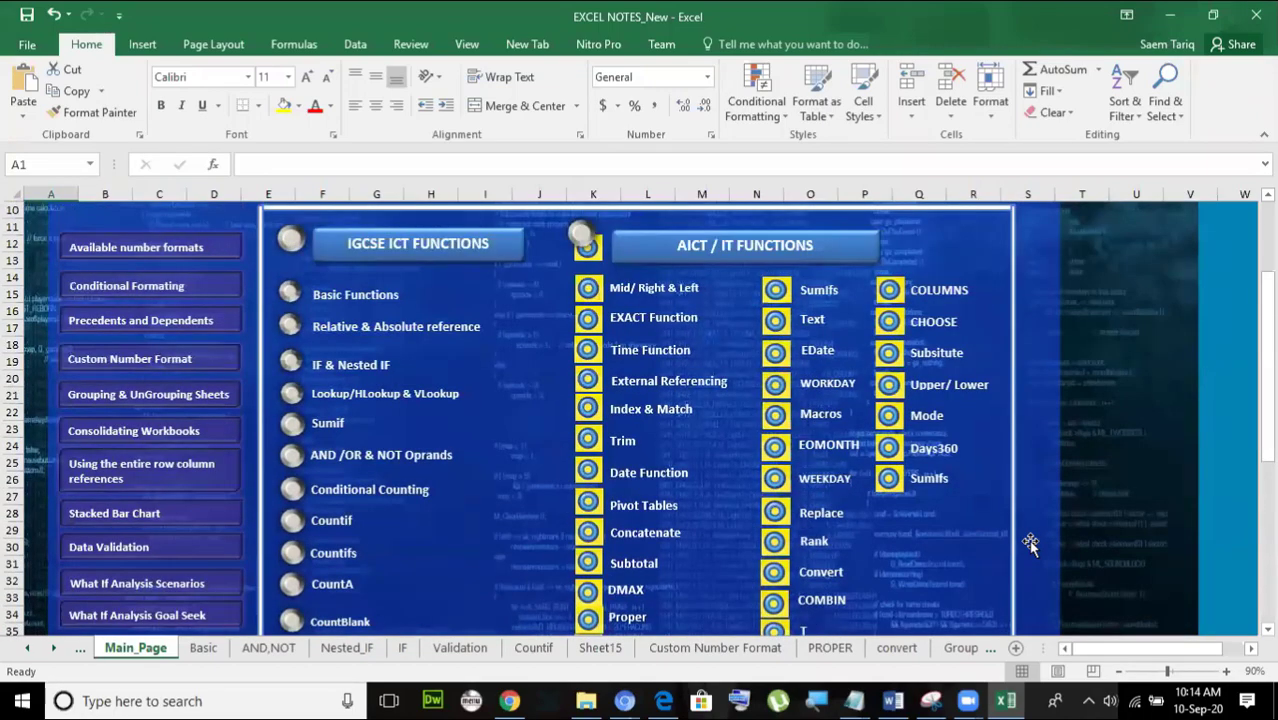
Look through the workbook's sheet names from Basic onward to the countifs sheet.
left_click(55, 649)
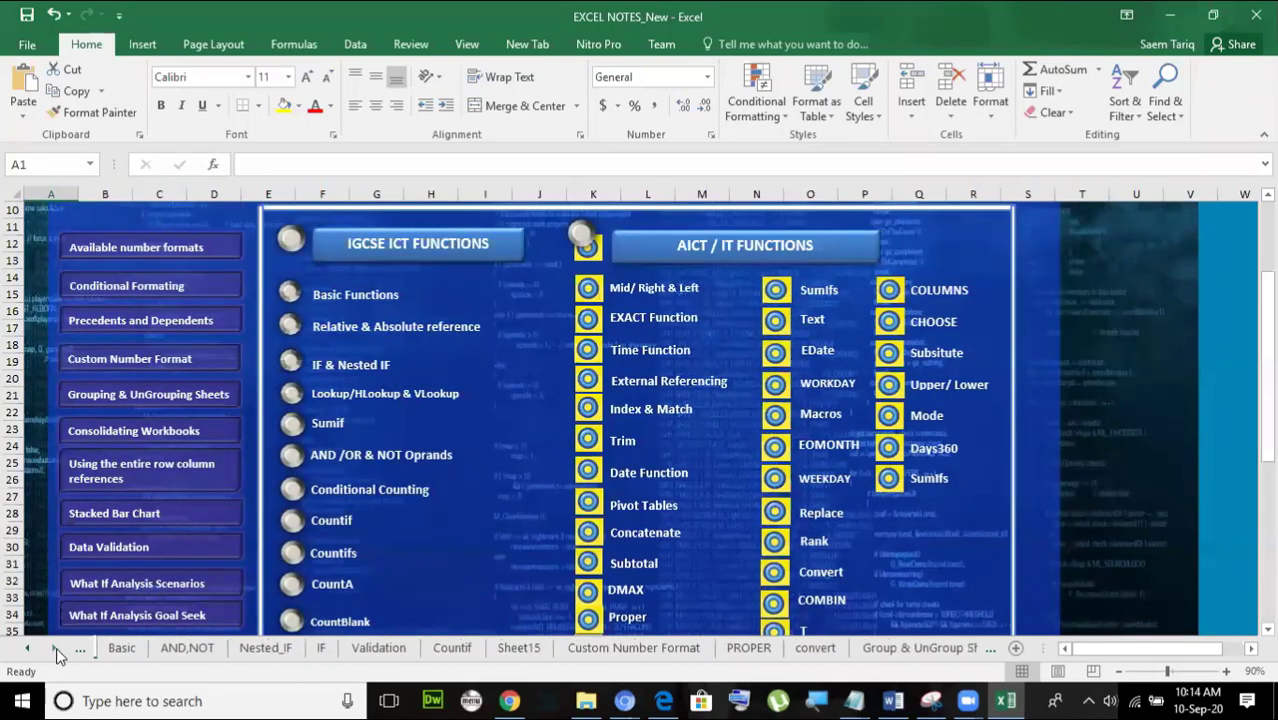
left_click(55, 649)
left_click(56, 649)
left_click(58, 648)
left_click(61, 648)
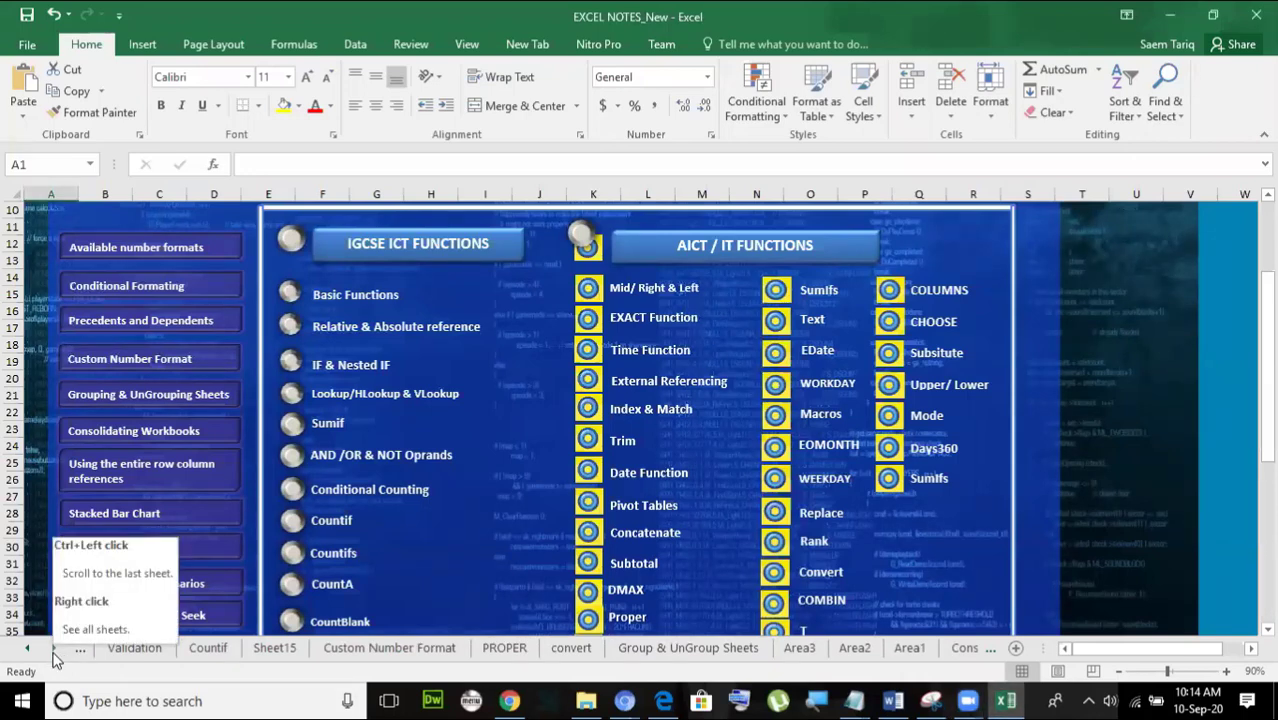
left_click(55, 650)
left_click(55, 650)
left_click(55, 651)
left_click(55, 651)
left_click(55, 652)
left_click(55, 652)
left_click(55, 652)
left_click(55, 652)
left_click(55, 652)
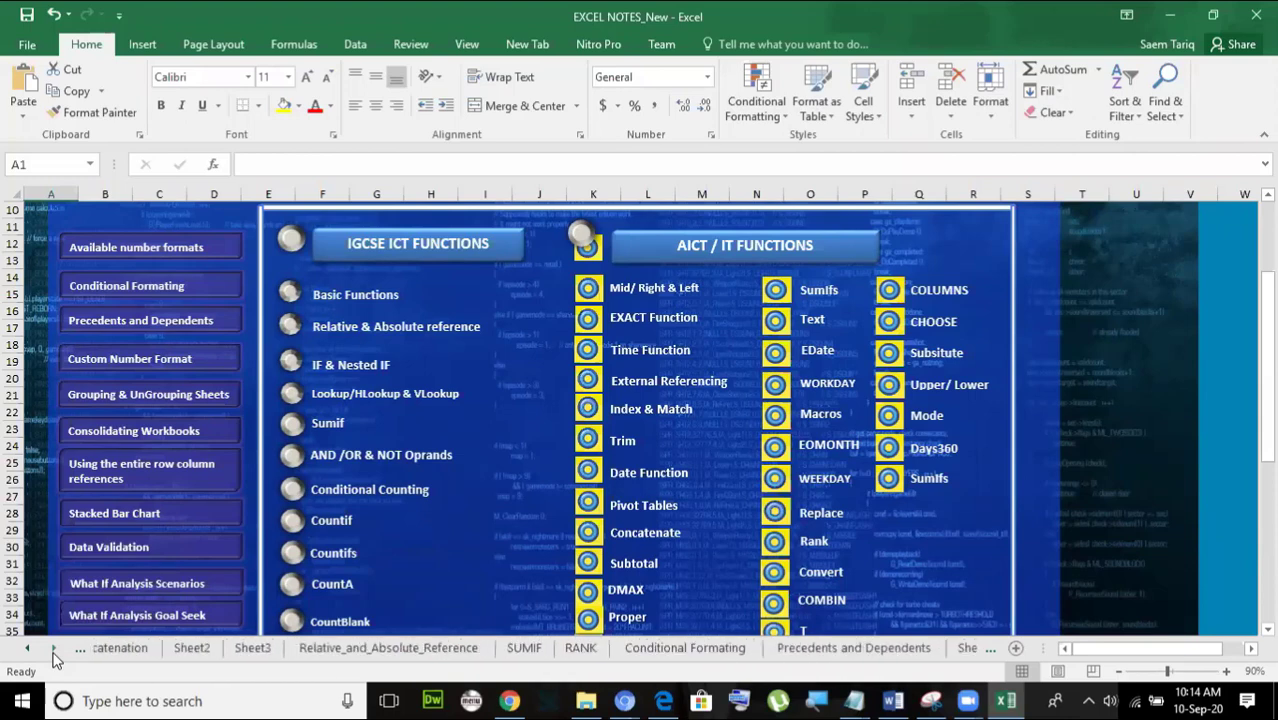
left_click(55, 652)
left_click(55, 652)
left_click(55, 652)
left_click(55, 652)
left_click(55, 652)
left_click(55, 652)
left_click(55, 652)
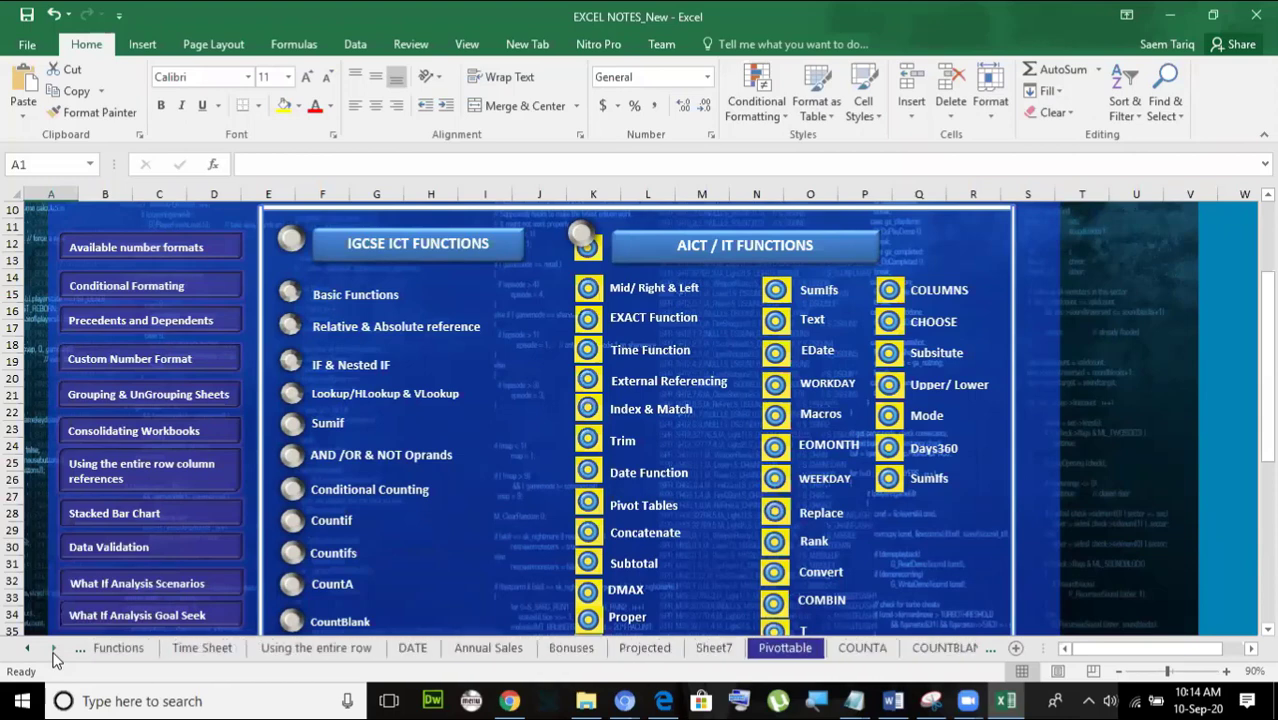
left_click(55, 652)
left_click(55, 652)
left_click(55, 652)
left_click(55, 652)
left_click(55, 652)
left_click(55, 652)
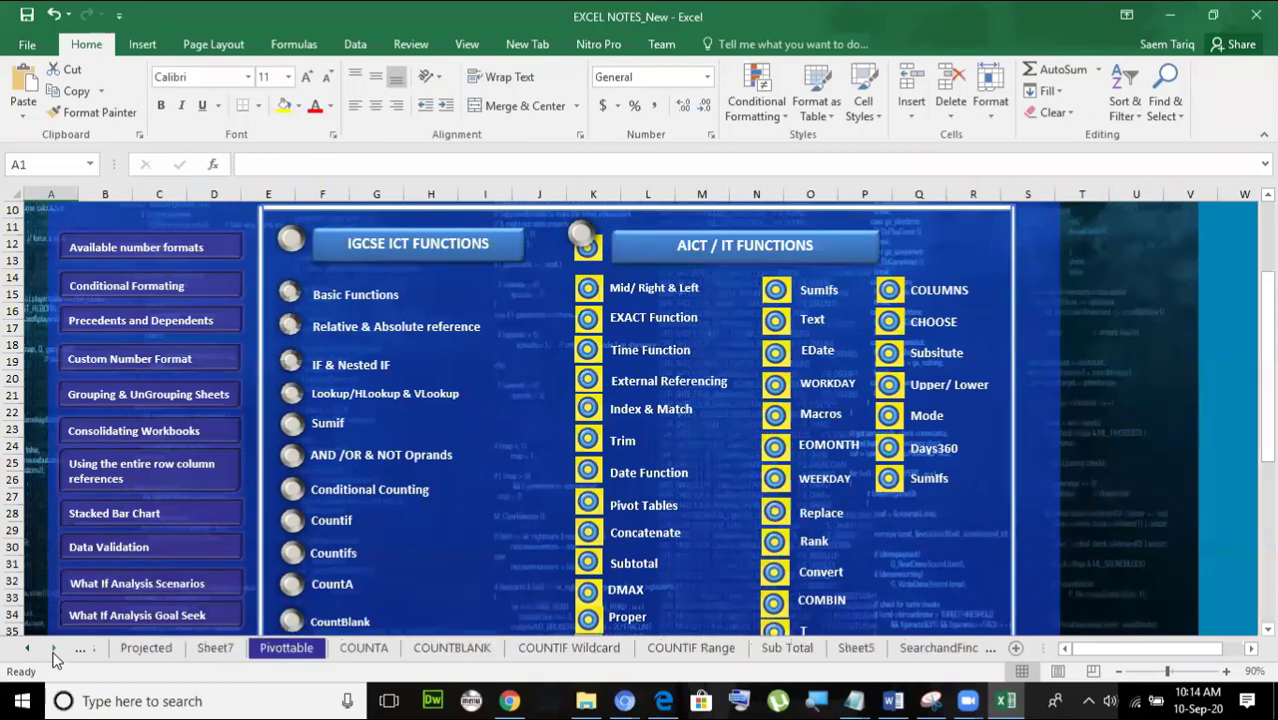
left_click(55, 652)
left_click(55, 652)
left_click(55, 652)
left_click(55, 652)
left_click(672, 649)
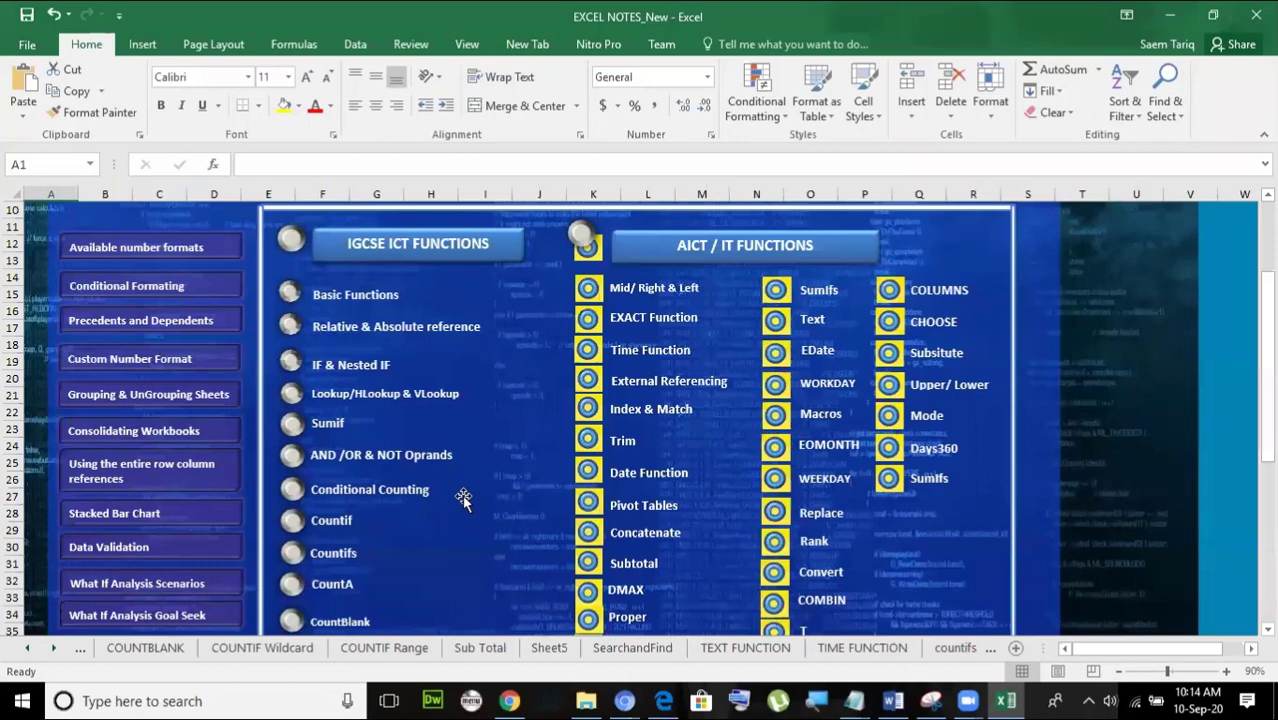
Open the AND /OR & NOT Oprands topic and examine the Result formula in C2.
left_click(426, 456)
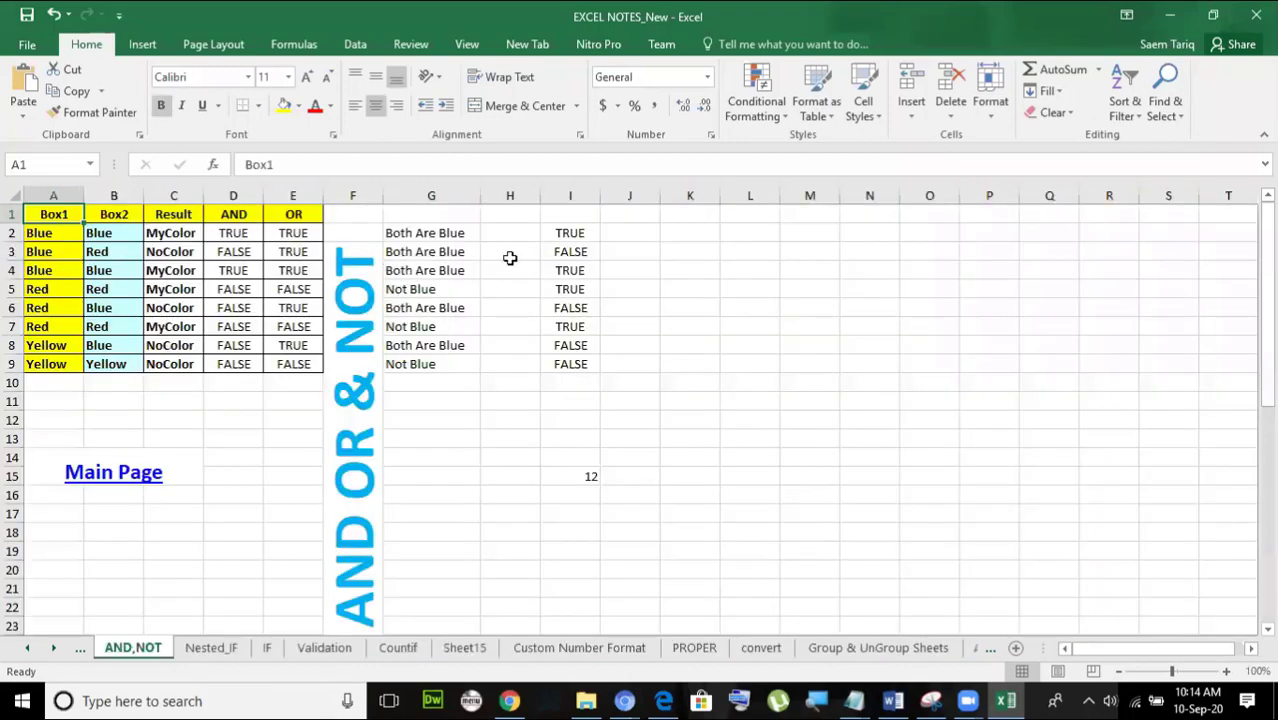
left_click(625, 234)
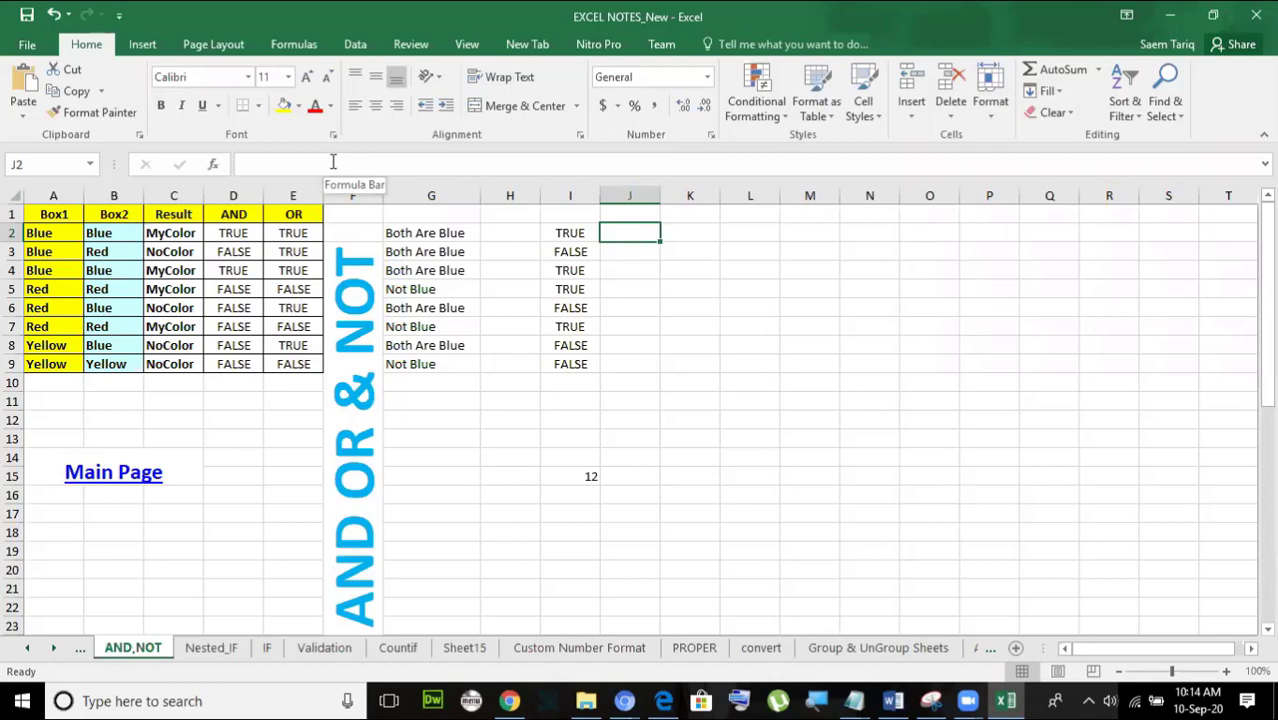
left_click(231, 237)
left_click(158, 238)
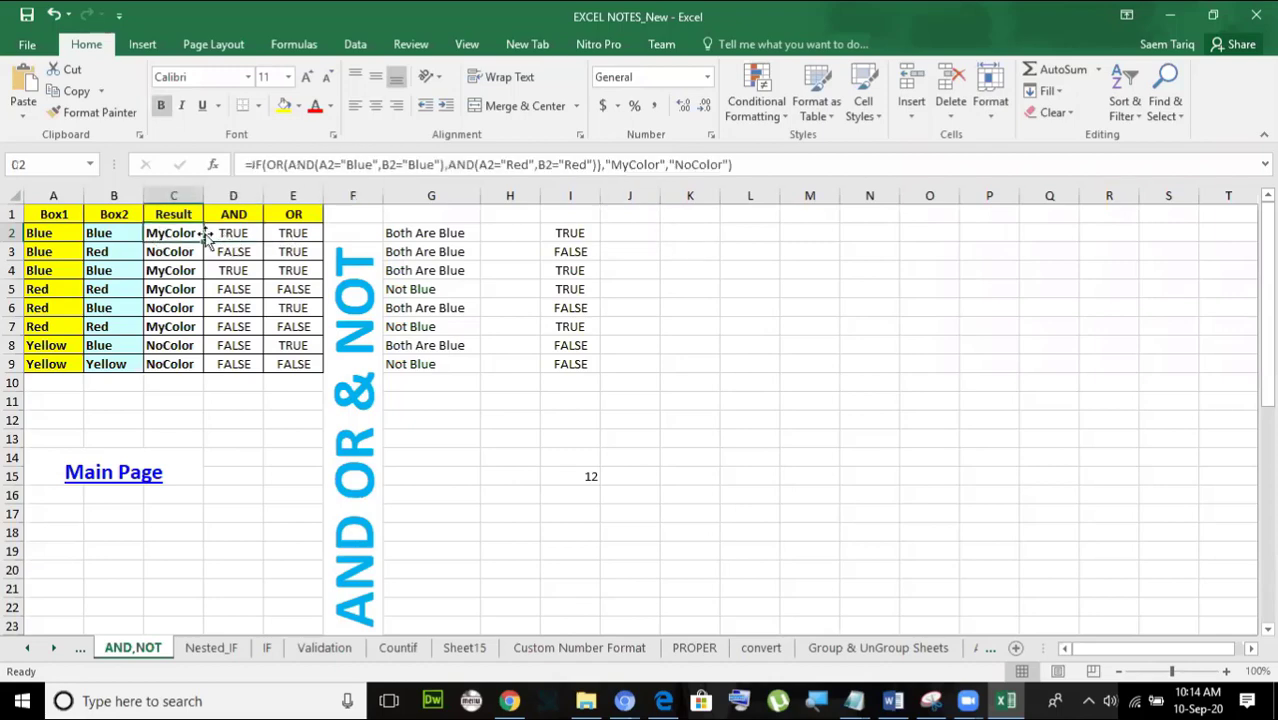
Reduce the C2 formula to =IF(OR(B2="Blue"),"MyColor","NoColor") and fill it down to C9.
left_click(598, 164)
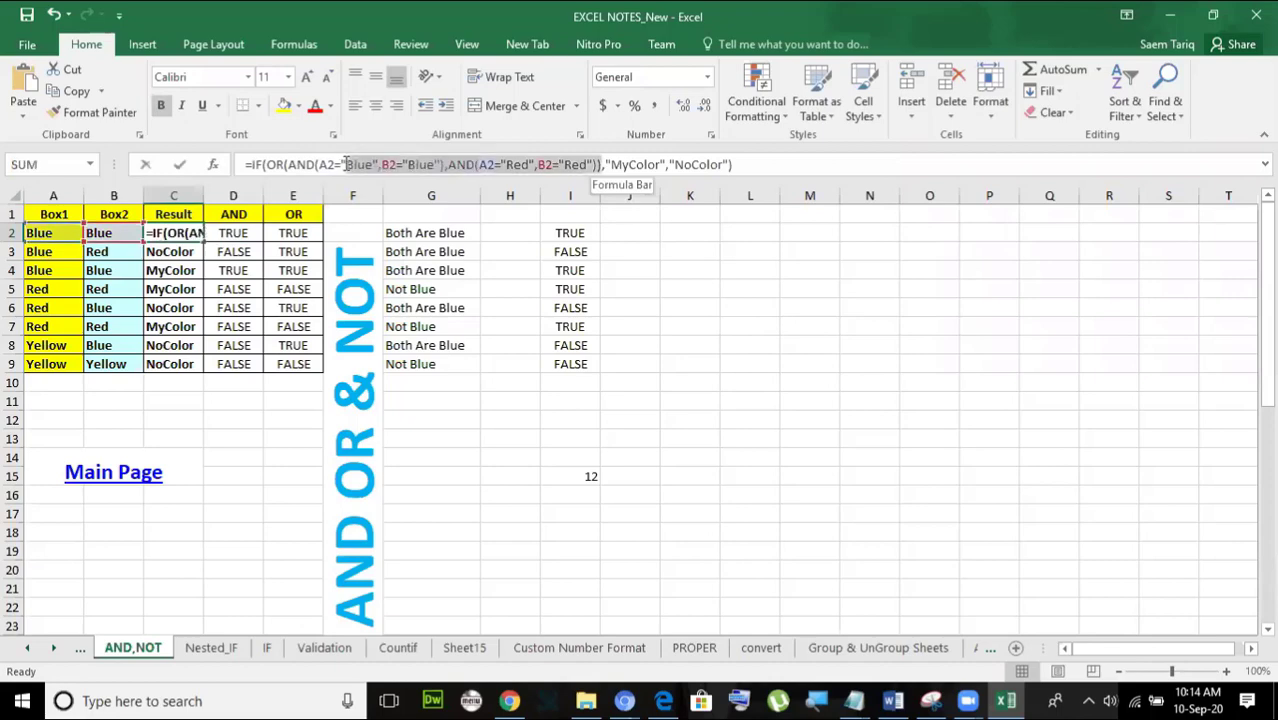
left_click(288, 164)
key("BackSpace")
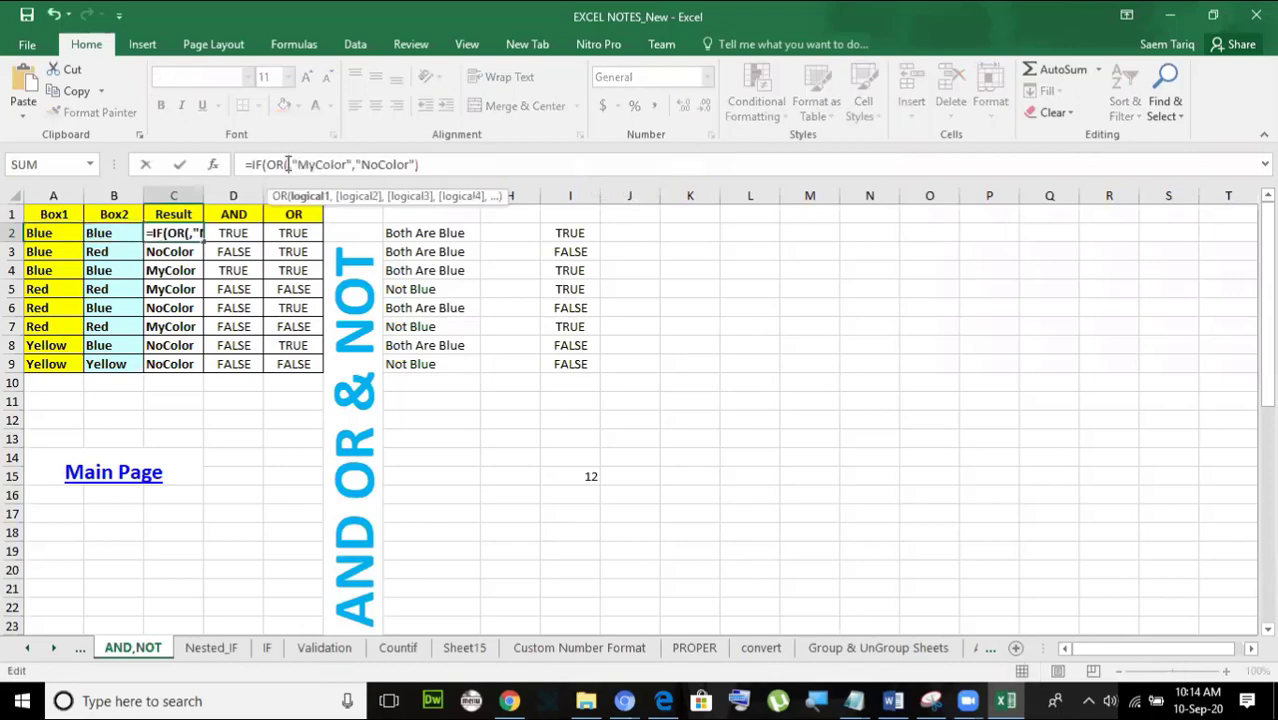
left_click(95, 233)
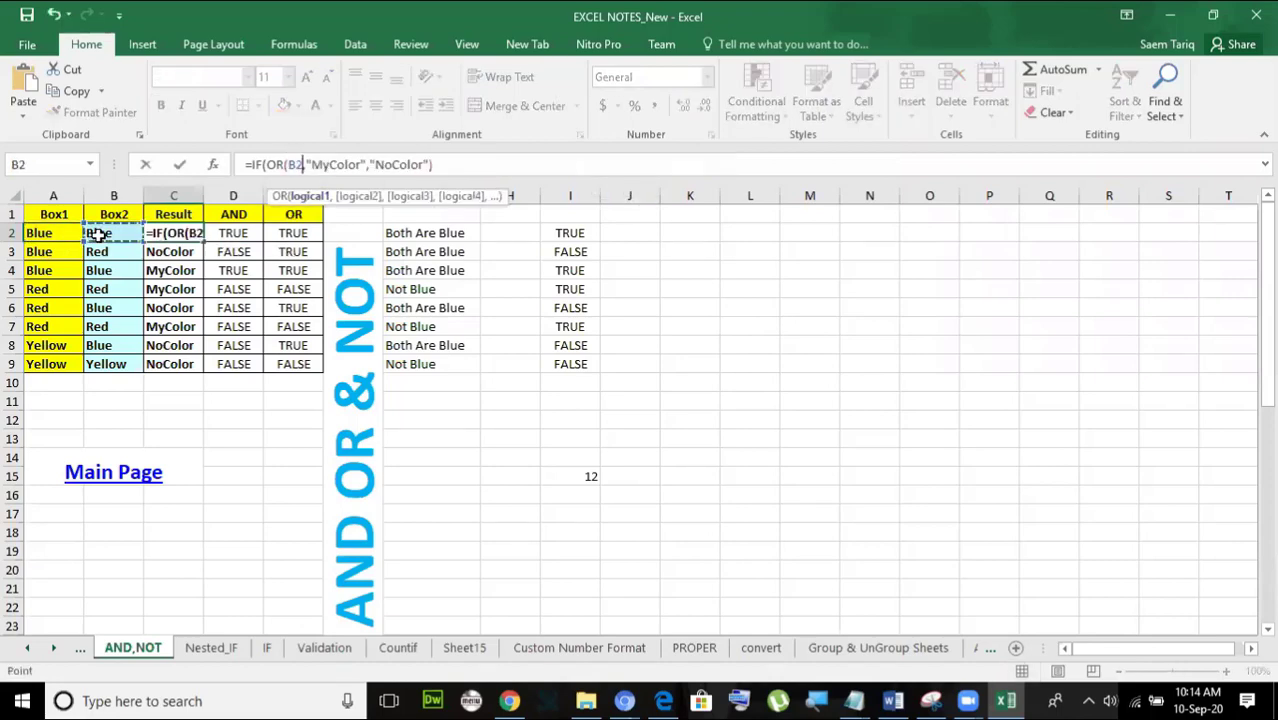
type("=")
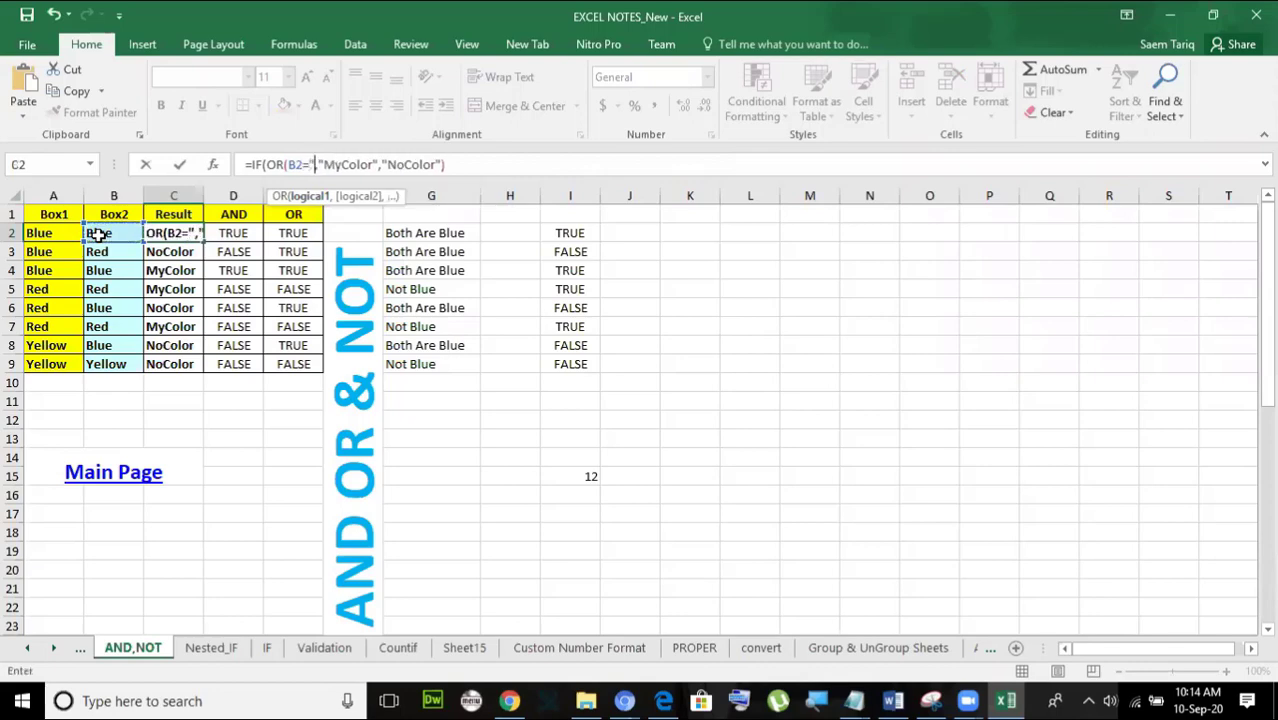
type("\"bLUE\"")
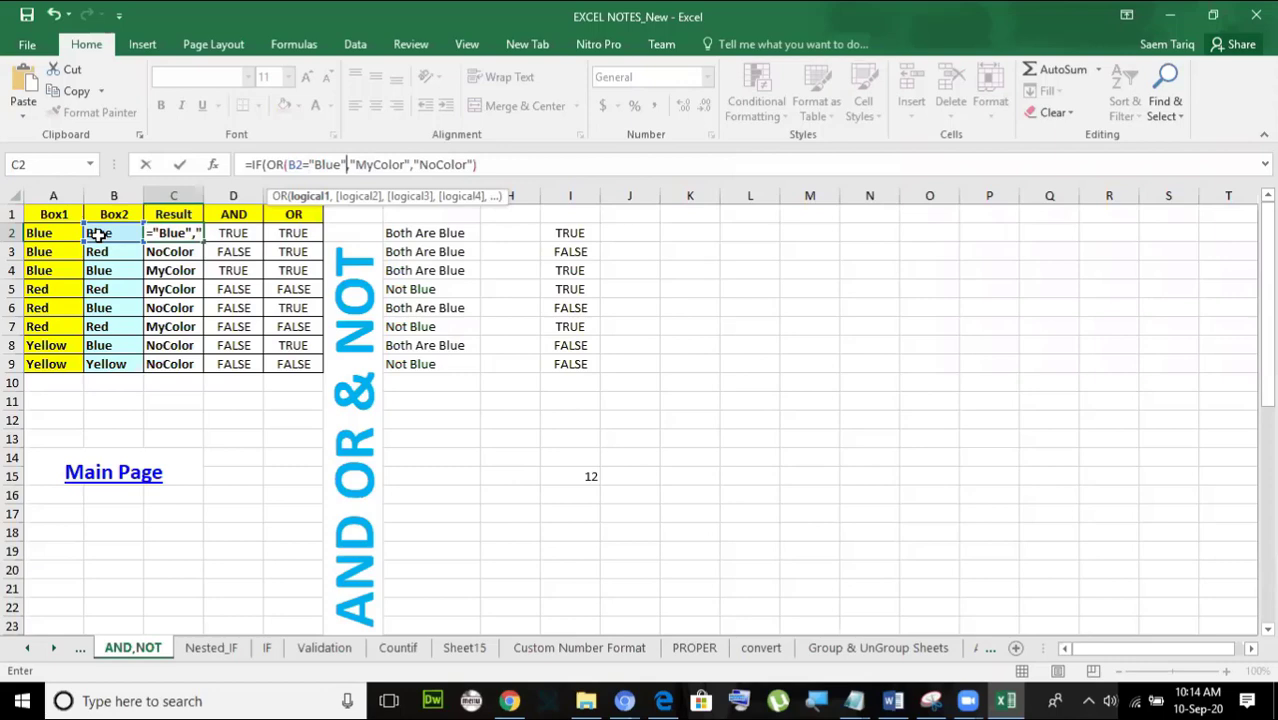
type(")")
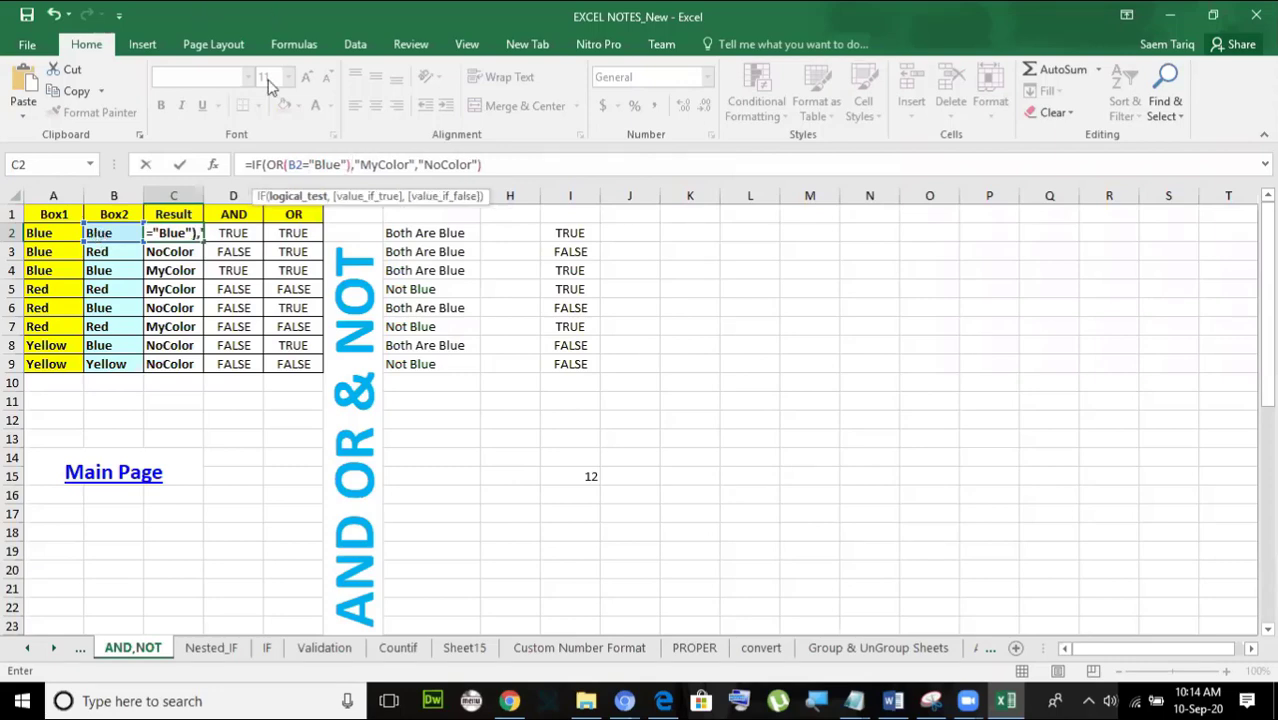
left_click(180, 166)
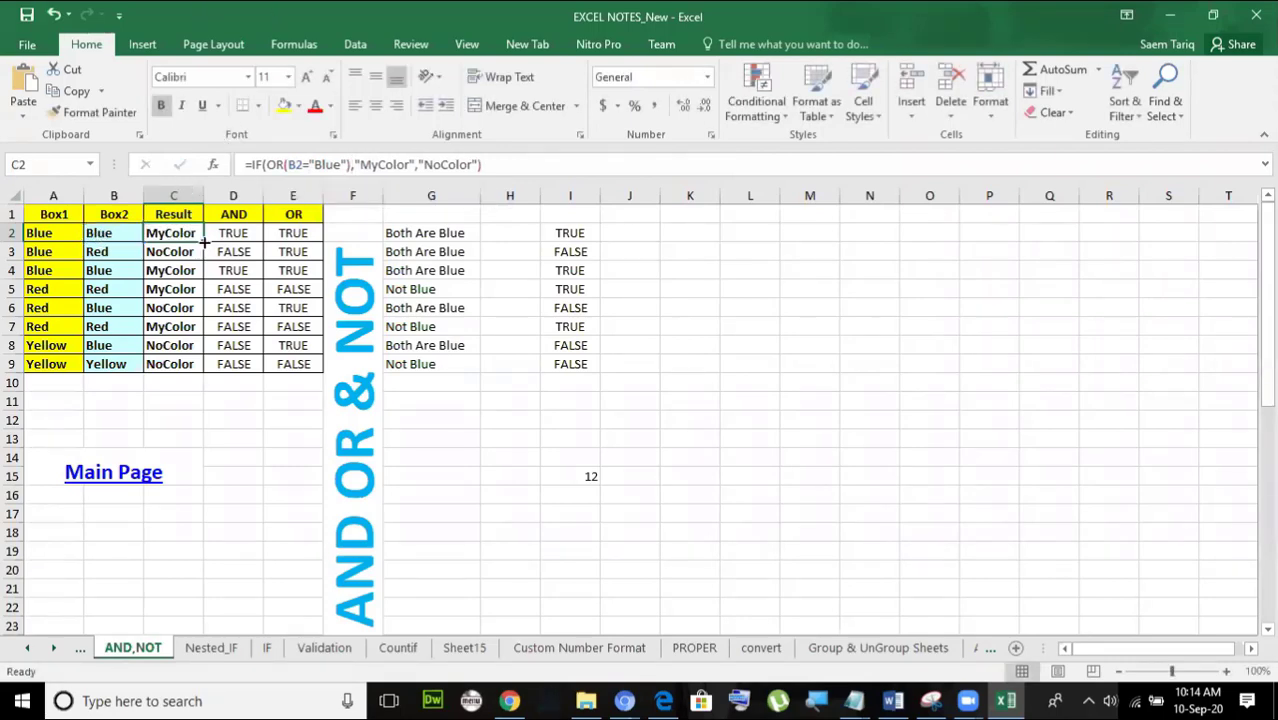
left_click_drag(203, 243, 199, 364)
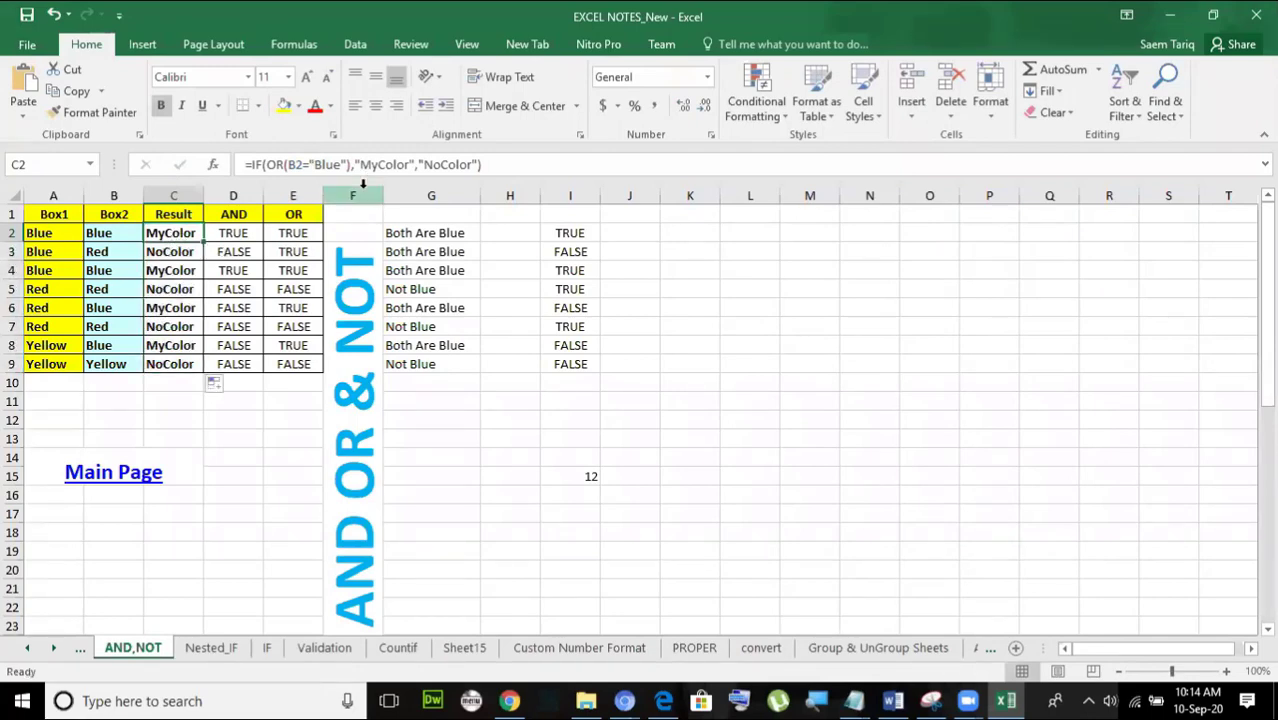
Replace OR with NOT in C2, making =IF(NOT(B2="Blue"),"MyColor","NoColor"), and fill it down to C9.
left_click(285, 172)
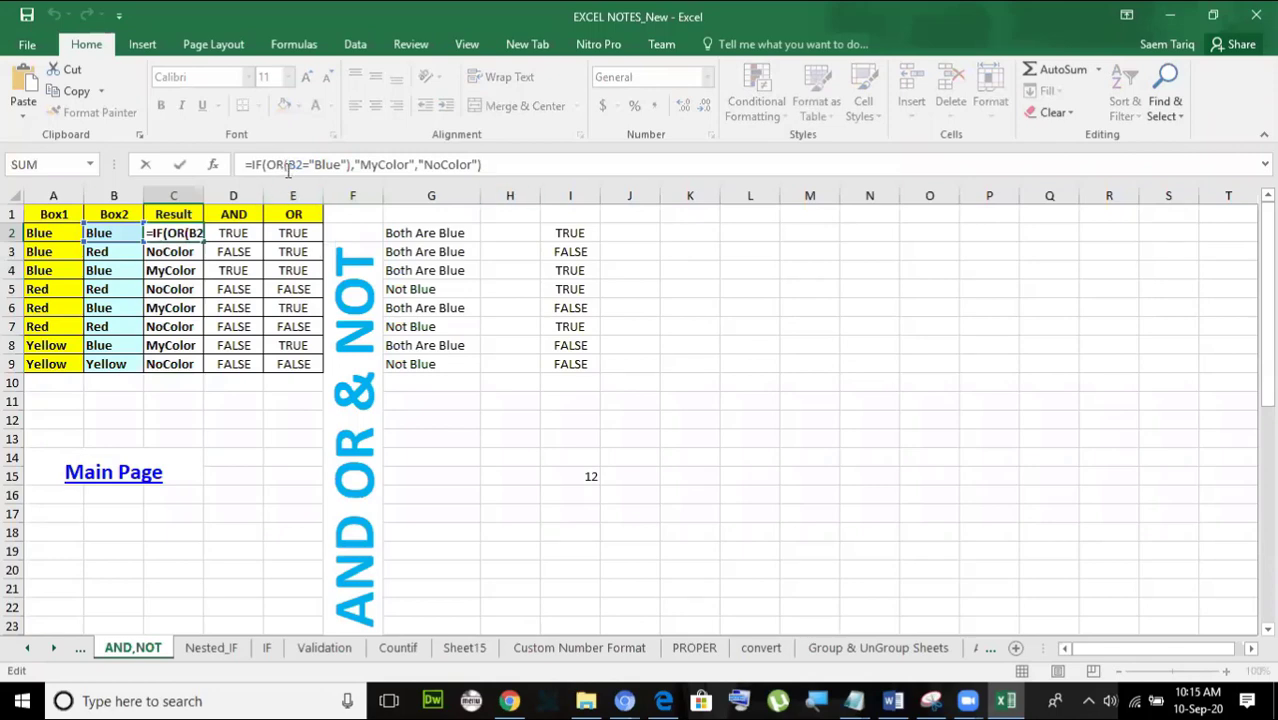
left_click(285, 164)
key("Left")
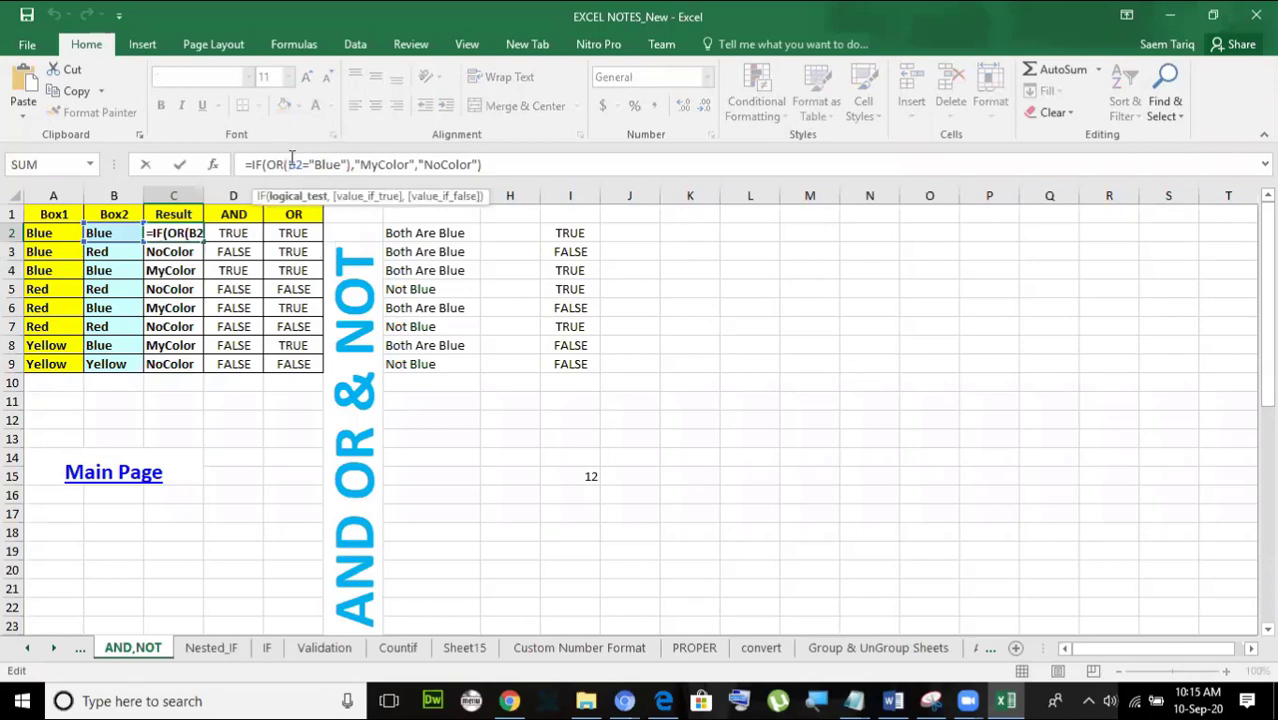
key("BackSpace")
key("BackSpace")
type("NOT")
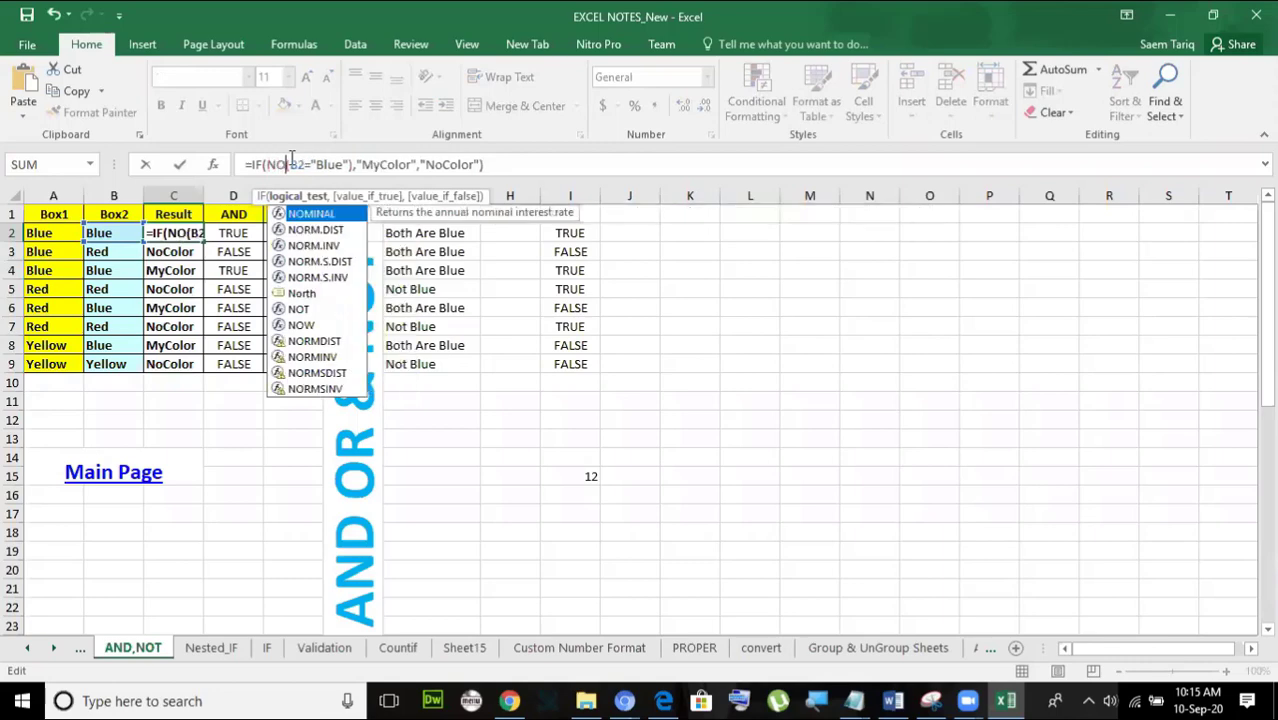
key("Return")
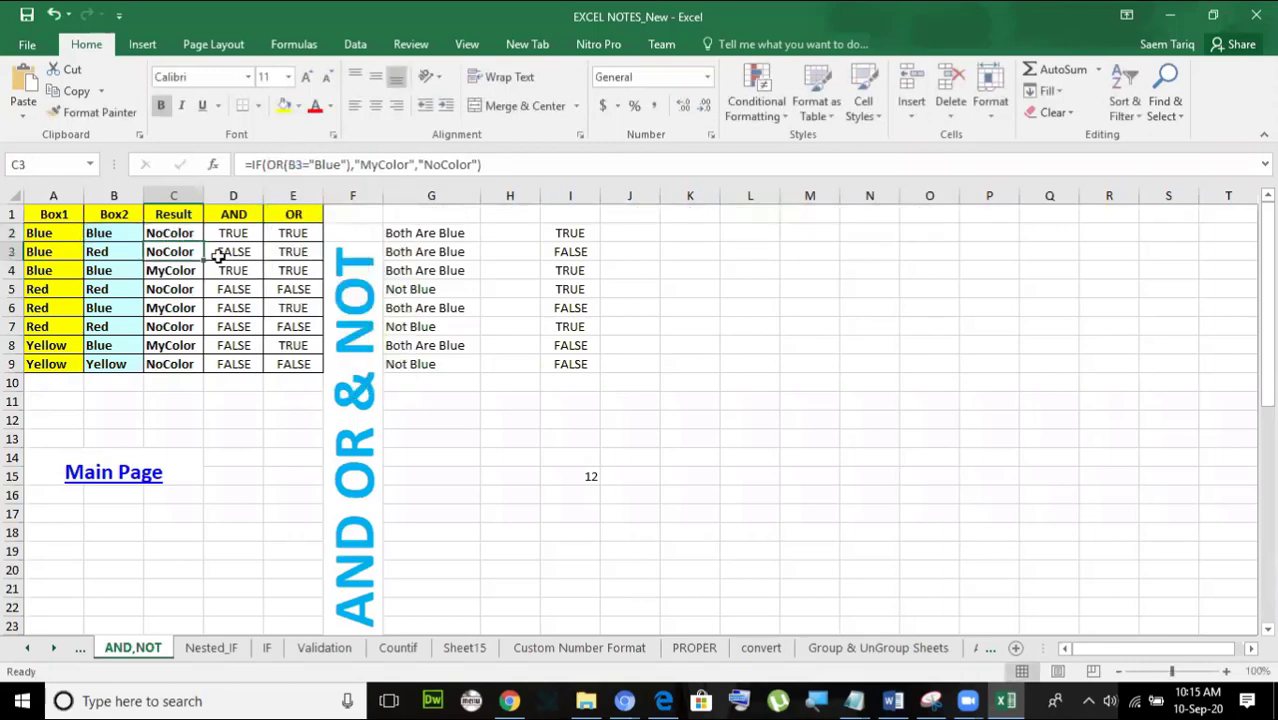
left_click(180, 232)
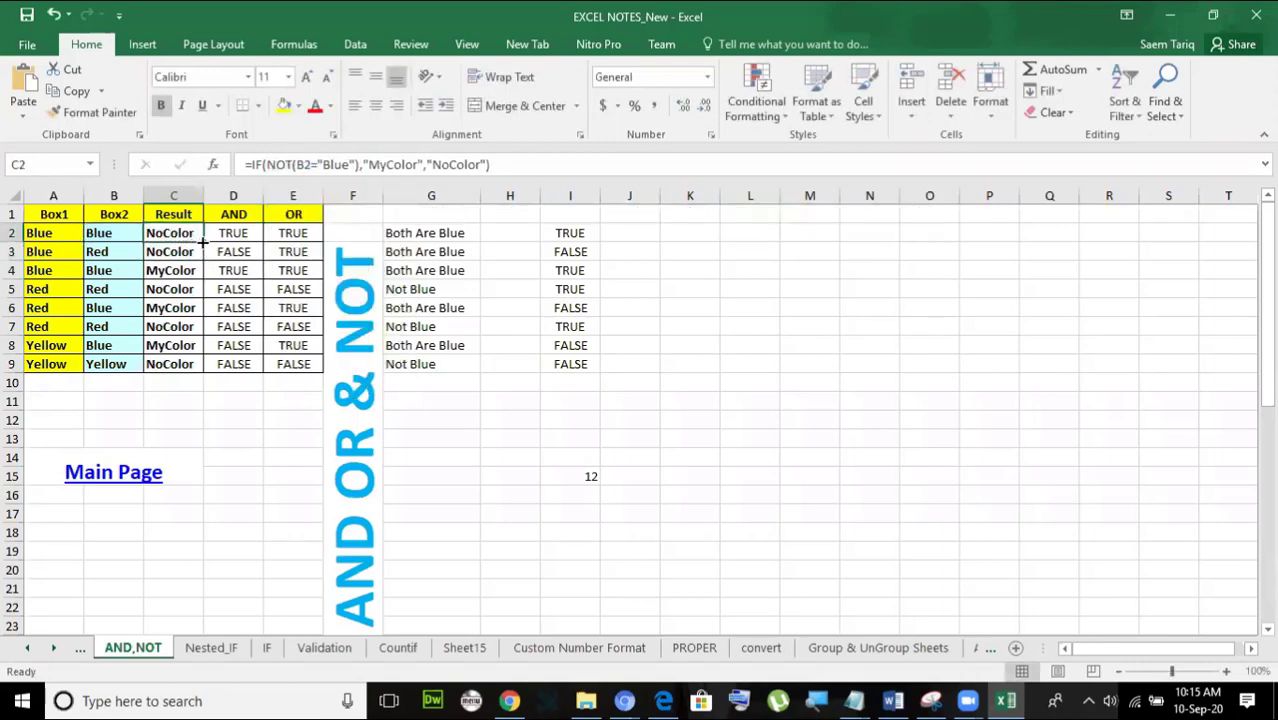
left_click_drag(204, 241, 200, 366)
left_click(182, 233)
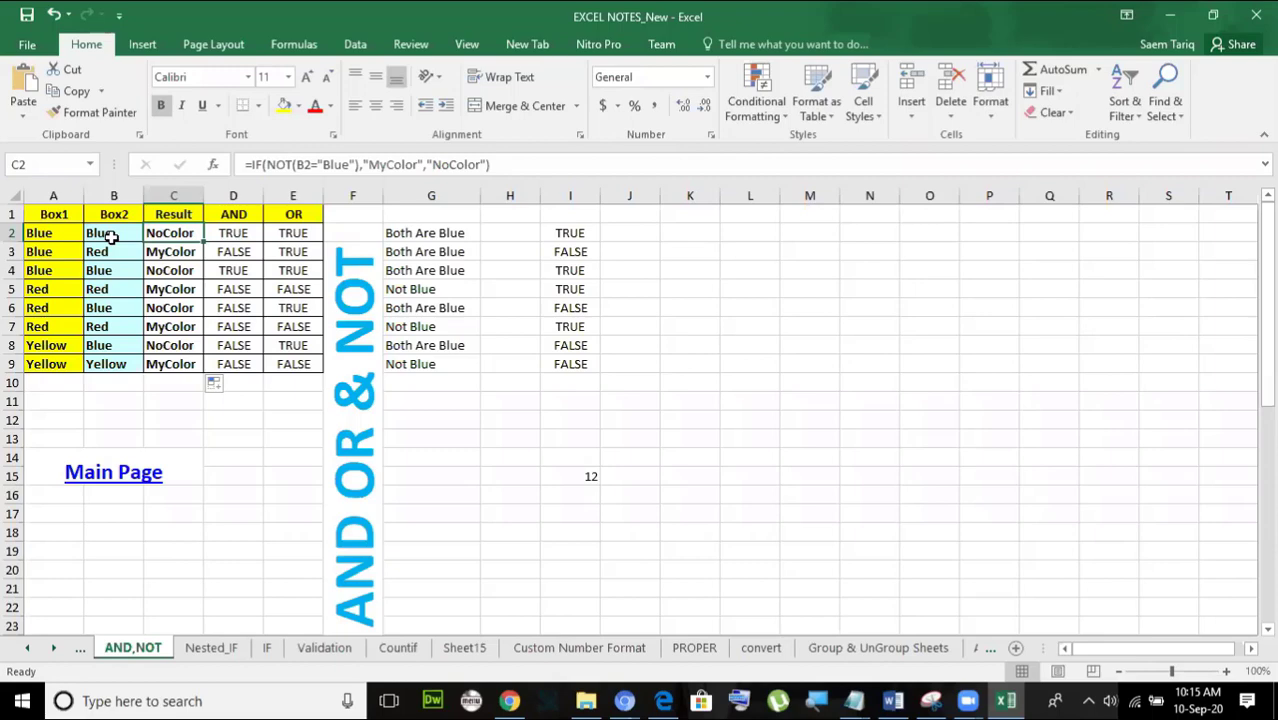
Open the IF & Nested IF topic from the Main Page and examine the grade formulas in B2 and B9.
left_click(146, 472)
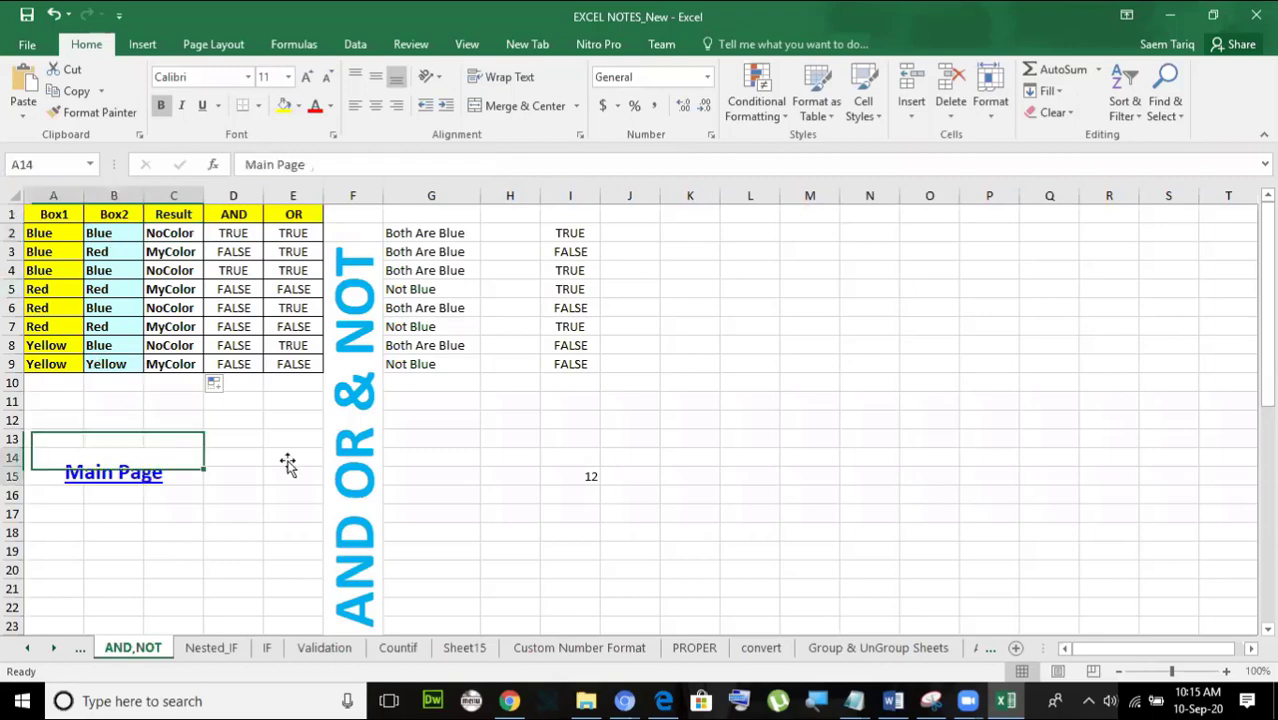
scroll(340, 408, "down", 2)
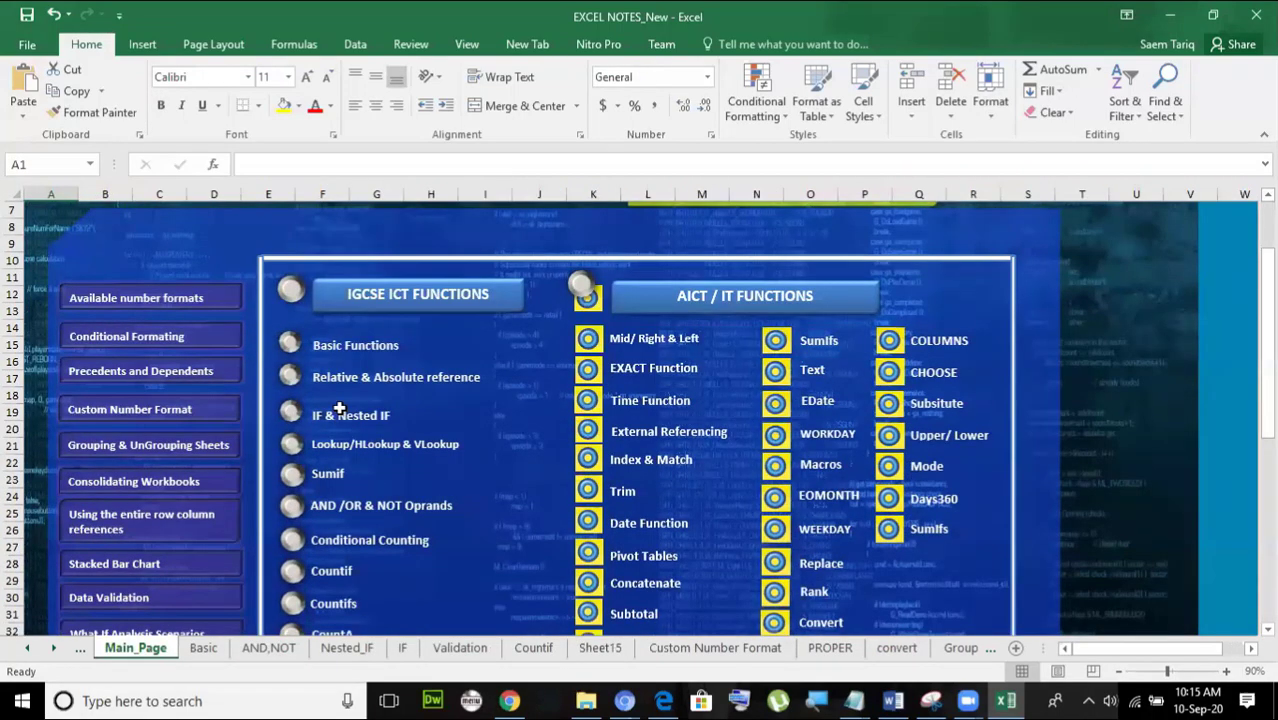
left_click(340, 408)
left_click(120, 233)
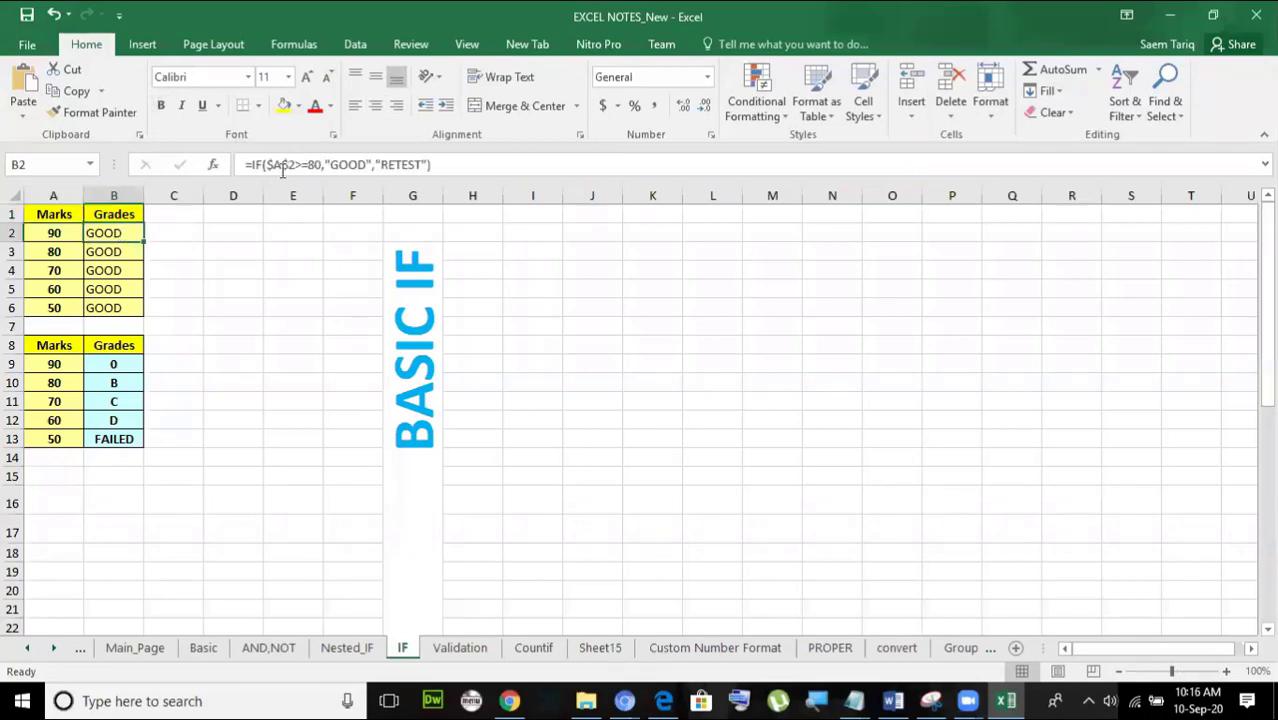
left_click(117, 365)
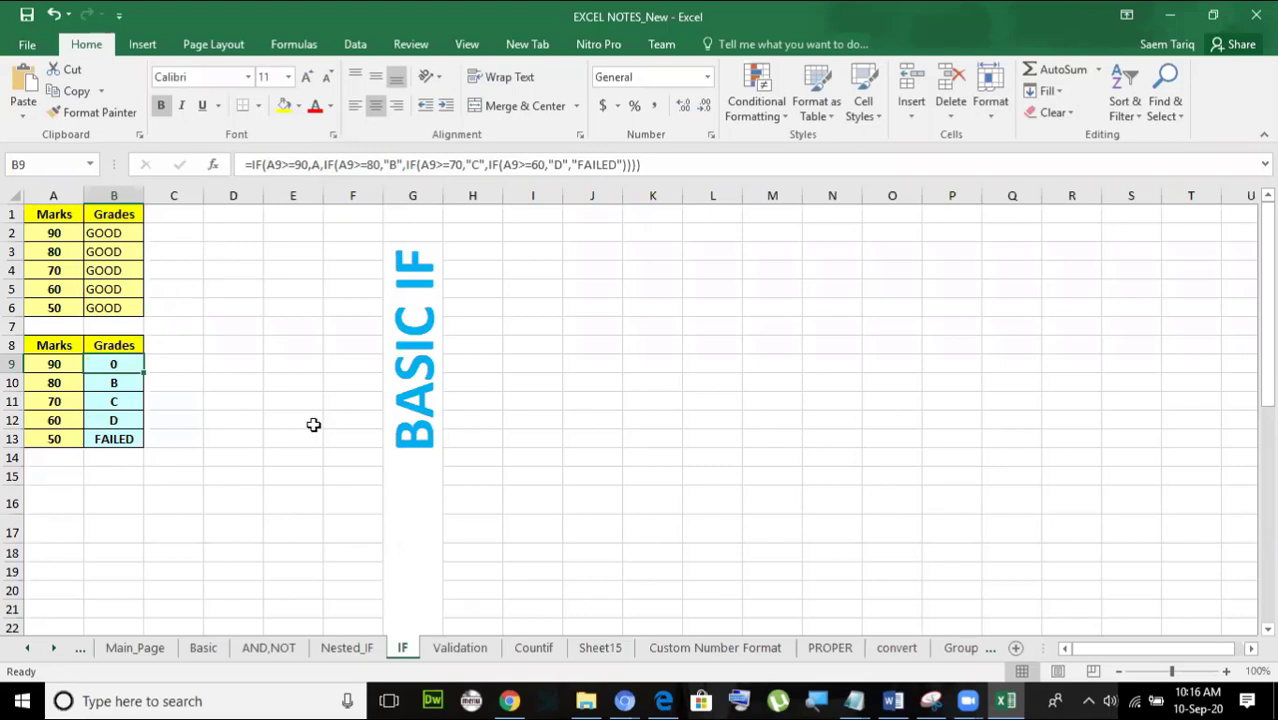
Go back through the Main Page to the AND /OR & NOT Oprands topic and review the formula in C2.
left_click(337, 650)
left_click(122, 398)
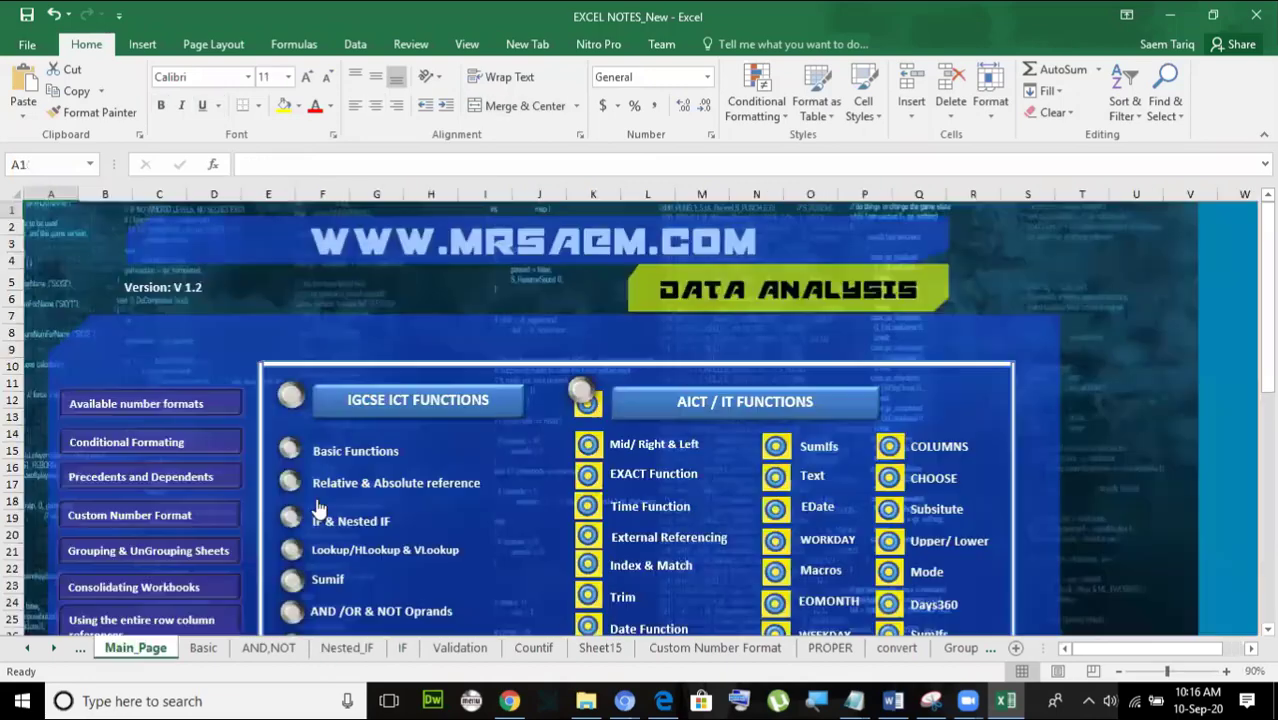
left_click(362, 611)
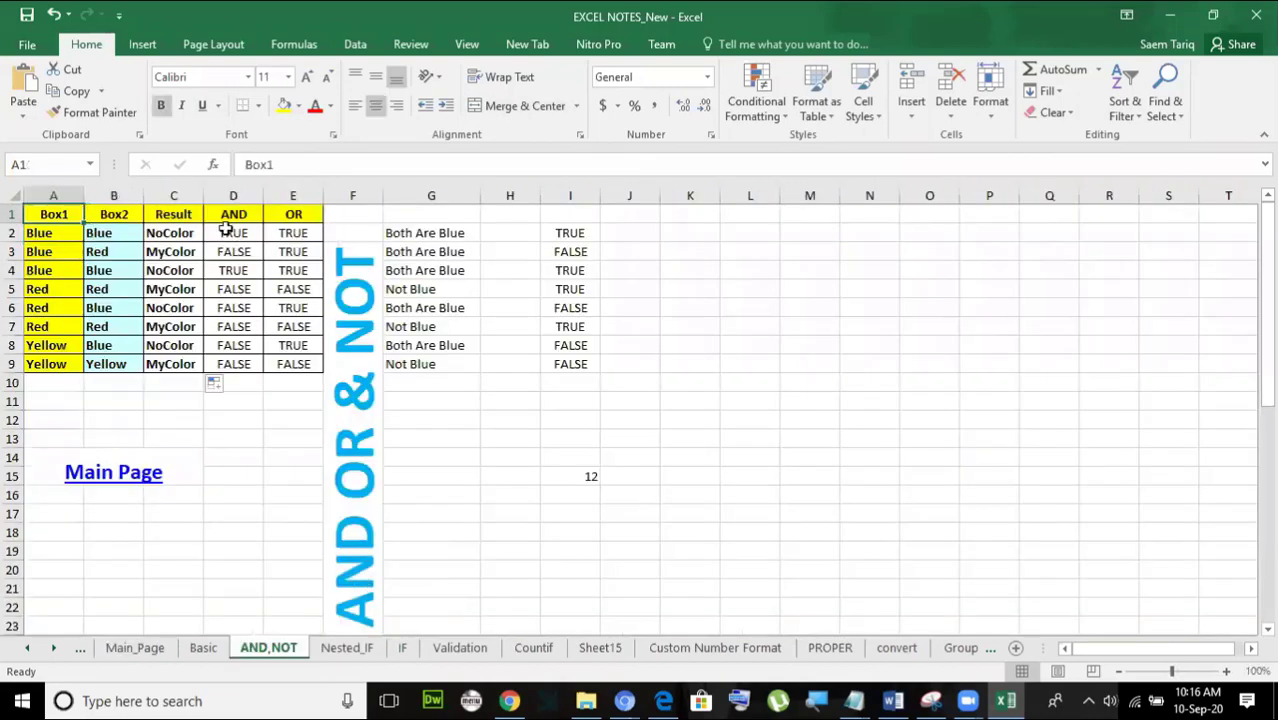
left_click(168, 233)
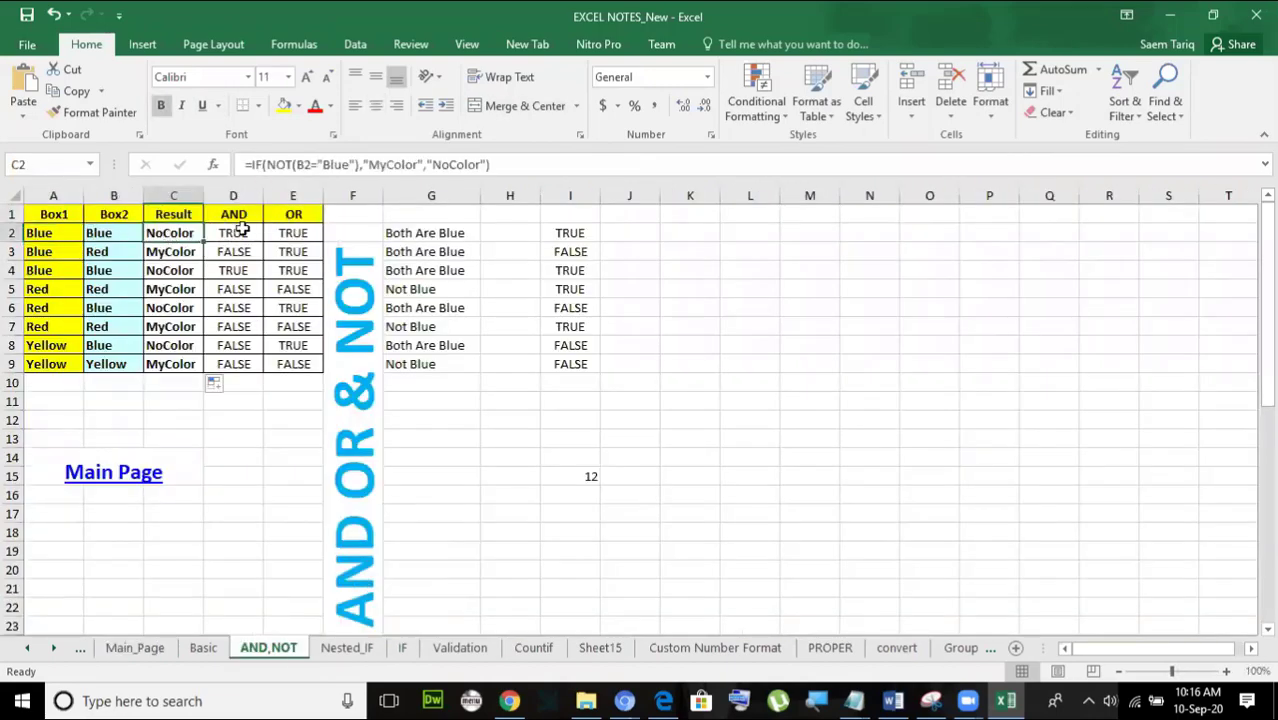
Undo the NOT and single-condition OR versions of the Result column formulas and review the full nested OR/AND formula in C2.
key("ctrl+z")
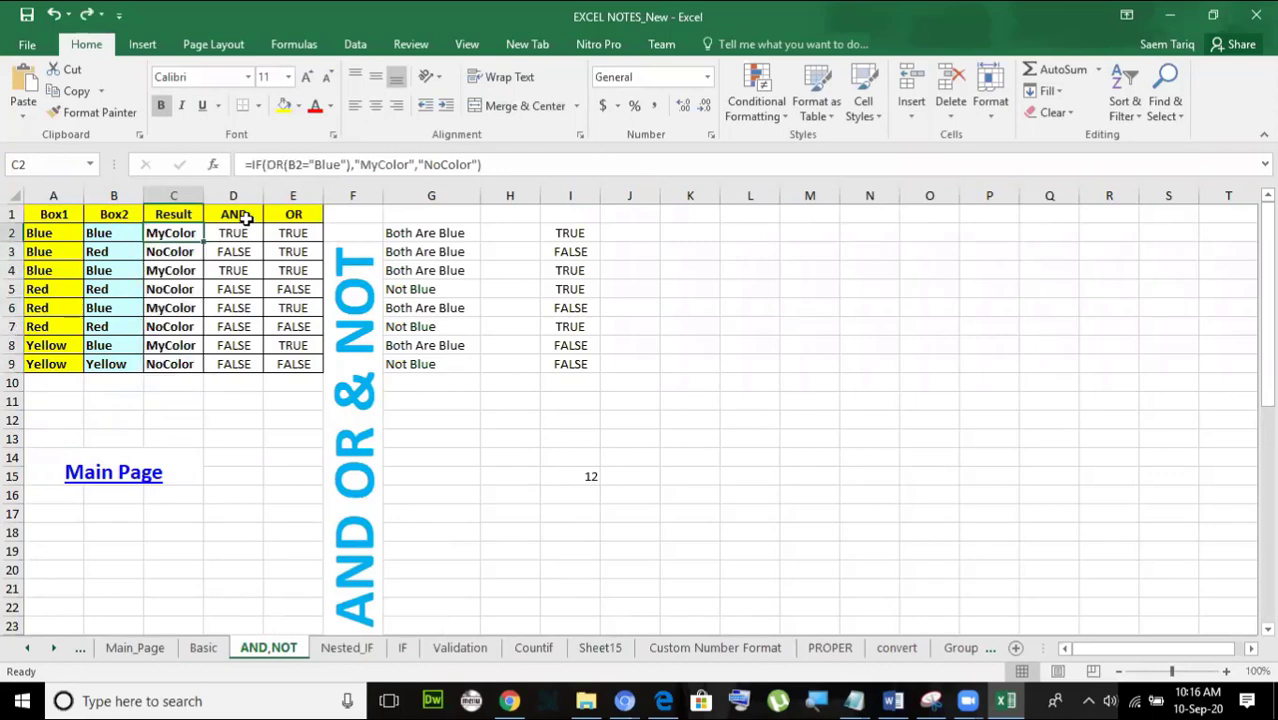
key("ctrl+z")
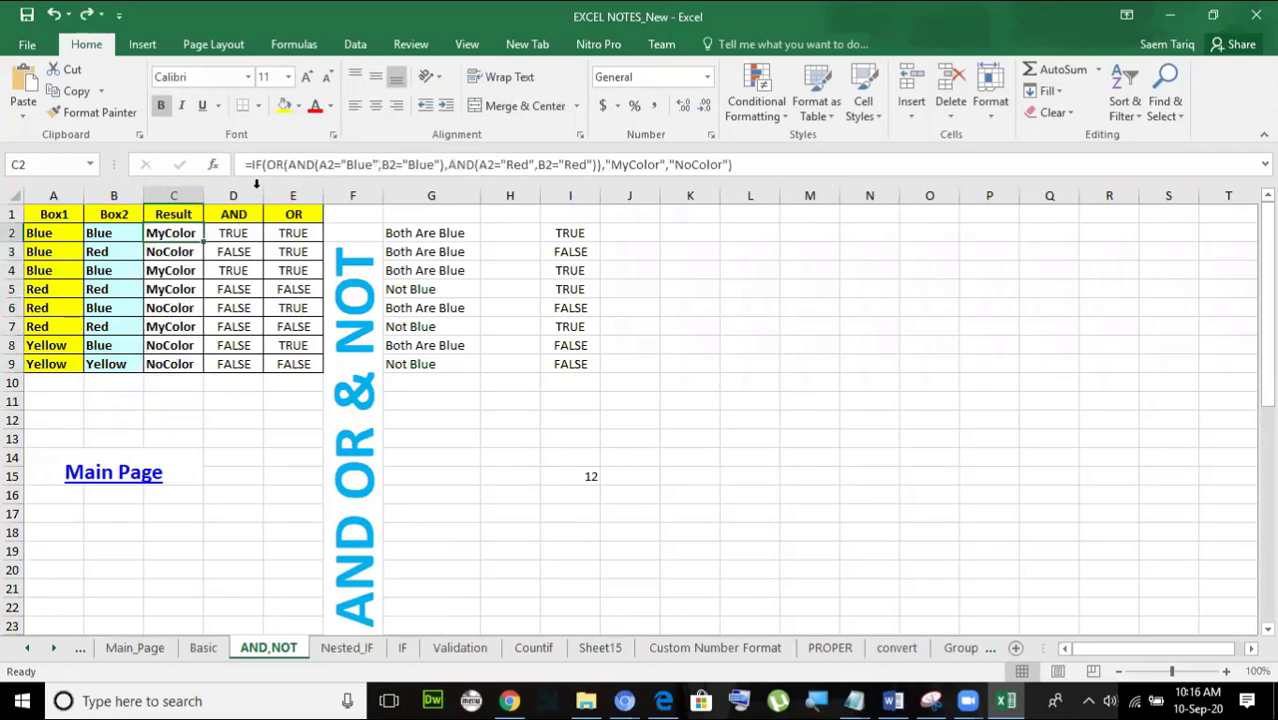
left_click(314, 163)
left_click_drag(737, 165, 203, 178)
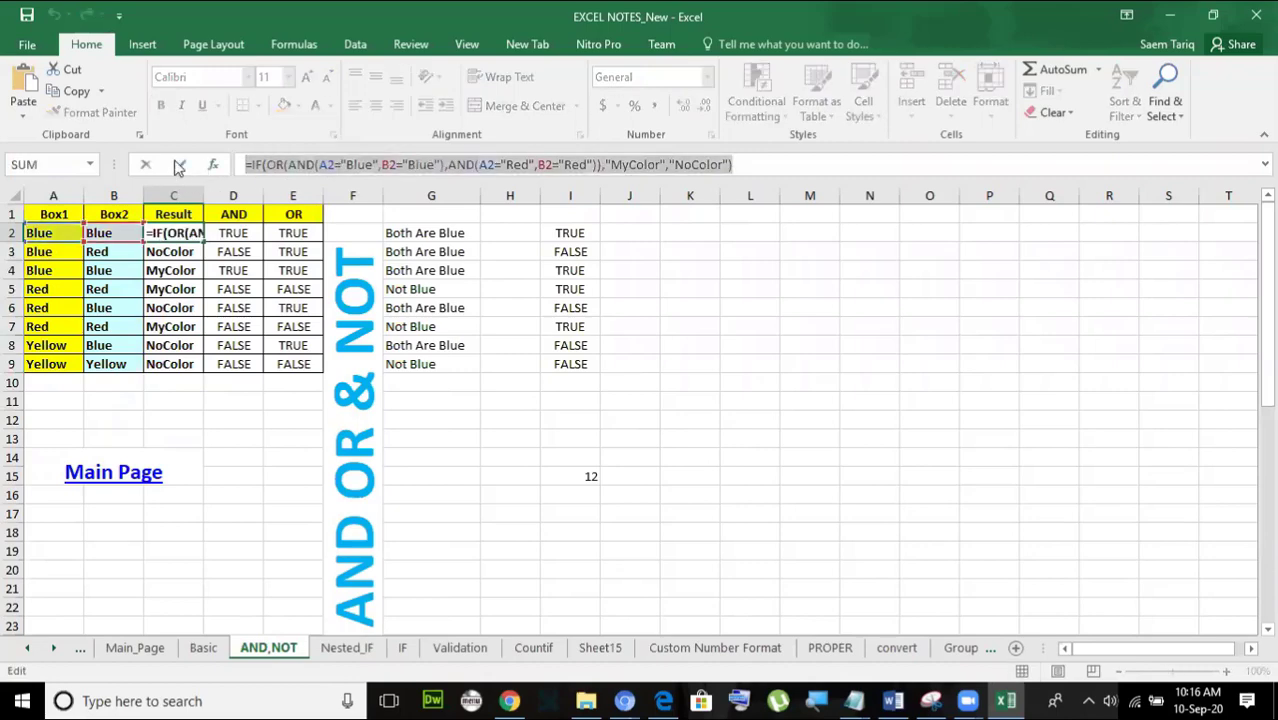
left_click(179, 165)
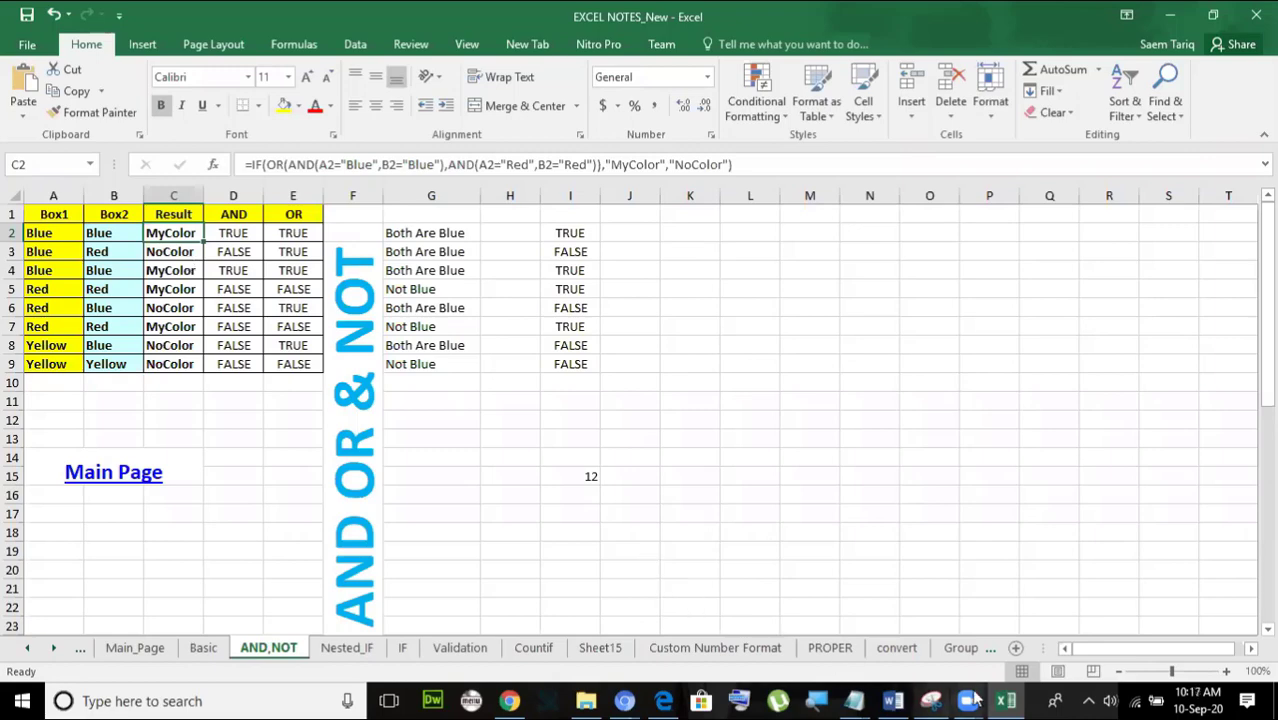
mouse_move(973, 700)
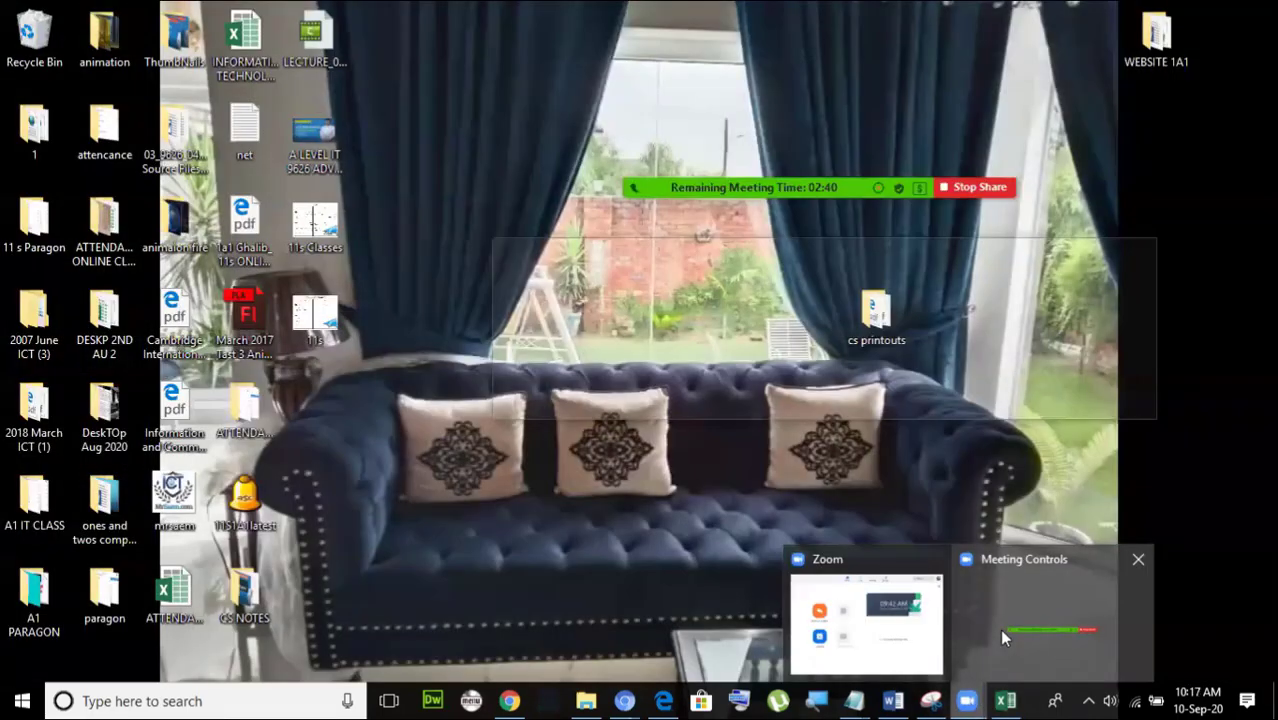
mouse_move(1000, 630)
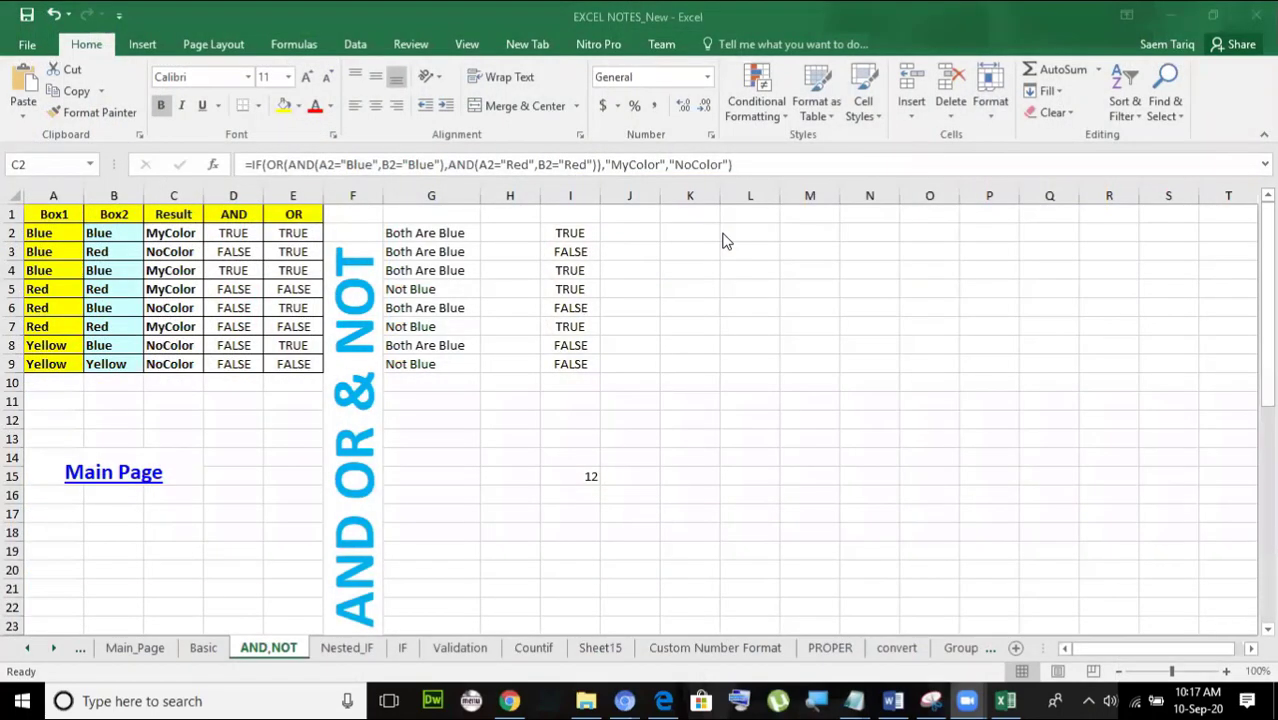